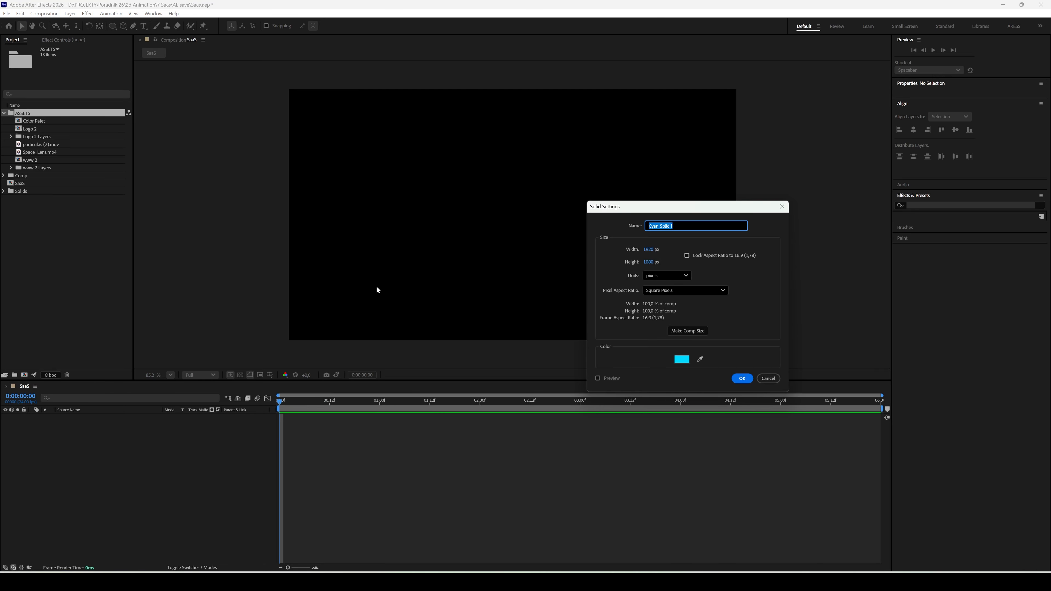
# Create a black full-composition solid named BG.
pyautogui.write('BG')
pyautogui.click(685, 360)
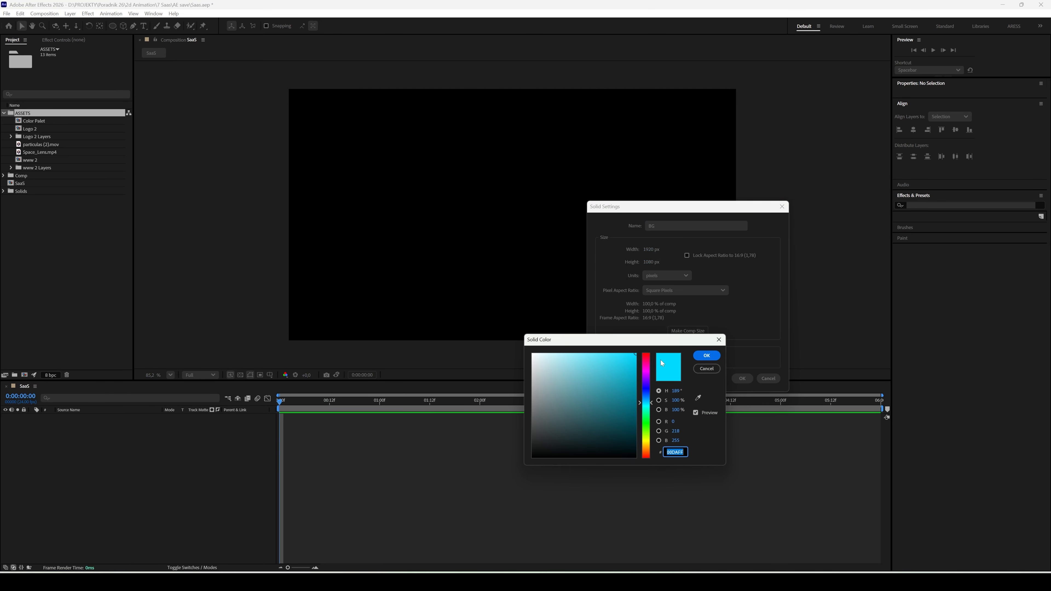
pyautogui.moveTo(635, 355); pyautogui.dragTo(634, 463)
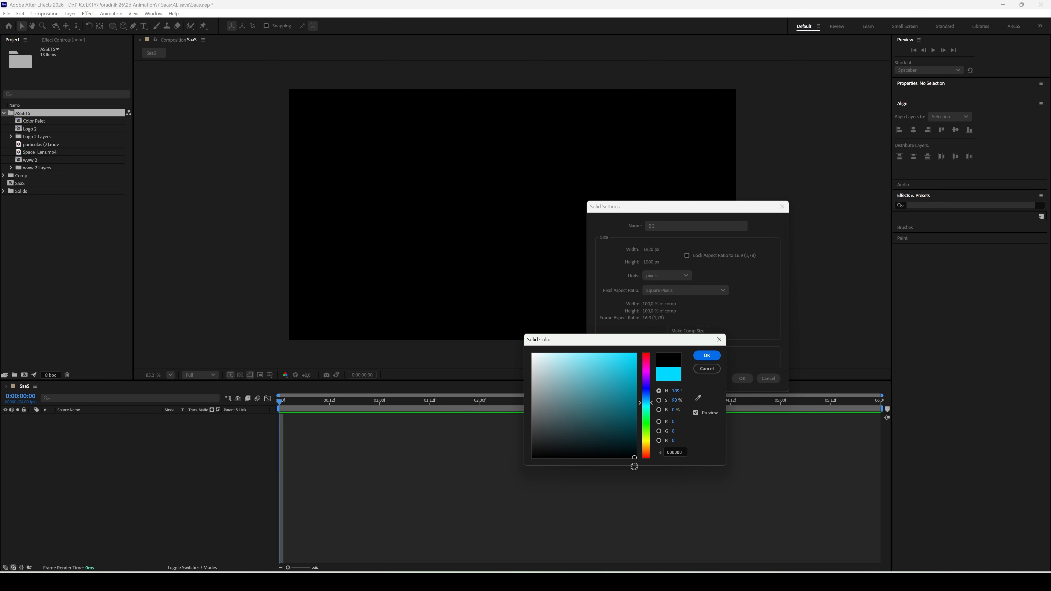
pyautogui.click(707, 356)
pyautogui.click(743, 378)
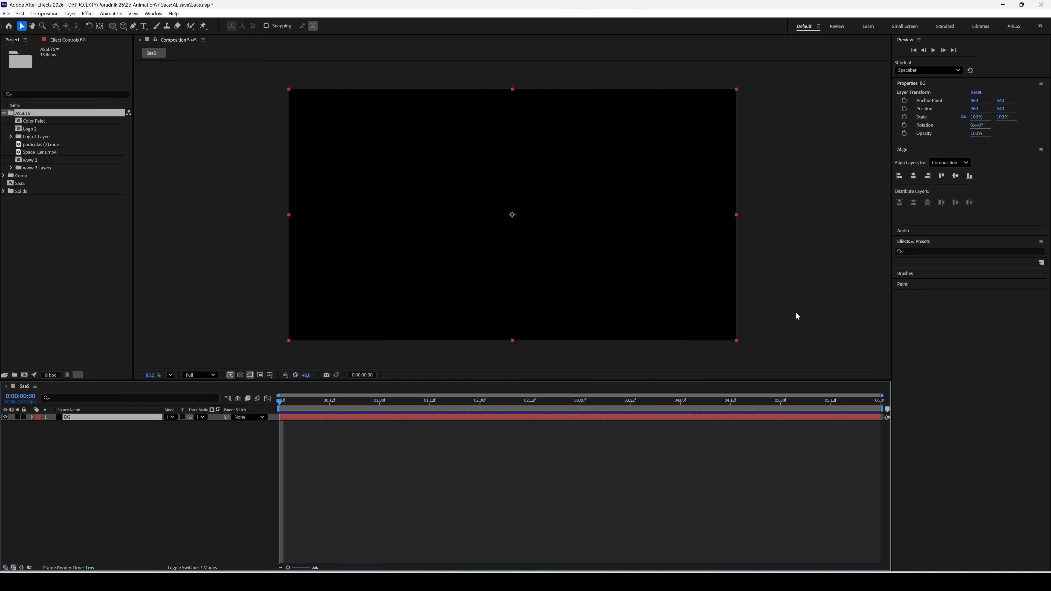
# Find the 4-Color Gradient effect and apply it to the BG solid.
pyautogui.click(915, 252)
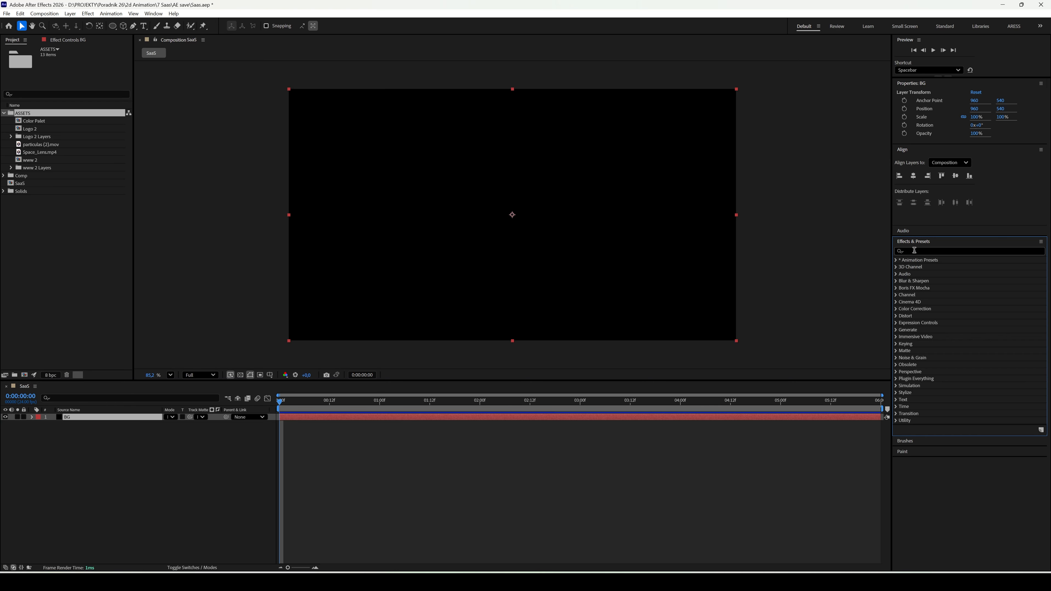
pyautogui.write('4')
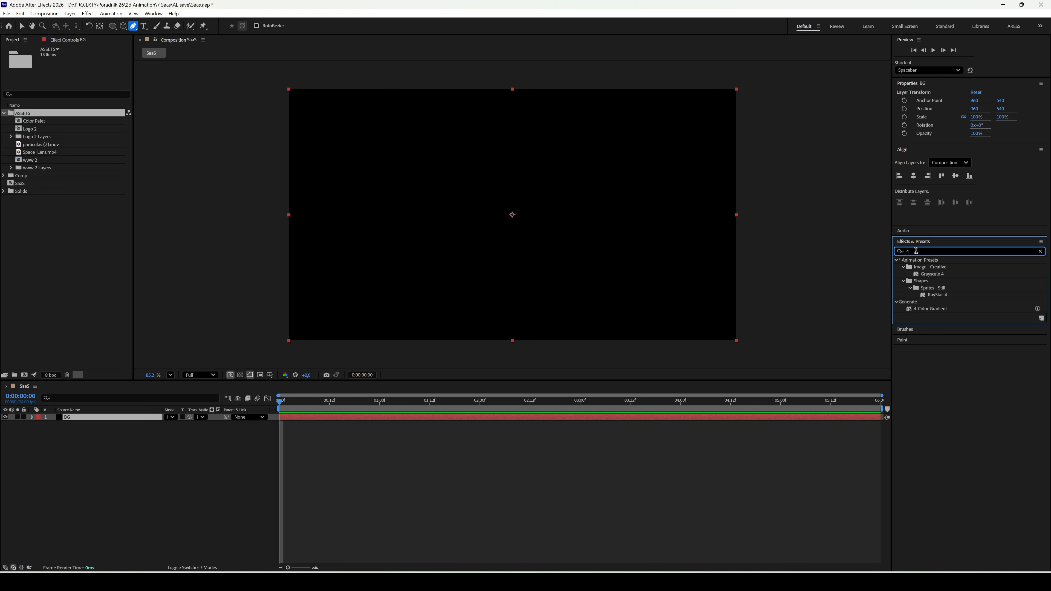
pyautogui.write('-col')
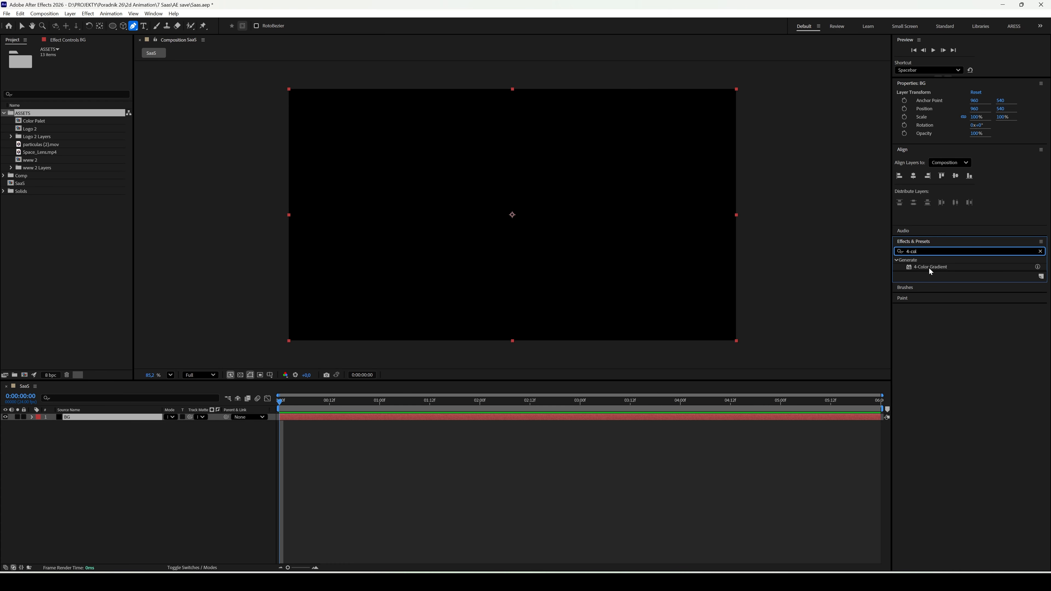
pyautogui.moveTo(931, 272); pyautogui.dragTo(639, 278)
pyautogui.press('v')
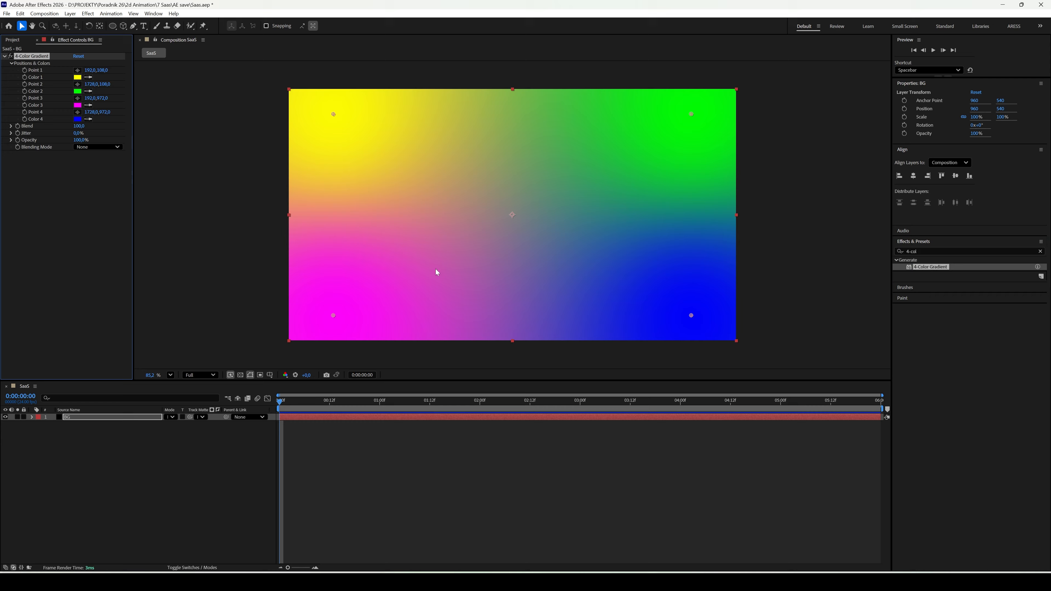
# Add Color Palet above BG, place it in the frame's upper-left corner and make it a guide layer.
pyautogui.click(13, 41)
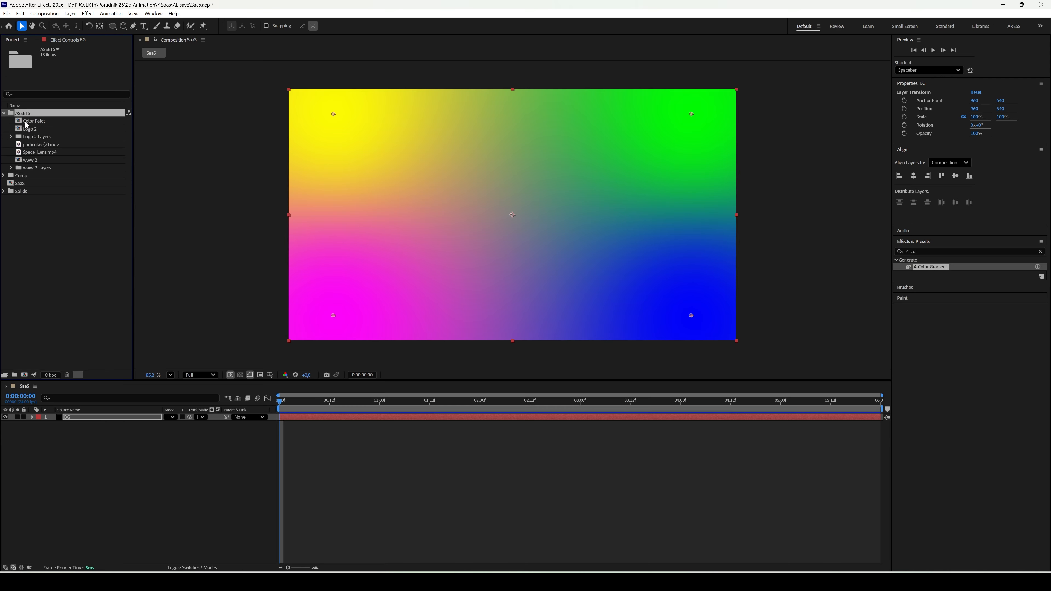
pyautogui.moveTo(31, 121); pyautogui.dragTo(78, 417)
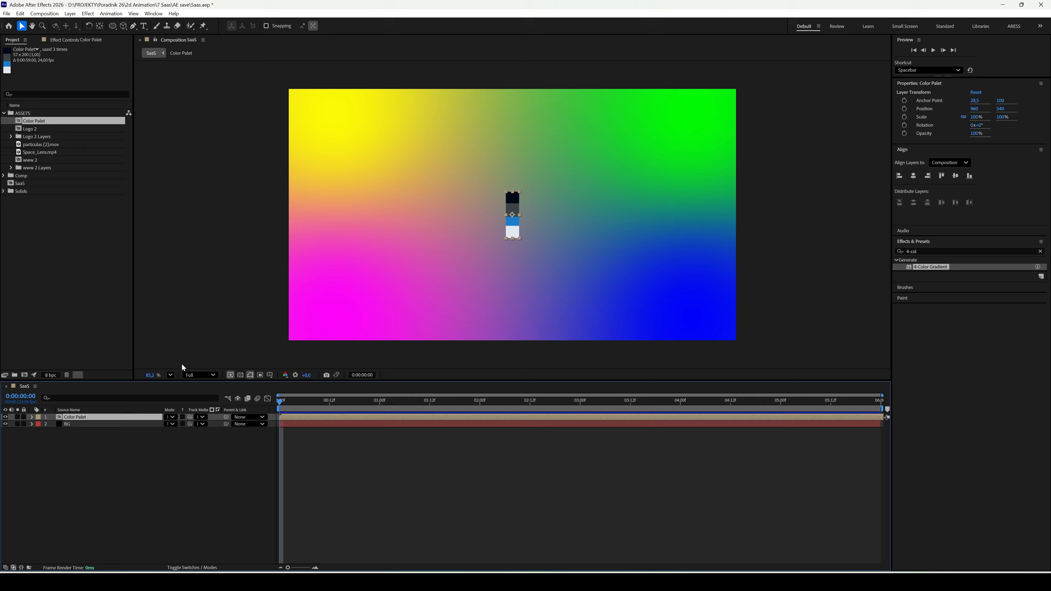
pyautogui.moveTo(514, 233); pyautogui.dragTo(297, 131)
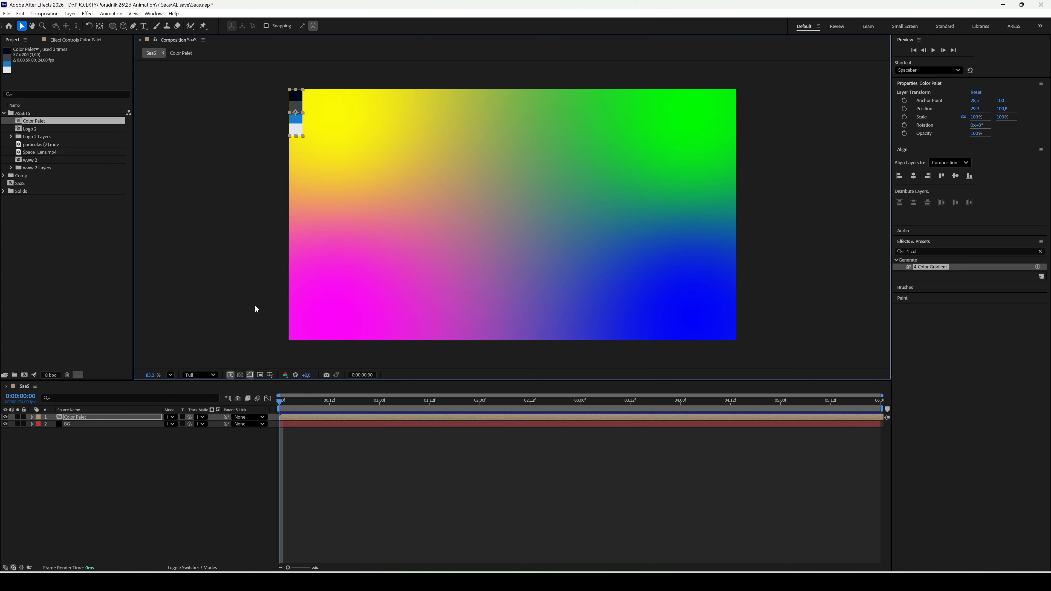
pyautogui.rightClick(136, 418)
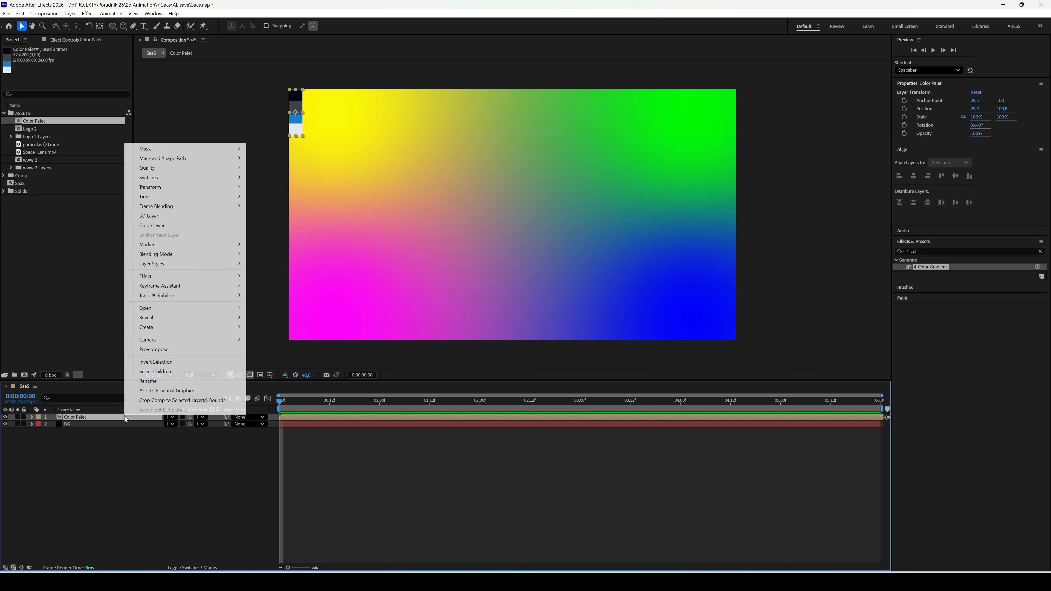
pyautogui.click(176, 226)
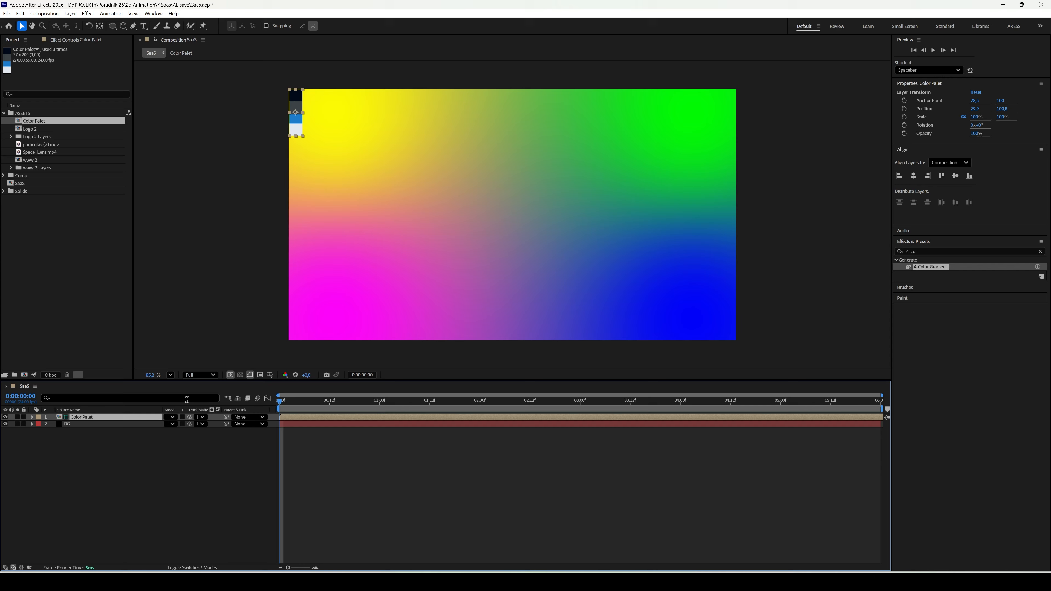
# Set Color 1 and Color 4 of BG's gradient to the palette's dark navy by sampling.
pyautogui.click(85, 424)
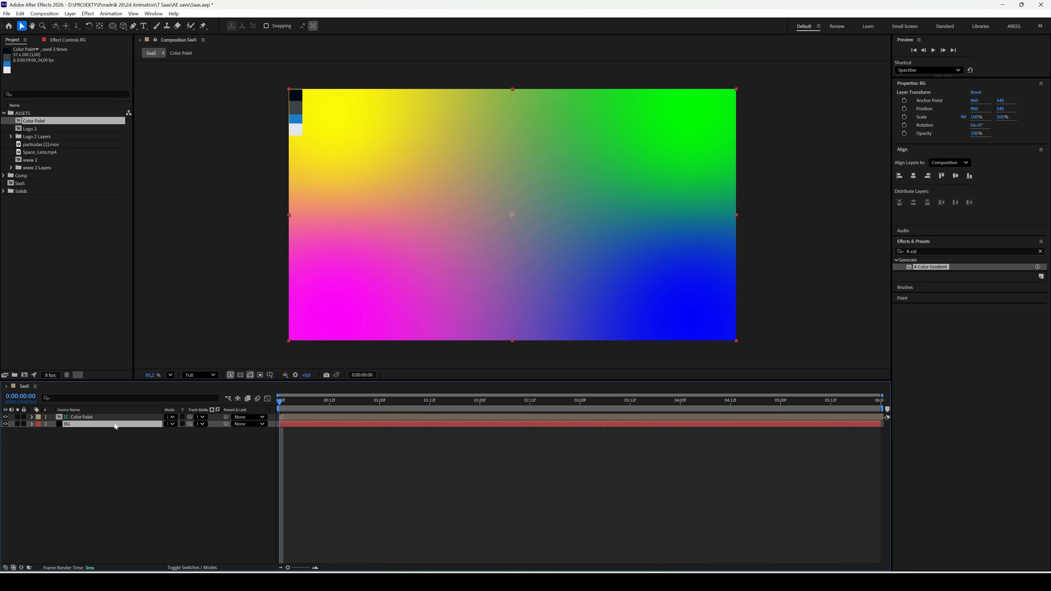
pyautogui.click(69, 40)
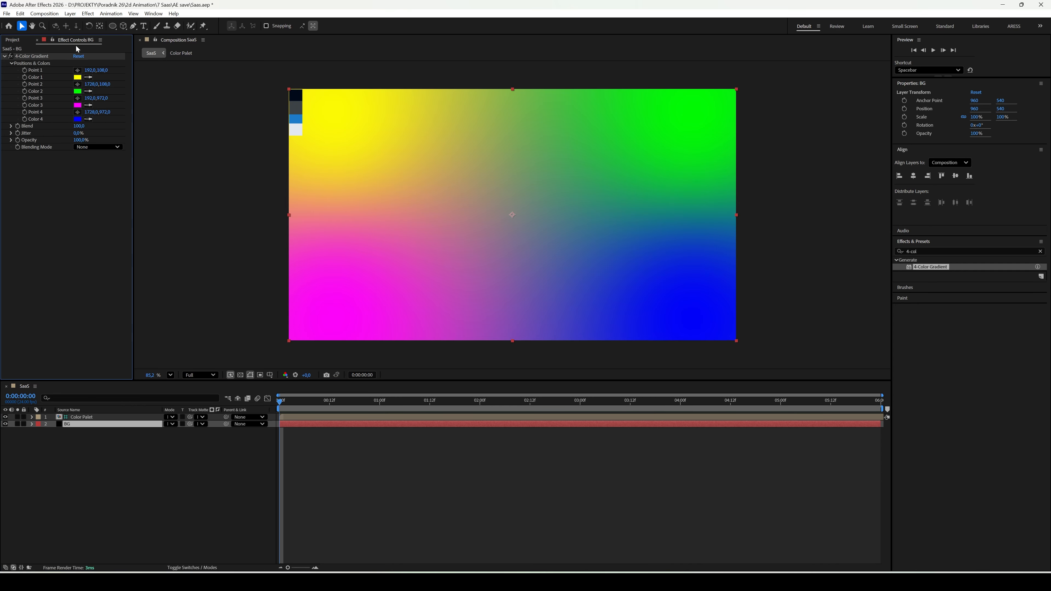
pyautogui.click(89, 77)
pyautogui.click(297, 96)
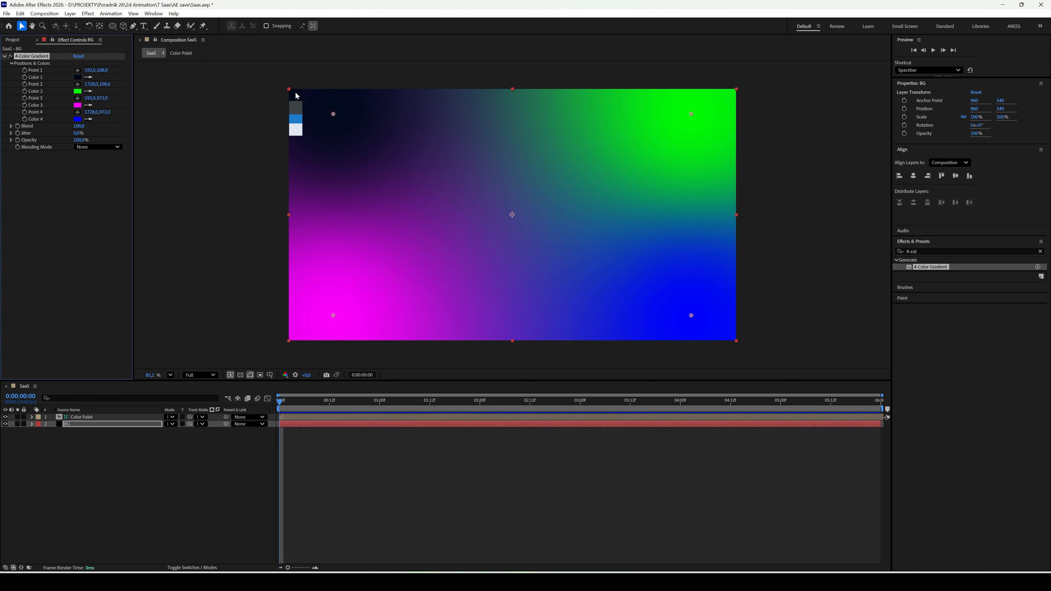
pyautogui.click(88, 119)
pyautogui.click(79, 77)
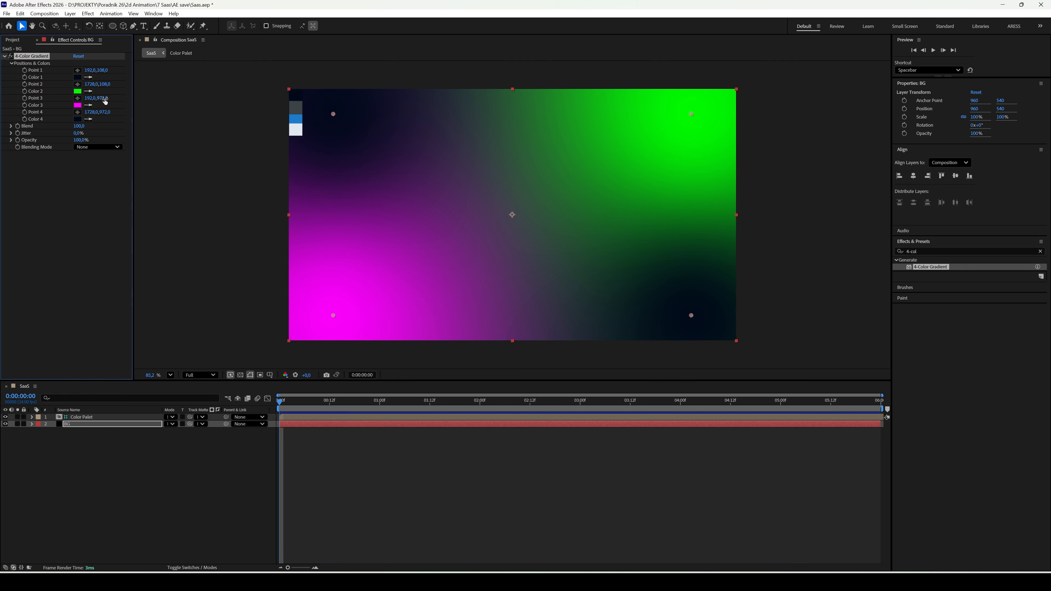
# Set Color 2 of the gradient to the palette's dark gray and match Color 3 to it.
pyautogui.click(89, 91)
pyautogui.click(298, 108)
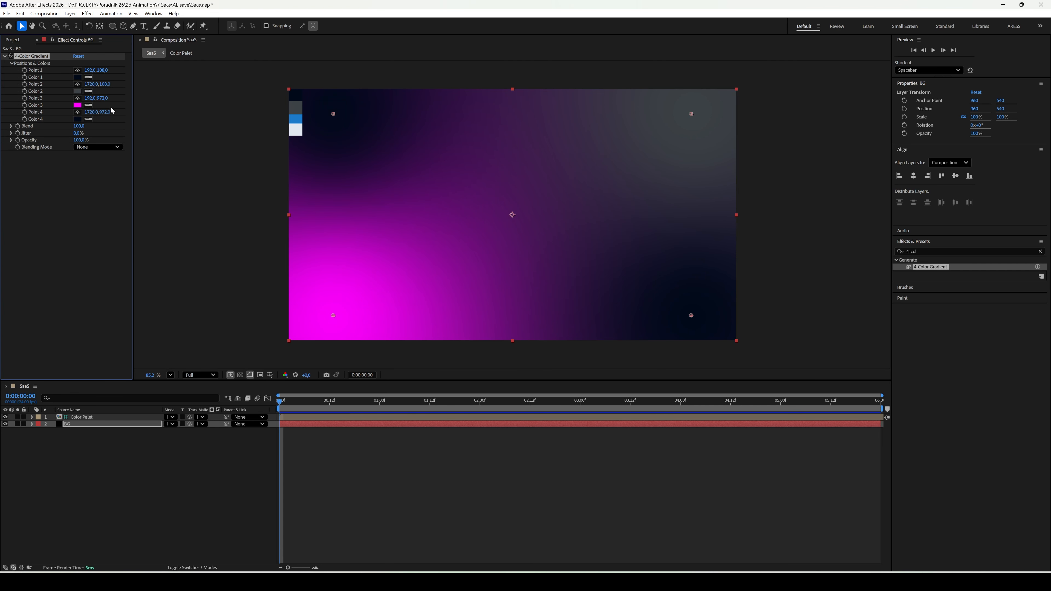
pyautogui.click(89, 105)
pyautogui.click(77, 91)
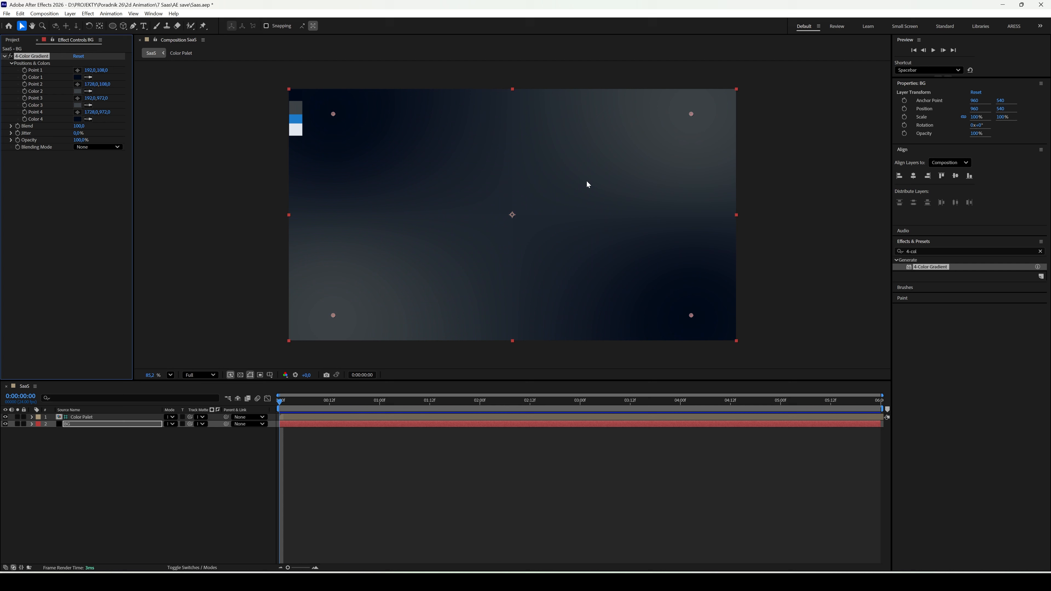
# Try moving gradient Point 4 and undo it, then rearrange the colors so Color 2 is dark navy and Color 3 dark gray.
pyautogui.moveTo(692, 316); pyautogui.dragTo(723, 172)
pyautogui.hotkey('ctrl', 'z')
pyautogui.click(89, 105)
pyautogui.click(78, 119)
pyautogui.click(89, 105)
pyautogui.click(78, 91)
pyautogui.click(77, 119)
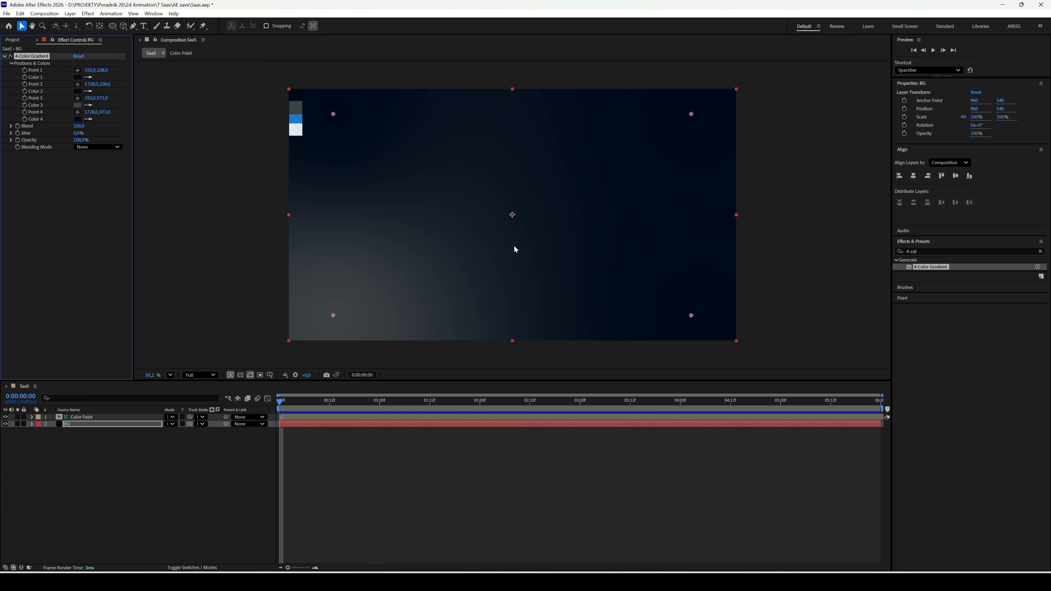
# Undo a trial shift of gradient Point 4 and set Color 4 to the dark gray sampled from Color 3.
pyautogui.moveTo(691, 315); pyautogui.dragTo(690, 314)
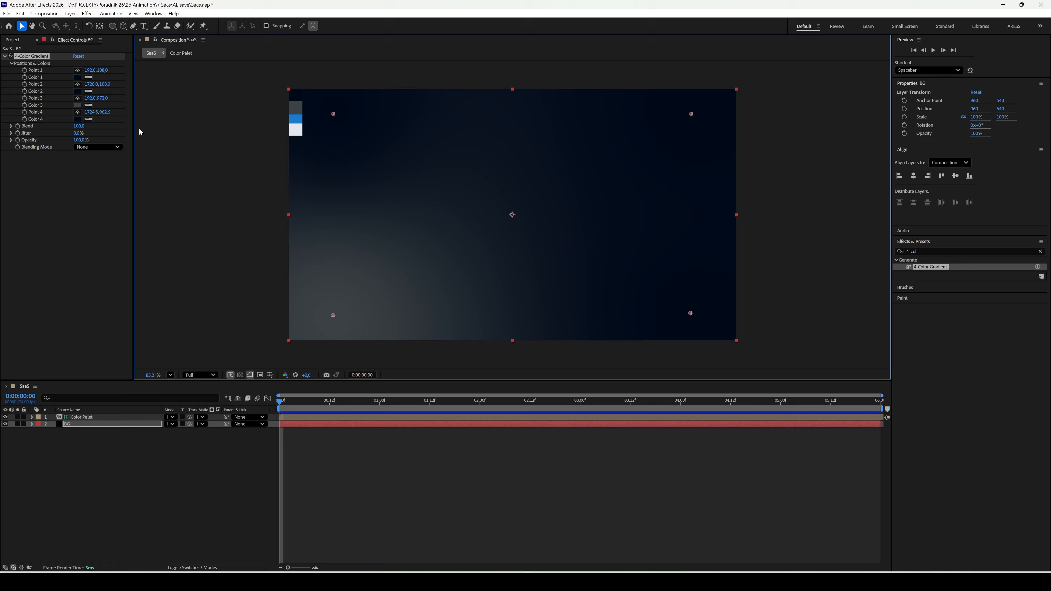
pyautogui.hotkey('ctrl', 'z')
pyautogui.click(89, 119)
pyautogui.click(77, 105)
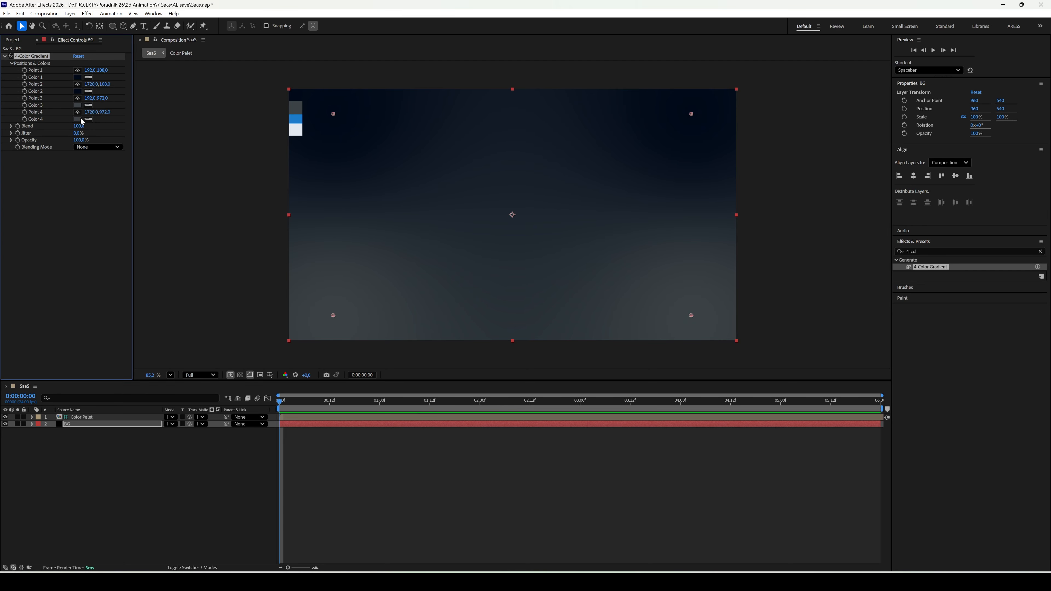
# Preview the particulas (2).mov footage and place it in the SaaS composition between Color Palet and BG.
pyautogui.click(13, 40)
pyautogui.doubleClick(44, 145)
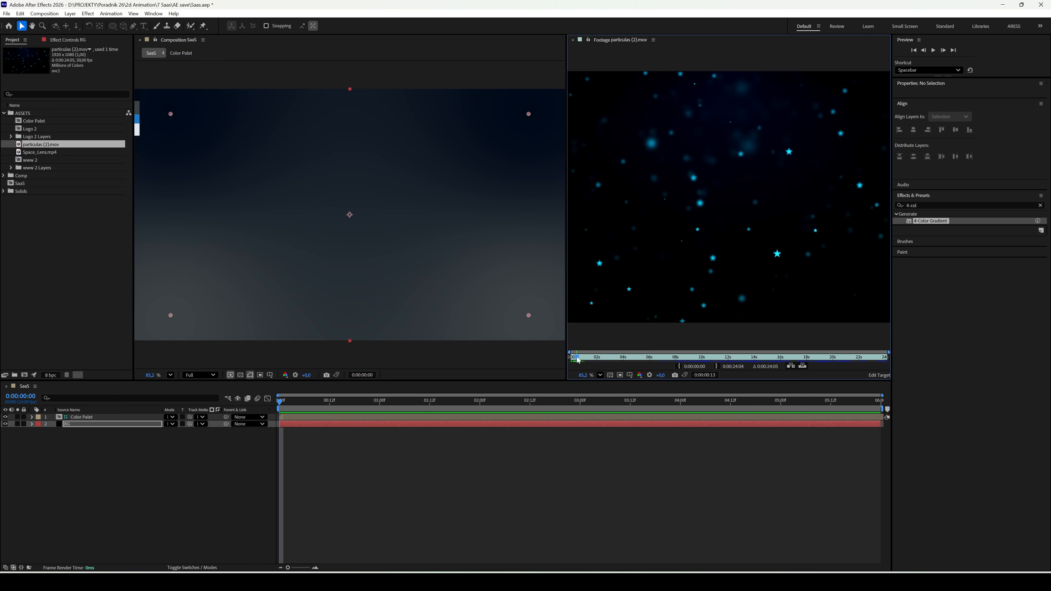
pyautogui.moveTo(578, 363); pyautogui.dragTo(710, 365)
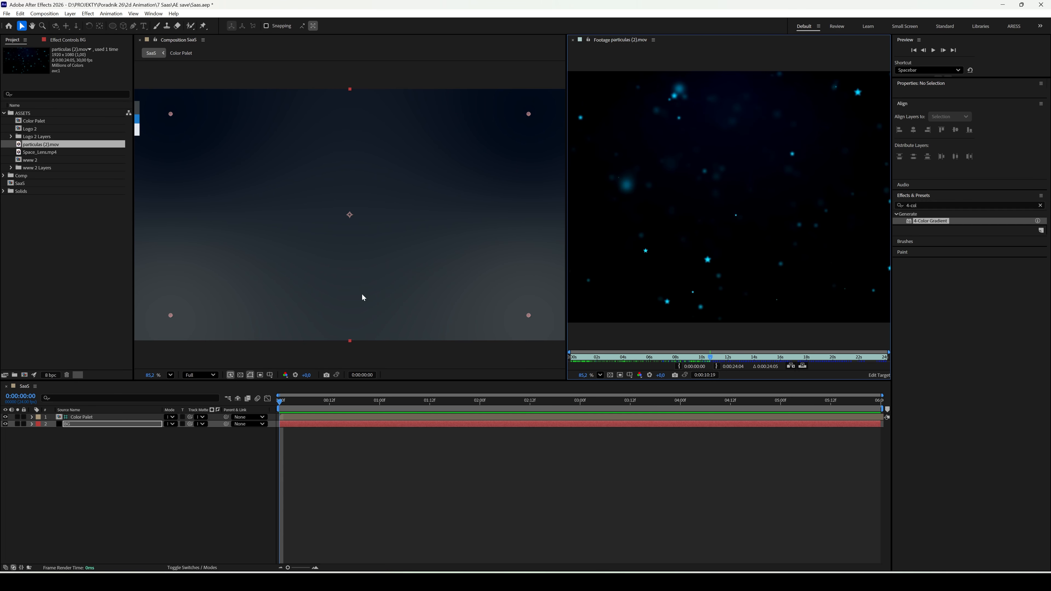
pyautogui.moveTo(42, 145); pyautogui.dragTo(85, 427)
pyautogui.click(573, 40)
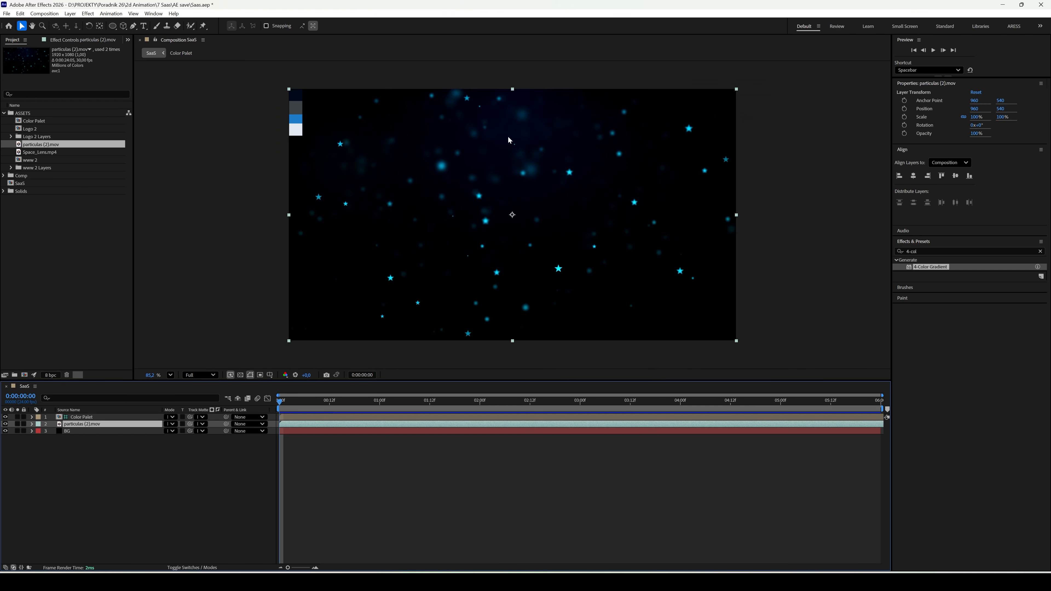
# Set the particulas (2).mov layer's blending mode to Add and lower its opacity to 23%.
pyautogui.click(172, 423)
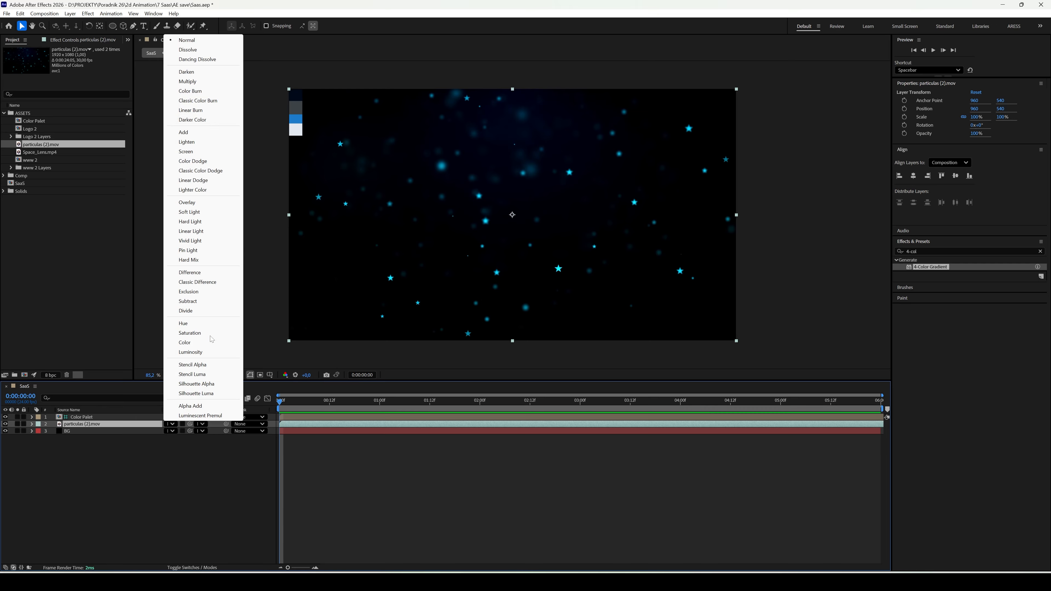
pyautogui.click(189, 136)
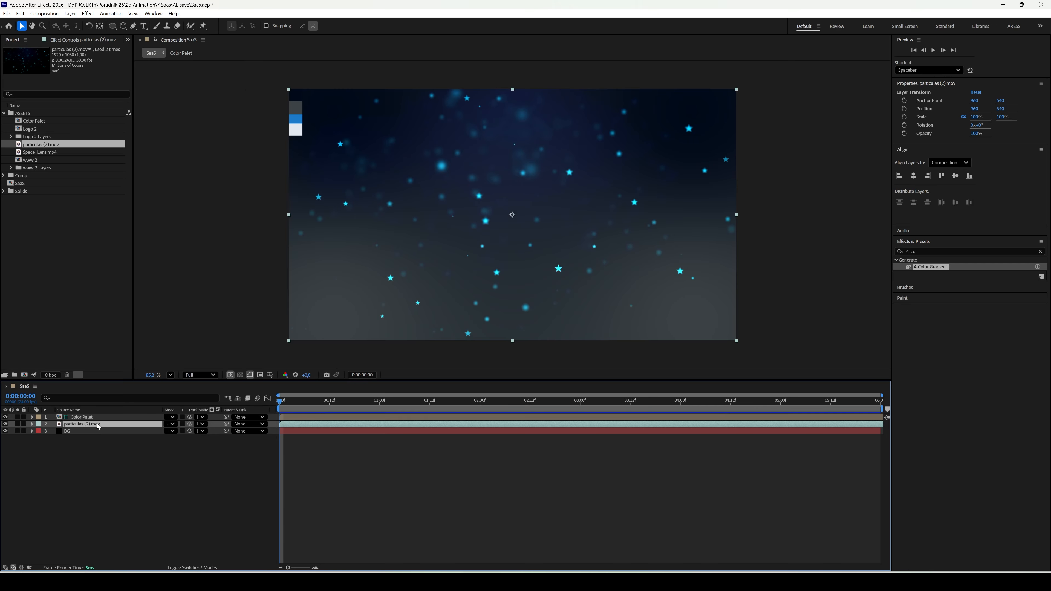
pyautogui.press('t')
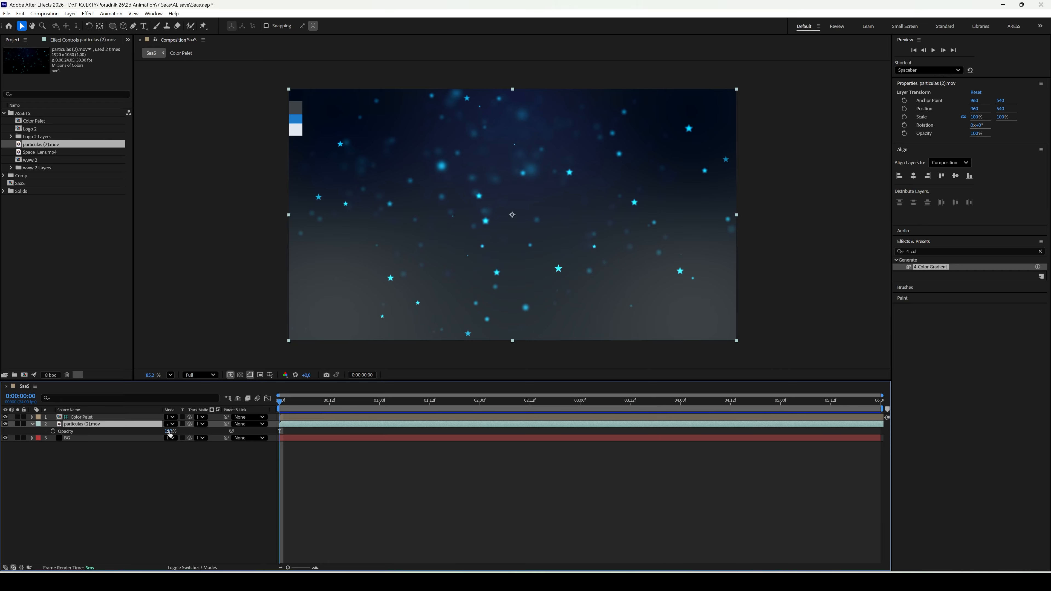
pyautogui.moveTo(170, 435); pyautogui.dragTo(138, 430)
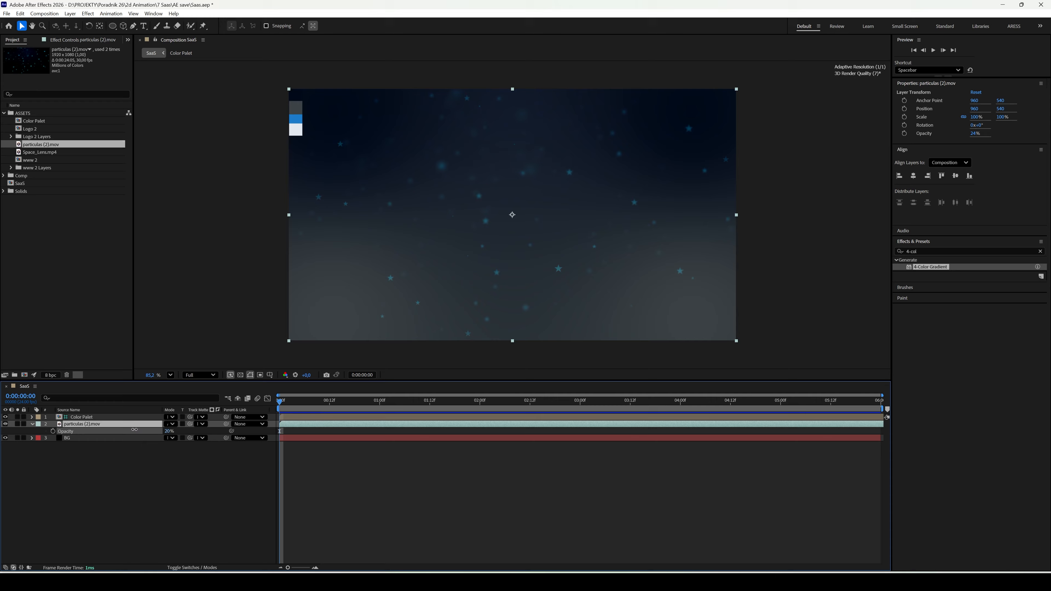
pyautogui.click(194, 469)
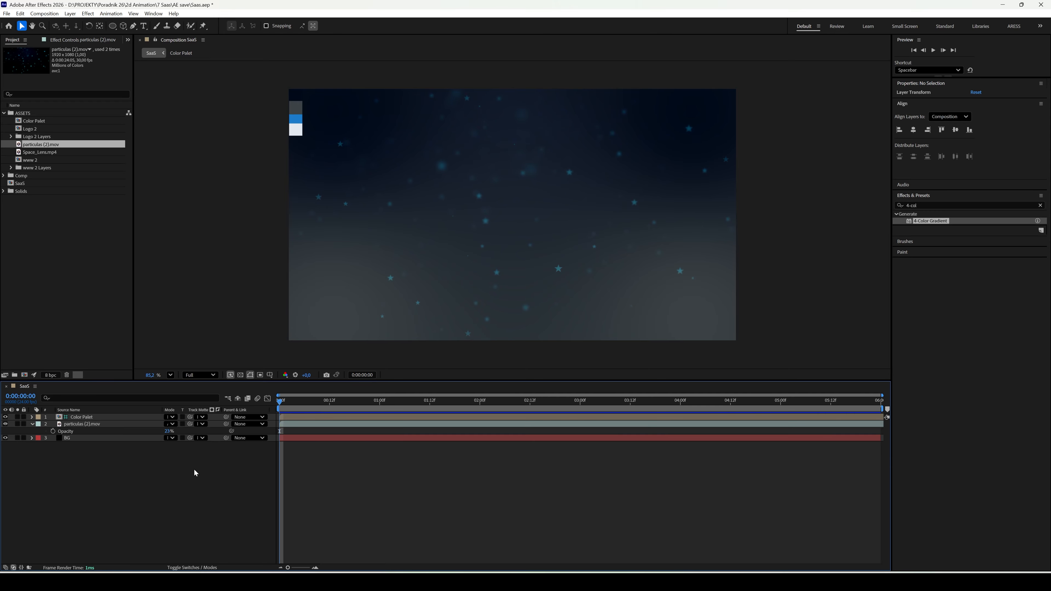
# Place Space_Lens.mp4 directly above the particles layer and set its blending mode to Multiply.
pyautogui.click(36, 153)
pyautogui.moveTo(33, 153); pyautogui.dragTo(74, 421)
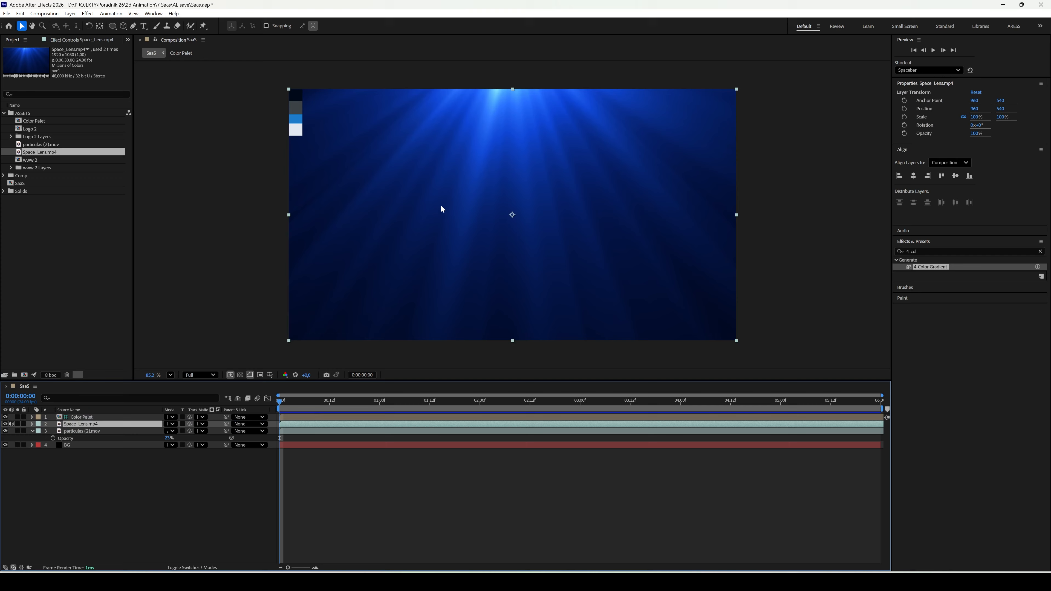
pyautogui.click(171, 424)
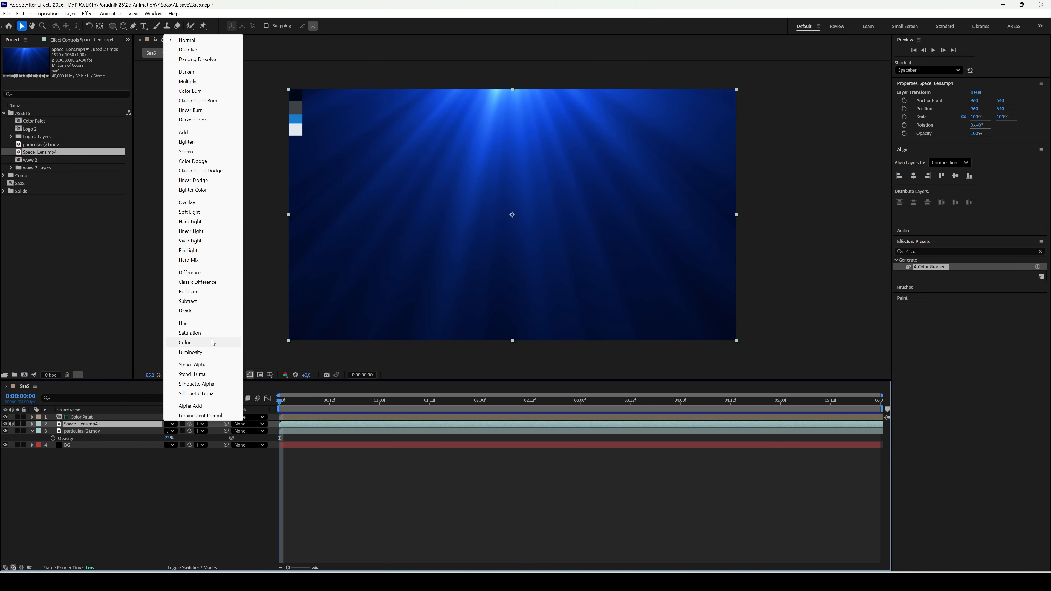
pyautogui.click(207, 82)
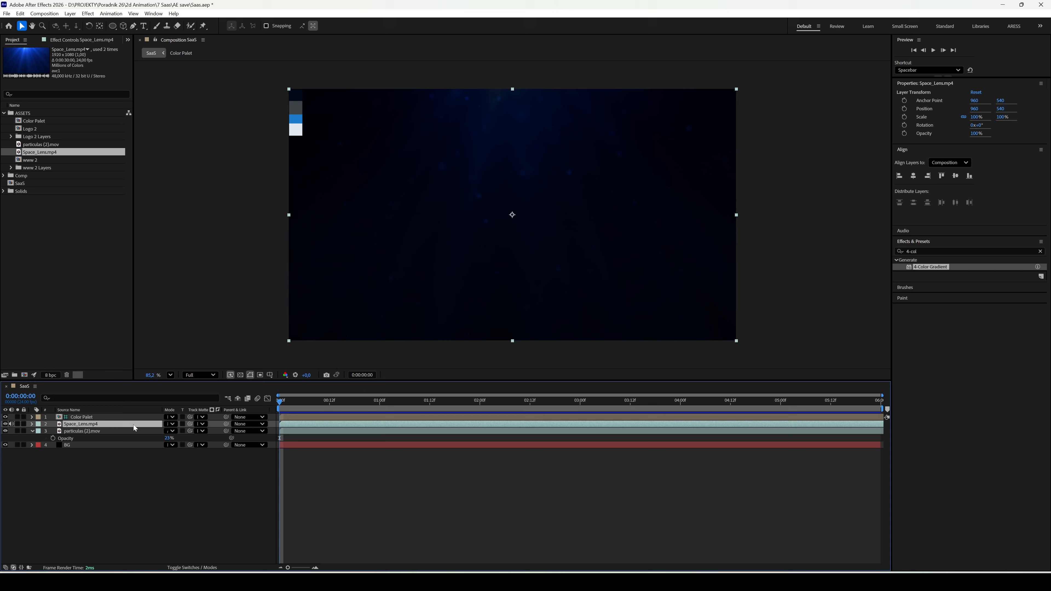
# Set the Space_Lens.mp4 layer's opacity to 50% and play back the composition.
pyautogui.press('t')
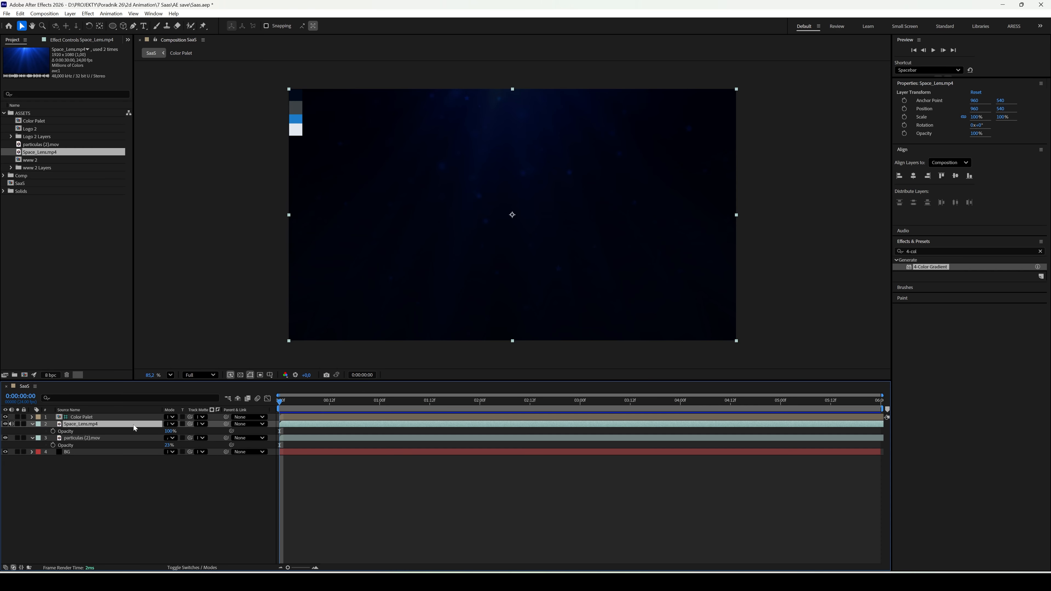
pyautogui.click(170, 431)
pyautogui.write('50')
pyautogui.press('Return')
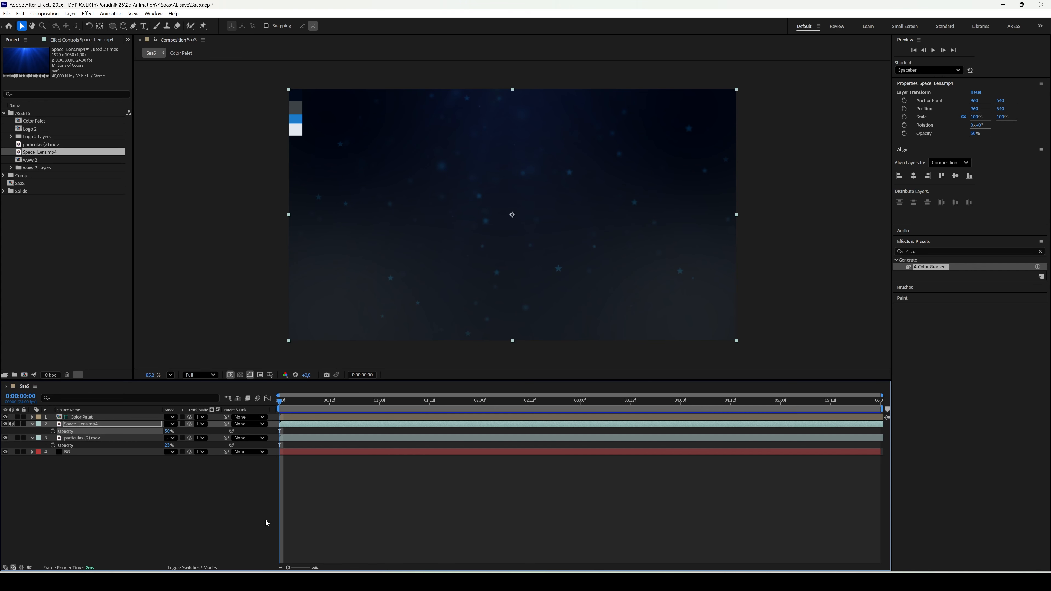
pyautogui.click(250, 467)
pyautogui.press('space')
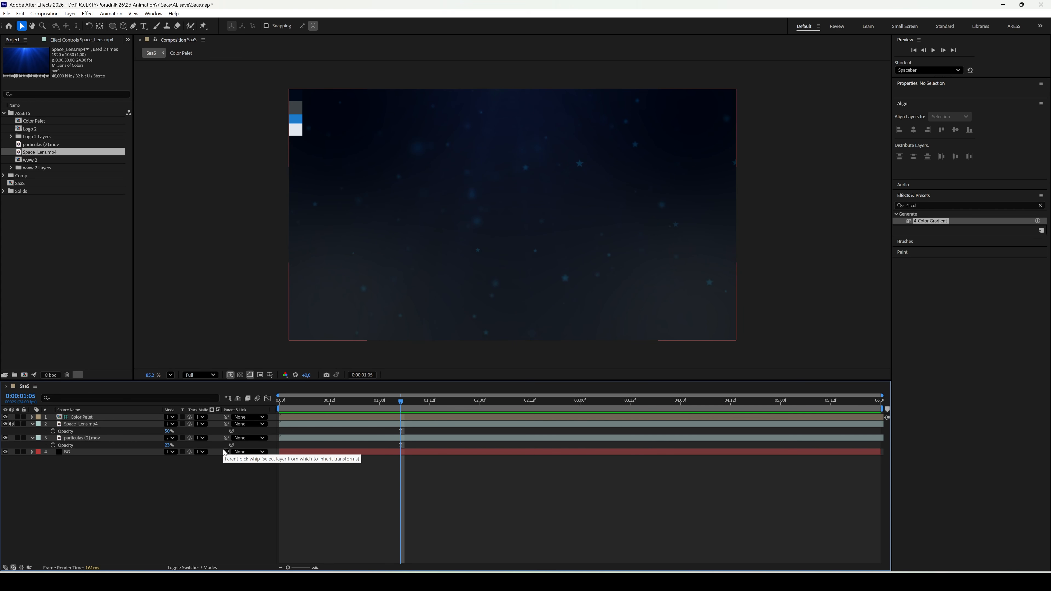
# Draw a closed trapezoid with the Pen tool at the composition's upper center, its narrow end extending above the frame.
pyautogui.press('space')
pyautogui.click(133, 26)
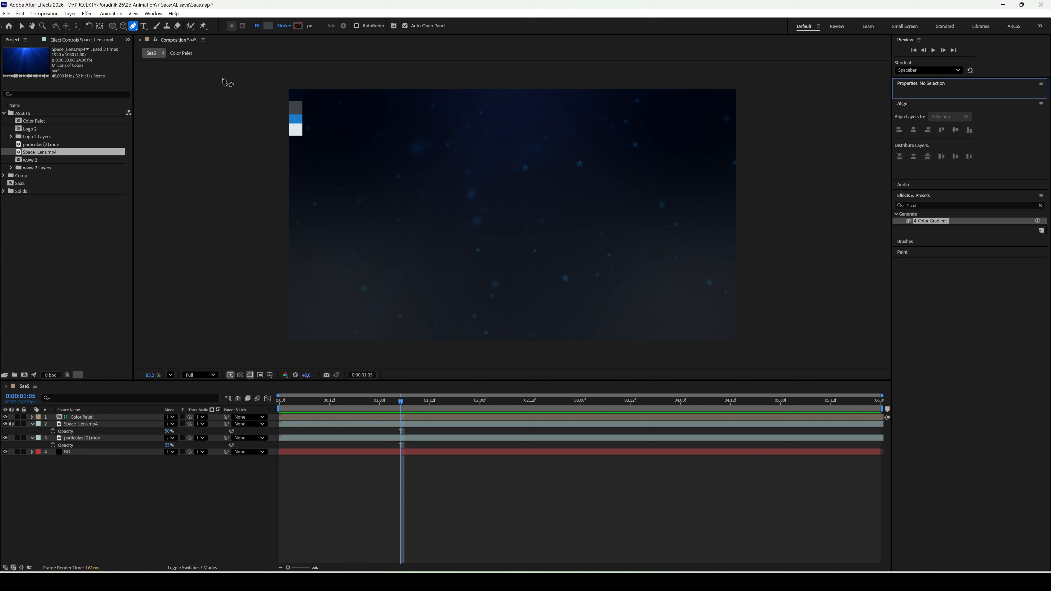
pyautogui.click(475, 72)
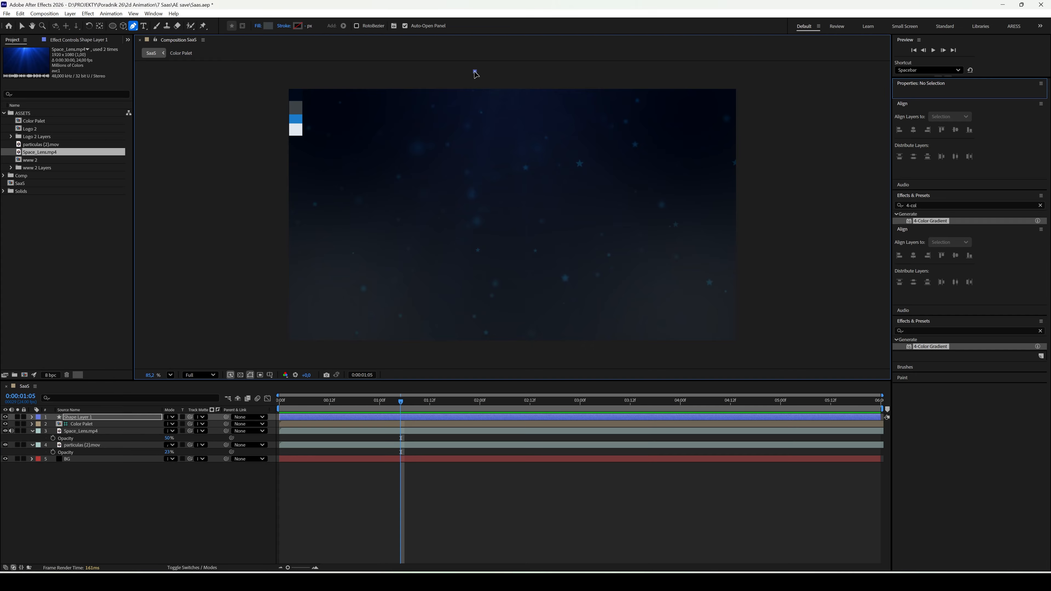
pyautogui.click(428, 177)
pyautogui.click(578, 177)
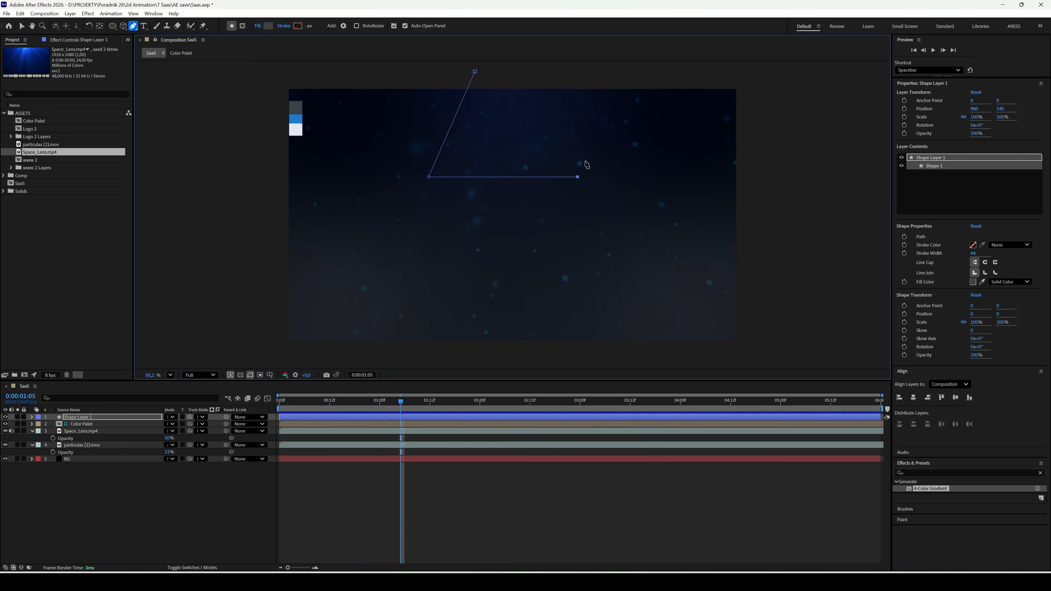
pyautogui.click(549, 73)
pyautogui.click(475, 72)
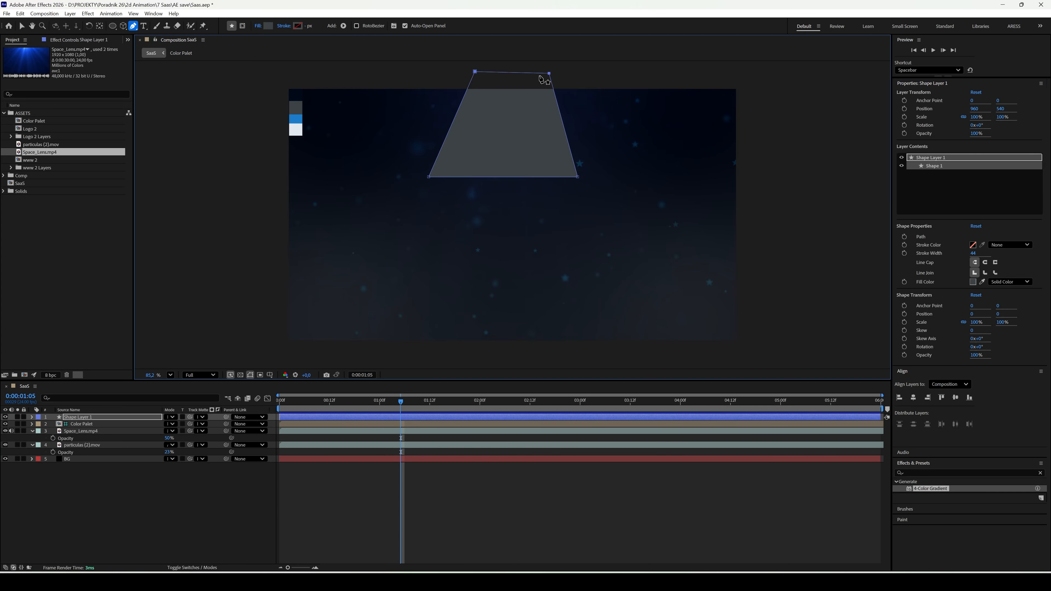
# Fill the trapezoid with the blue sampled from the color palette.
pyautogui.click(269, 27)
pyautogui.click(698, 398)
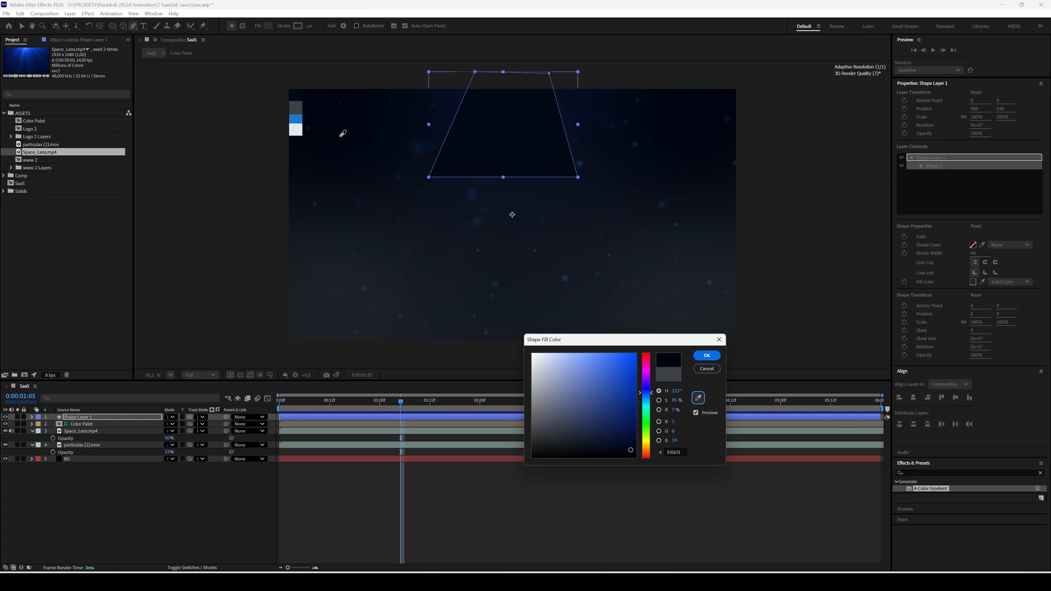
pyautogui.click(295, 119)
pyautogui.click(707, 355)
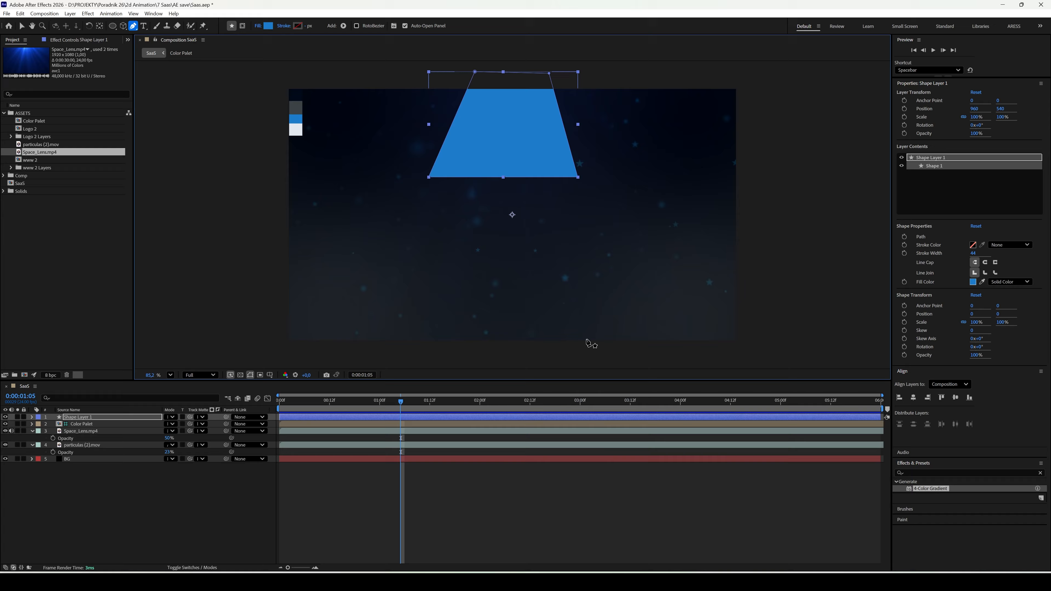
# Apply Fast Box Blur to the trapezoid shape layer and set its blur radius to 100.
pyautogui.click(107, 420)
pyautogui.hotkey('ctrl', 'space')
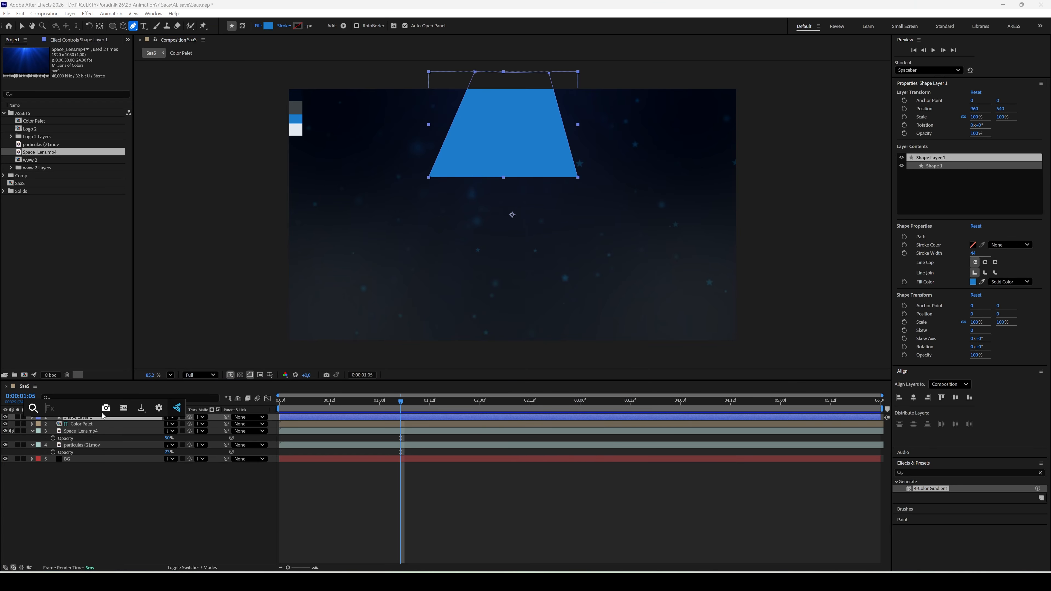
pyautogui.write('fast')
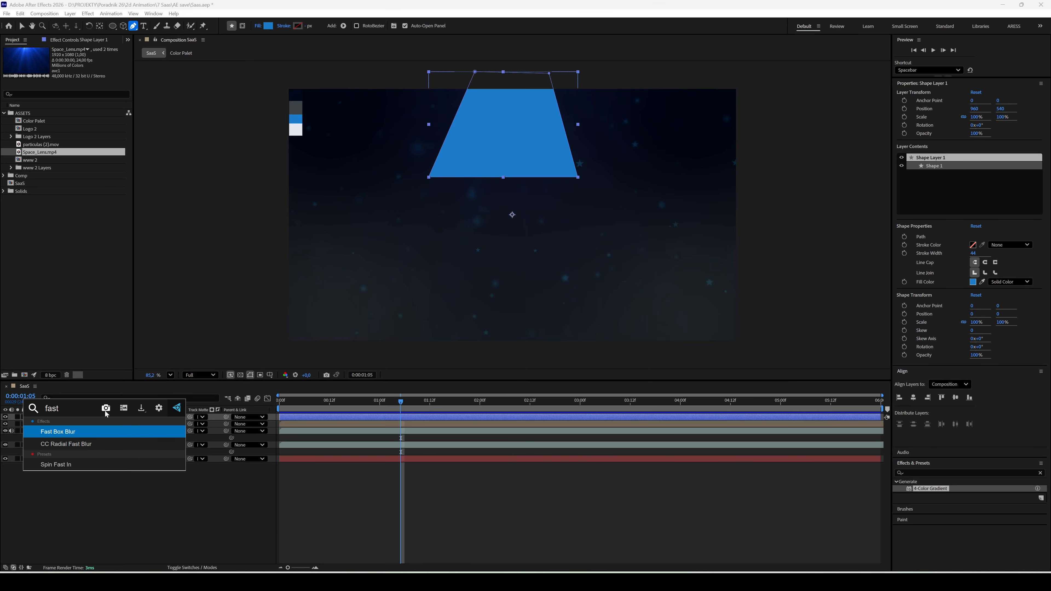
pyautogui.press('Return')
pyautogui.press('v')
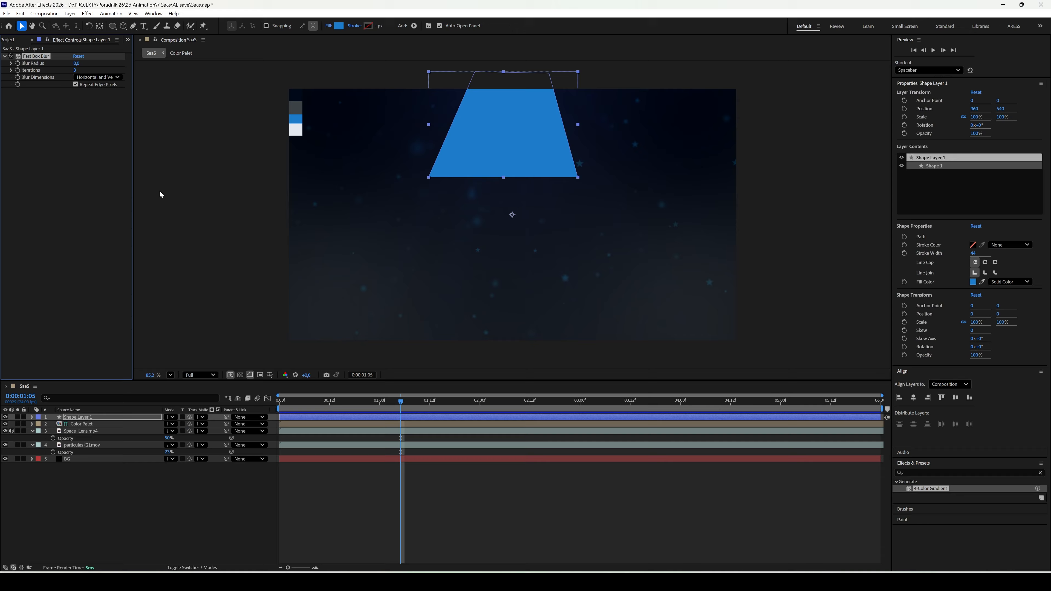
pyautogui.click(77, 63)
pyautogui.write('100')
pyautogui.press('Return')
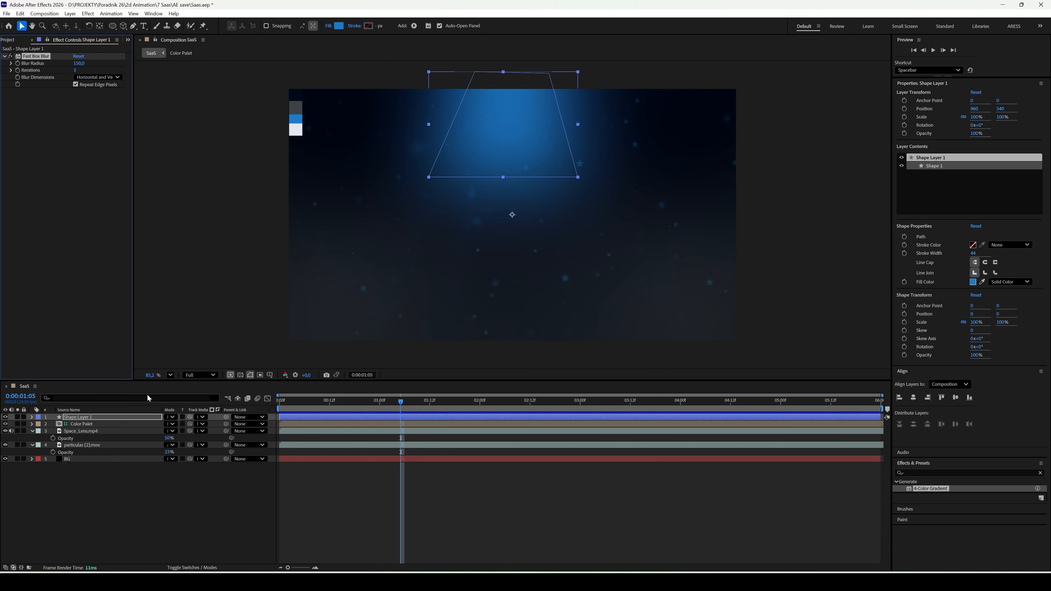
# Lower the blurred trapezoid layer's opacity to 50%.
pyautogui.press('t')
pyautogui.moveTo(168, 424); pyautogui.dragTo(153, 424)
pyautogui.click(164, 427)
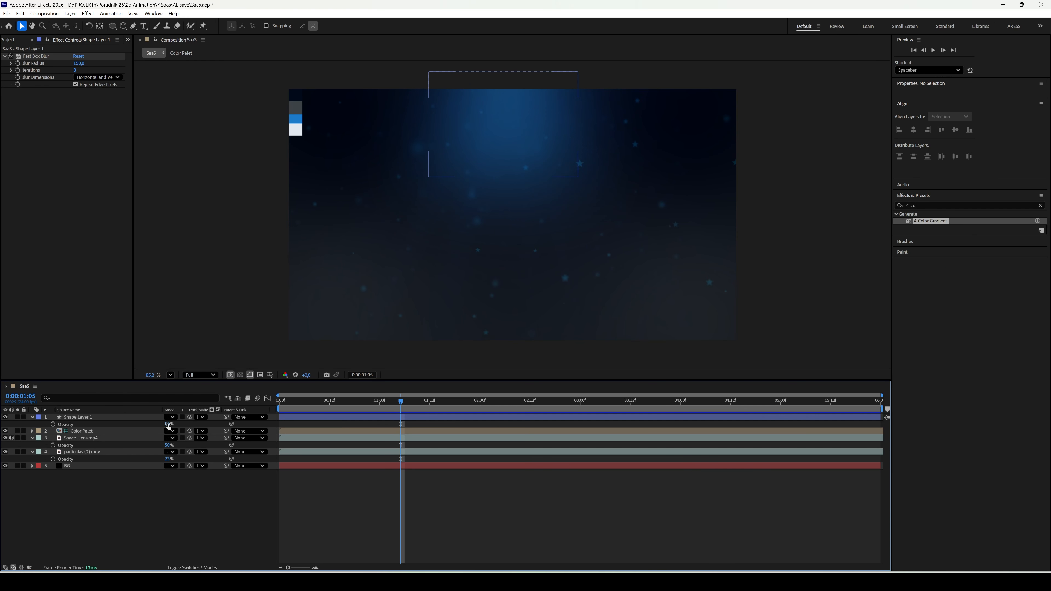
pyautogui.click(167, 425)
pyautogui.write('50')
pyautogui.press('Return')
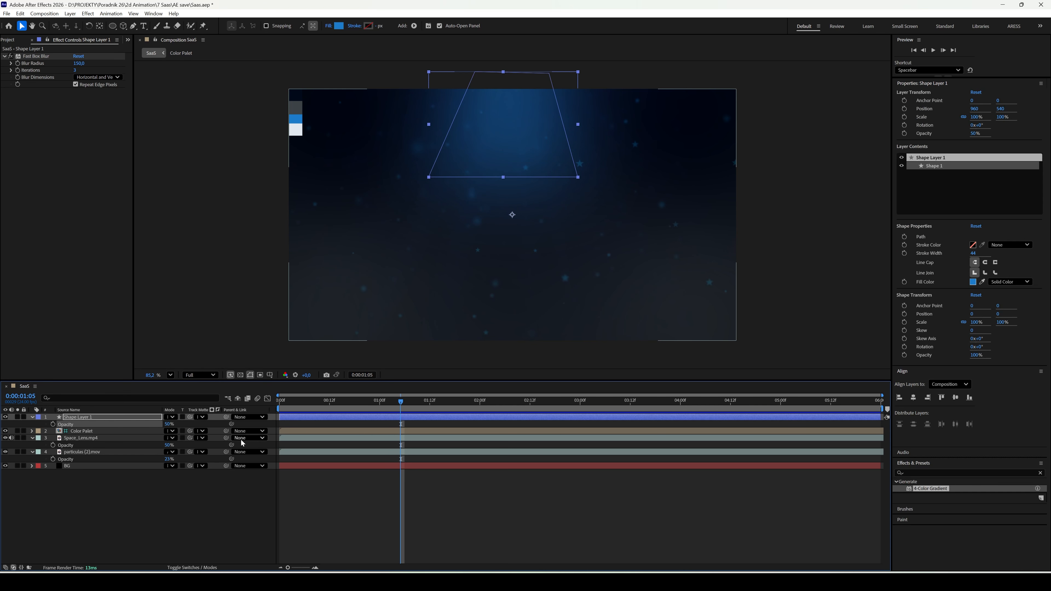
# Create a black full-size solid named GRID and apply the Grid effect to it.
pyautogui.rightClick(219, 473)
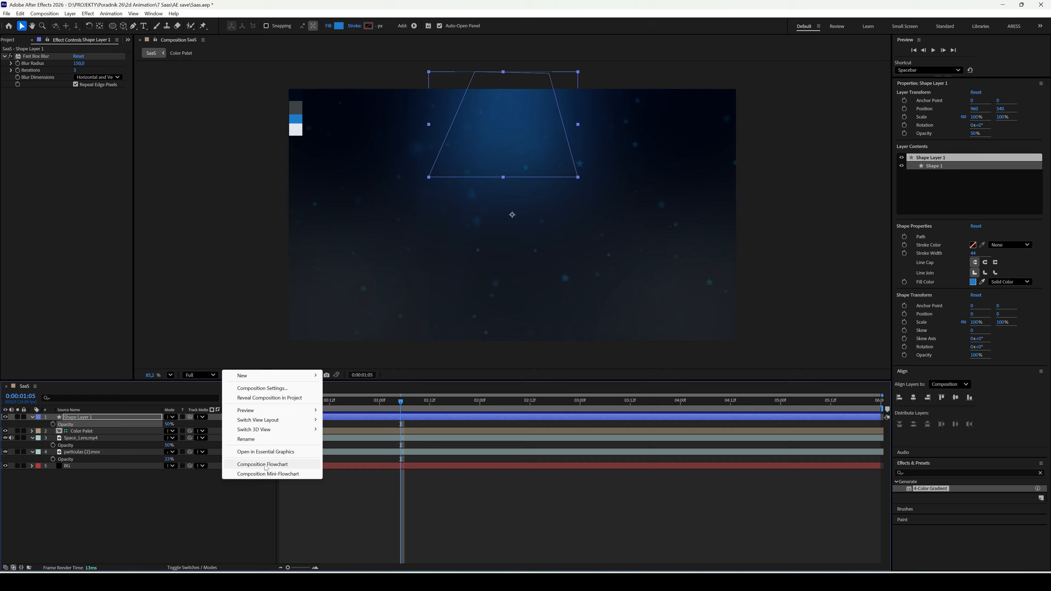
pyautogui.moveTo(269, 379)
pyautogui.click(359, 398)
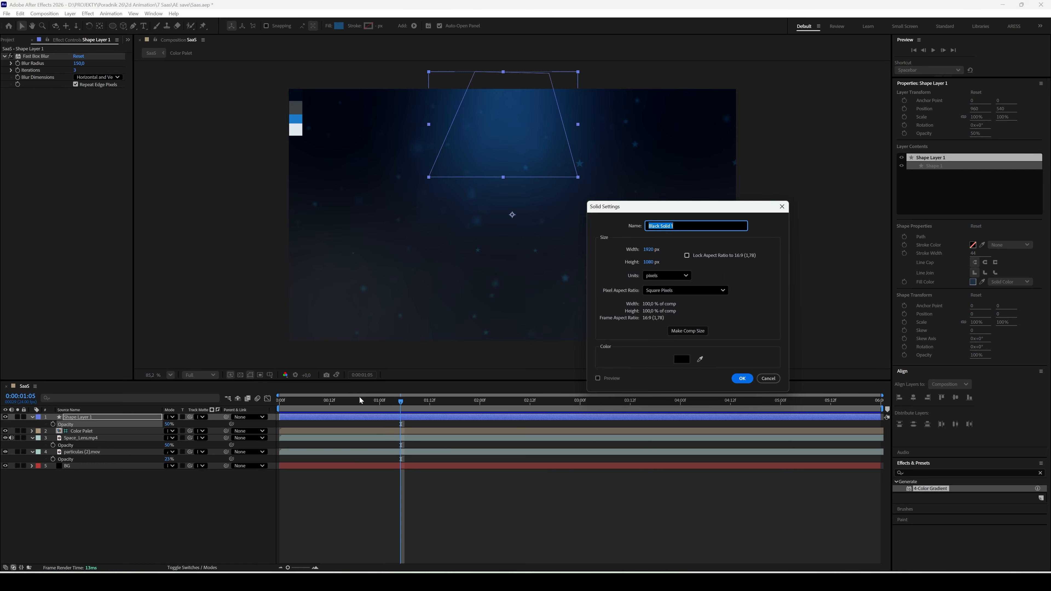
pyautogui.write('GRID')
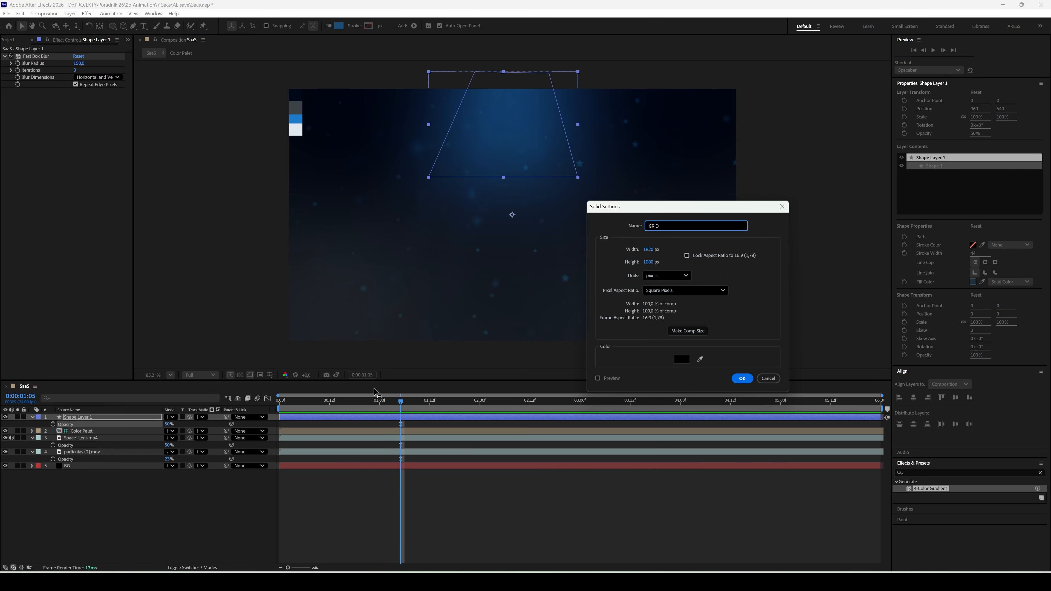
pyautogui.press('Return')
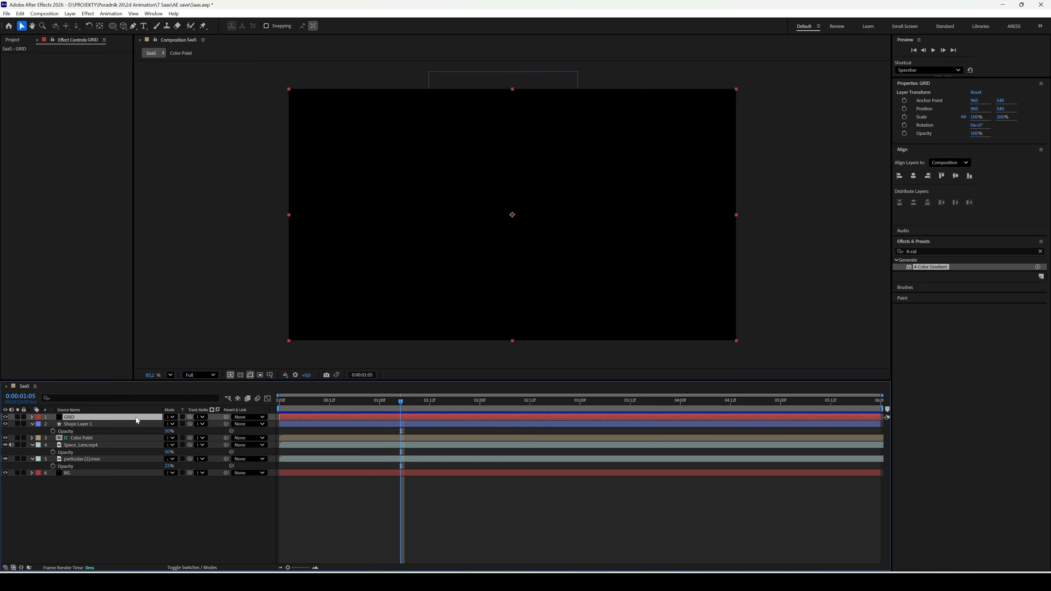
pyautogui.hotkey('ctrl', 'space')
pyautogui.write('grid')
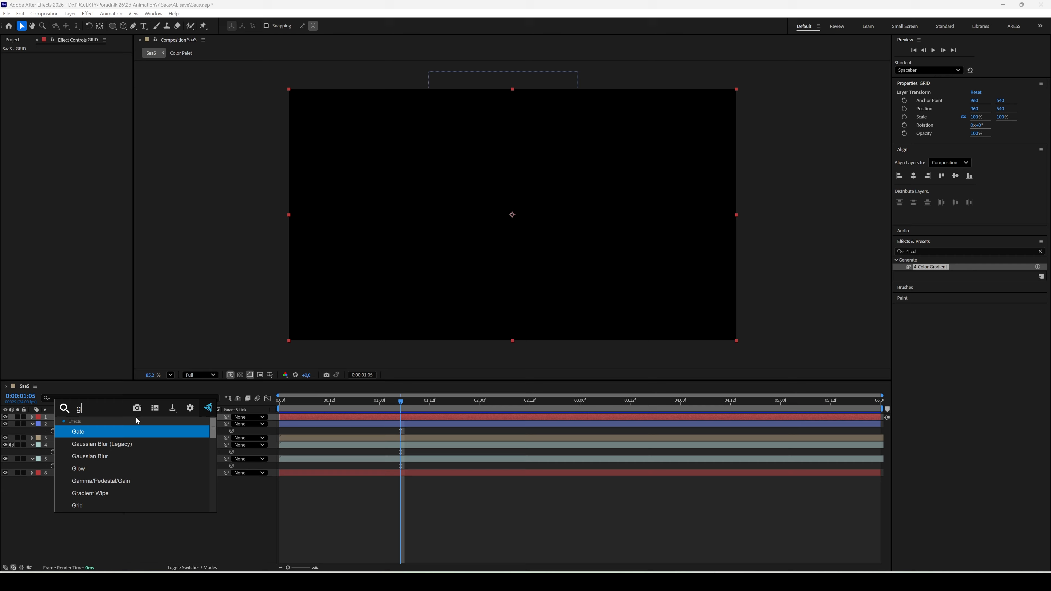
pyautogui.click(118, 441)
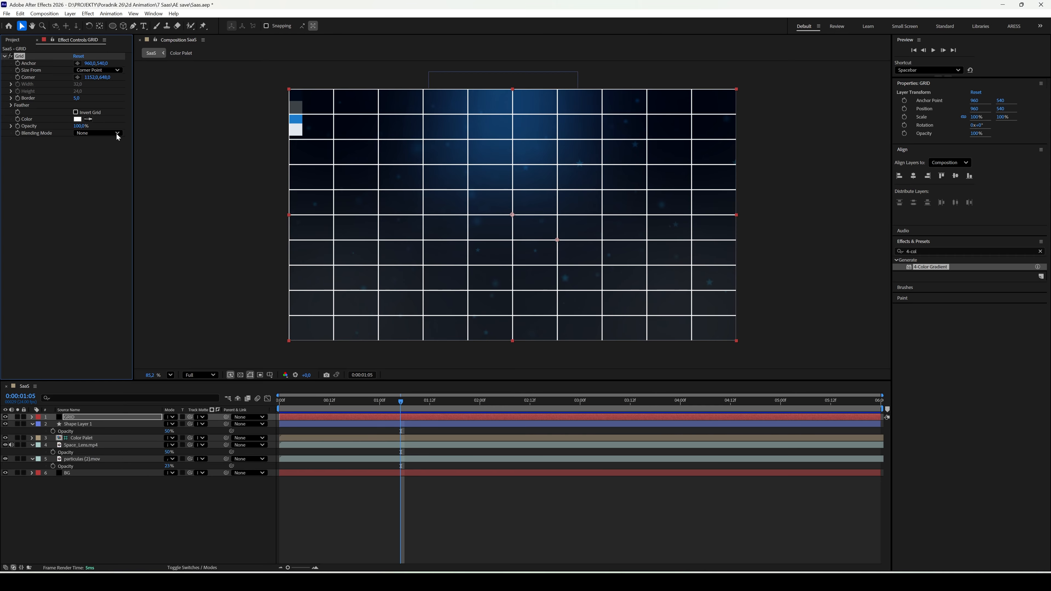
# Set the Grid effect's color to the palette blue, its border to 2 and its corner point to 1470, 993.
pyautogui.click(89, 119)
pyautogui.click(297, 120)
pyautogui.click(78, 99)
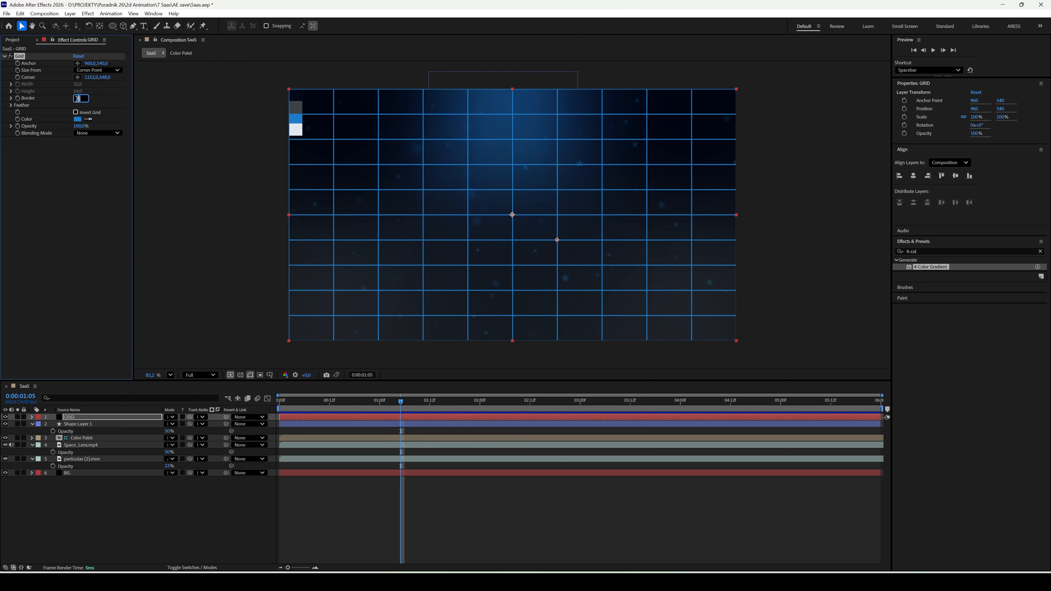
pyautogui.write('2')
pyautogui.press('Return')
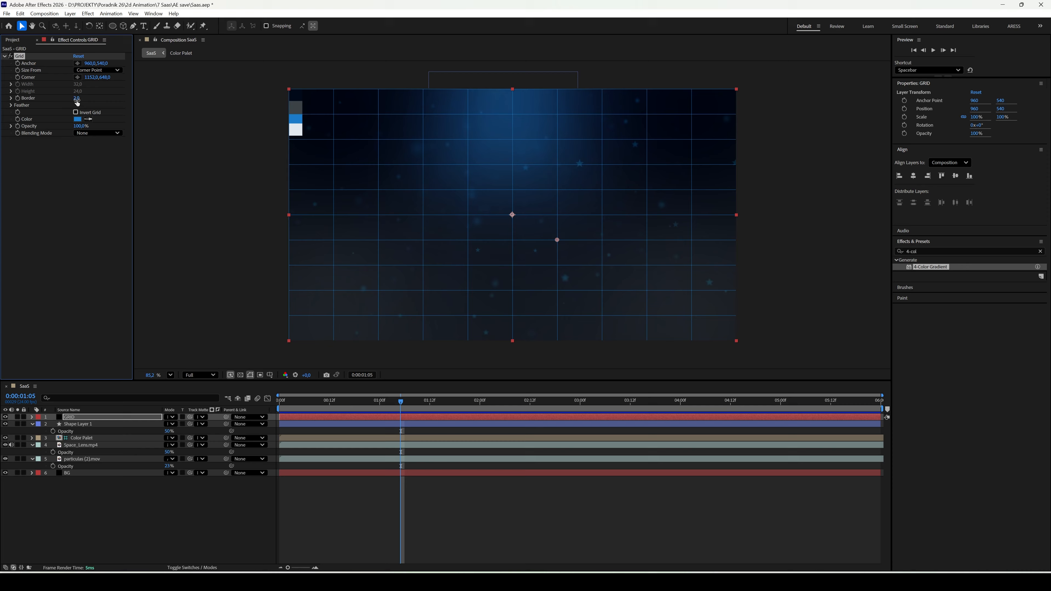
pyautogui.moveTo(91, 77)
pyautogui.mouseDown()
pyautogui.moveTo(247, 97)
pyautogui.moveTo(73, 77)
pyautogui.moveTo(85, 81)
pyautogui.mouseUp()
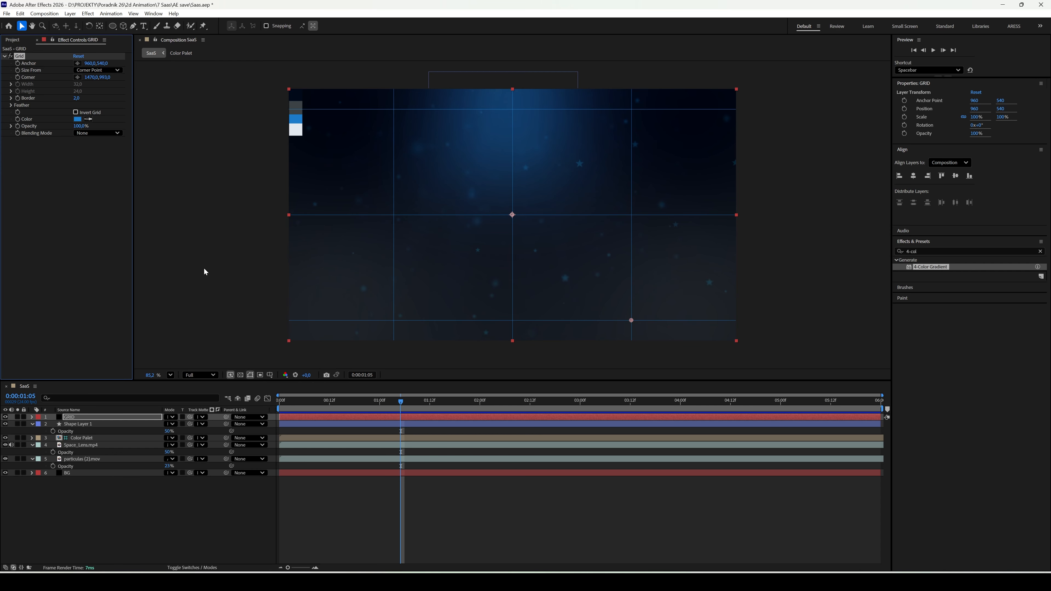
# Lower the GRID layer's opacity to 26%.
pyautogui.click(80, 418)
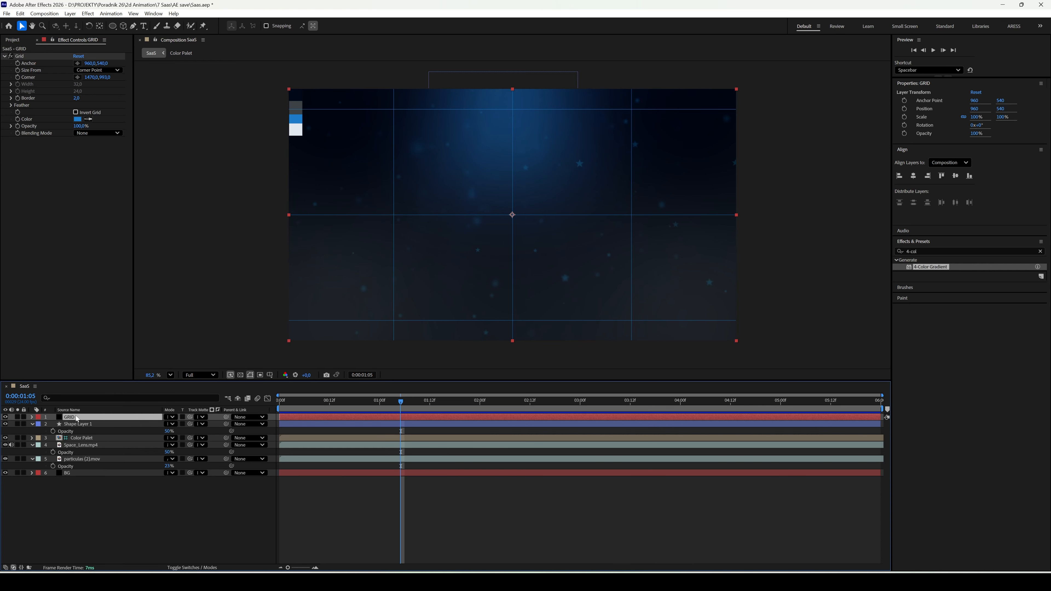
pyautogui.press('t')
pyautogui.click(169, 424)
pyautogui.write('26')
pyautogui.press('Return')
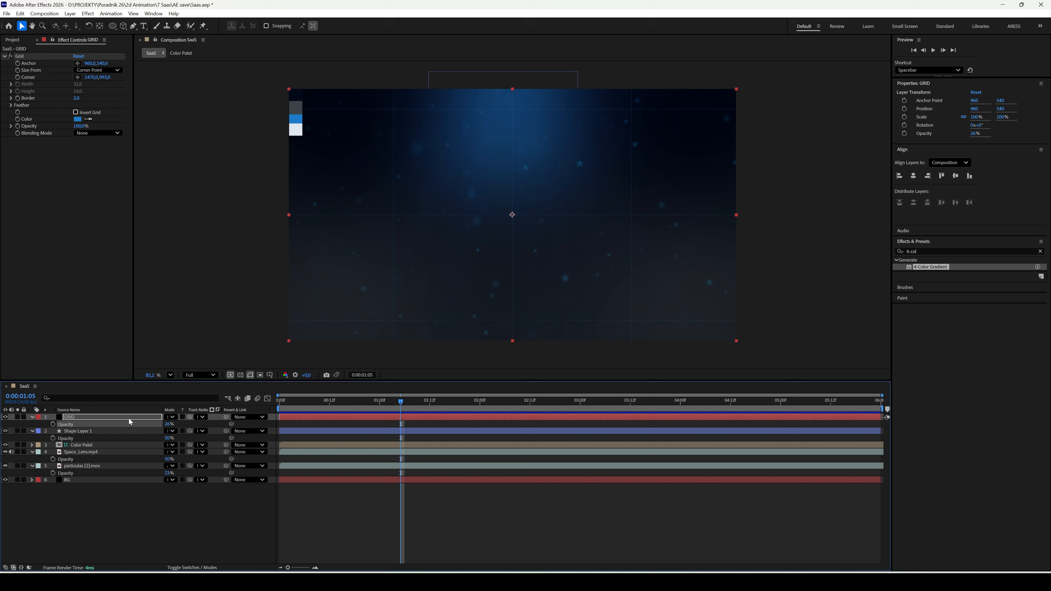
# Move Color Palet to the top of the layer stack and pre-compose all layers beneath it as BG.
pyautogui.moveTo(83, 445); pyautogui.dragTo(78, 421)
pyautogui.click(79, 424)
pyautogui.keyDown('shift'); pyautogui.click(85, 479); pyautogui.keyUp('shift')
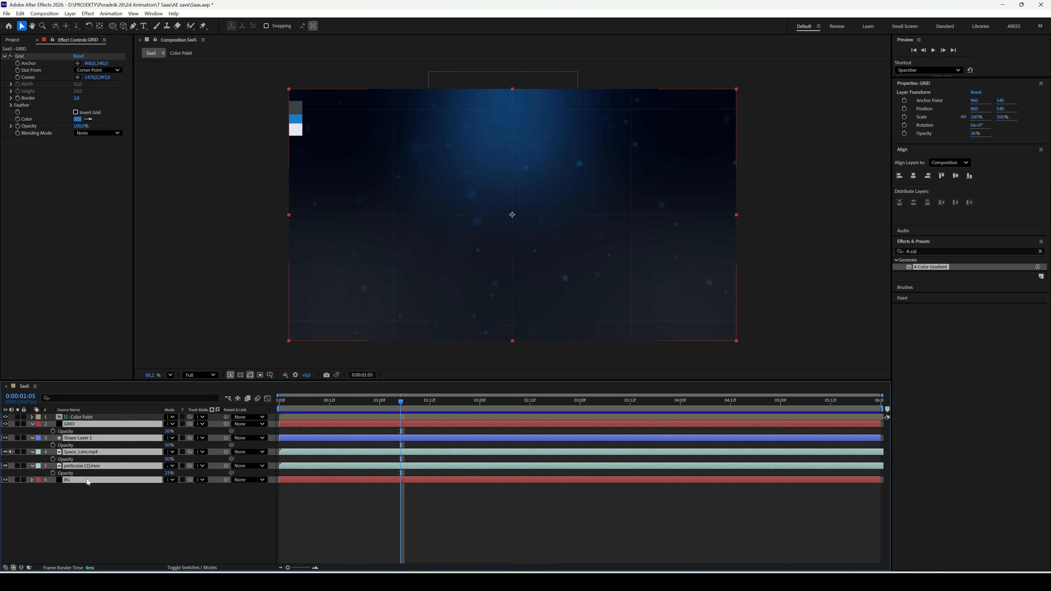
pyautogui.rightClick(86, 479)
pyautogui.click(119, 414)
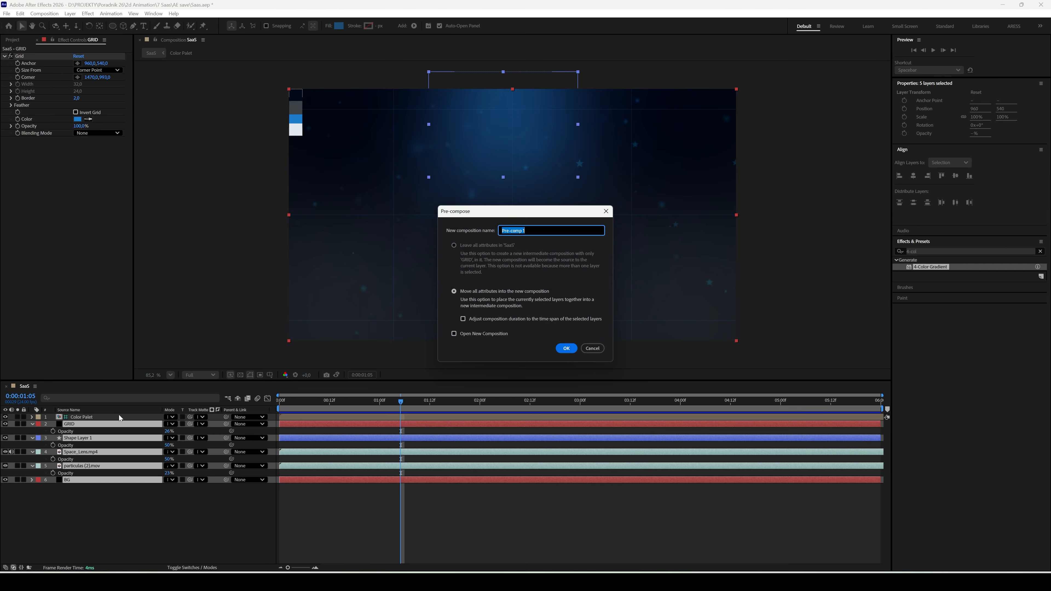
pyautogui.write('BG')
pyautogui.press('Return')
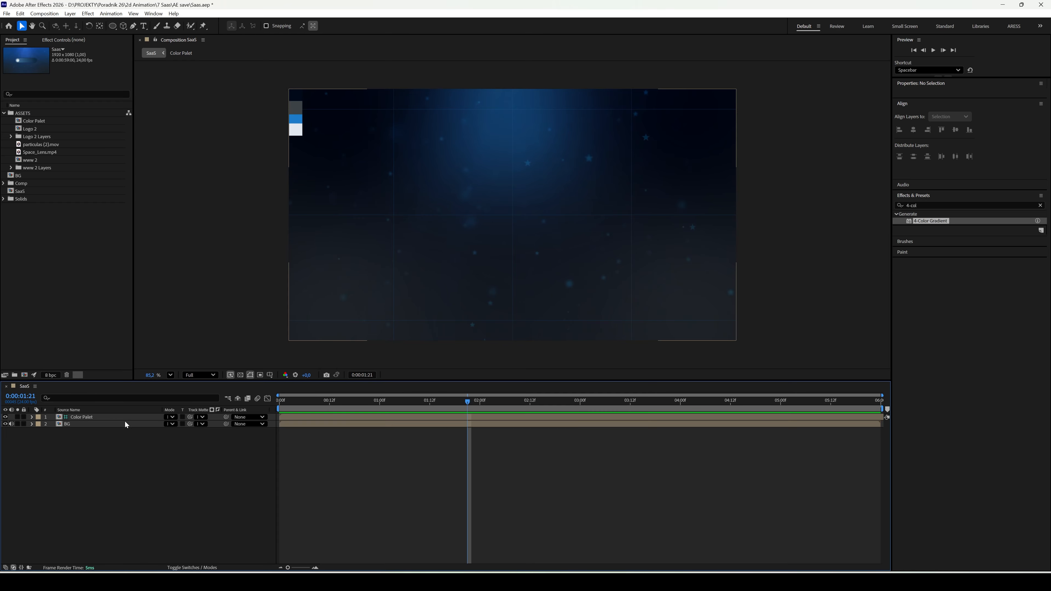
# Inside the BG precomp, move the GRID layer between particulas (2).mov and the BG solid, and return to the SaaS composition.
pyautogui.doubleClick(125, 421)
pyautogui.click(90, 417)
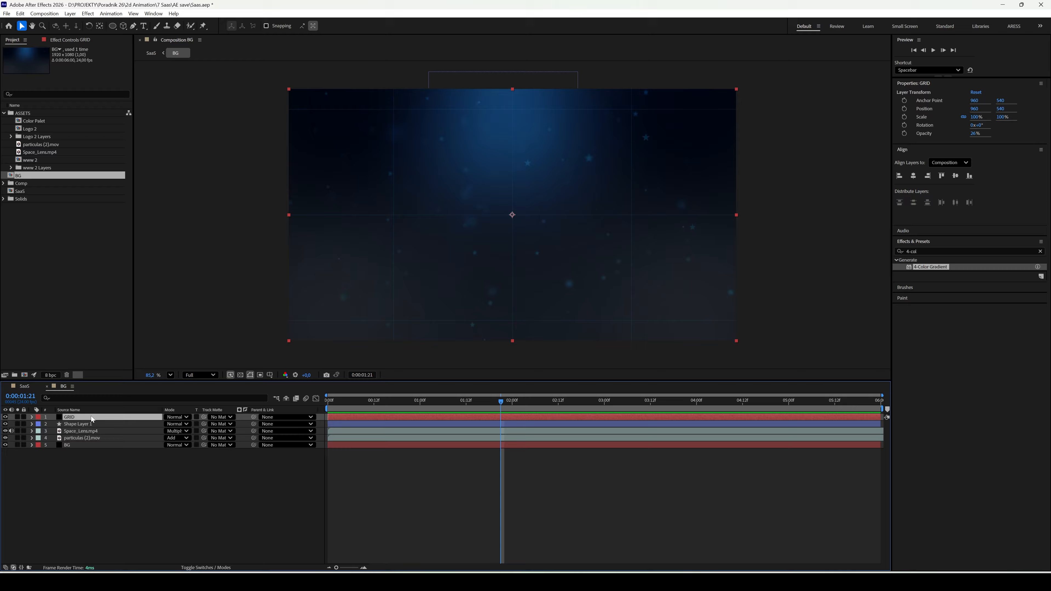
pyautogui.moveTo(92, 416); pyautogui.dragTo(129, 442)
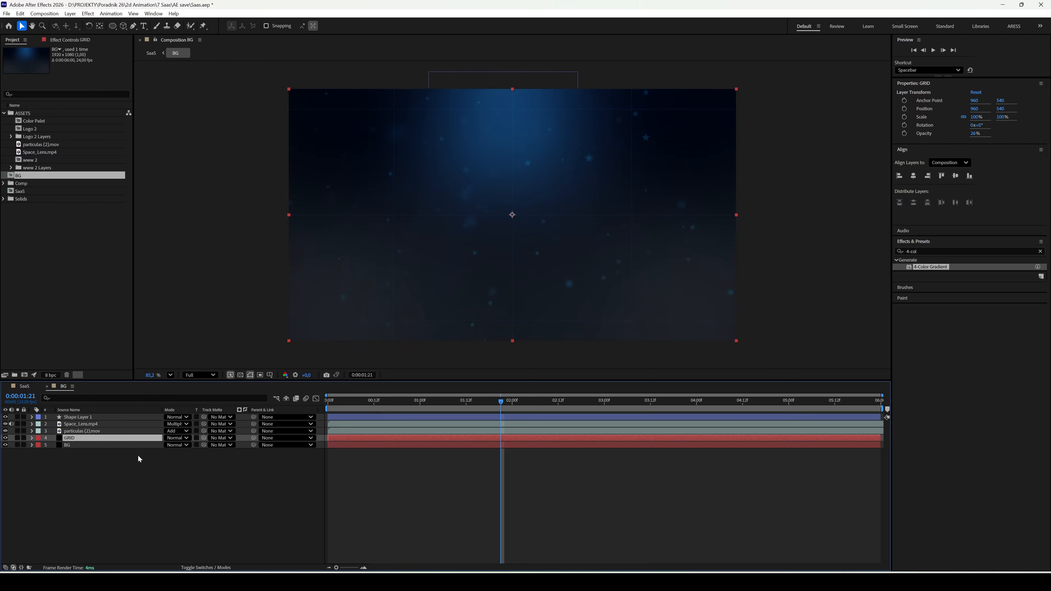
pyautogui.click(140, 459)
pyautogui.press('shift')
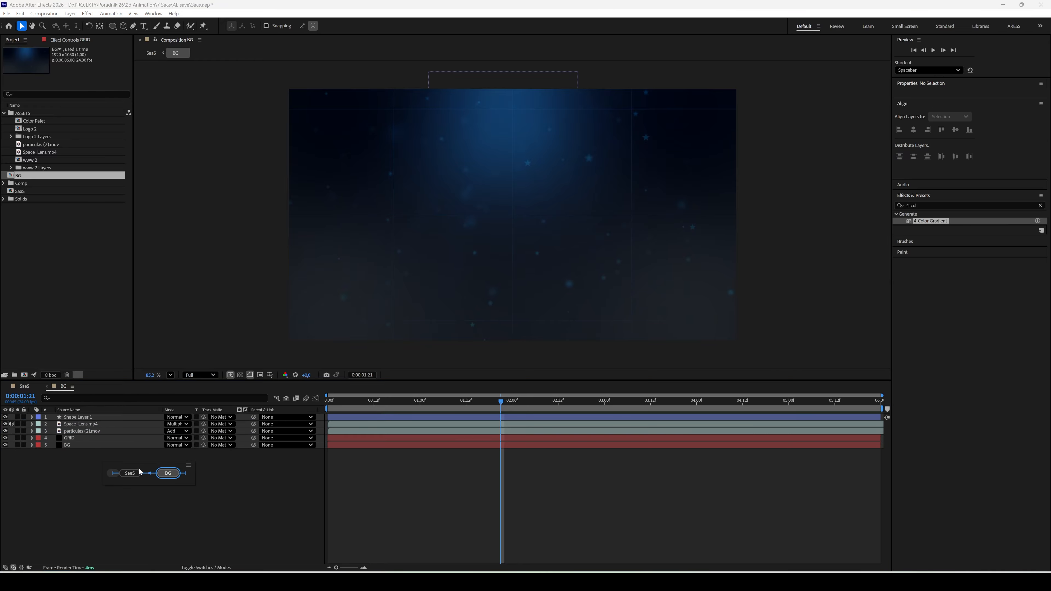
pyautogui.click(135, 471)
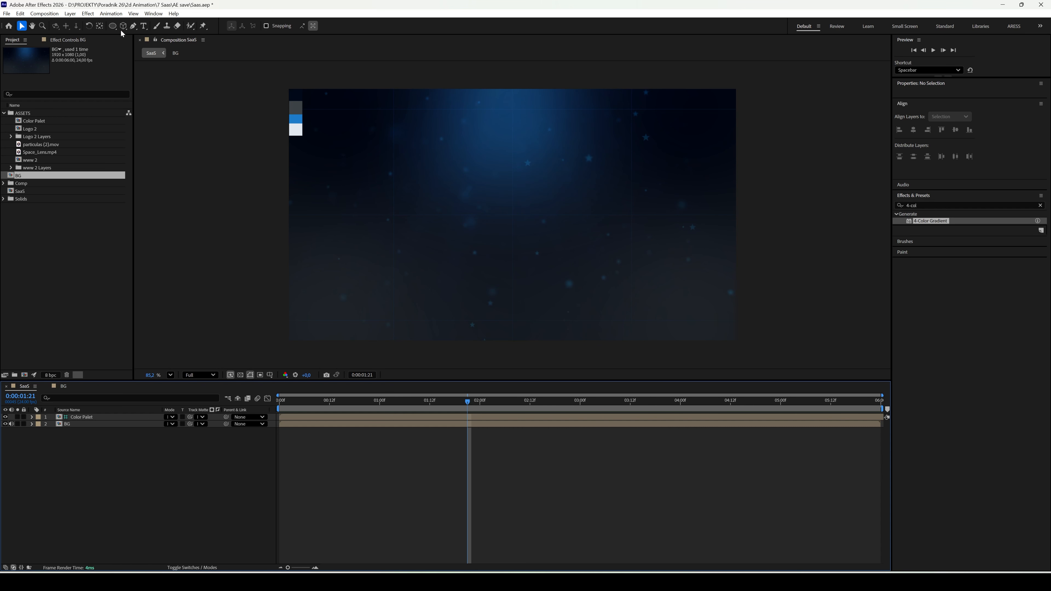
# Draw a blue rounded rectangle about 624 by 129 px near the center of the SaaS composition.
pyautogui.click(112, 26)
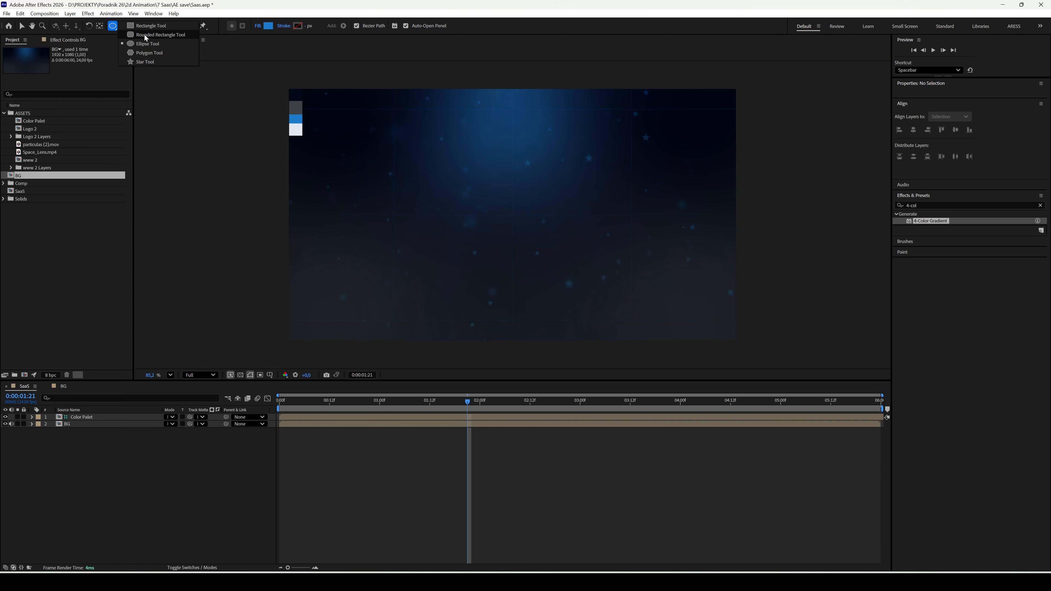
pyautogui.click(145, 34)
pyautogui.moveTo(451, 204); pyautogui.dragTo(596, 235)
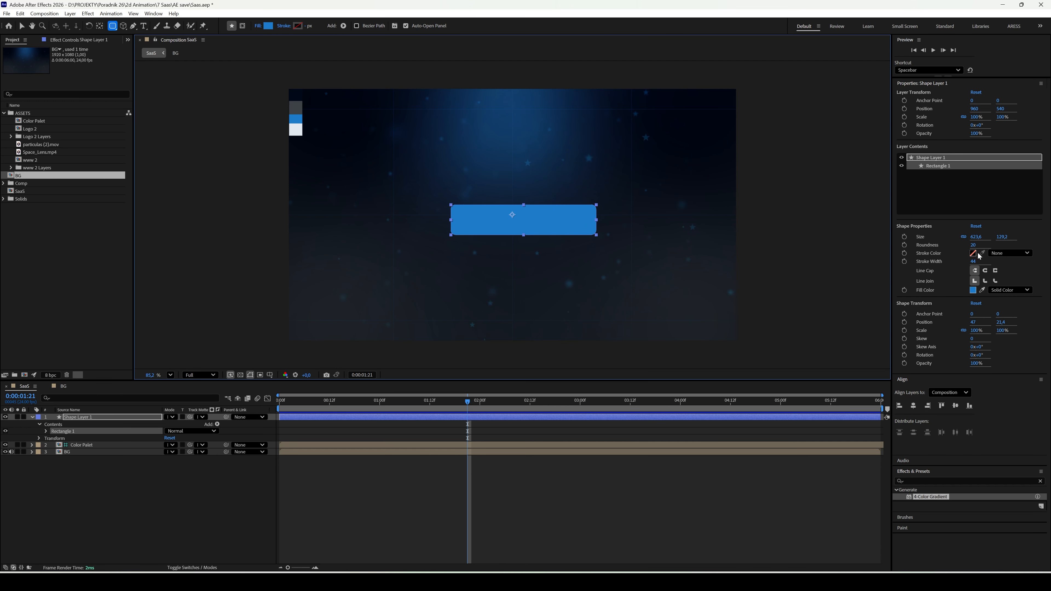
# Shape the rectangle into a pill with roundness 105 and an unlinked height of 156.2, and center its layer's anchor point on it.
pyautogui.moveTo(974, 245); pyautogui.dragTo(1012, 247)
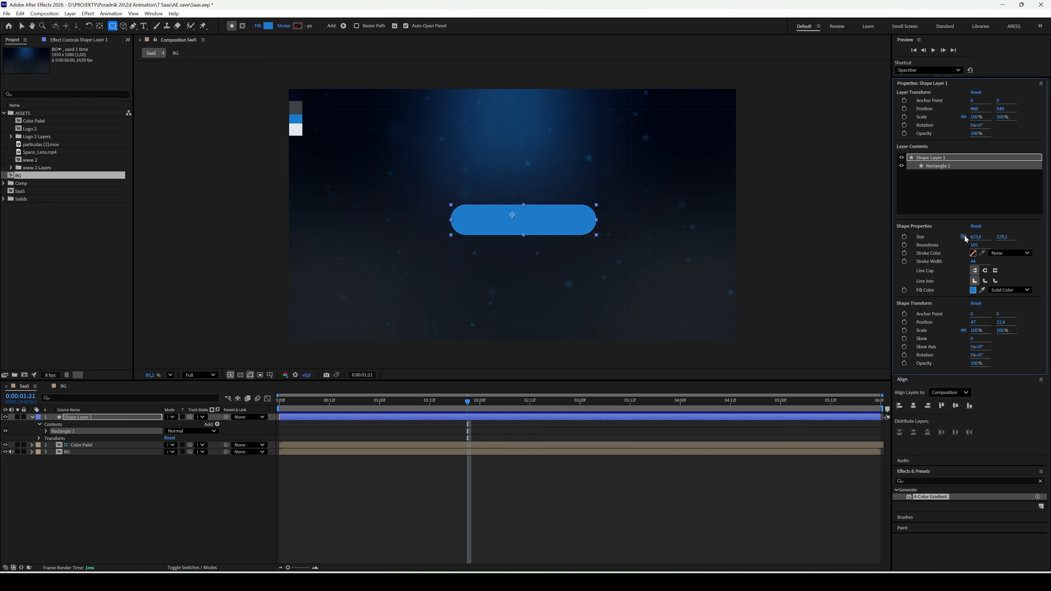
pyautogui.moveTo(1002, 238); pyautogui.dragTo(1012, 239)
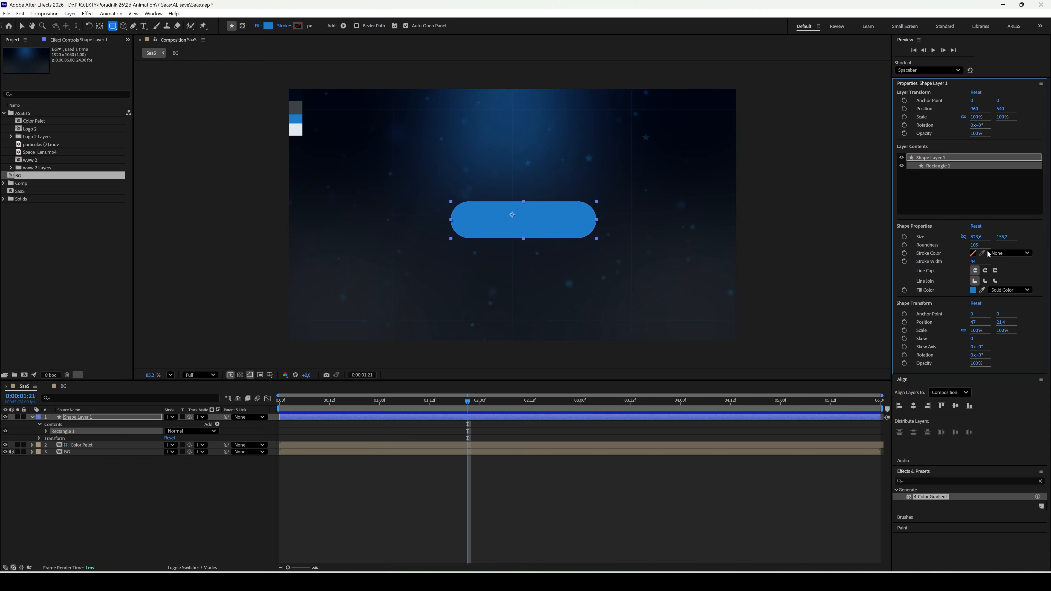
pyautogui.hotkey('ctrl', 'alt', 'Home')
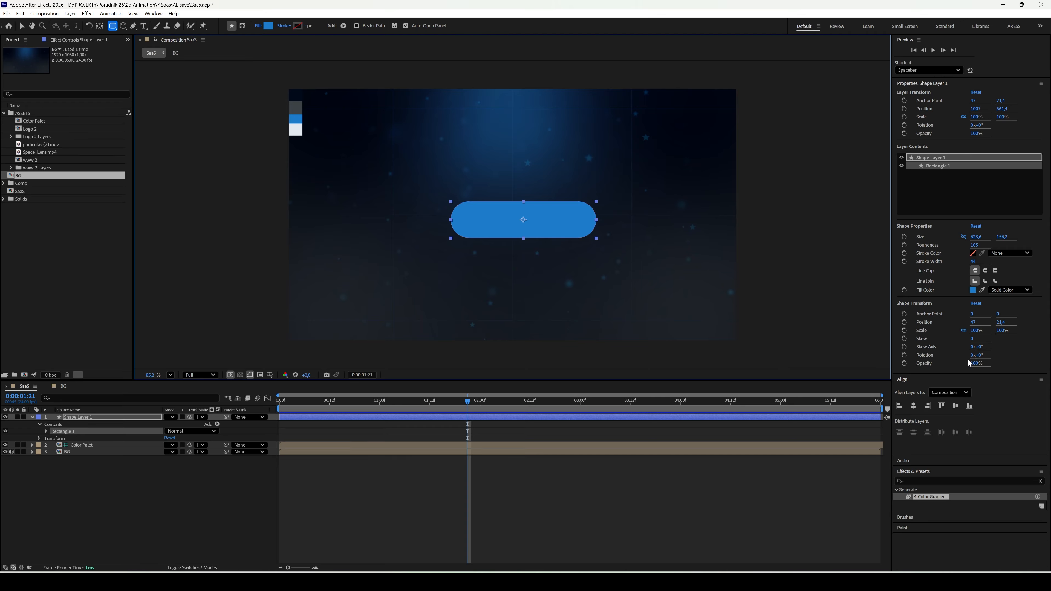
# Center the pill horizontally and vertically in the composition and change its fill from solid color to a linear gradient.
pyautogui.click(913, 407)
pyautogui.click(954, 407)
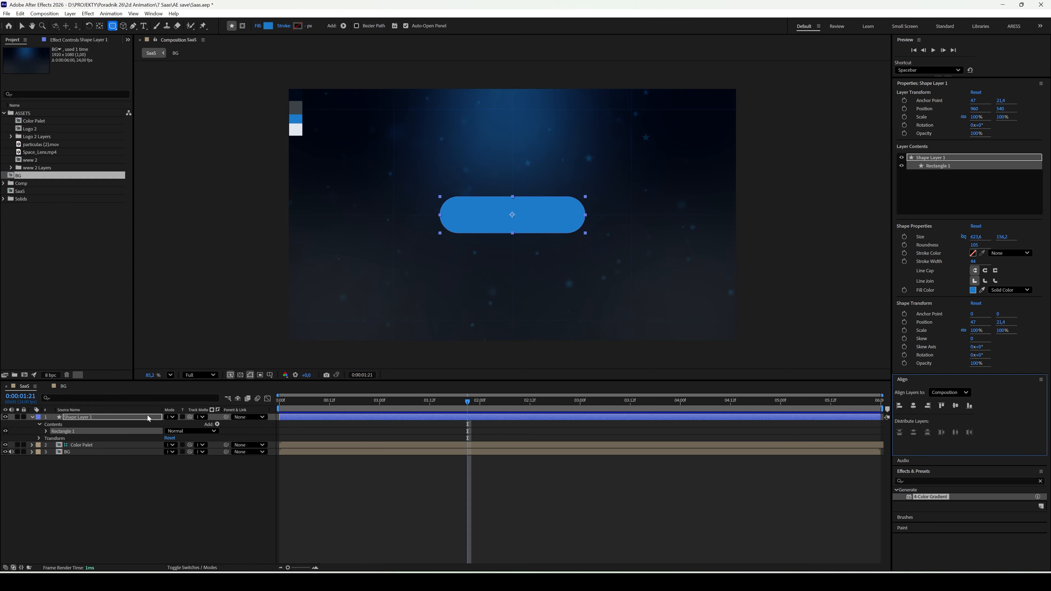
pyautogui.click(257, 27)
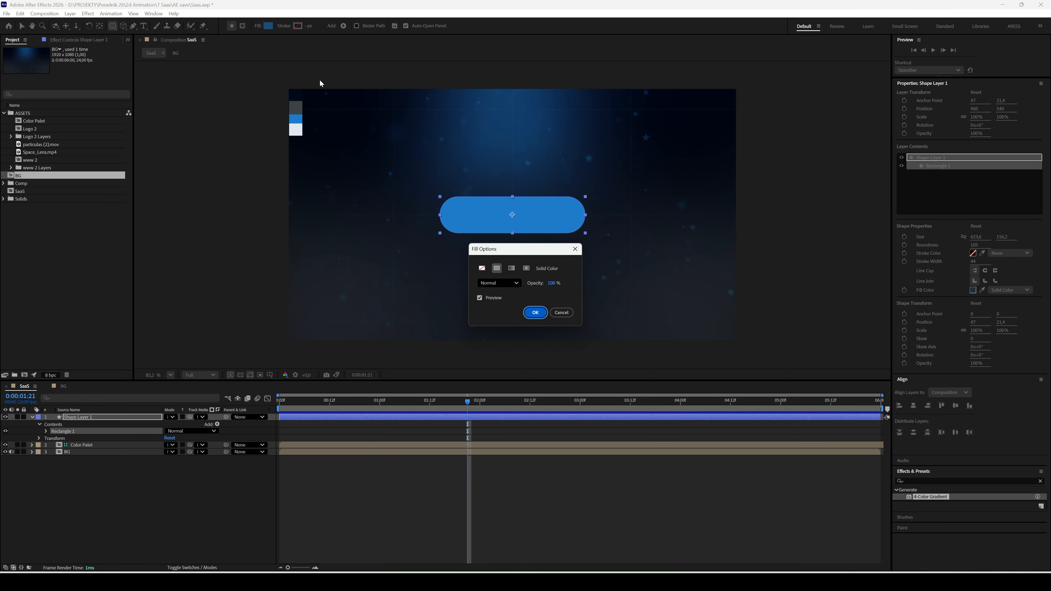
pyautogui.click(512, 268)
pyautogui.click(530, 310)
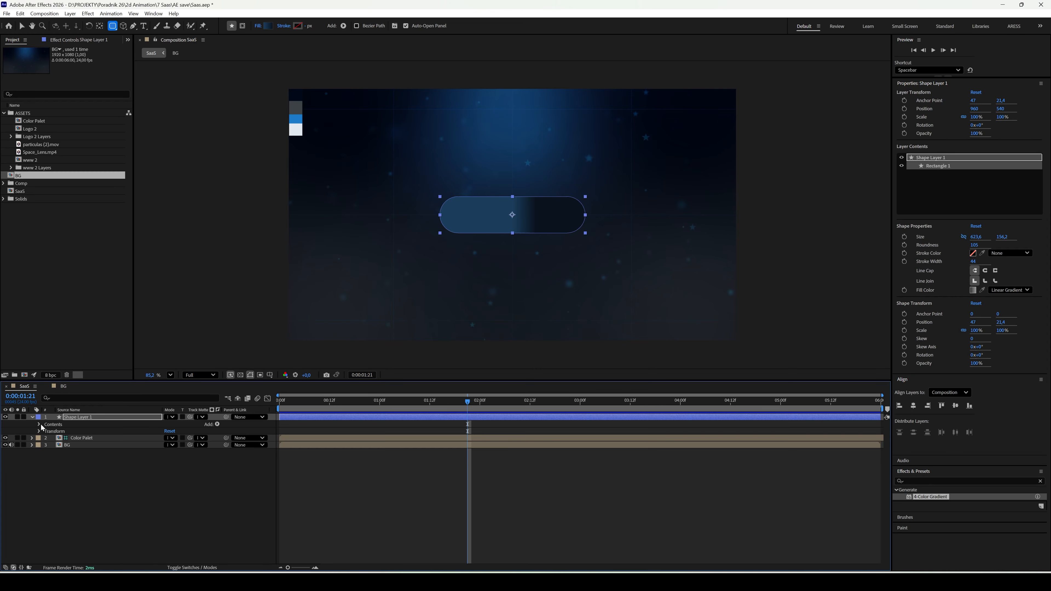
# Set the pill's gradient colors from the palette swatches: dark grey 3C4345 at the start stop and blue 1C7CCA at the end stop.
pyautogui.click(46, 431)
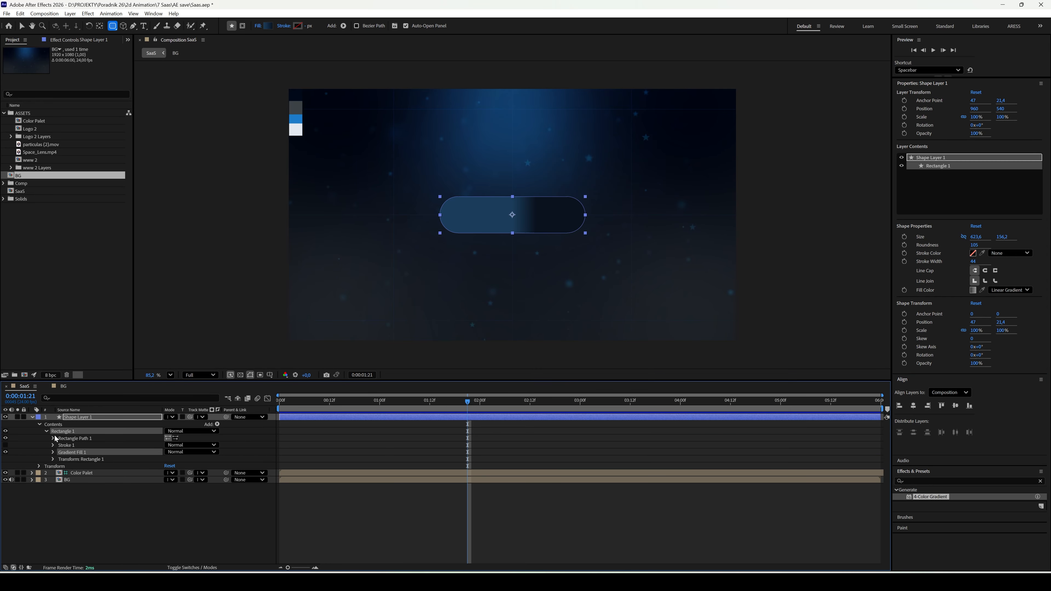
pyautogui.click(53, 452)
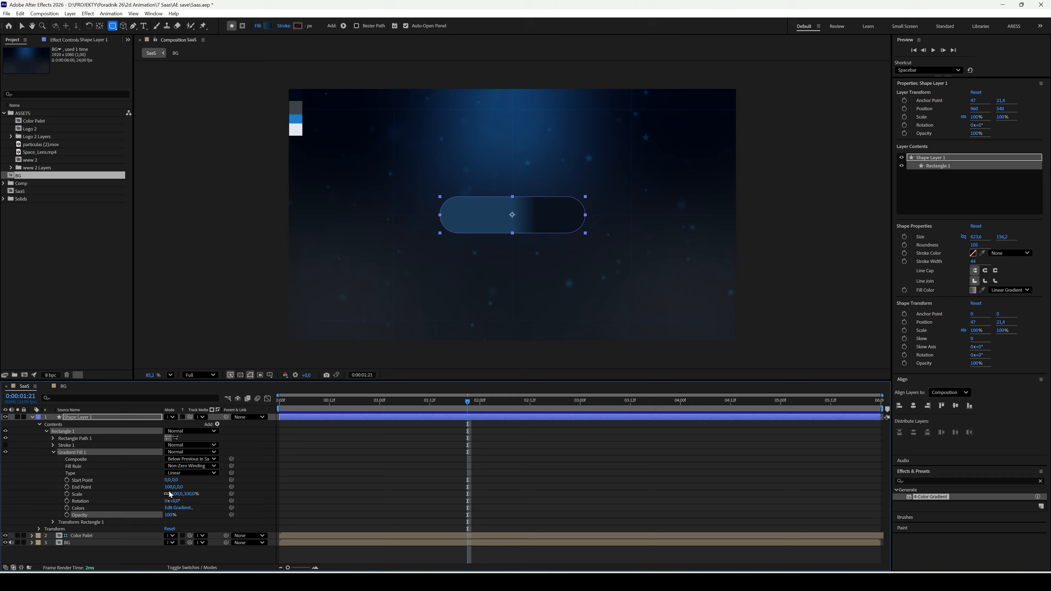
pyautogui.click(181, 508)
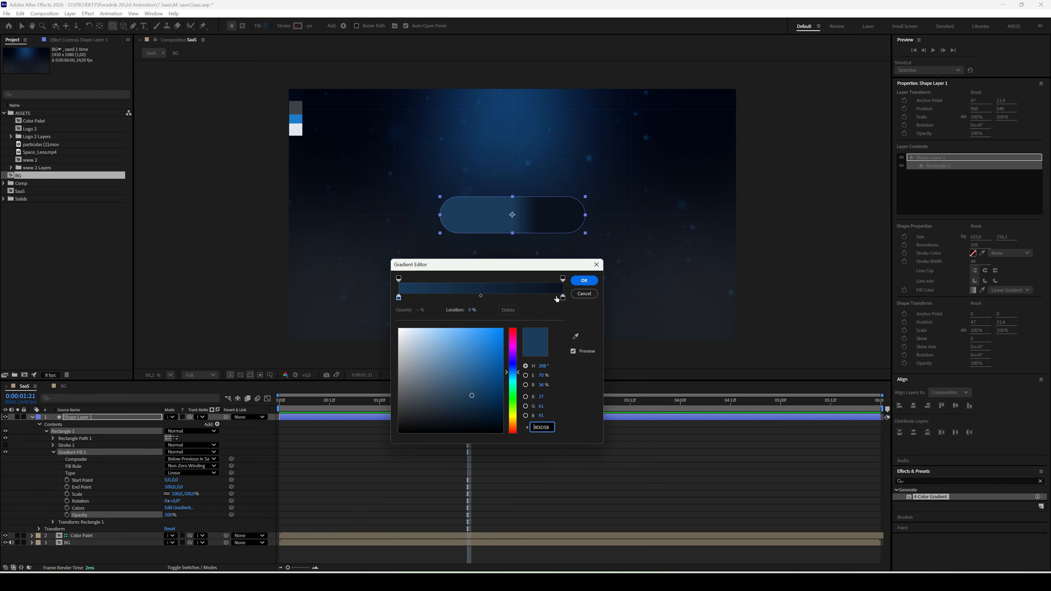
pyautogui.click(563, 297)
pyautogui.click(575, 336)
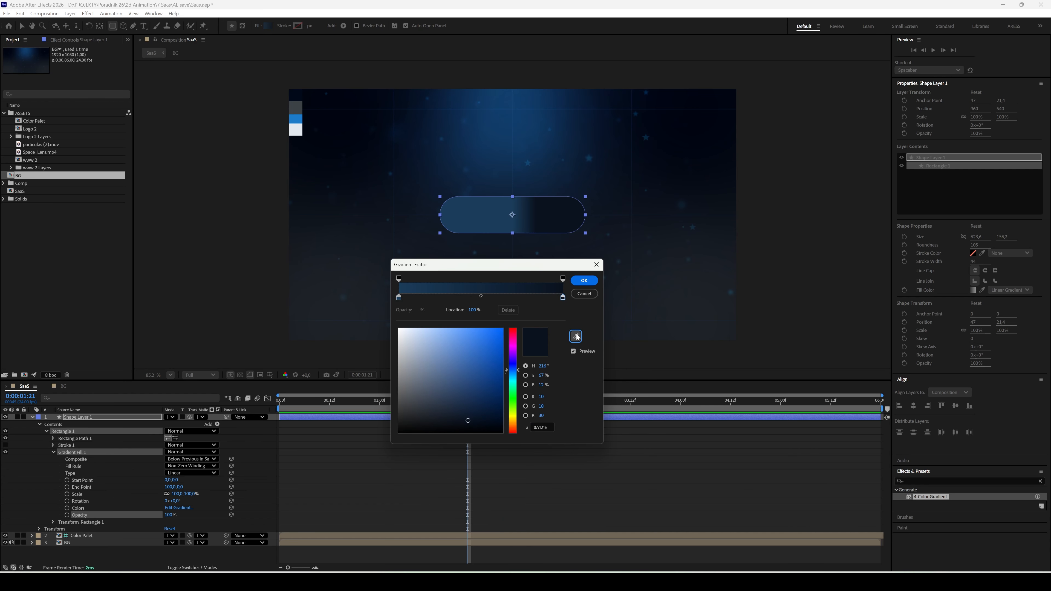
pyautogui.click(299, 119)
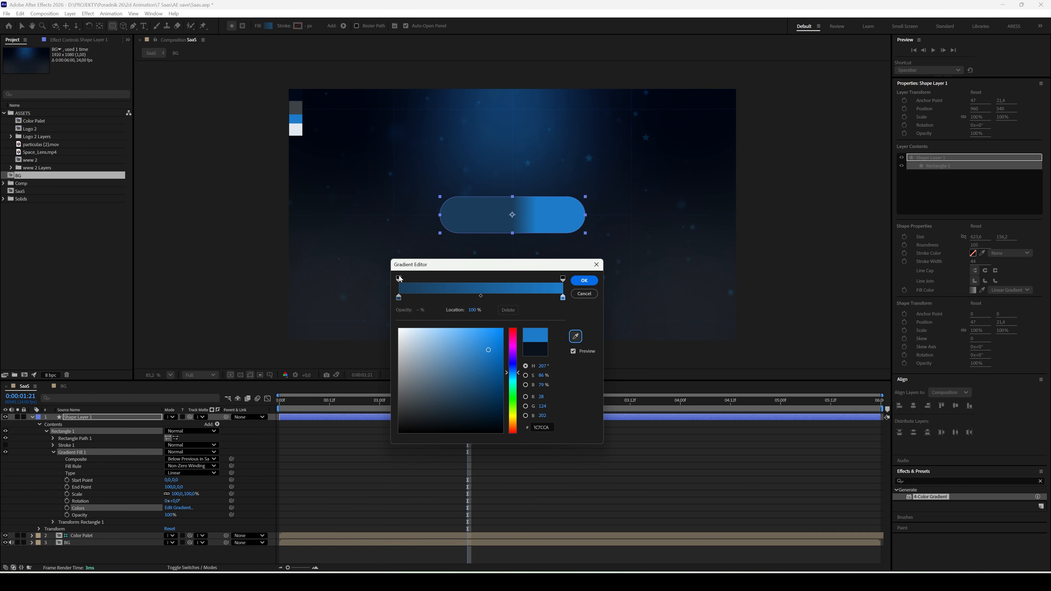
pyautogui.click(399, 298)
pyautogui.click(575, 336)
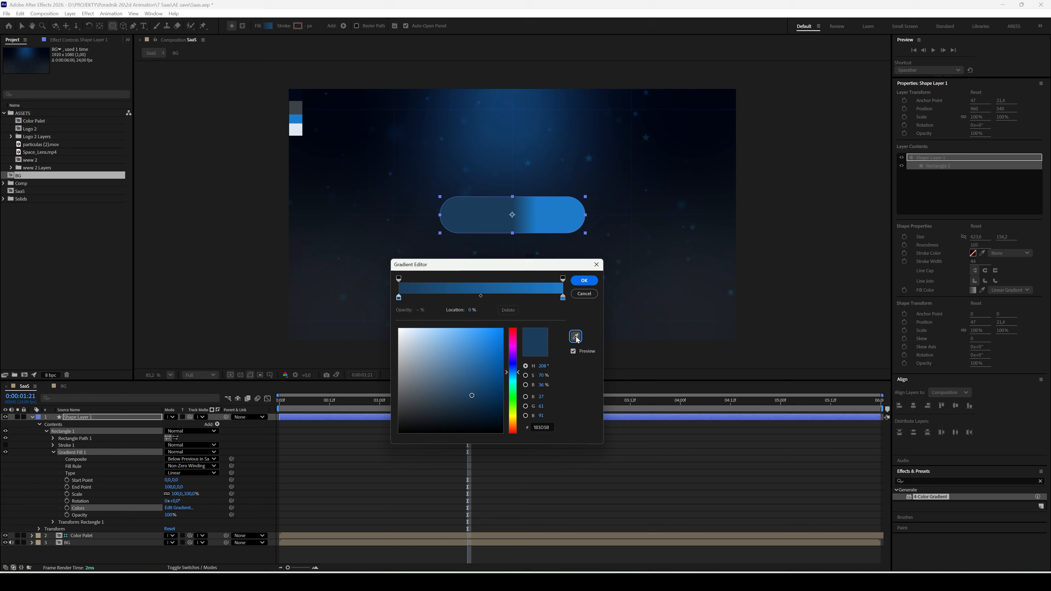
pyautogui.click(295, 107)
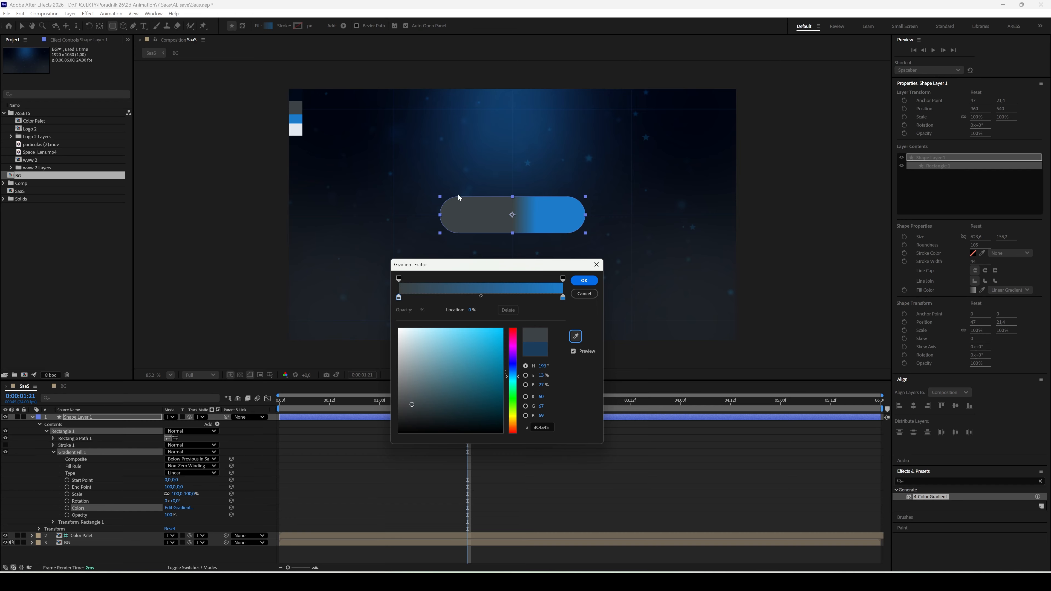
pyautogui.click(583, 280)
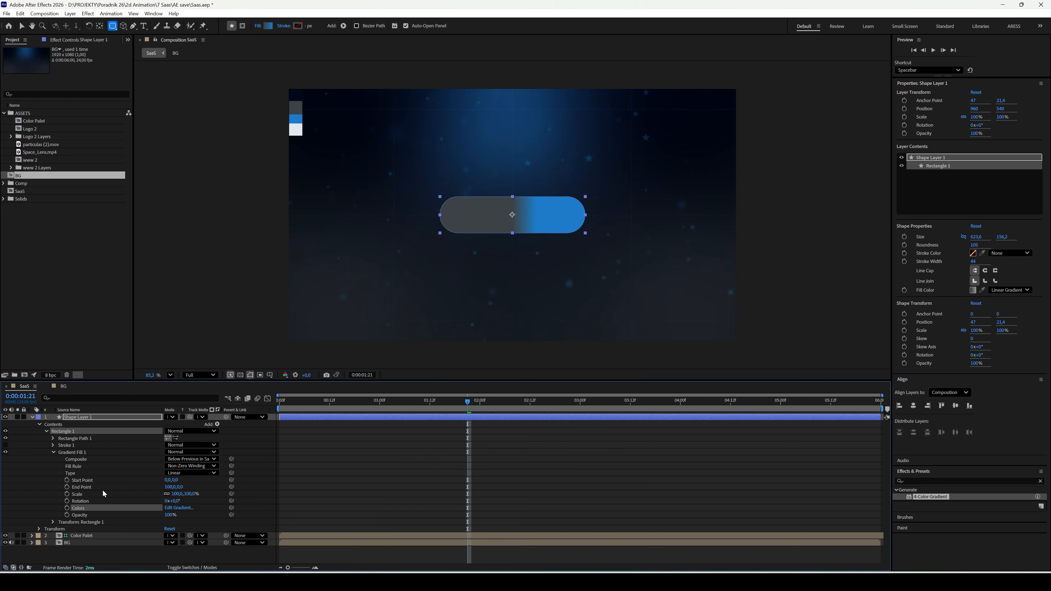
# Stretch the pill's gradient fill across its full width, starting at its left edge and ending just past its right edge.
pyautogui.click(94, 481)
pyautogui.click(78, 454)
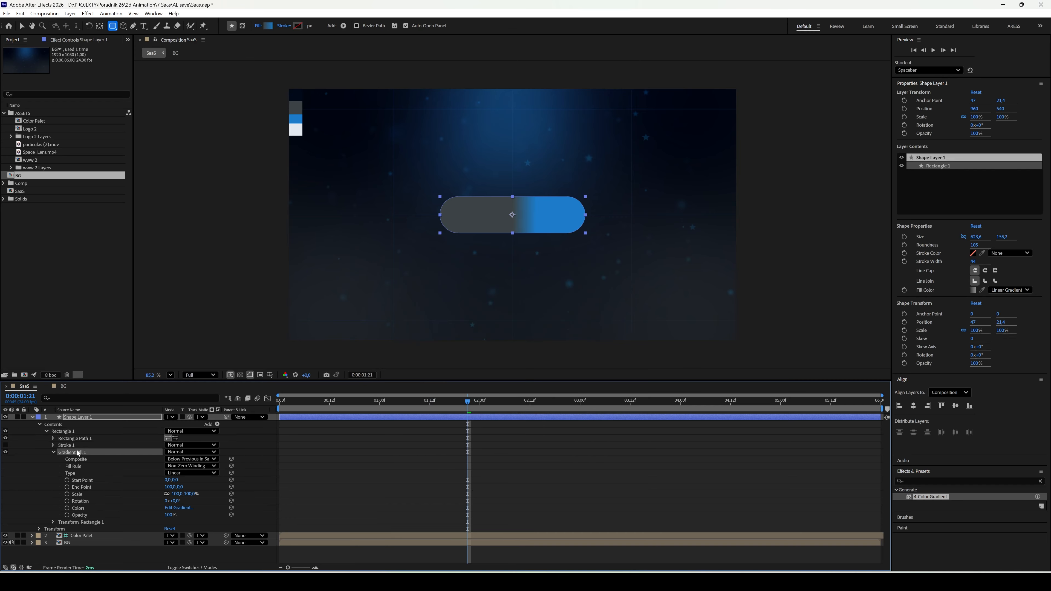
pyautogui.press('v')
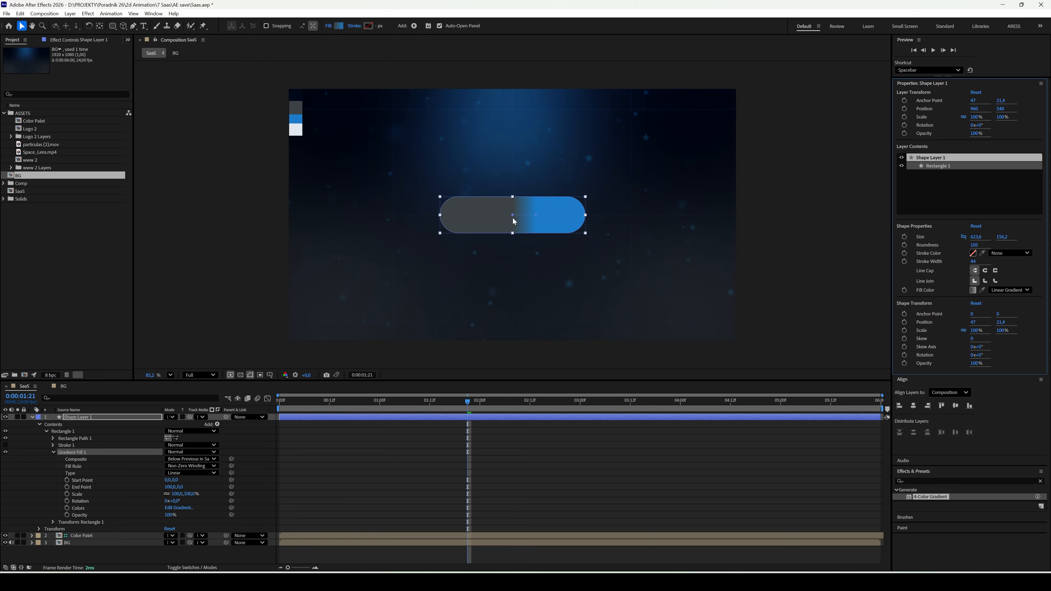
pyautogui.moveTo(513, 216); pyautogui.dragTo(442, 216)
pyautogui.moveTo(536, 216); pyautogui.dragTo(593, 218)
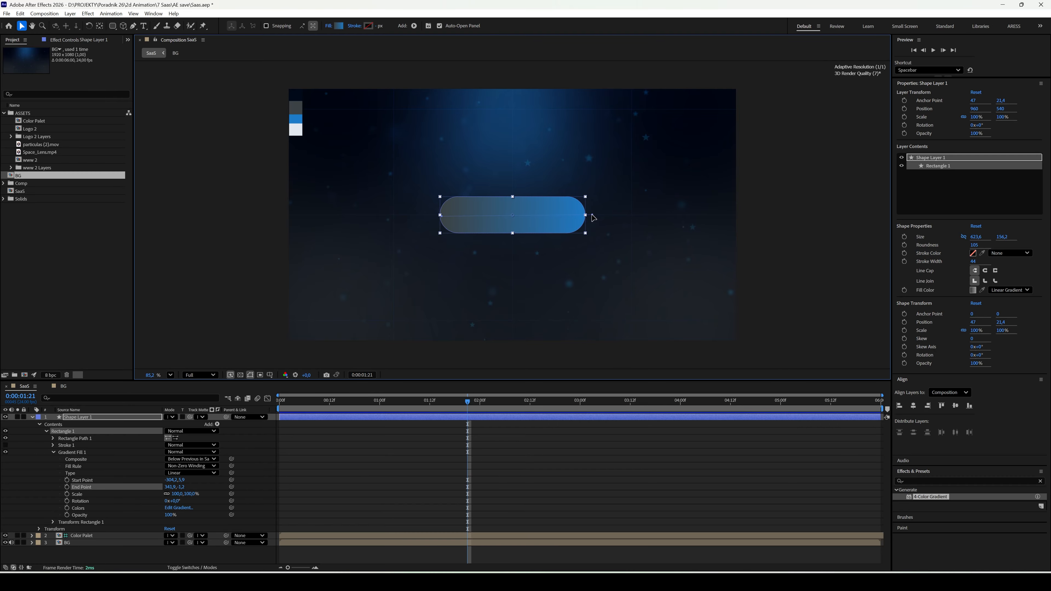
pyautogui.click(414, 438)
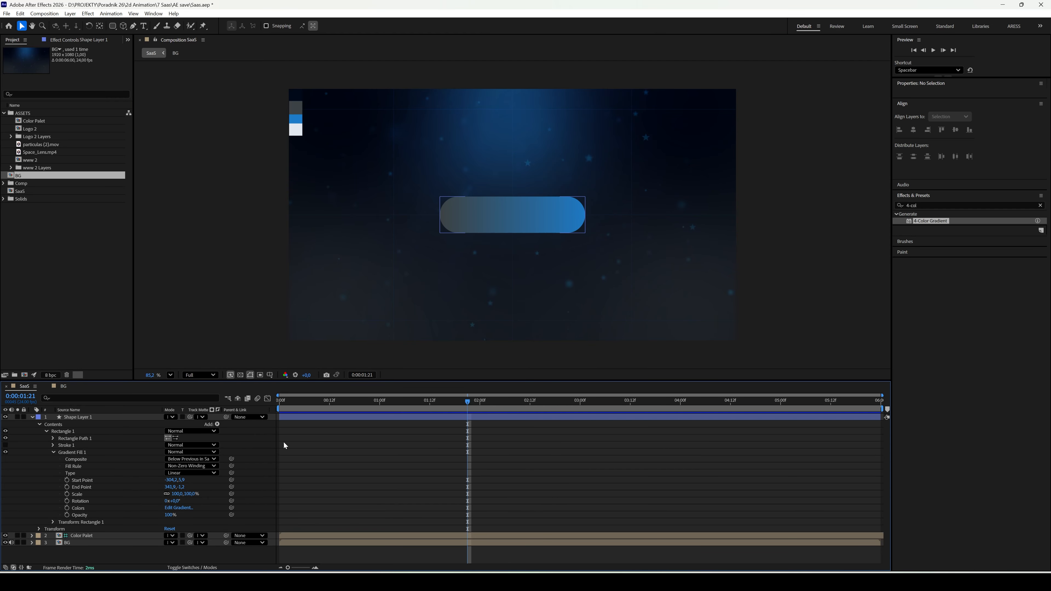
# Rename the pill's shape layer to Button and collapse its properties.
pyautogui.click(105, 416)
pyautogui.rightClick(105, 416)
pyautogui.click(143, 381)
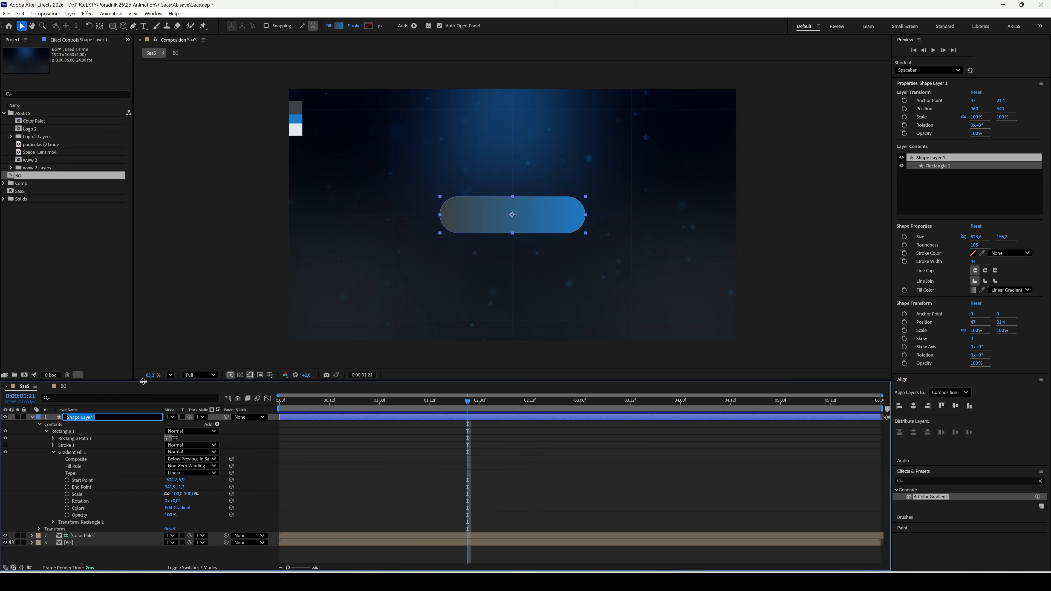
pyautogui.write('Button')
pyautogui.press('Return')
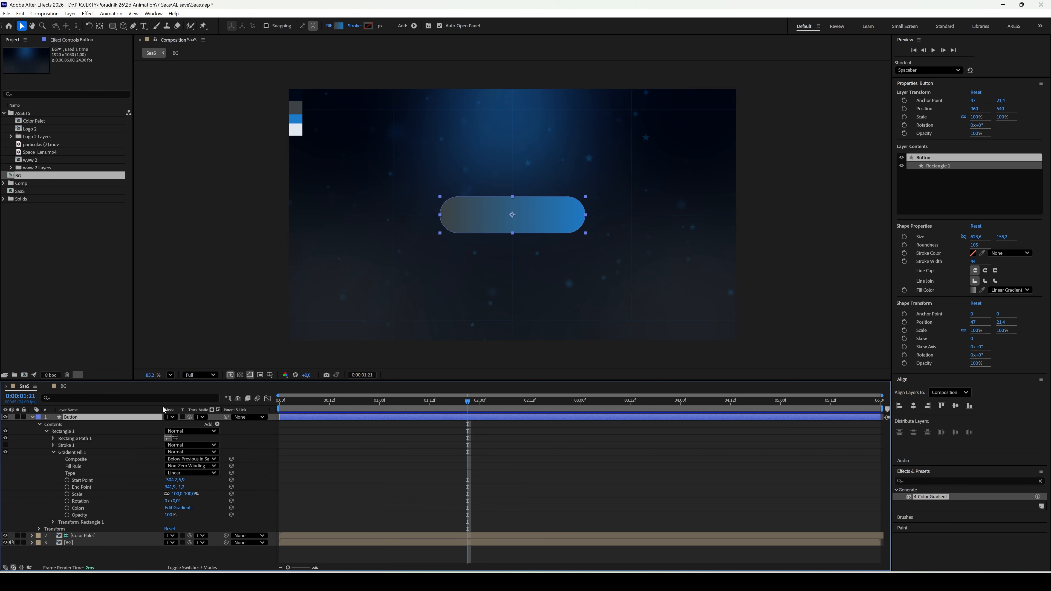
pyautogui.click(32, 417)
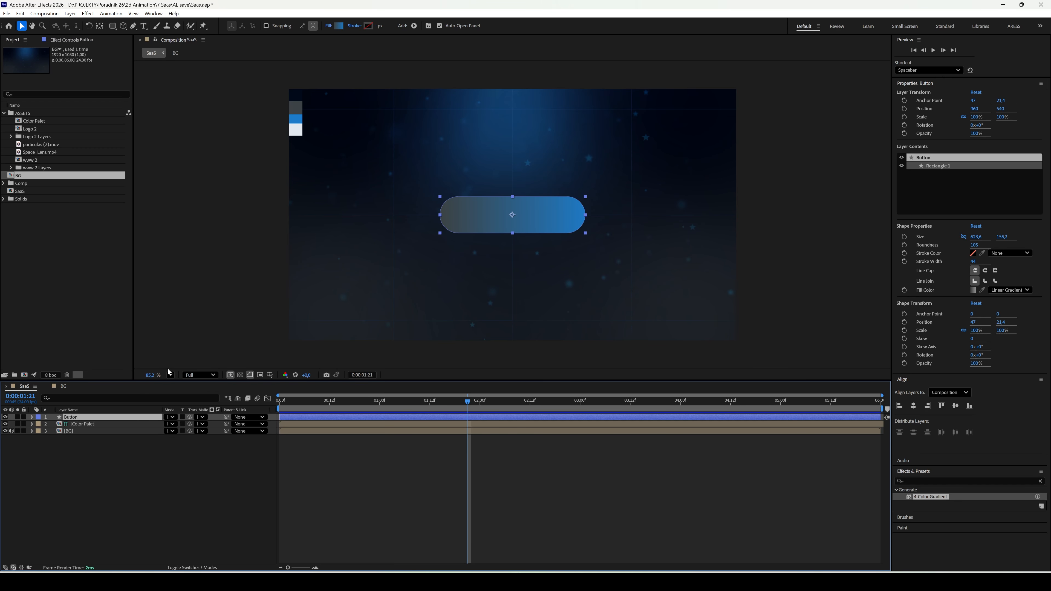
# Draw a circle about 115 px in diameter on a new shape layer, above and to the left of the pill.
pyautogui.click(247, 450)
pyautogui.moveTo(112, 26); pyautogui.dragTo(145, 48)
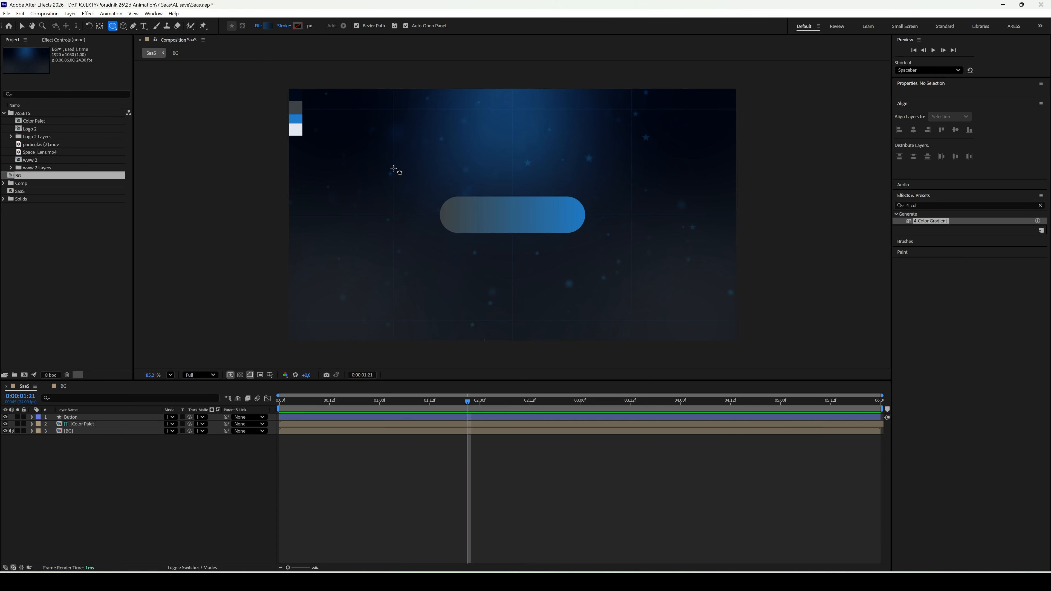
pyautogui.moveTo(380, 154); pyautogui.dragTo(408, 182)
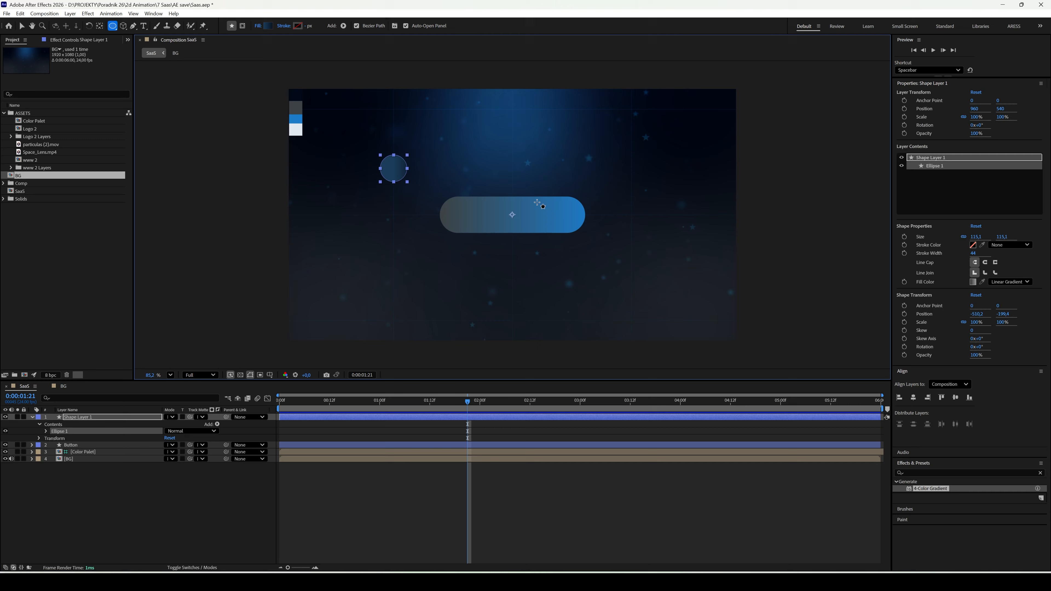
# Center the circle in the composition and resize it to about 127 px so it fits inside the pill.
pyautogui.click(913, 397)
pyautogui.click(955, 397)
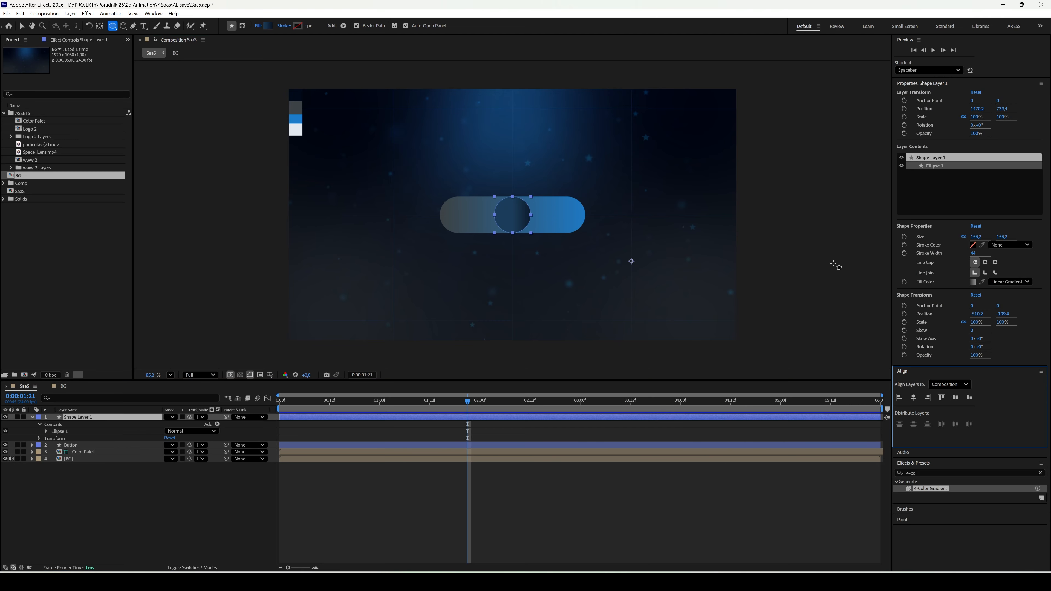
pyautogui.moveTo(979, 238); pyautogui.dragTo(963, 238)
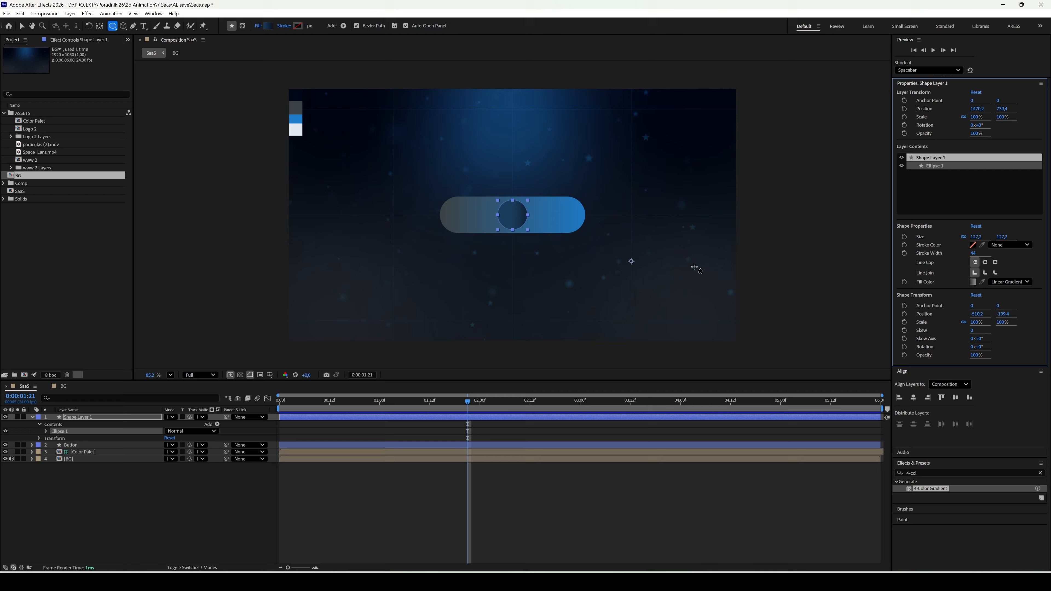
# Center the circle layer's anchor point on the circle and move it horizontally to the pill's left end, at about 731, 540.
pyautogui.press('v')
pyautogui.click(91, 518)
pyautogui.click(112, 418)
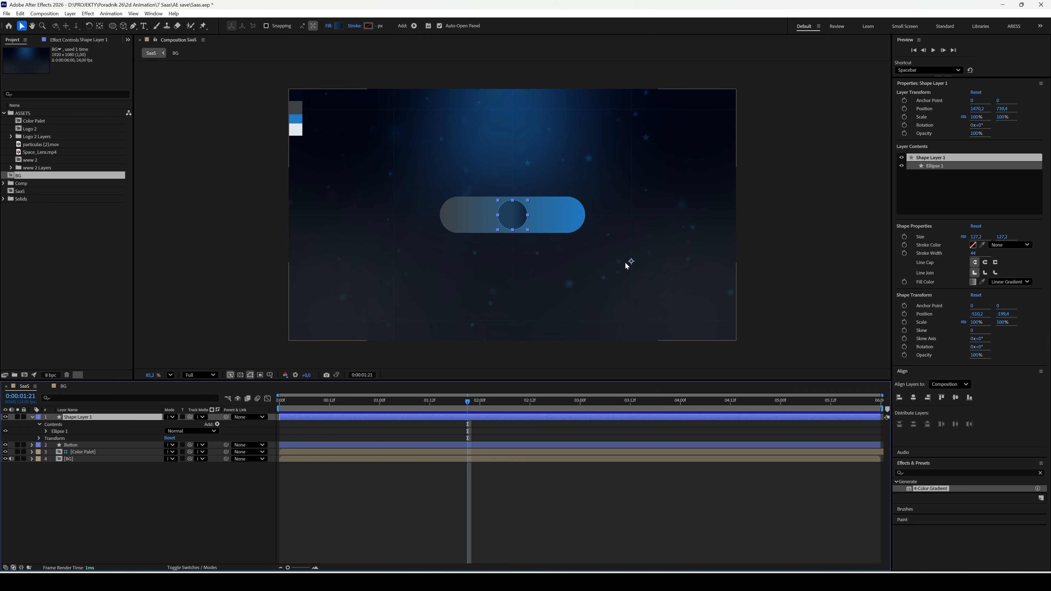
pyautogui.hotkey('ctrl', 'alt', 'Home')
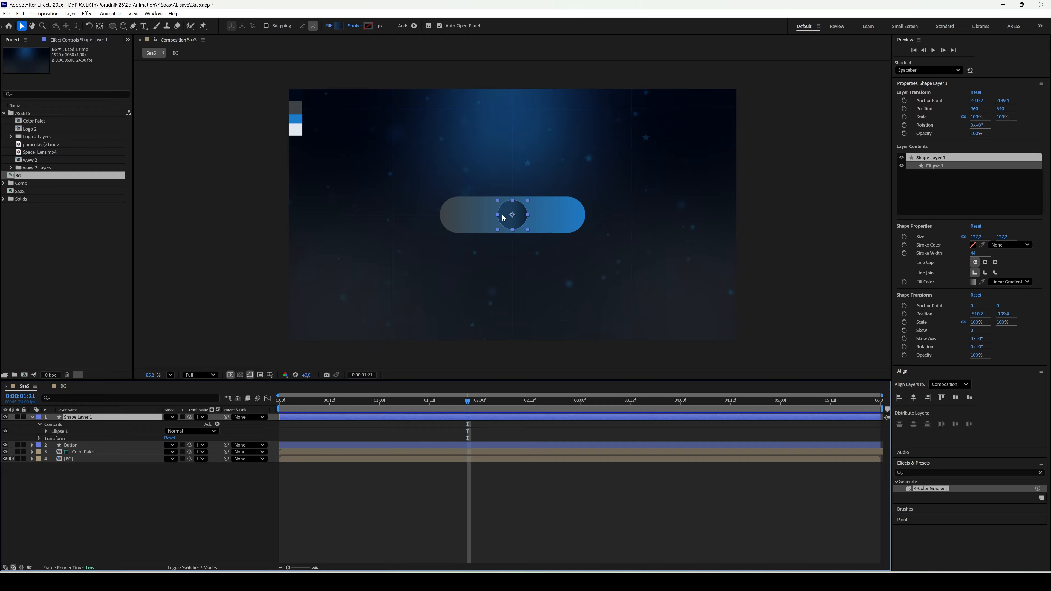
pyautogui.moveTo(515, 215); pyautogui.dragTo(463, 228)
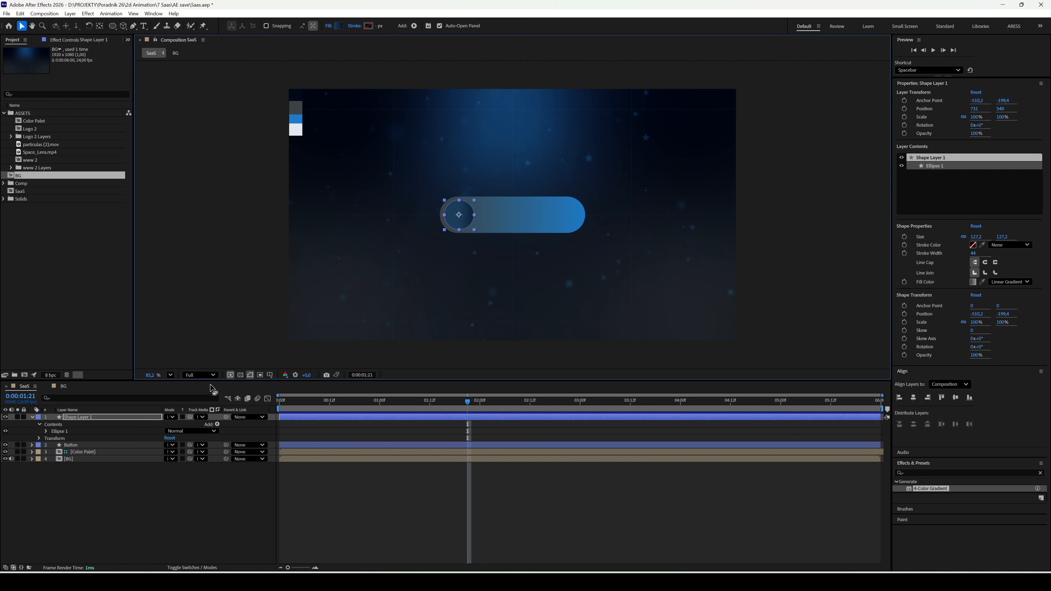
# Rename the circle's shape layer to Circle.
pyautogui.rightClick(144, 419)
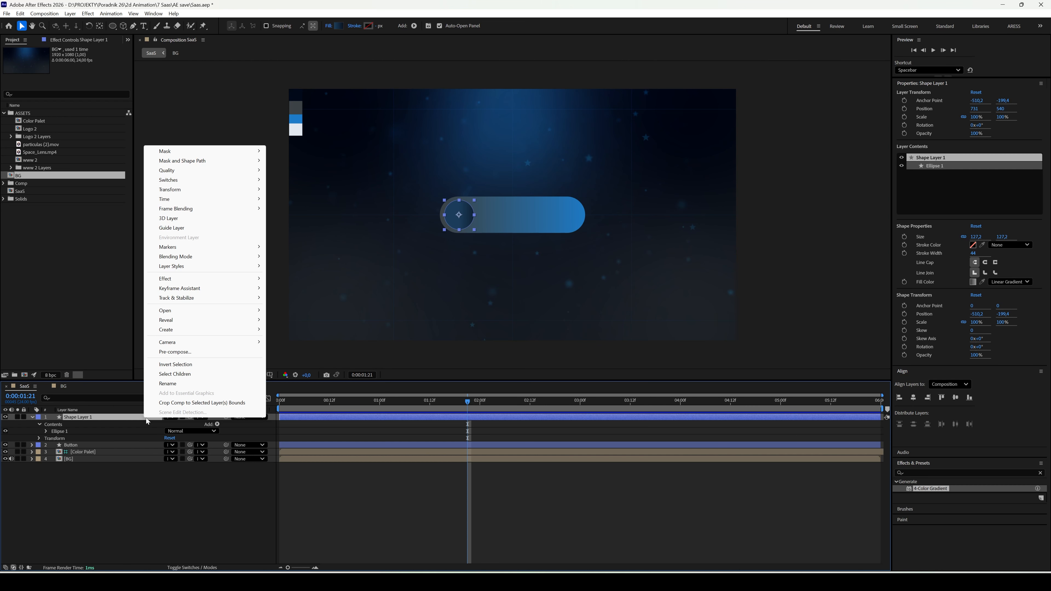
pyautogui.click(139, 386)
pyautogui.write('Circle')
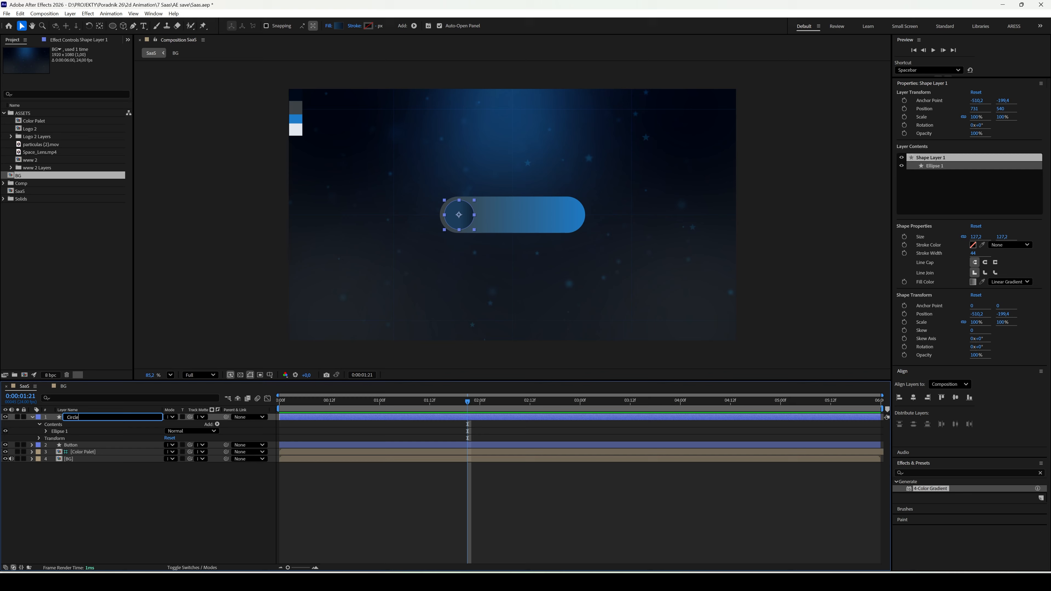
pyautogui.press('Return')
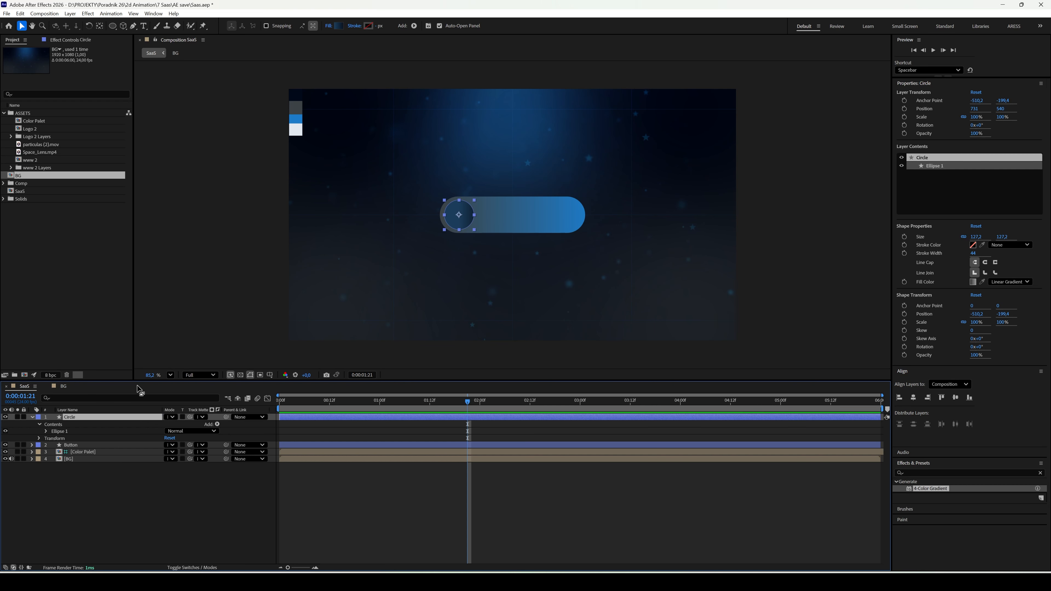
# Give the circle a radial gradient fill using the palette swatches, from near-white E2E8F0 at the center to dark grey 3C4345 outside.
pyautogui.click(338, 27)
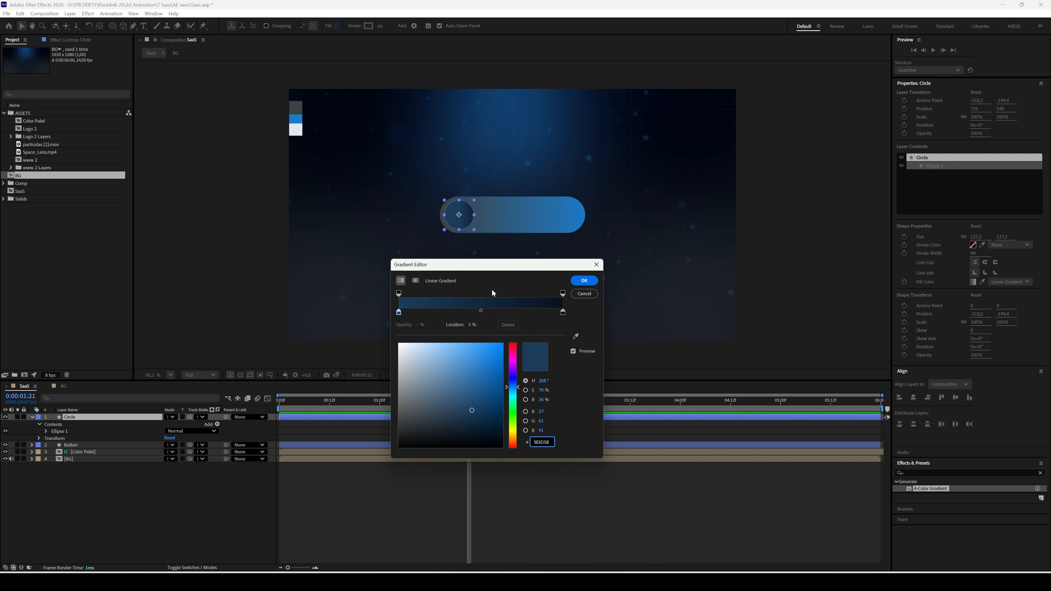
pyautogui.click(416, 281)
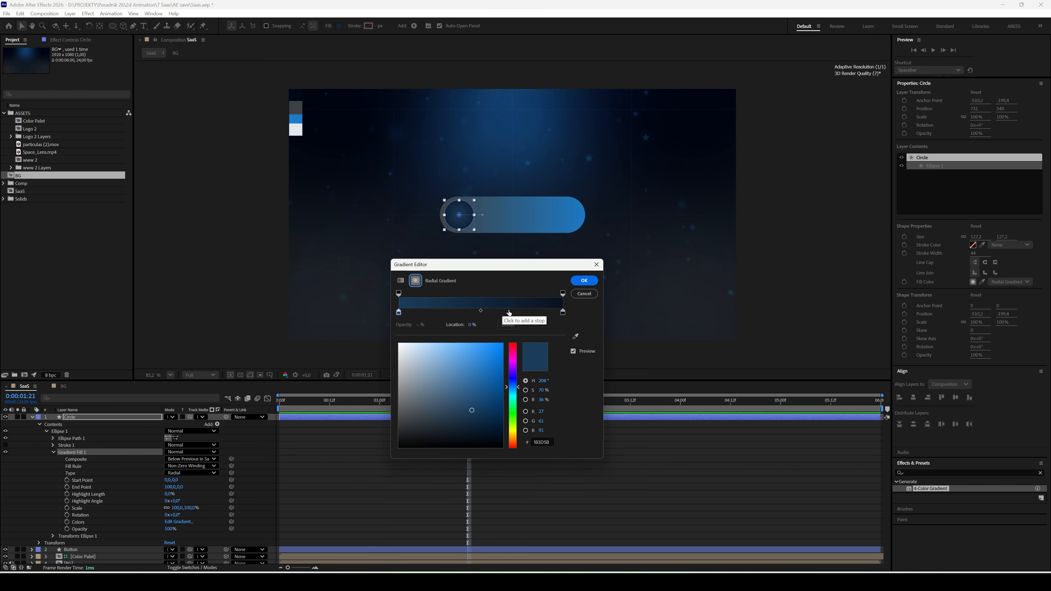
pyautogui.click(576, 337)
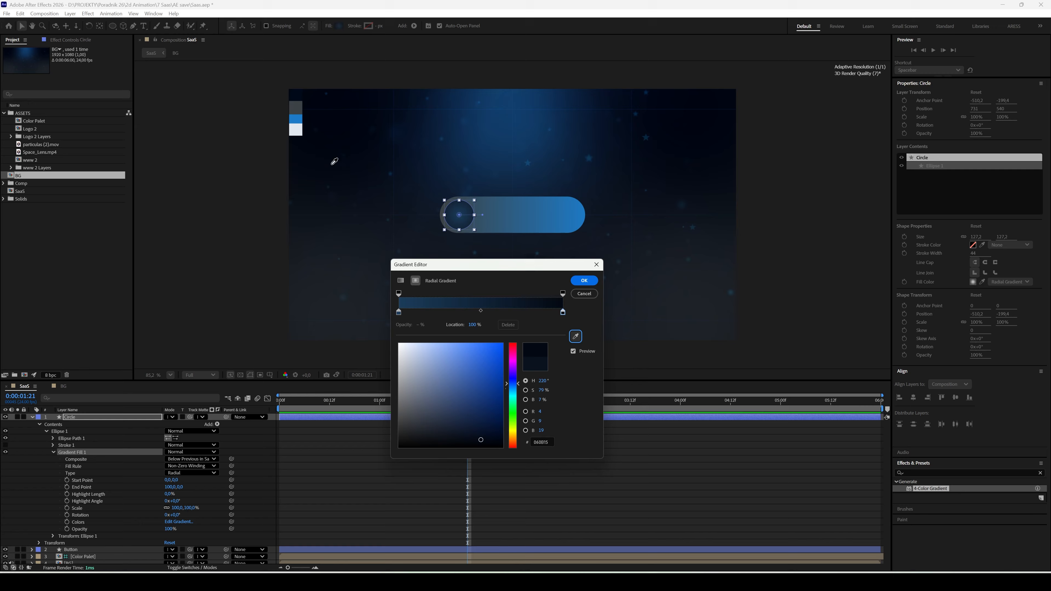
pyautogui.click(295, 108)
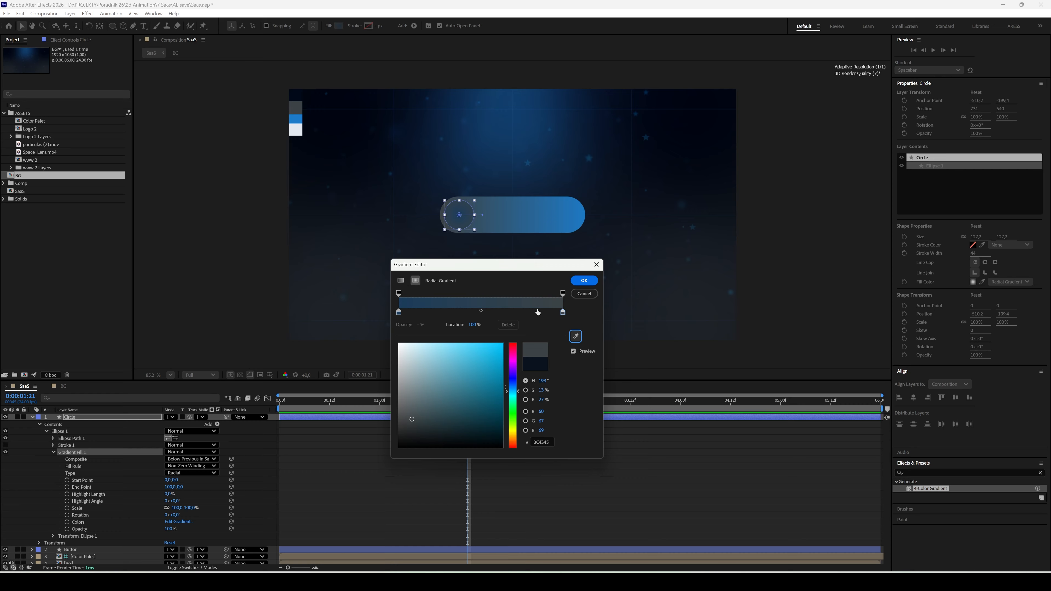
pyautogui.click(400, 313)
pyautogui.click(577, 338)
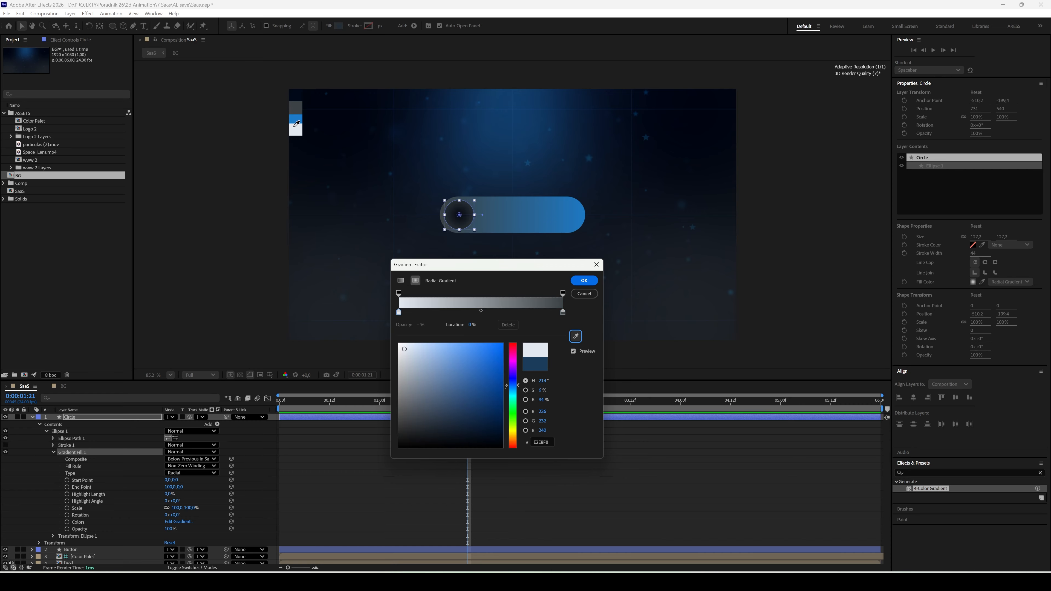
pyautogui.click(295, 131)
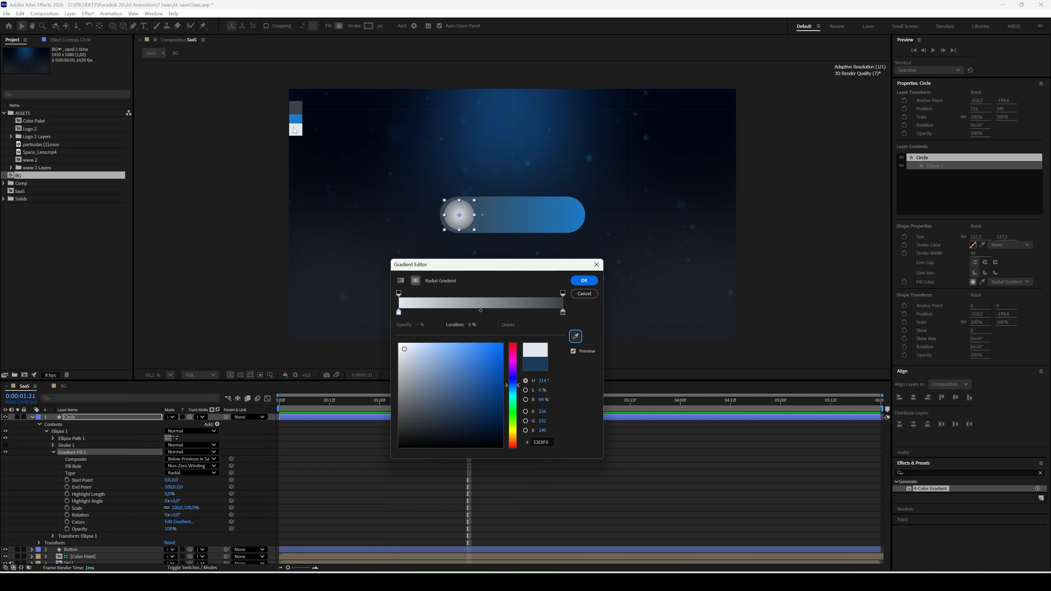
pyautogui.click(584, 281)
pyautogui.click(372, 445)
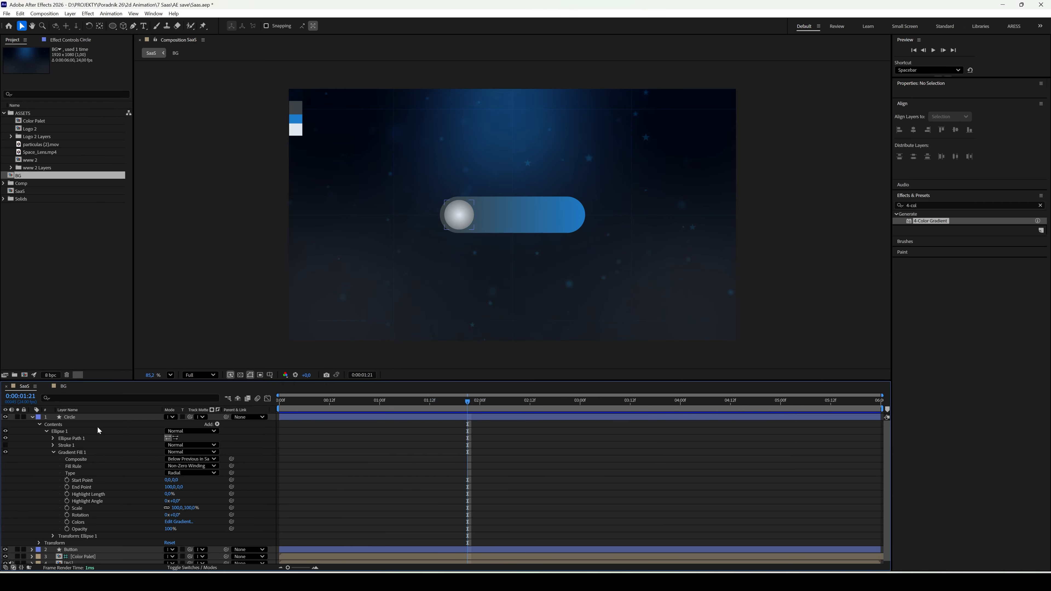
# Duplicate the Circle layer and place the copy directly beneath the original in the layer stack.
pyautogui.click(70, 417)
pyautogui.hotkey('ctrl', 'd')
pyautogui.click(33, 424)
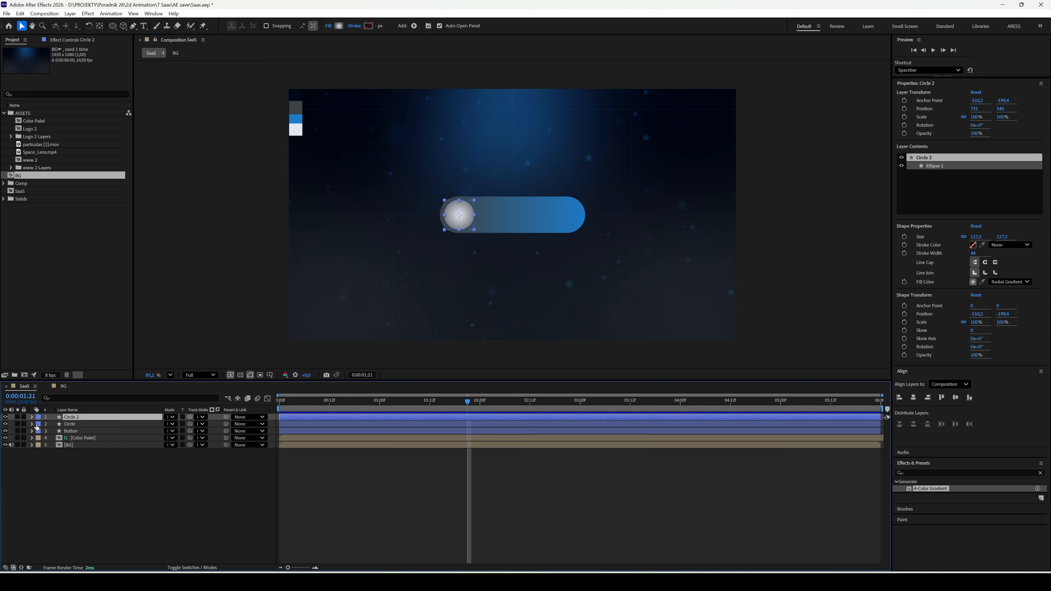
pyautogui.moveTo(79, 417); pyautogui.dragTo(86, 431)
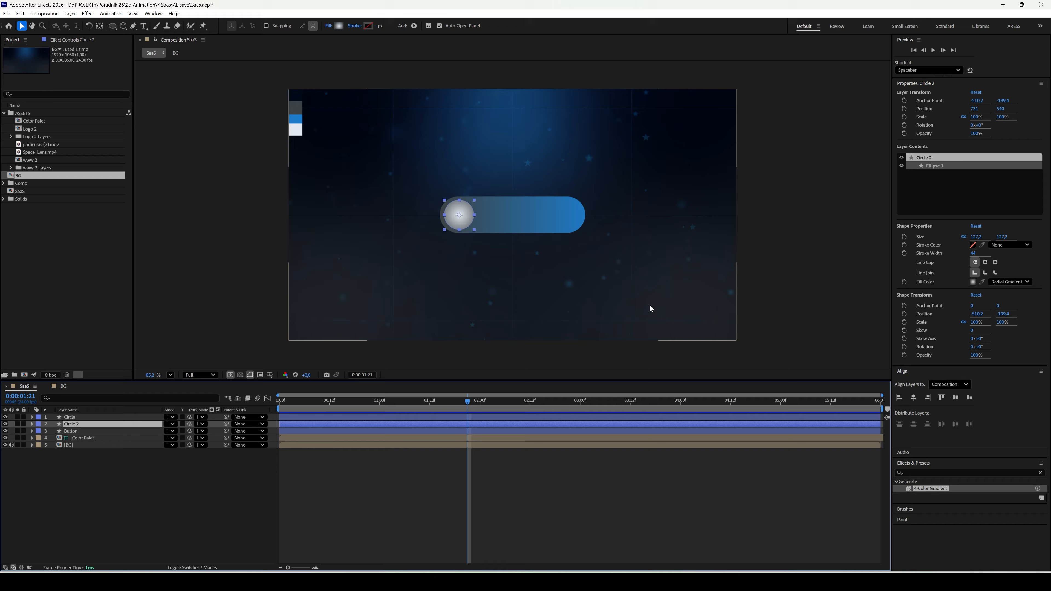
# Set the duplicated circle's ellipse size to 135 by 135 px.
pyautogui.click(978, 237)
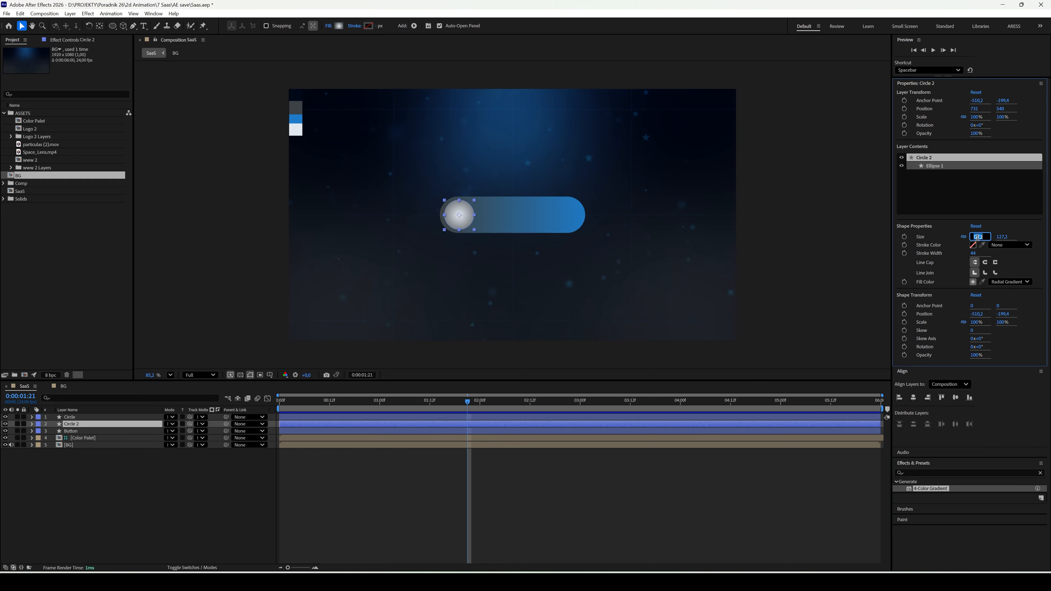
pyautogui.write('135')
pyautogui.press('Return')
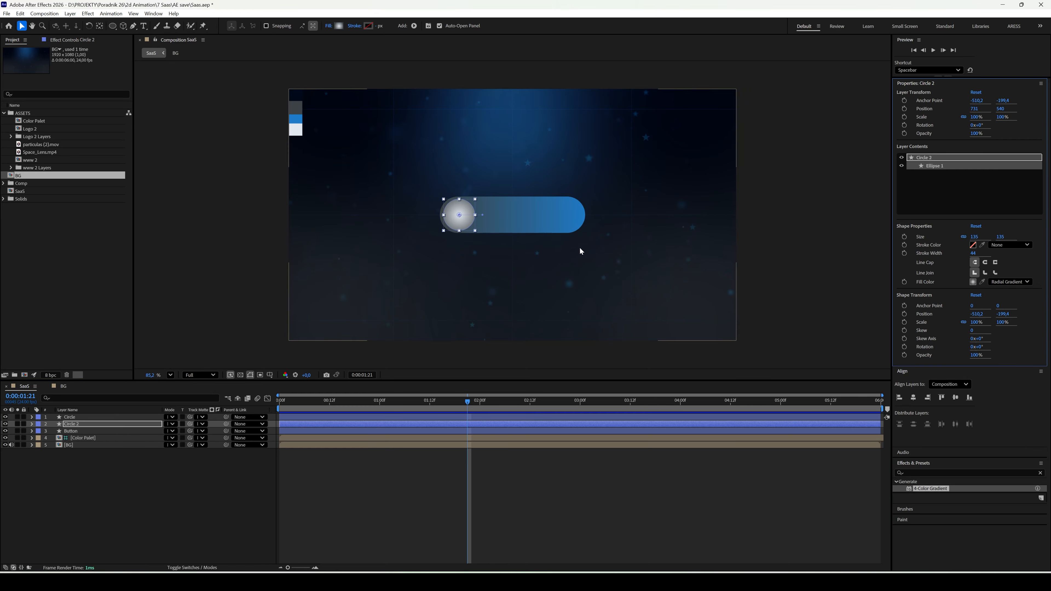
# Change Circle 2's gradient fill to linear and shift the gradient's start point slightly left of the circle's center.
pyautogui.scroll(2, 452, 216)
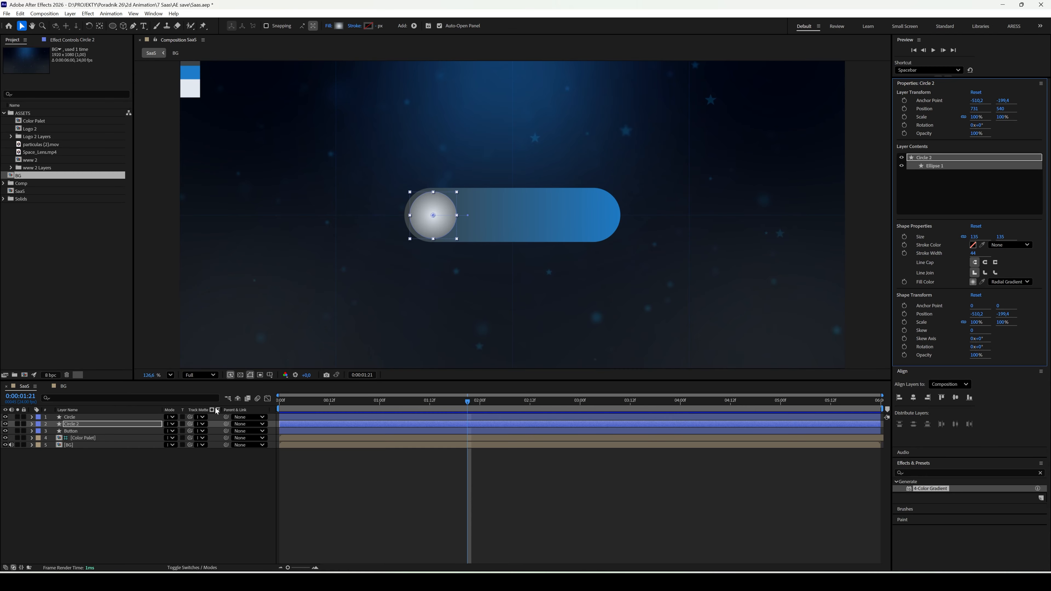
pyautogui.click(339, 26)
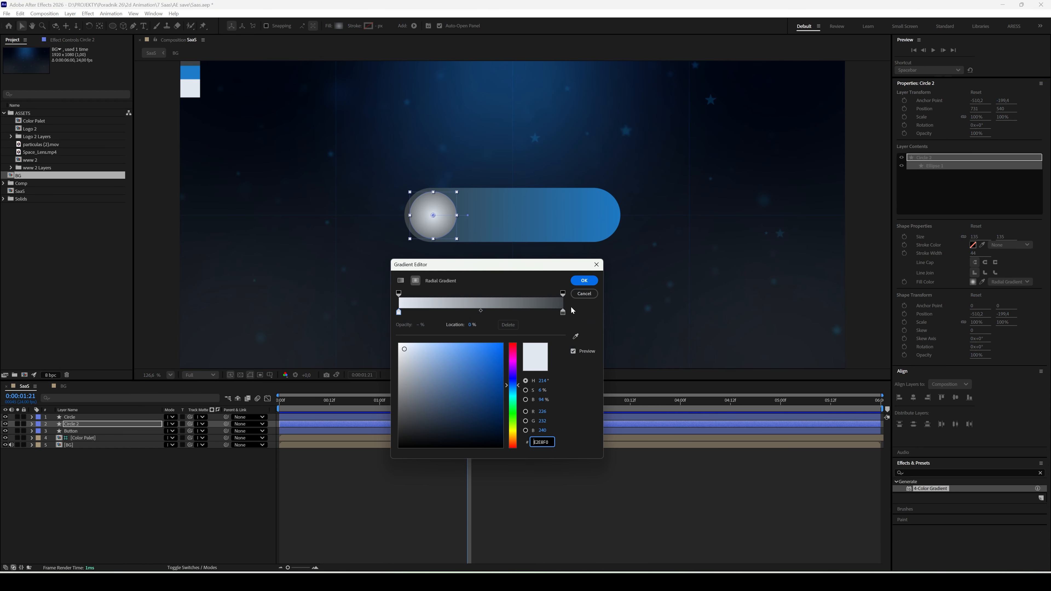
pyautogui.click(401, 280)
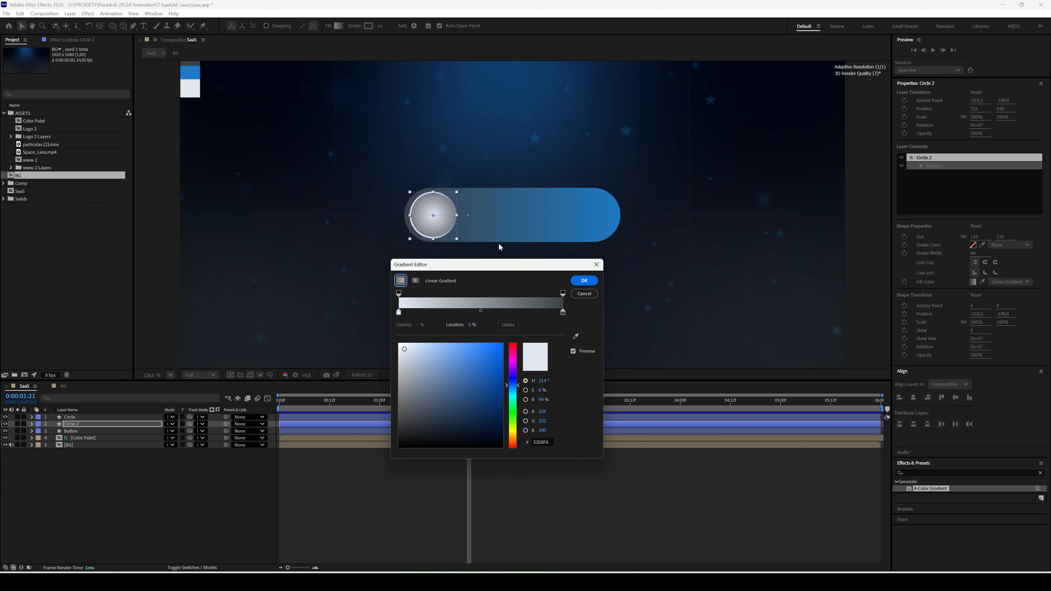
pyautogui.press('Return')
pyautogui.moveTo(433, 215); pyautogui.dragTo(423, 216)
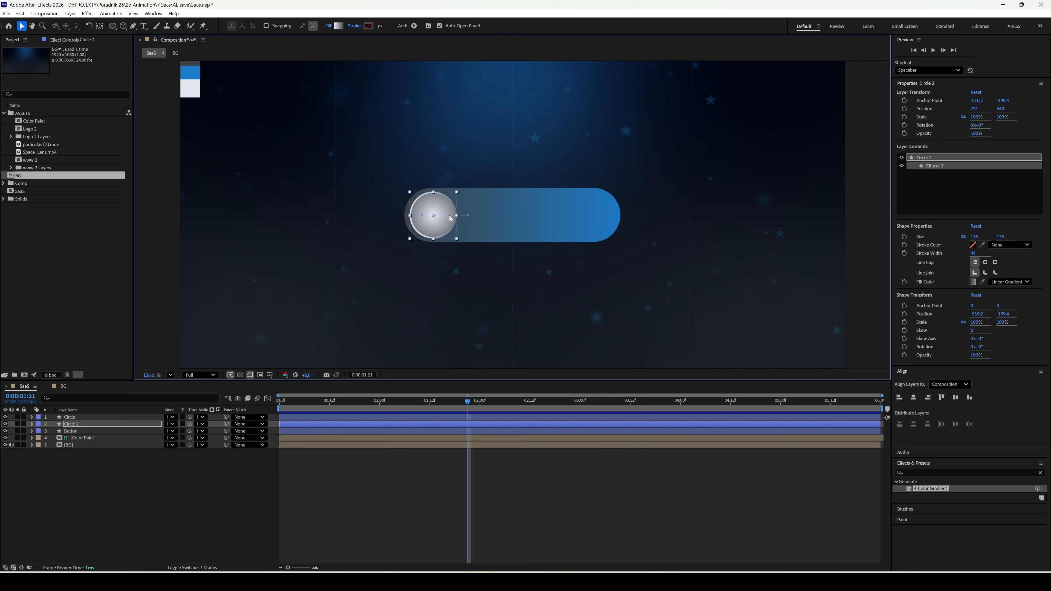
pyautogui.click(296, 466)
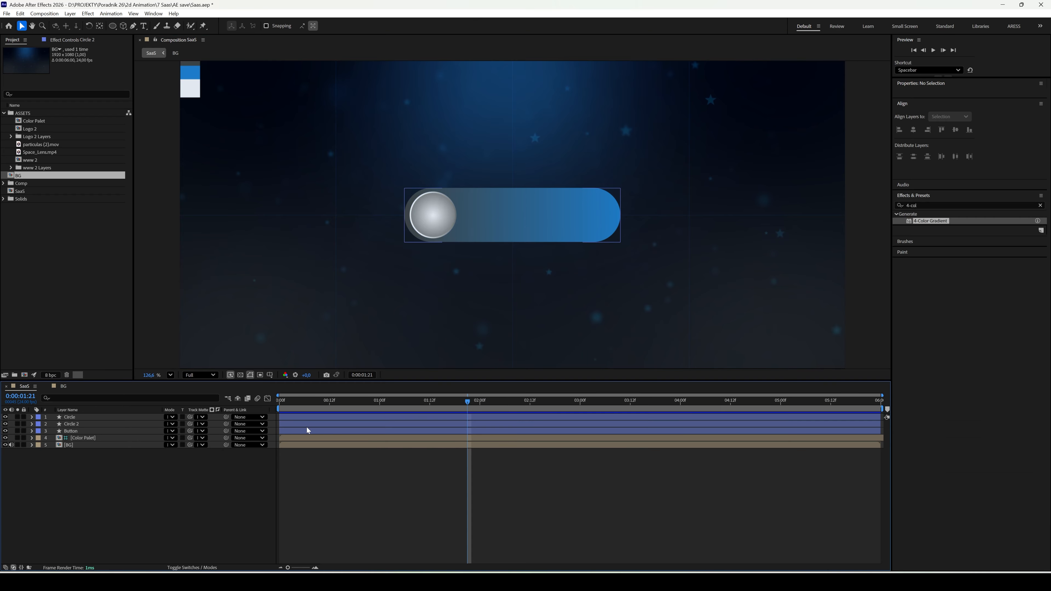
# Pre-compose the Circle and Circle 2 layers together into a composition named Circle, moving all attributes into it.
pyautogui.click(80, 417)
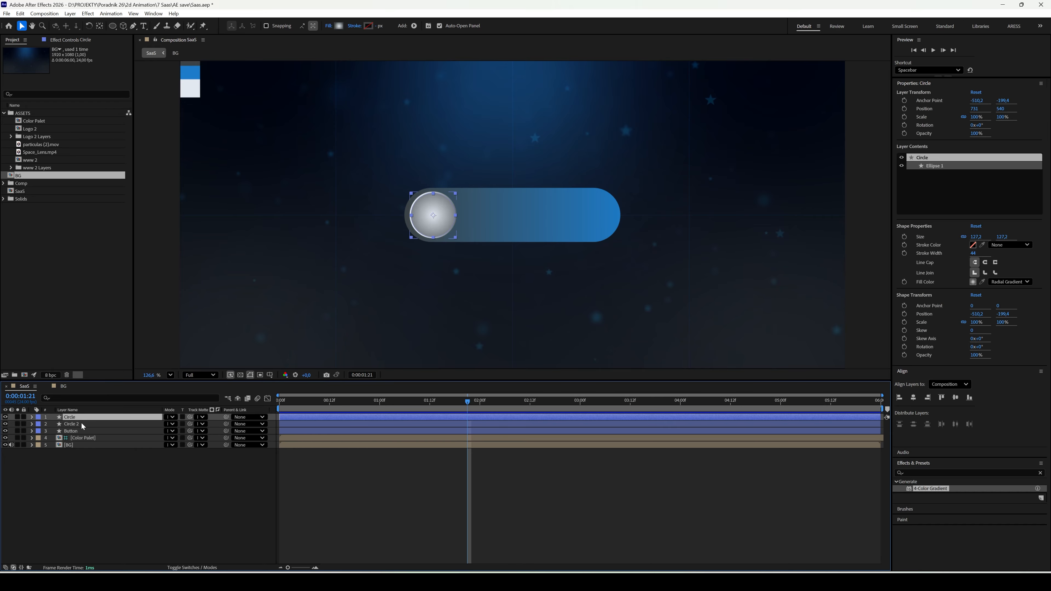
pyautogui.keyDown('ctrl'); pyautogui.click(101, 424); pyautogui.keyUp('ctrl')
pyautogui.rightClick(121, 417)
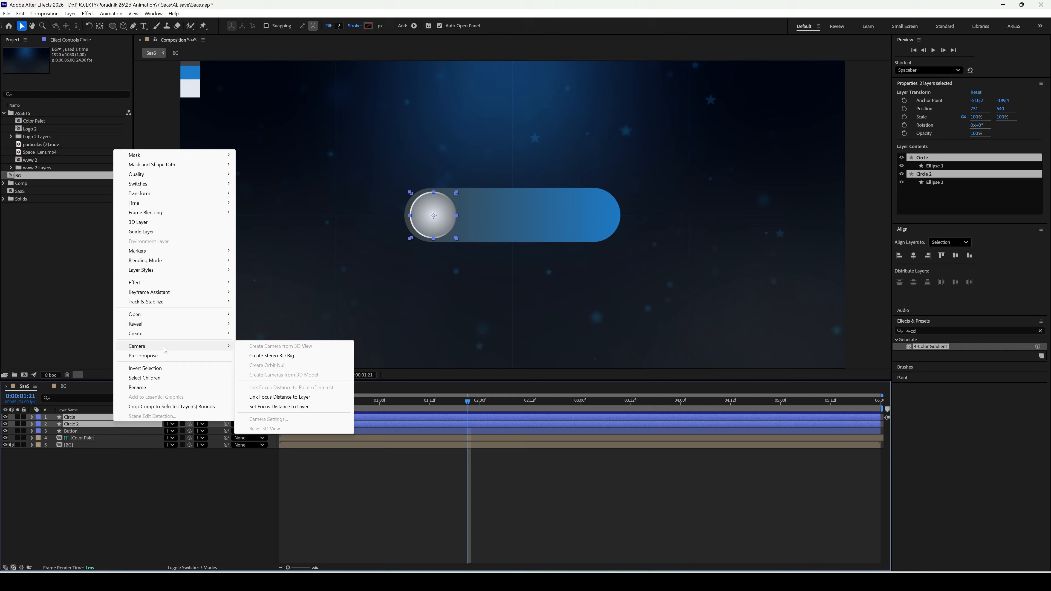
pyautogui.click(166, 355)
pyautogui.write('c')
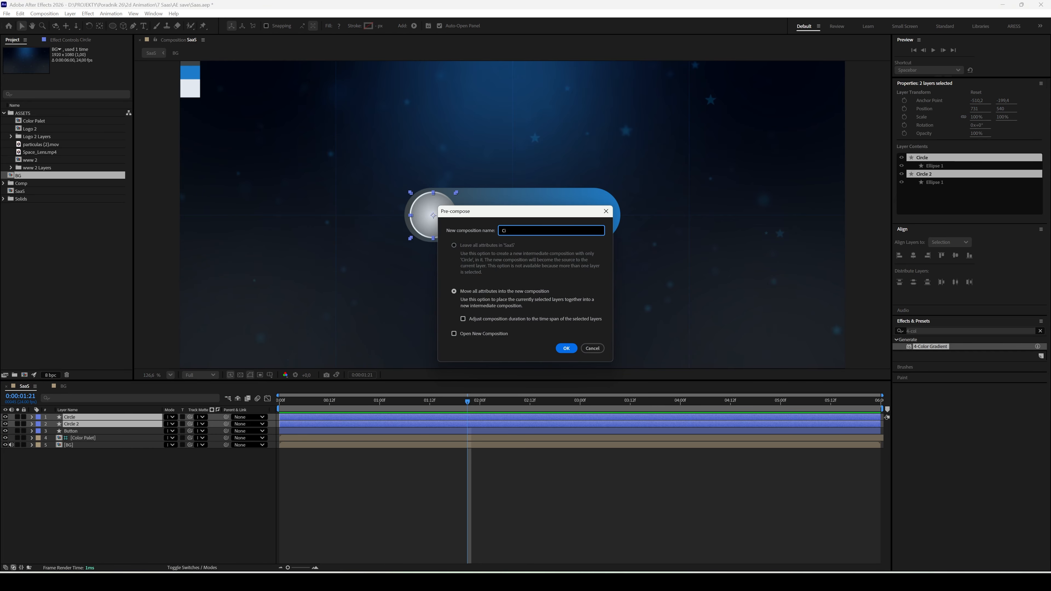
pyautogui.write('ircle')
pyautogui.press('Return')
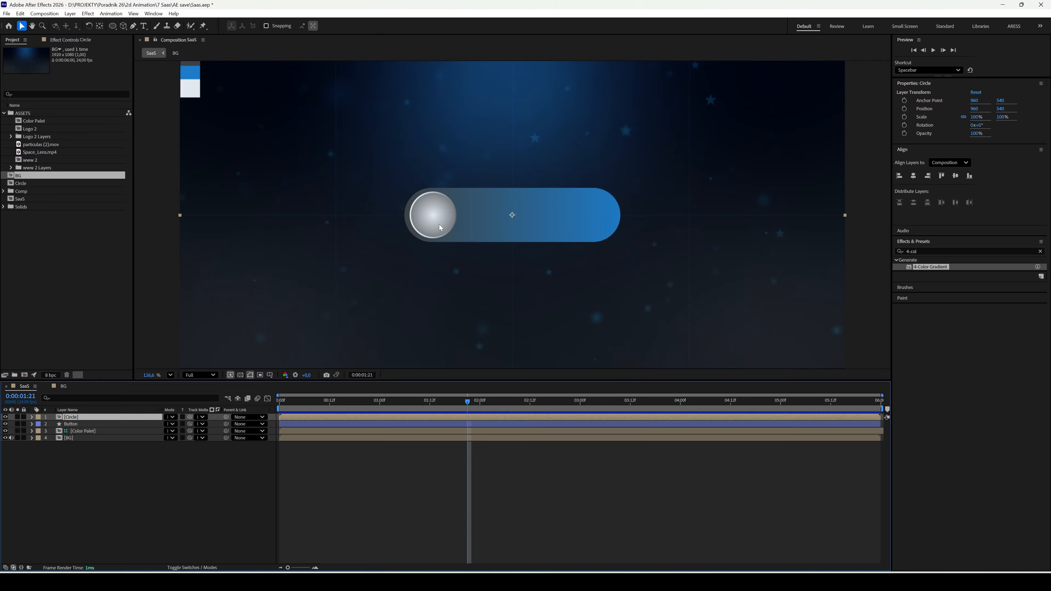
# Open the Circle precomposition and set its composition width and height to 135 px each.
pyautogui.doubleClick(130, 416)
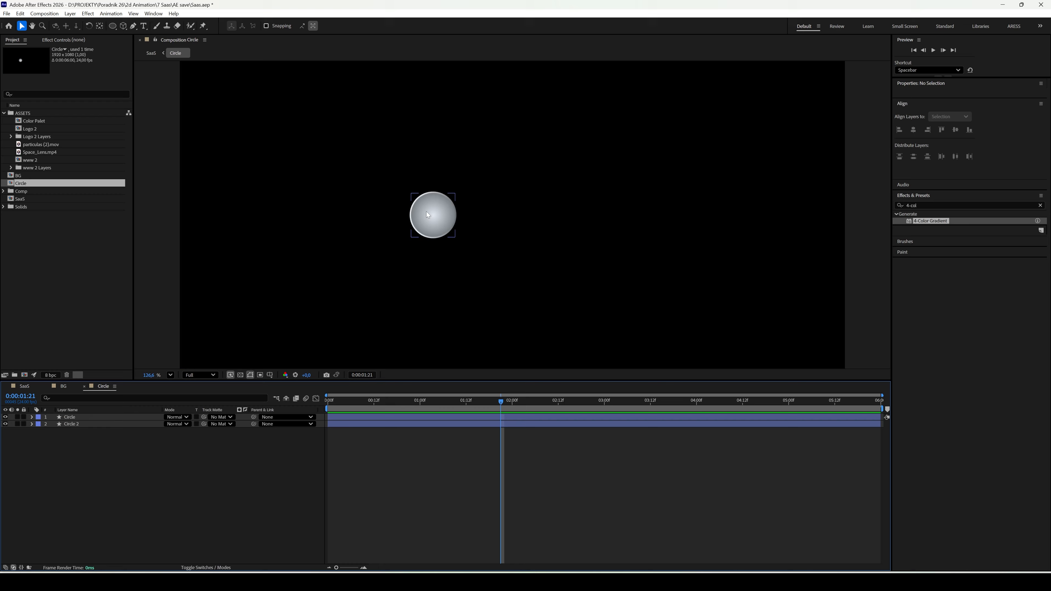
pyautogui.click(137, 425)
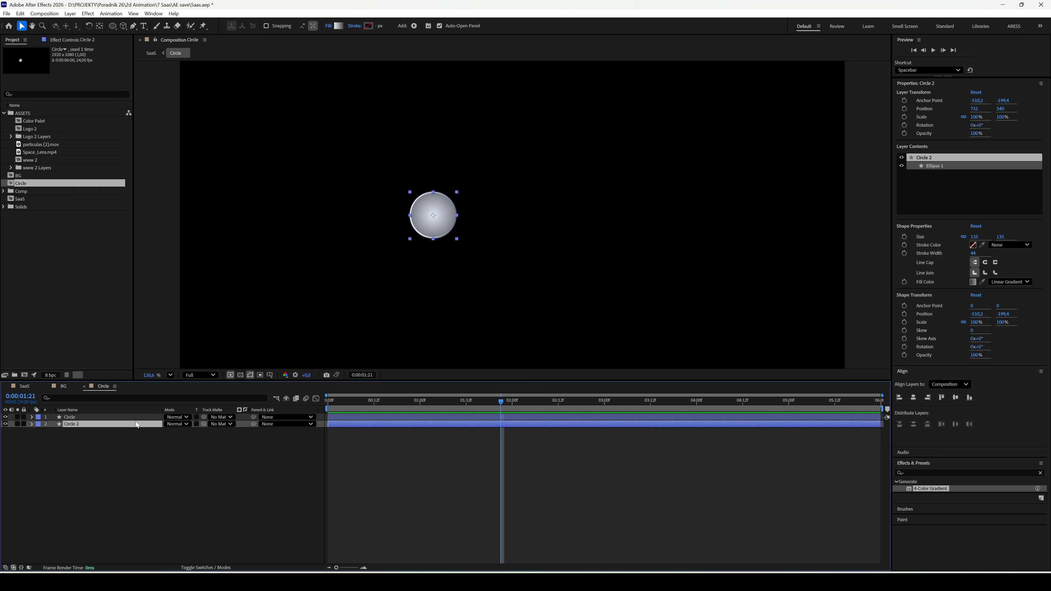
pyautogui.rightClick(189, 464)
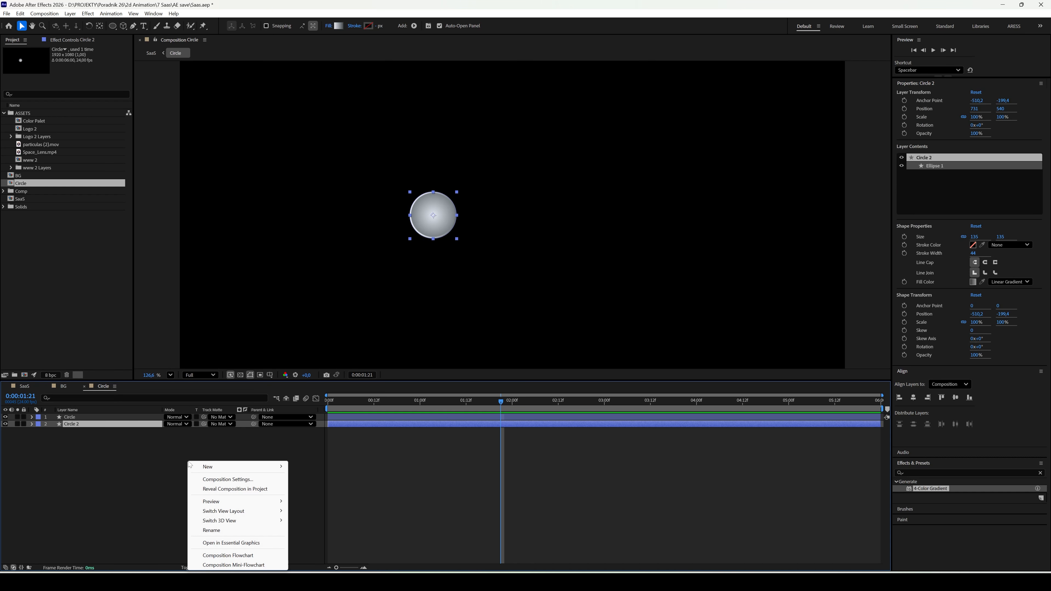
pyautogui.click(219, 479)
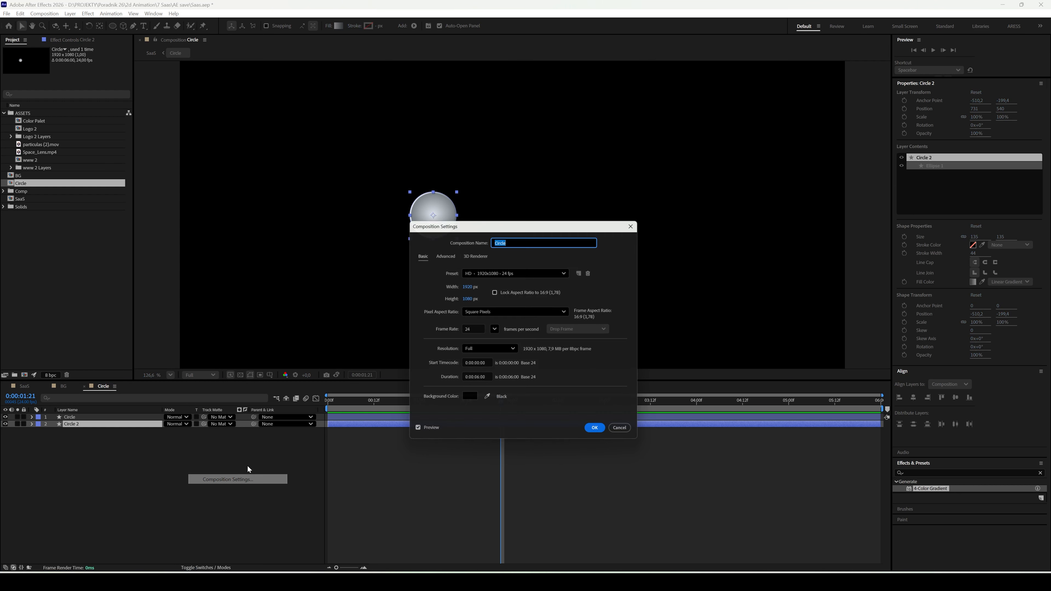
pyautogui.click(468, 285)
pyautogui.write('135')
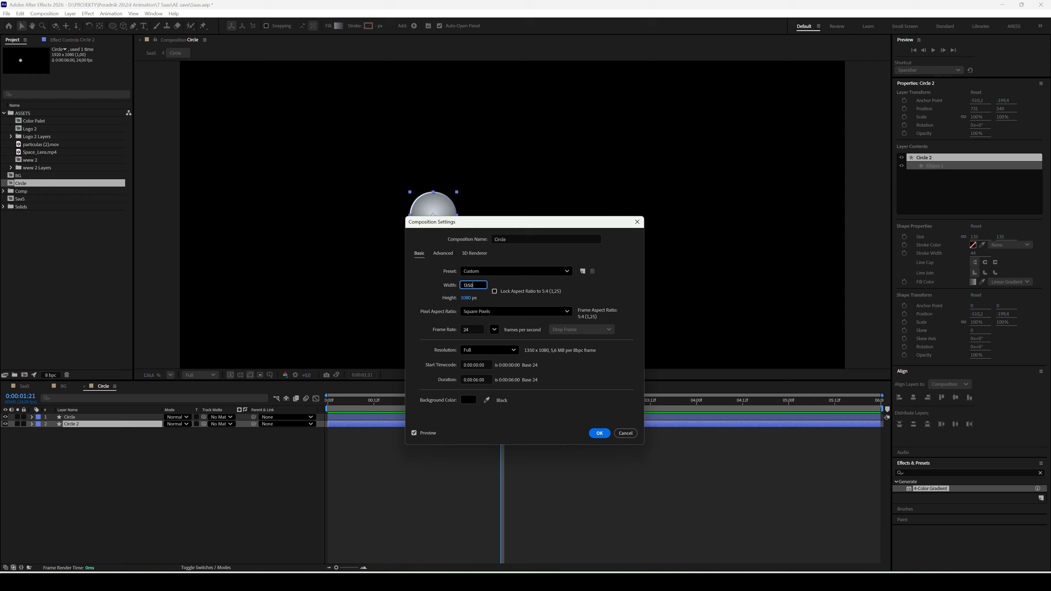
pyautogui.click(473, 298)
pyautogui.write('135')
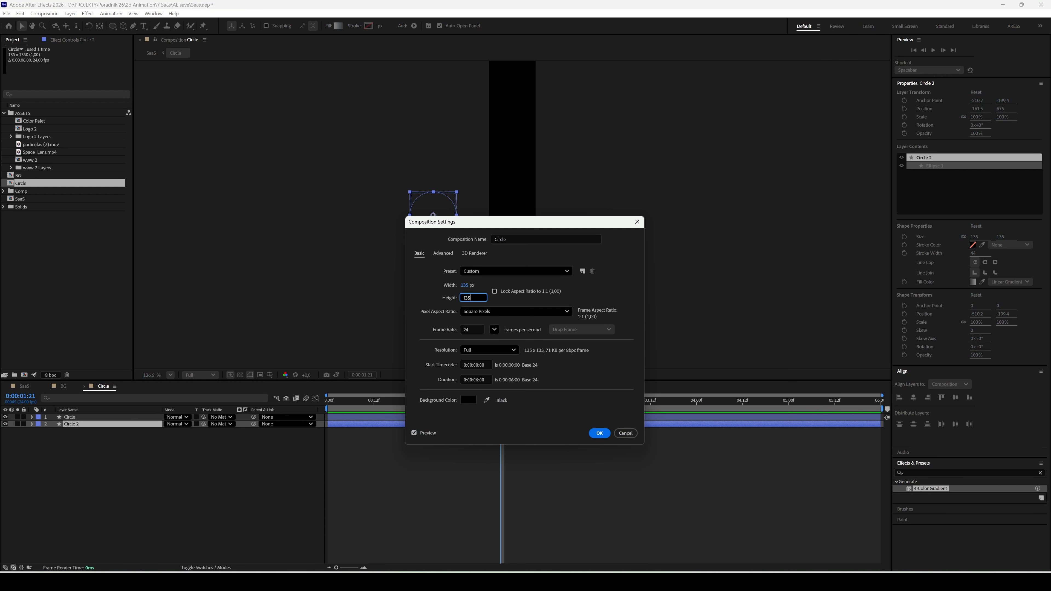
pyautogui.press('Return')
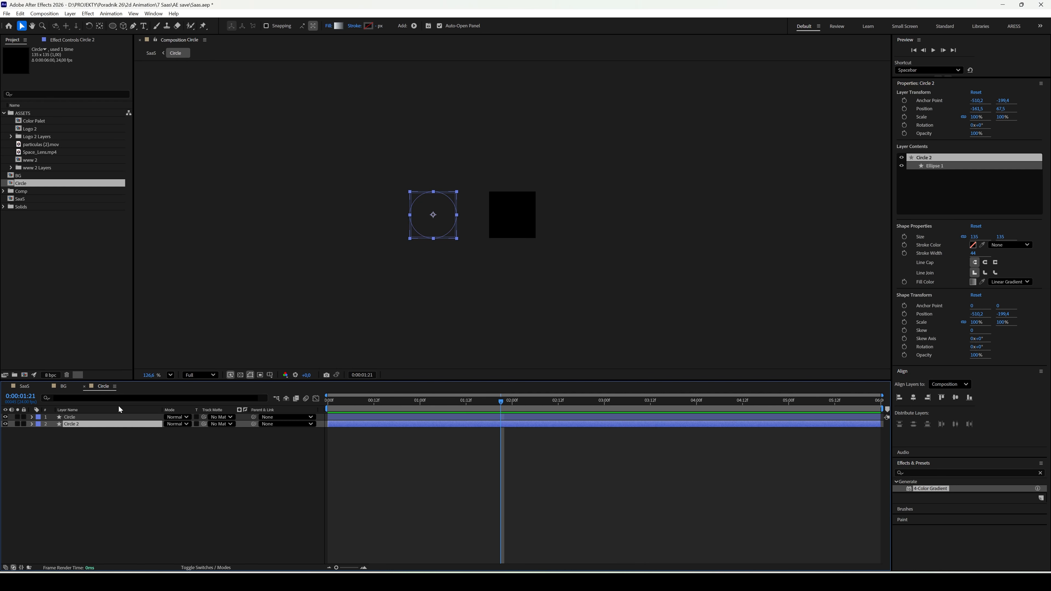
# Align both circle layers to the composition and center them horizontally.
pyautogui.hotkey('ctrl', 'a')
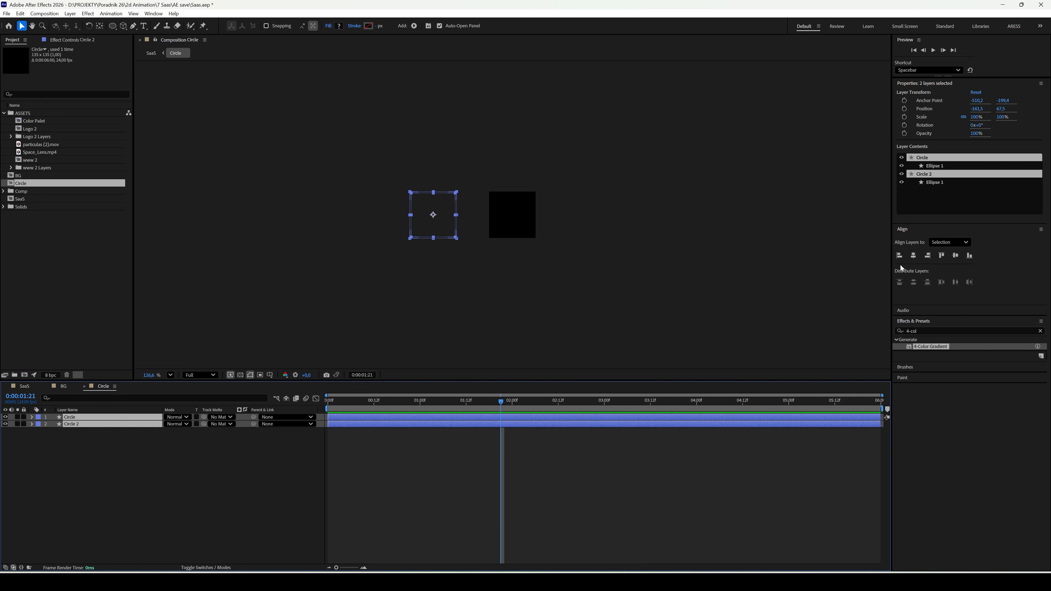
pyautogui.click(950, 242)
pyautogui.click(948, 266)
pyautogui.click(913, 256)
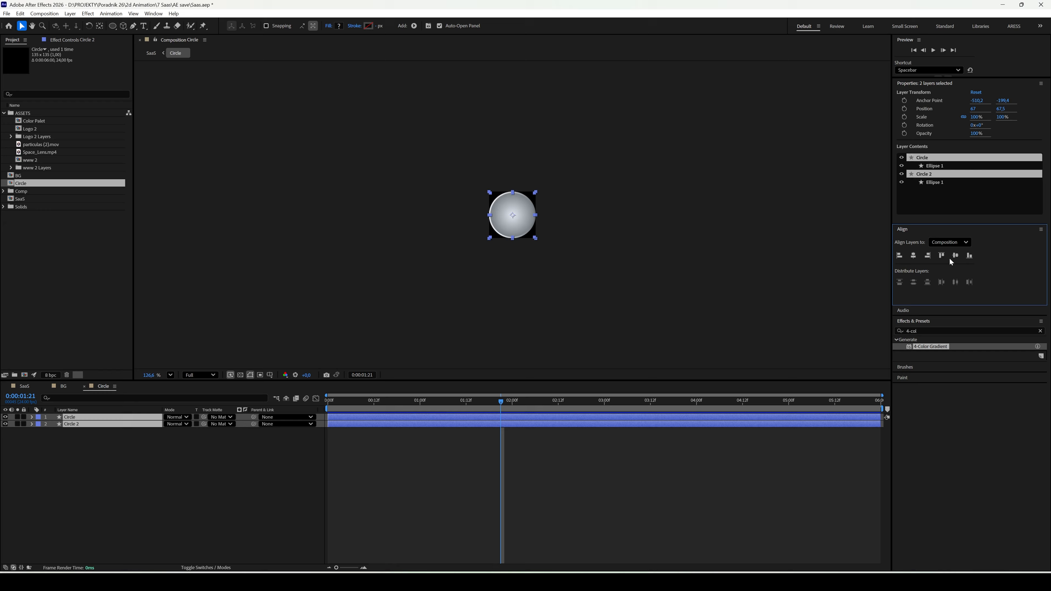
pyautogui.click(283, 463)
# Return to the SaaS composition and move the Circle layer horizontally to the pill's left end, at about 731.7, 540.
pyautogui.press('Tab')
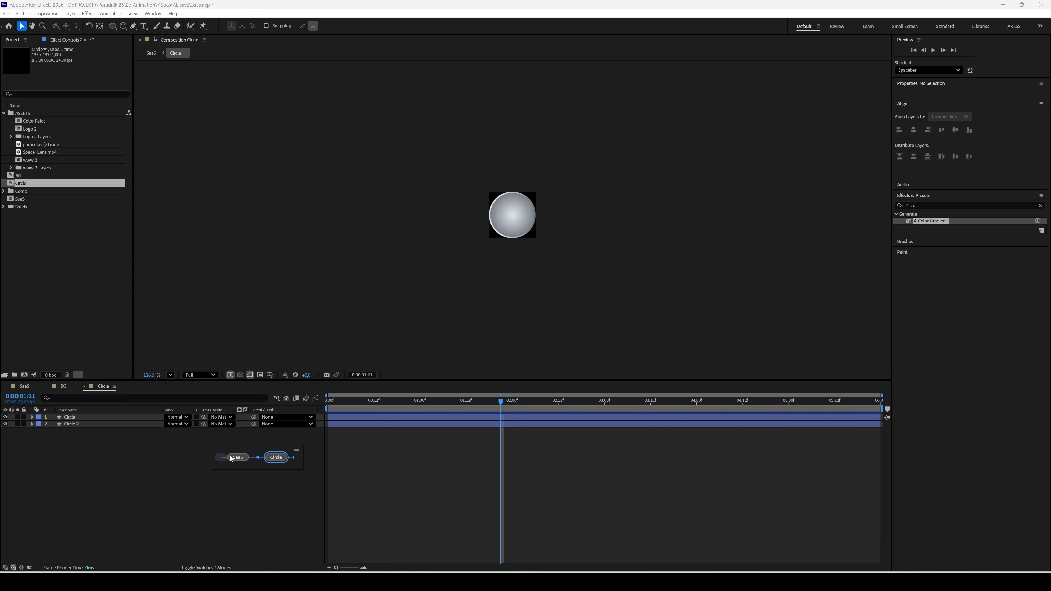
pyautogui.click(233, 457)
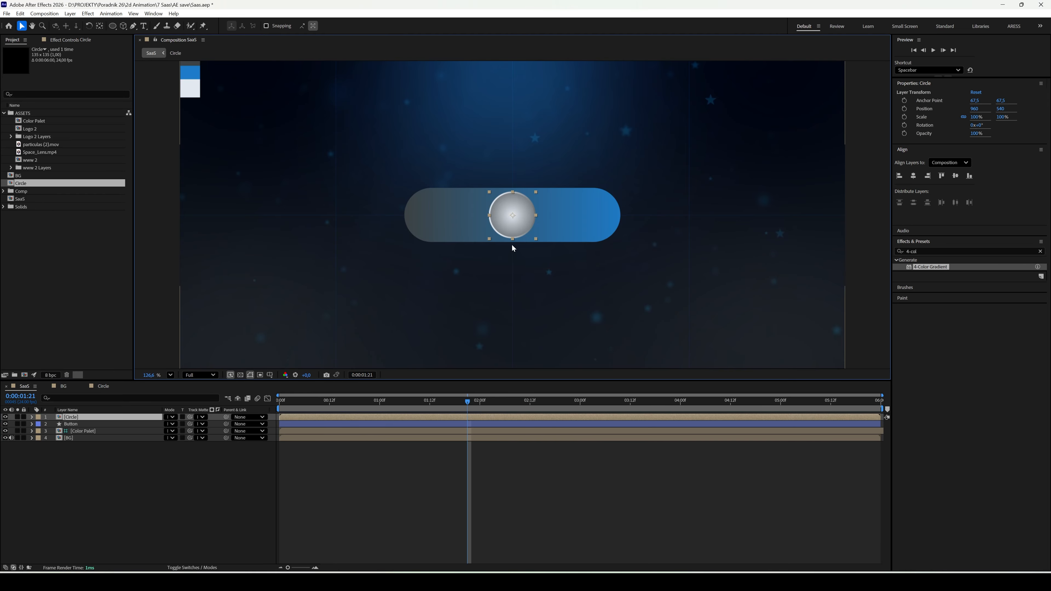
pyautogui.moveTo(520, 231); pyautogui.dragTo(439, 235)
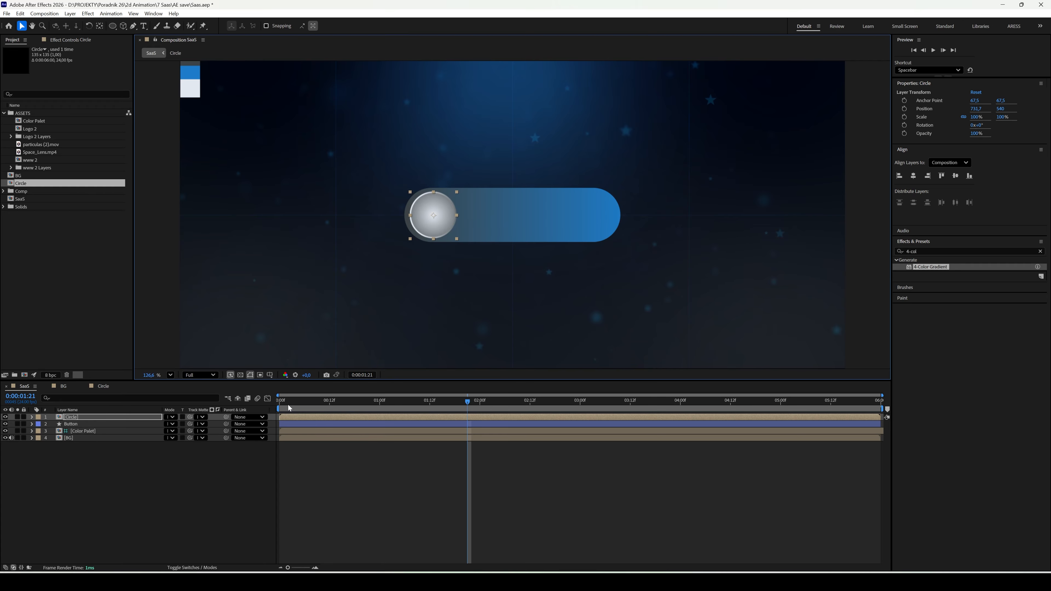
# Keyframe the Circle layer's position from 731.7, 540 at 0:00:00:00 to 1191.7, 540 at the pill's right end at 0:00:00:20.
pyautogui.moveTo(288, 405); pyautogui.dragTo(276, 406)
pyautogui.press('p')
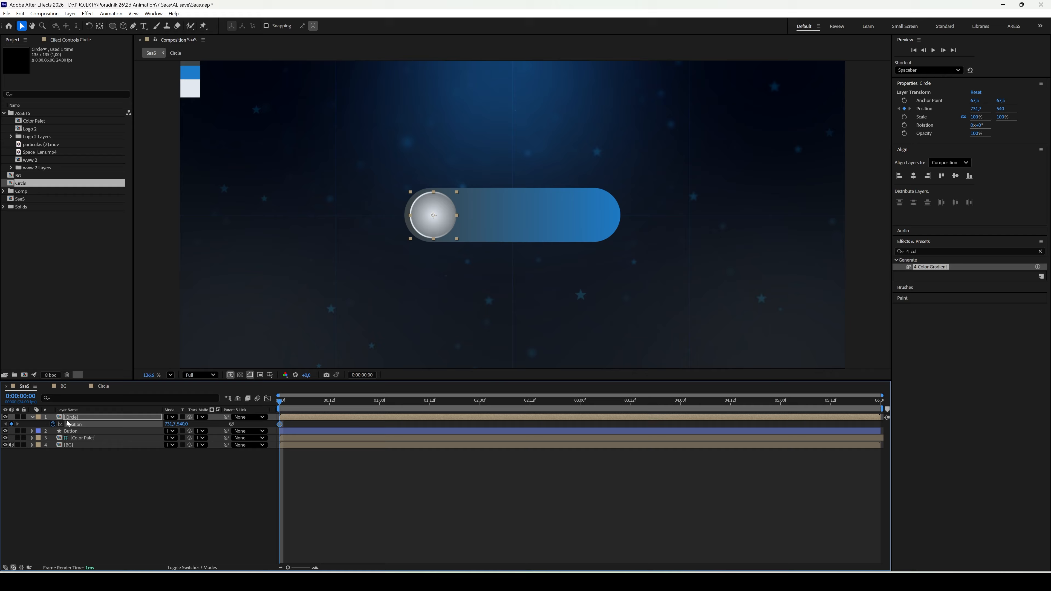
pyautogui.hotkey('shift', 'pagedown')
pyautogui.hotkey('shift', 'pagedown')
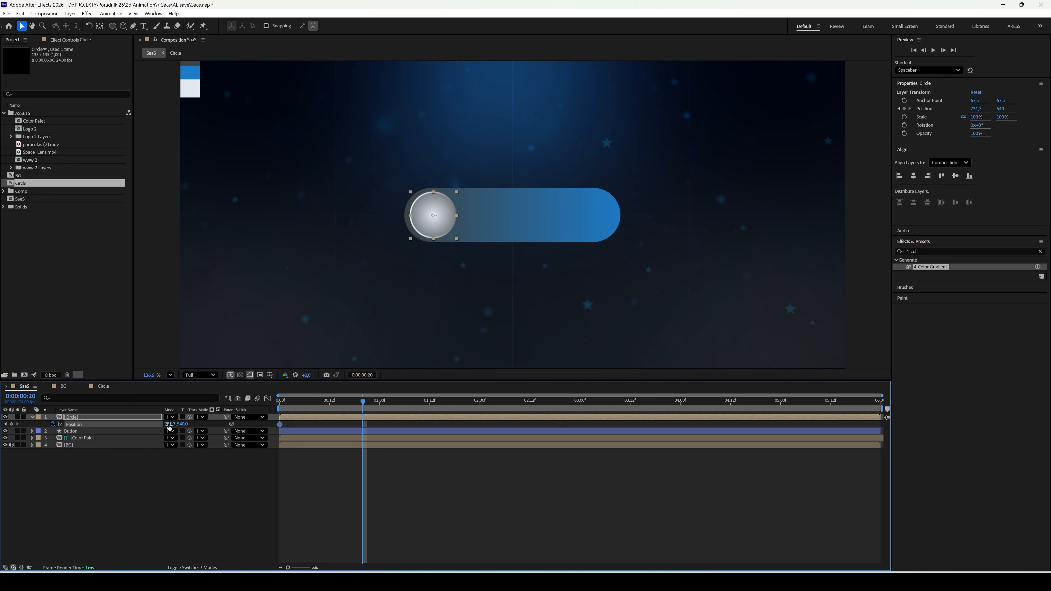
pyautogui.moveTo(169, 425); pyautogui.dragTo(274, 425)
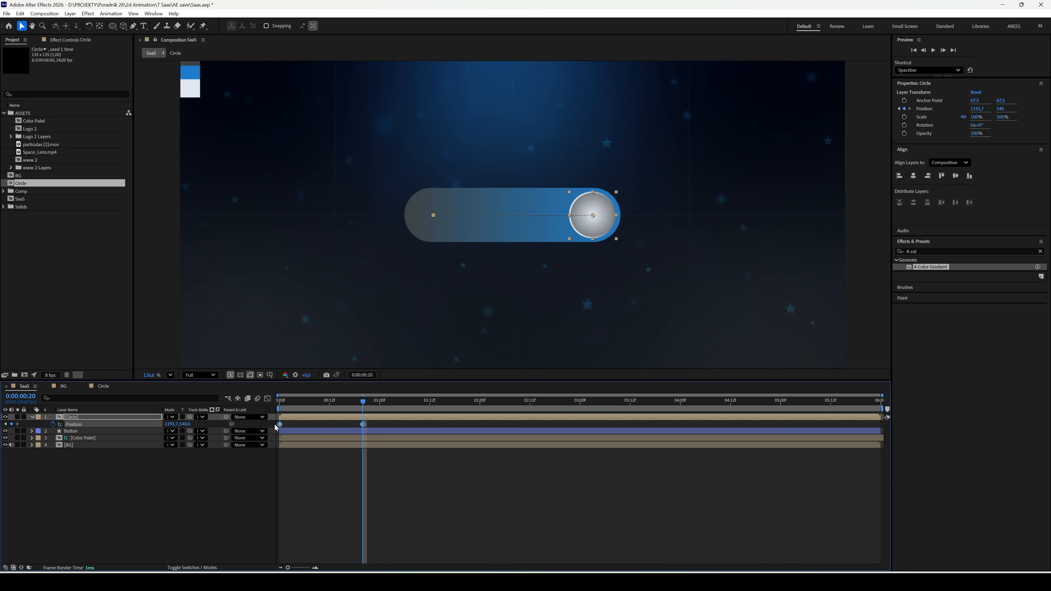
# Reshape the Circle's position speed graph by extending the first keyframe's outgoing ease handle all the way toward the second keyframe.
pyautogui.click(268, 399)
pyautogui.click(282, 543)
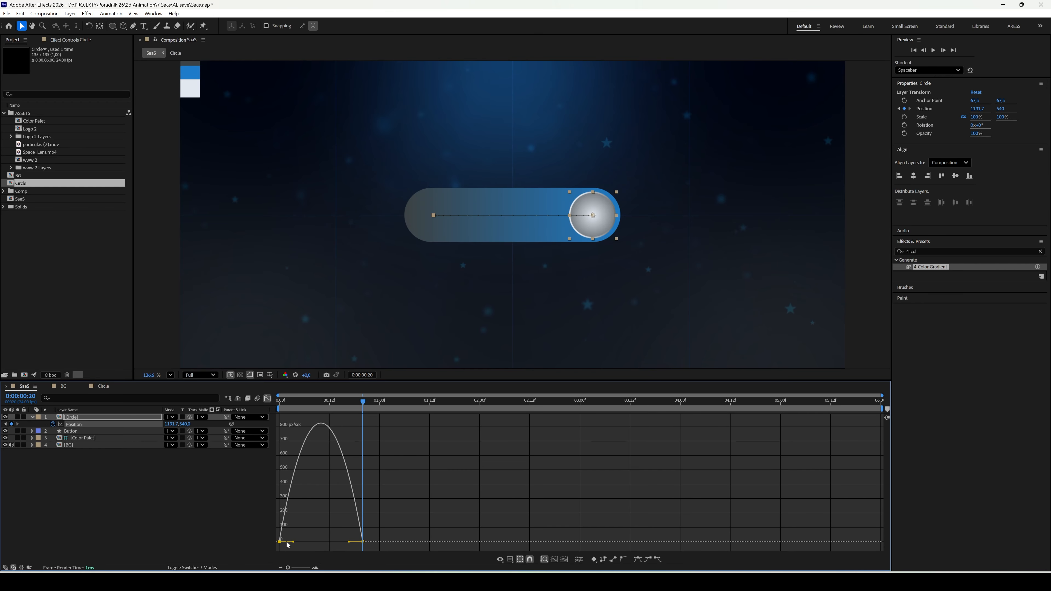
pyautogui.moveTo(294, 545); pyautogui.dragTo(362, 545)
pyautogui.click(268, 399)
# Play back the knob's slide from the start of the timeline, with the composition fitted to the viewer.
pyautogui.moveTo(293, 401); pyautogui.dragTo(264, 402)
pyautogui.press('space')
pyautogui.press('space')
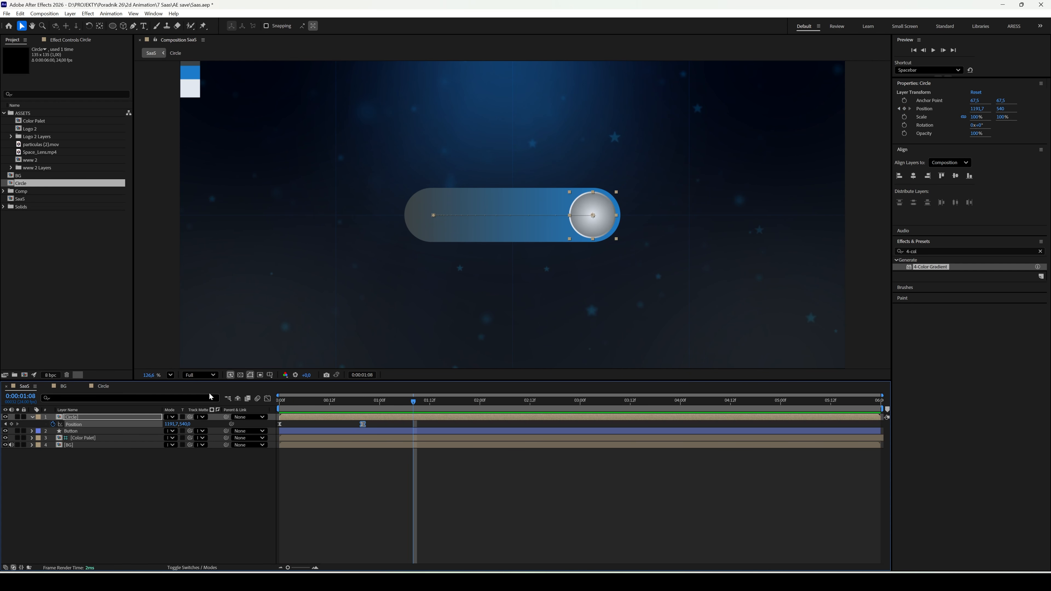
pyautogui.click(170, 374)
pyautogui.click(179, 388)
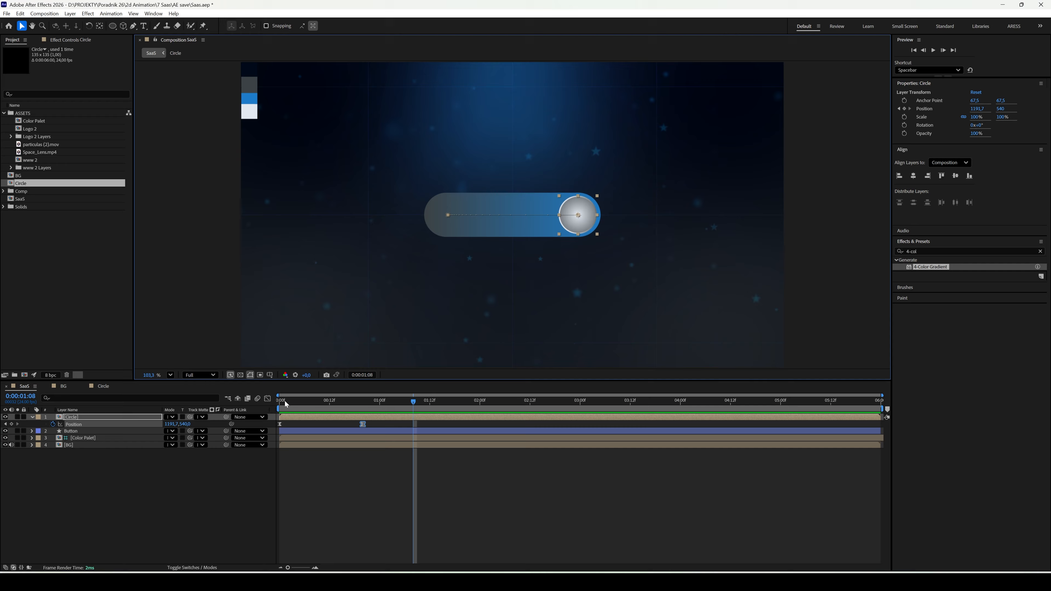
pyautogui.moveTo(285, 400); pyautogui.dragTo(267, 400)
pyautogui.press('space')
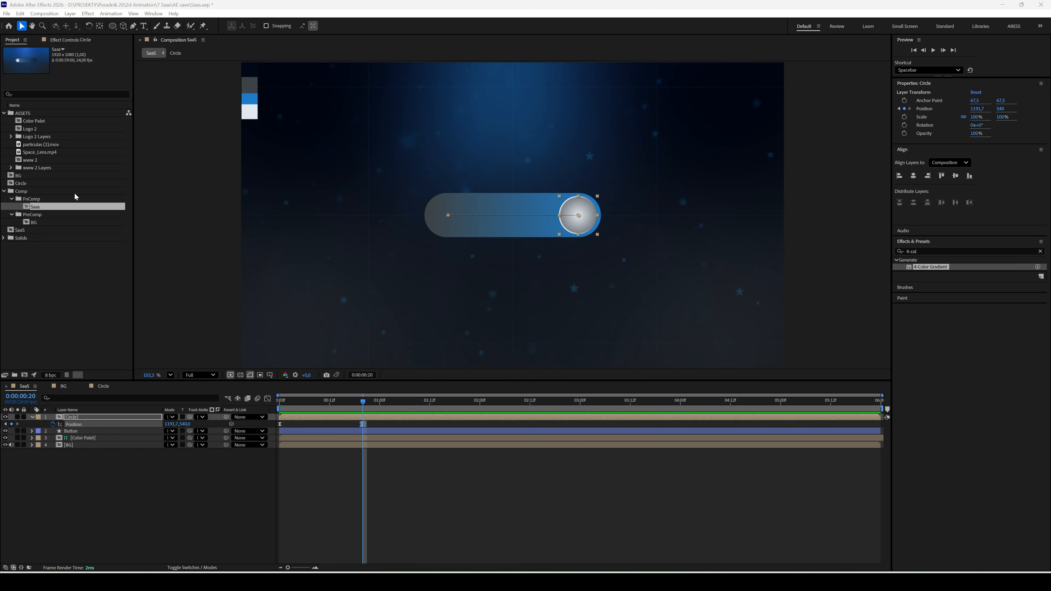
# Add the www 2 composition as the top layer of SaaS, starting at 0:00:00:20, and fit the composition to the viewer.
pyautogui.click(39, 161)
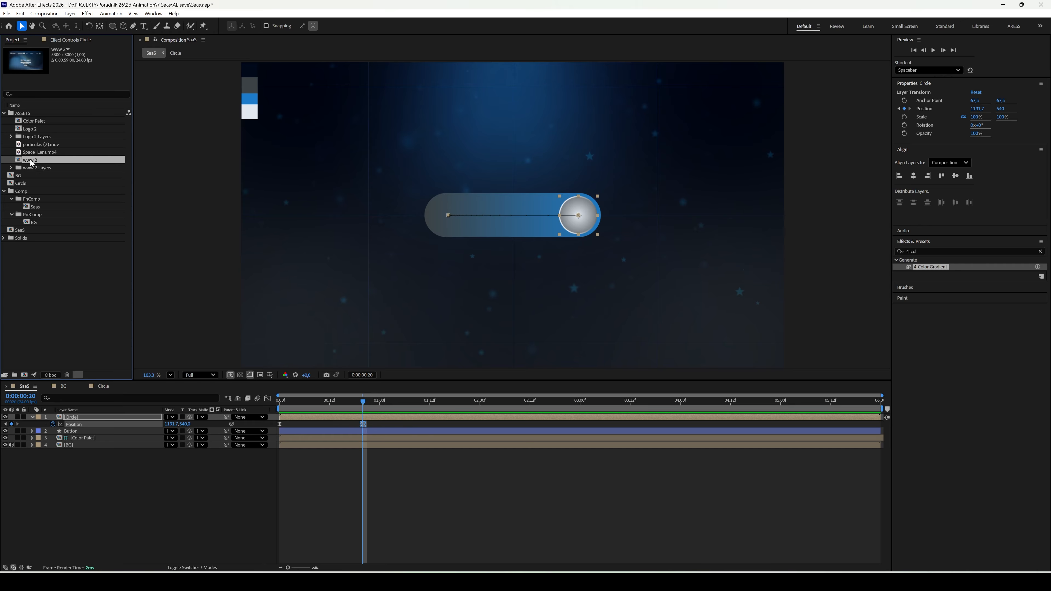
pyautogui.moveTo(33, 164); pyautogui.dragTo(94, 417)
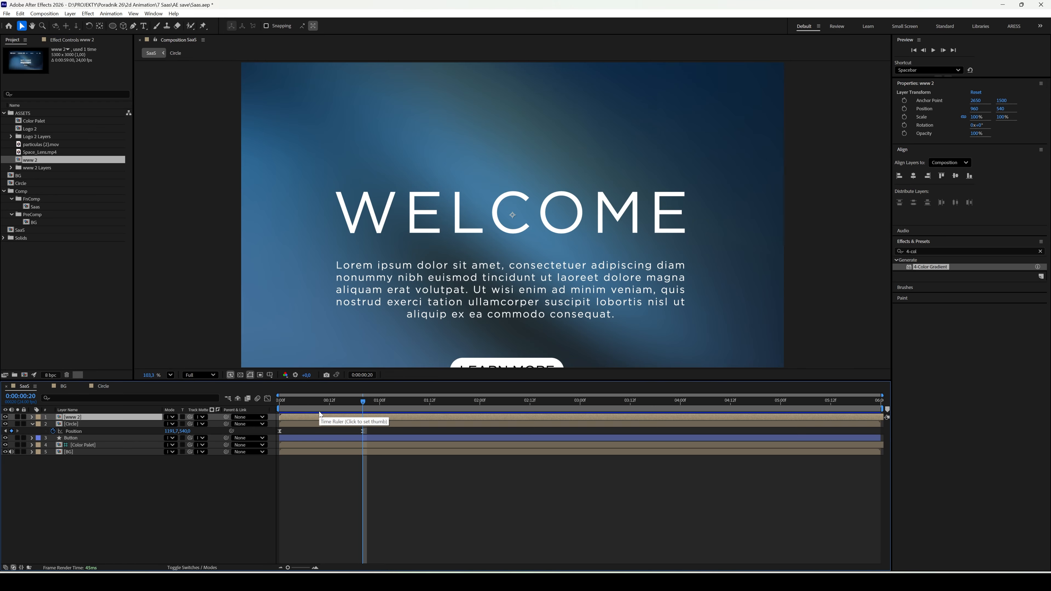
pyautogui.click(170, 375)
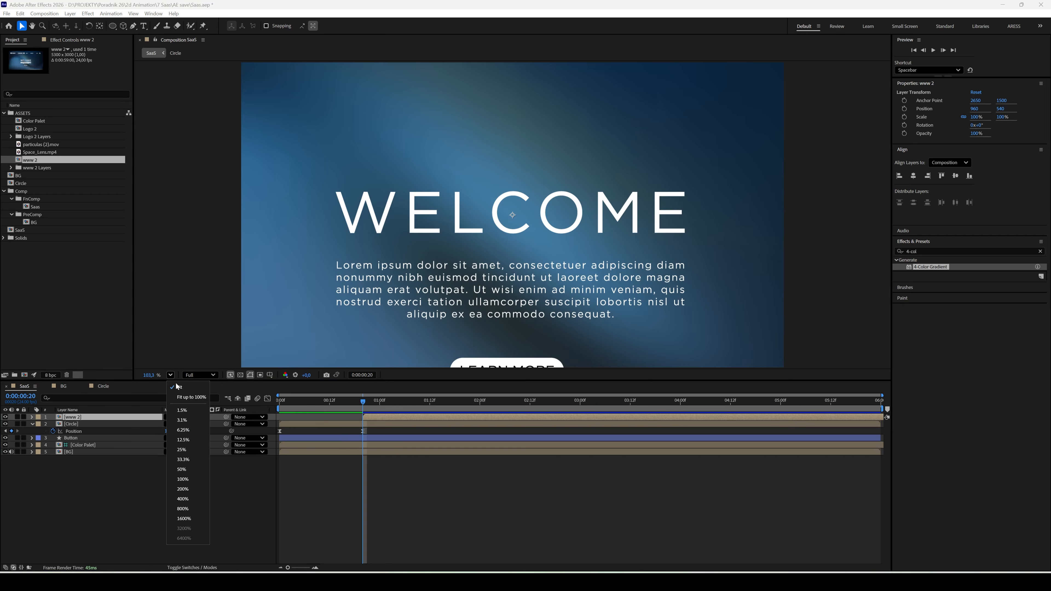
pyautogui.click(177, 387)
# Scale the www 2 layer to 33% and play back its appearance from 0:00:00:06.
pyautogui.press('s')
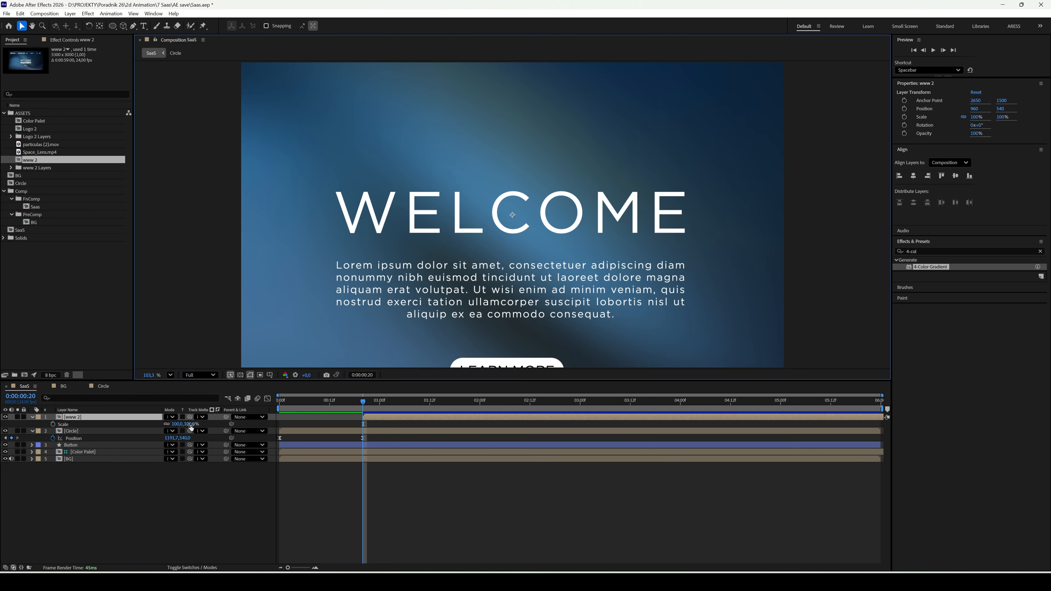
pyautogui.moveTo(191, 428); pyautogui.dragTo(164, 427)
pyautogui.click(304, 404)
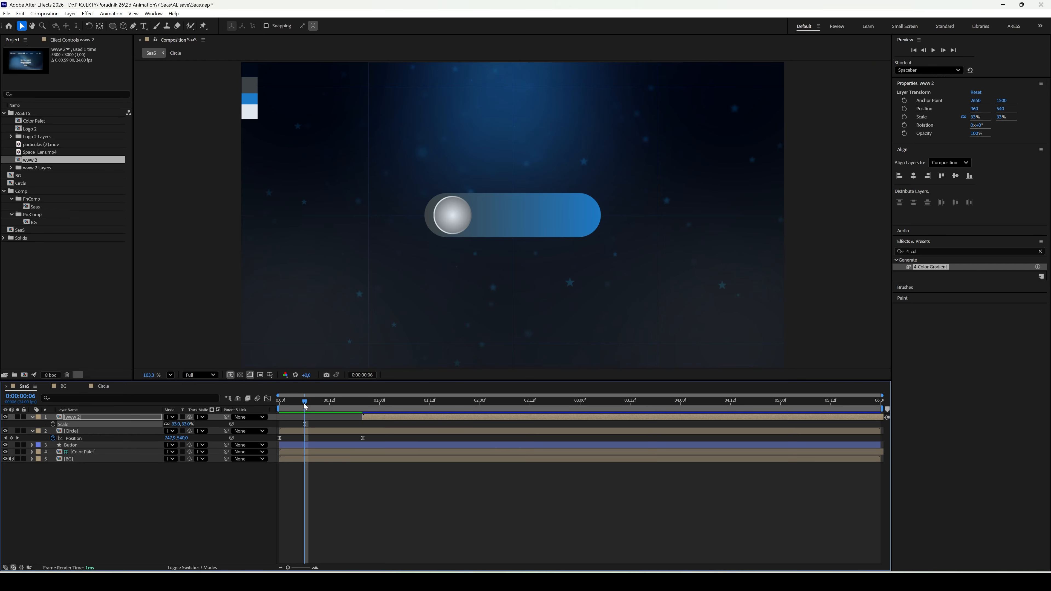
pyautogui.press('space')
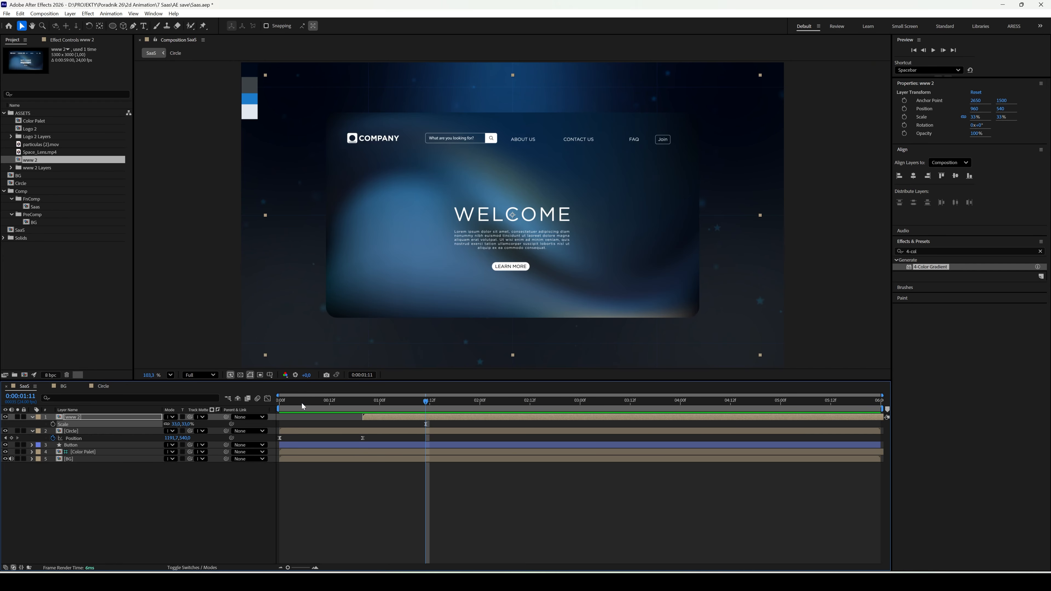
# With no layer selected, draw a rounded rectangle about 1336 × 724 px covering the website panel at 0:00:00:20.
pyautogui.click(370, 478)
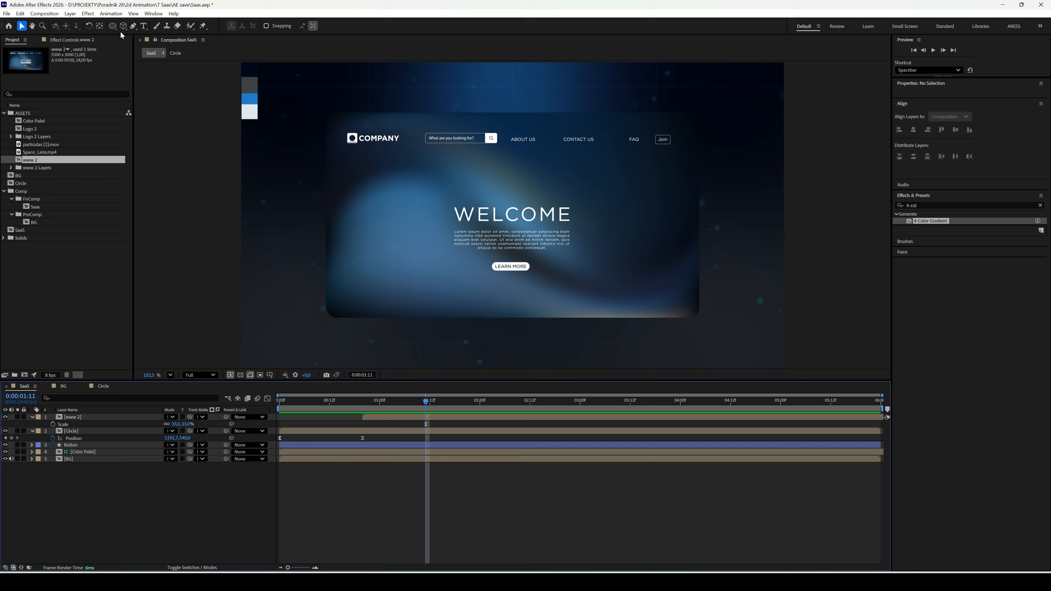
pyautogui.click(112, 26)
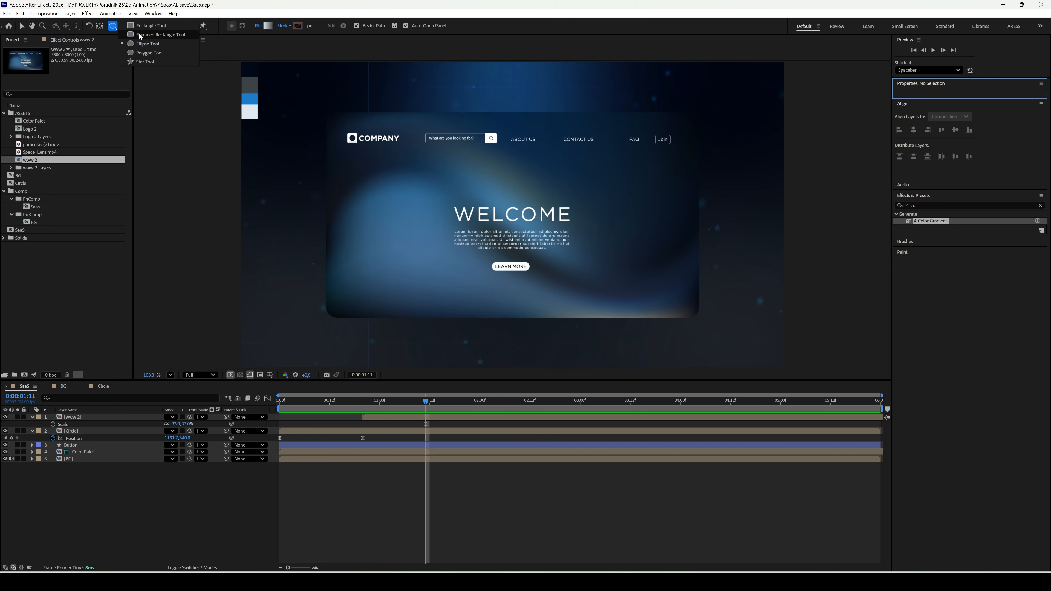
pyautogui.click(141, 35)
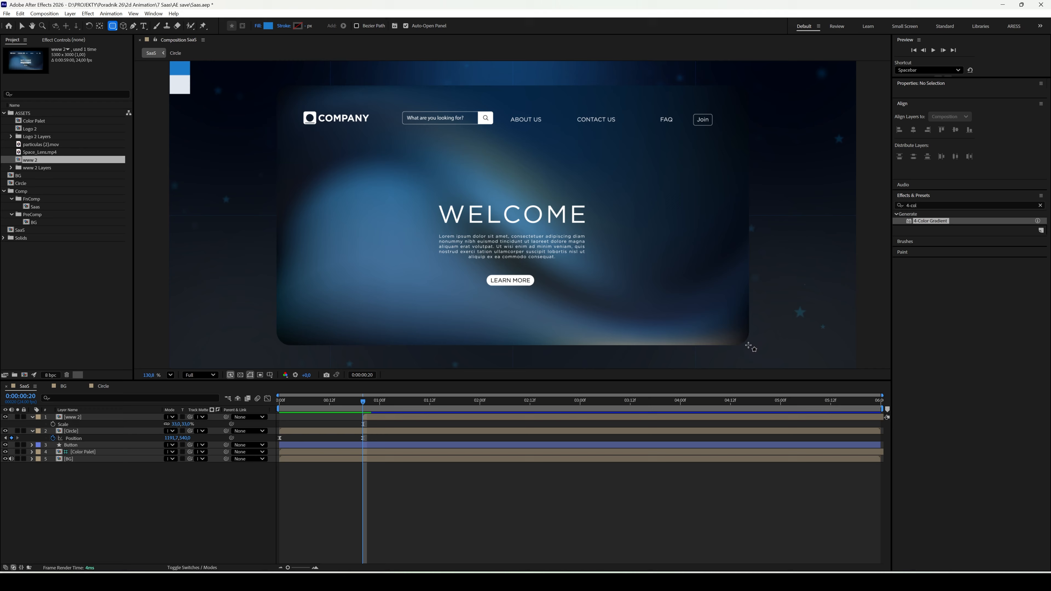
pyautogui.moveTo(749, 345)
pyautogui.mouseDown()
pyautogui.moveTo(518, 191)
pyautogui.moveTo(270, 99)
pyautogui.moveTo(271, 85)
pyautogui.mouseUp()
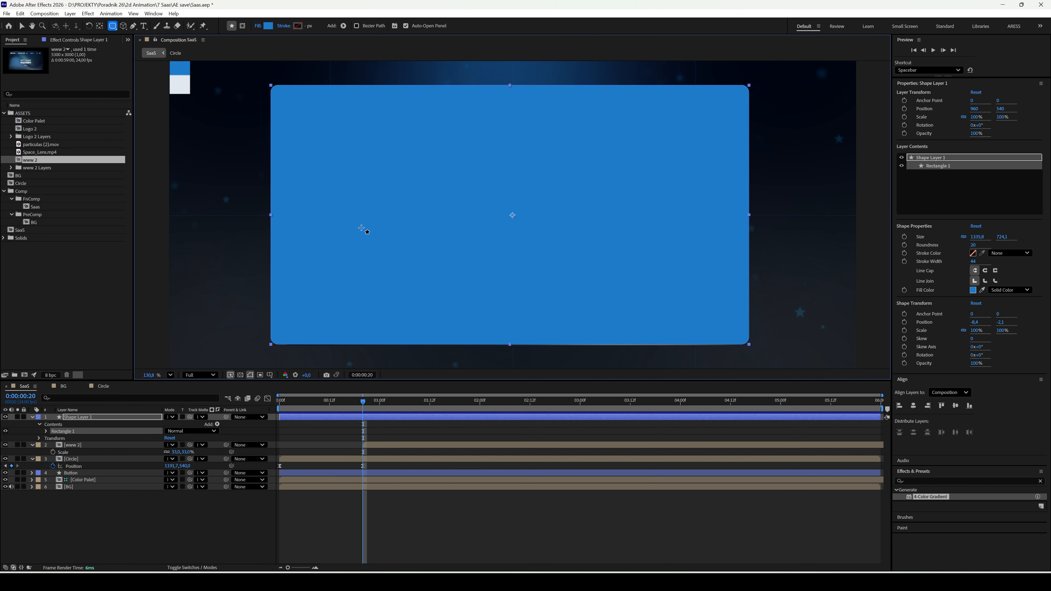
# Rename the new shape layer MASK and assign it as the track matte of the www 2 layer.
pyautogui.rightClick(118, 417)
pyautogui.click(152, 381)
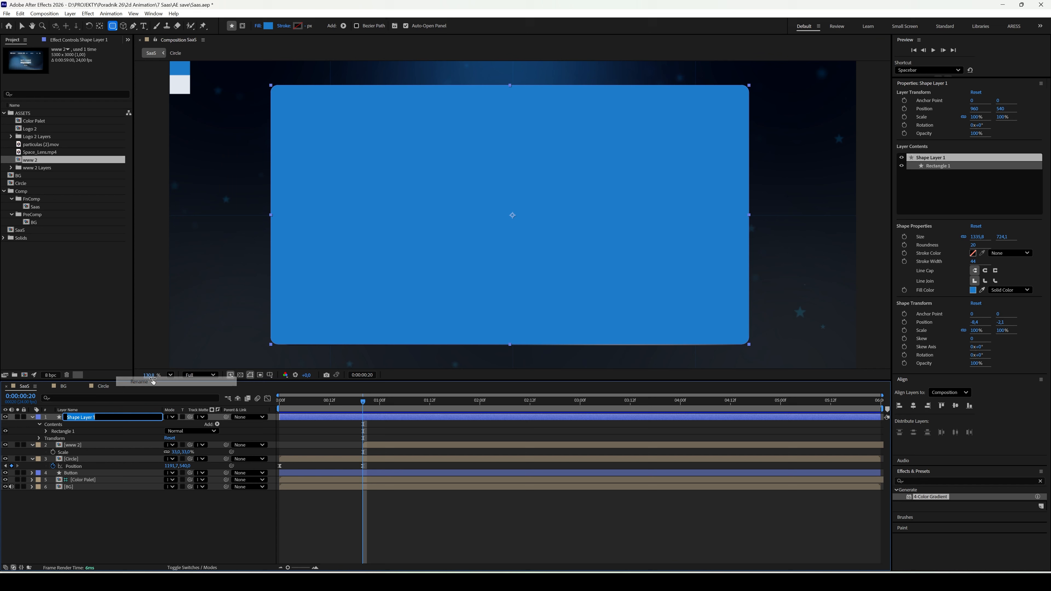
pyautogui.write('MASK')
pyautogui.press('Return')
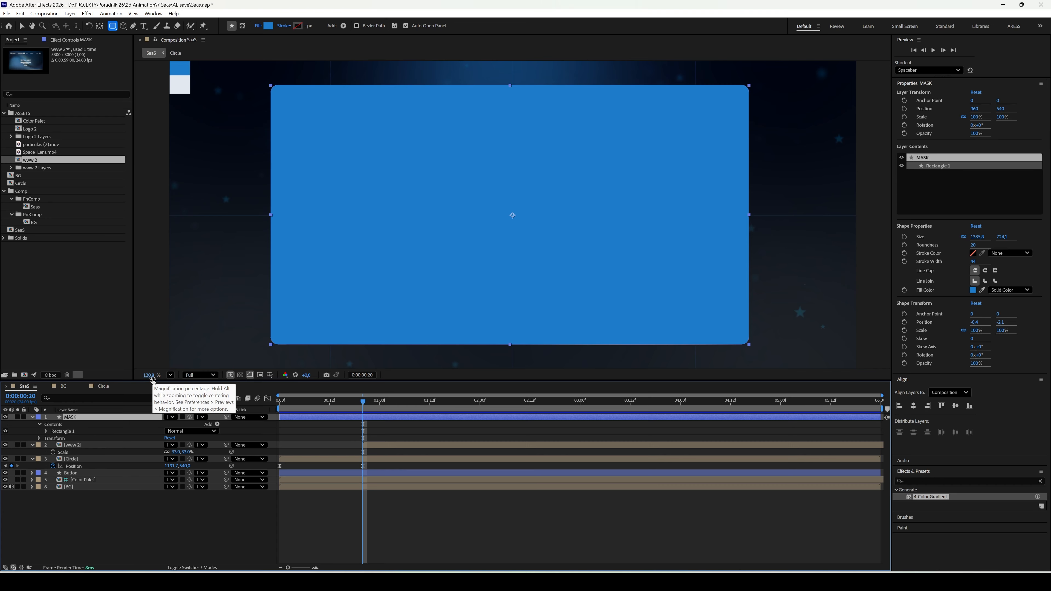
pyautogui.moveTo(190, 444); pyautogui.dragTo(134, 420)
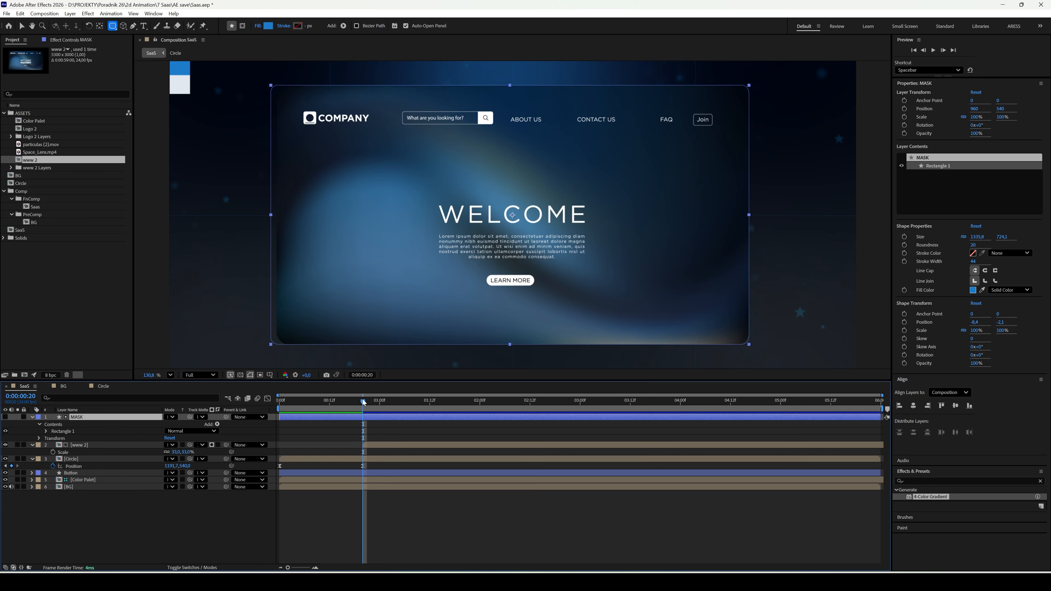
# Roughly fit the MASK to the website panel, scaling its layer to 97.5% and its rectangle to 102.9% horizontally and increasing the corner roundness.
pyautogui.press('v')
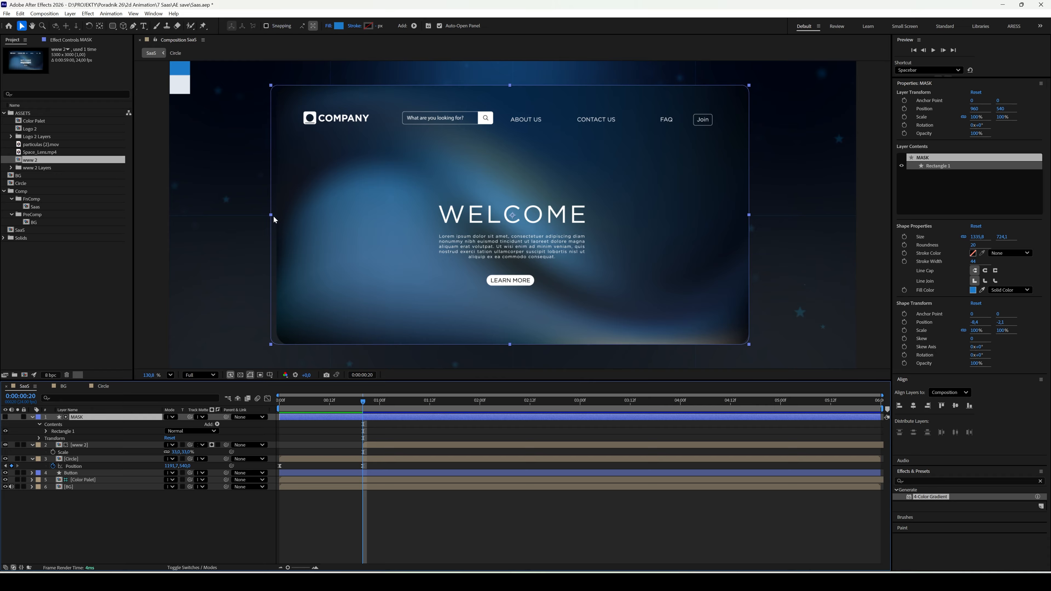
pyautogui.moveTo(271, 215); pyautogui.dragTo(278, 216)
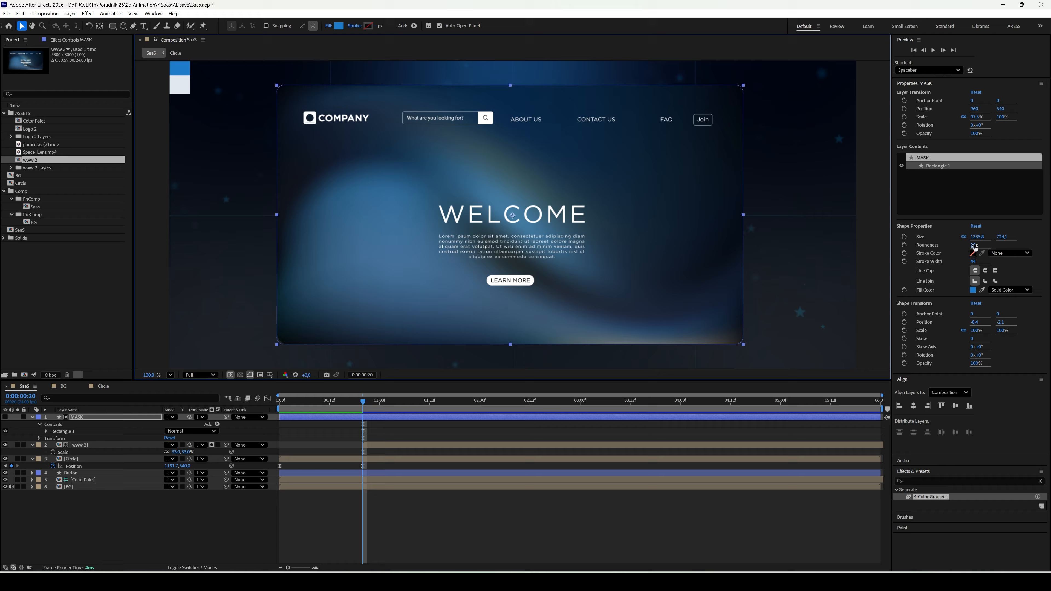
pyautogui.moveTo(975, 247); pyautogui.dragTo(979, 245)
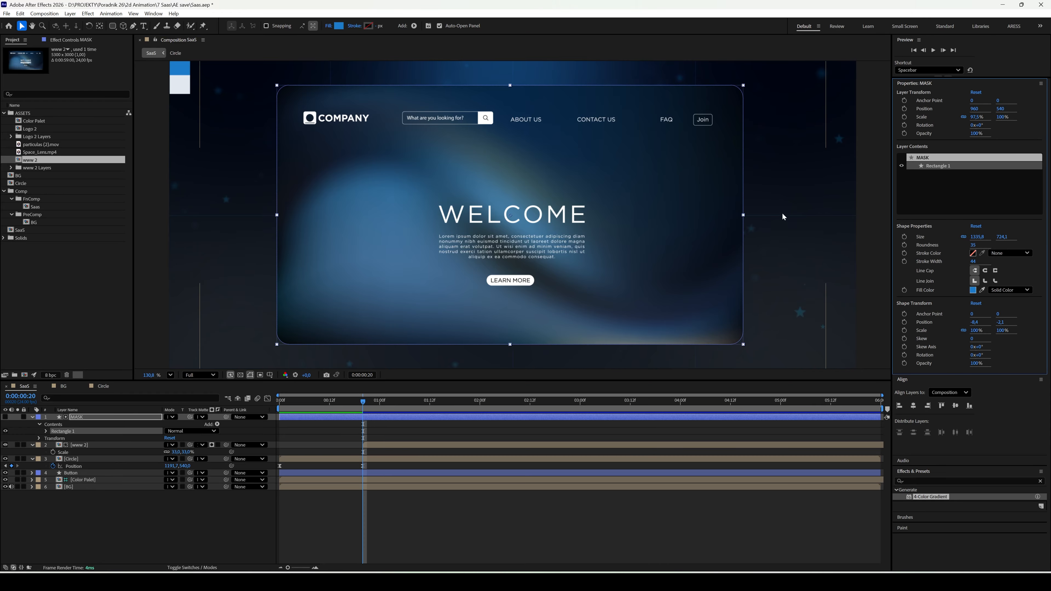
pyautogui.moveTo(744, 216)
pyautogui.mouseDown()
pyautogui.moveTo(764, 219)
pyautogui.moveTo(752, 221)
pyautogui.mouseUp()
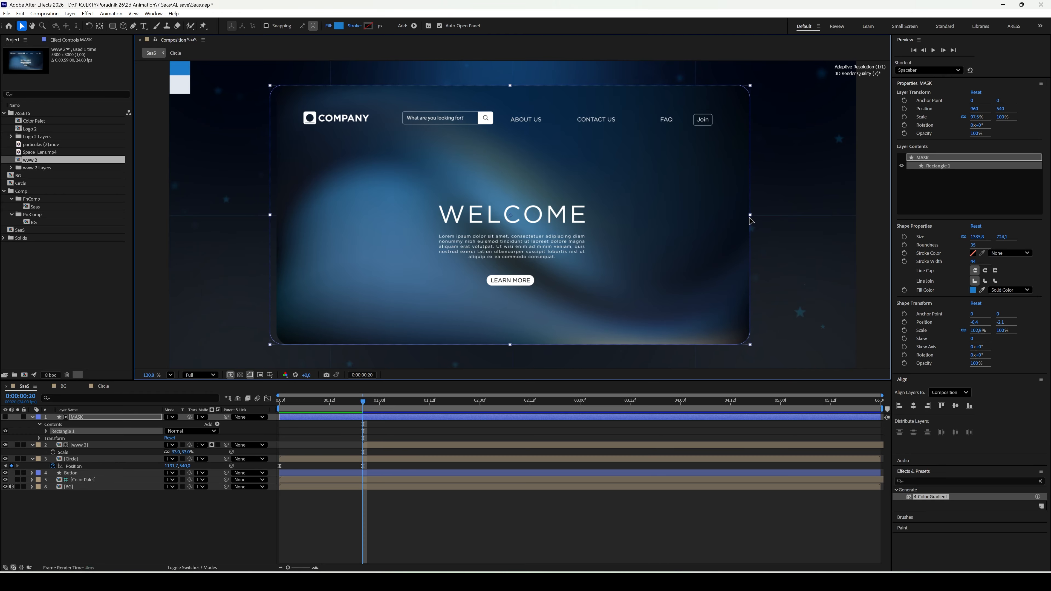
pyautogui.moveTo(667, 258); pyautogui.dragTo(671, 258)
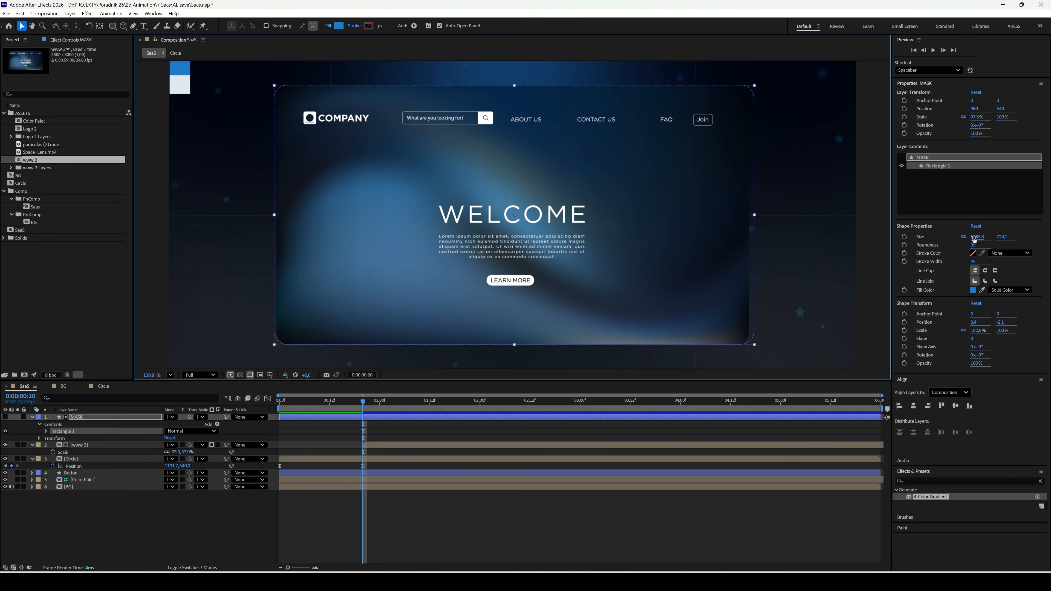
# Refine the MASK rectangle to 1316.8 × 724.1 px with roundness 32, nudging it to 0.4, -2.1 over the website panel.
pyautogui.moveTo(976, 239)
pyautogui.mouseDown()
pyautogui.moveTo(975, 255)
pyautogui.moveTo(981, 245)
pyautogui.mouseUp()
pyautogui.moveTo(858, 267); pyautogui.dragTo(854, 268)
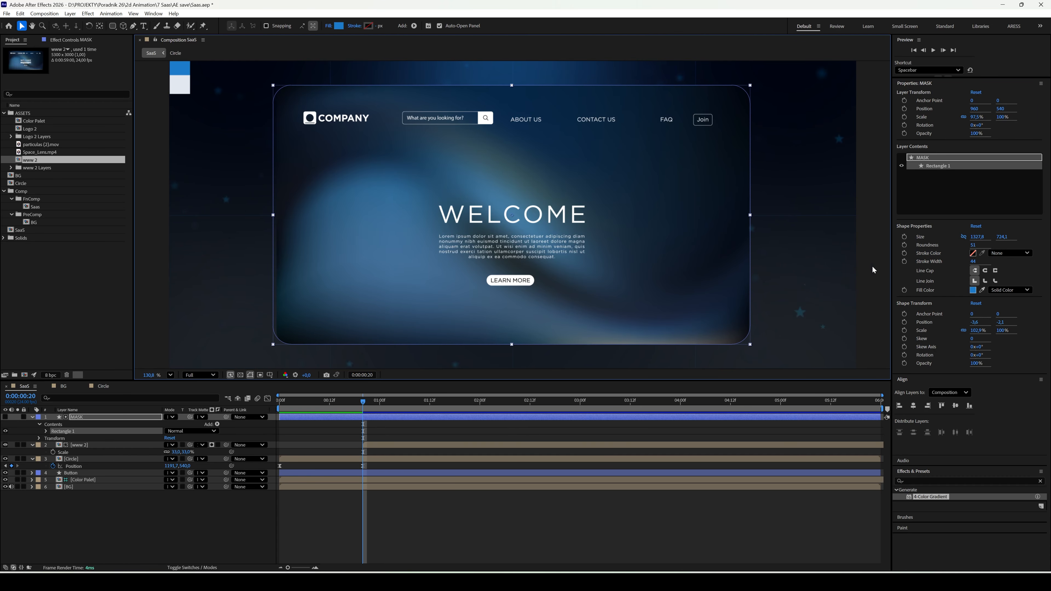
pyautogui.press('Right')
pyautogui.press('Right')
pyautogui.press('Right')
pyautogui.press('Right')
pyautogui.moveTo(978, 238); pyautogui.dragTo(962, 246)
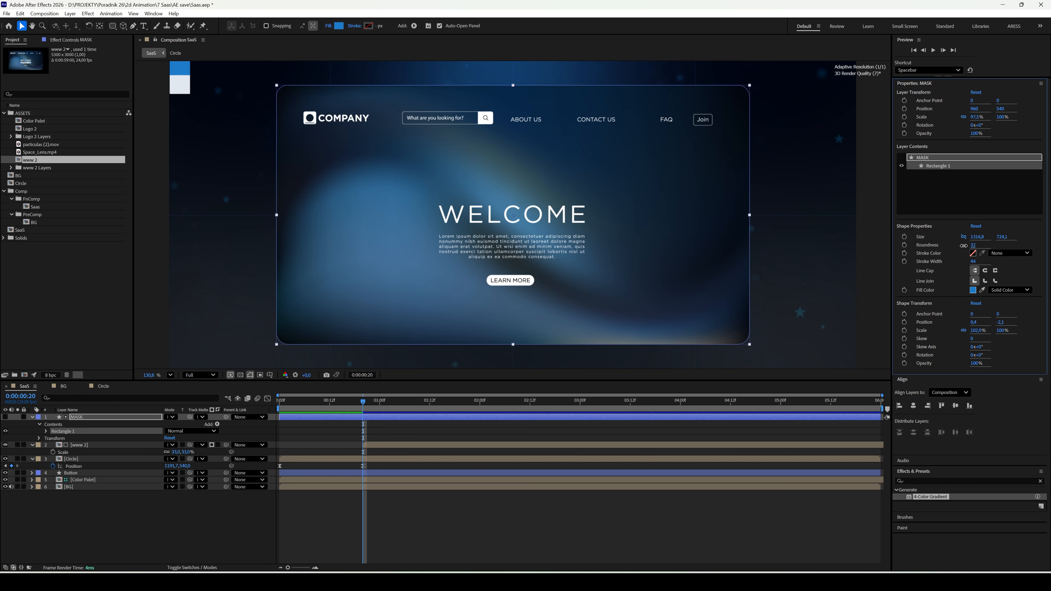
# Make the MASK layer start at 0:00:00:20 and play back the transition from 0:00:00:12.
pyautogui.click(257, 511)
pyautogui.click(131, 418)
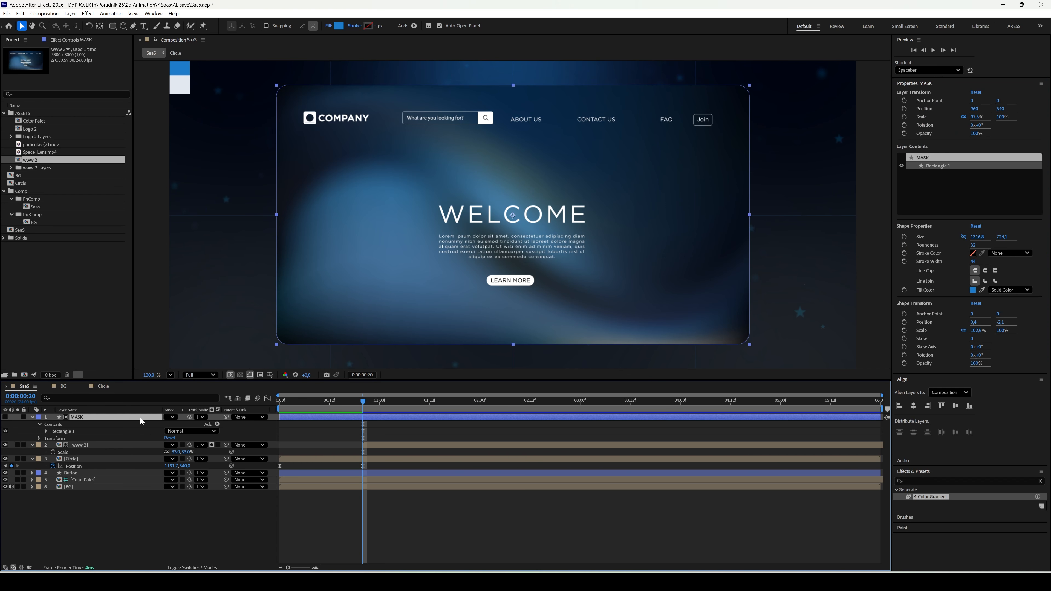
pyautogui.click(330, 404)
pyautogui.press('space')
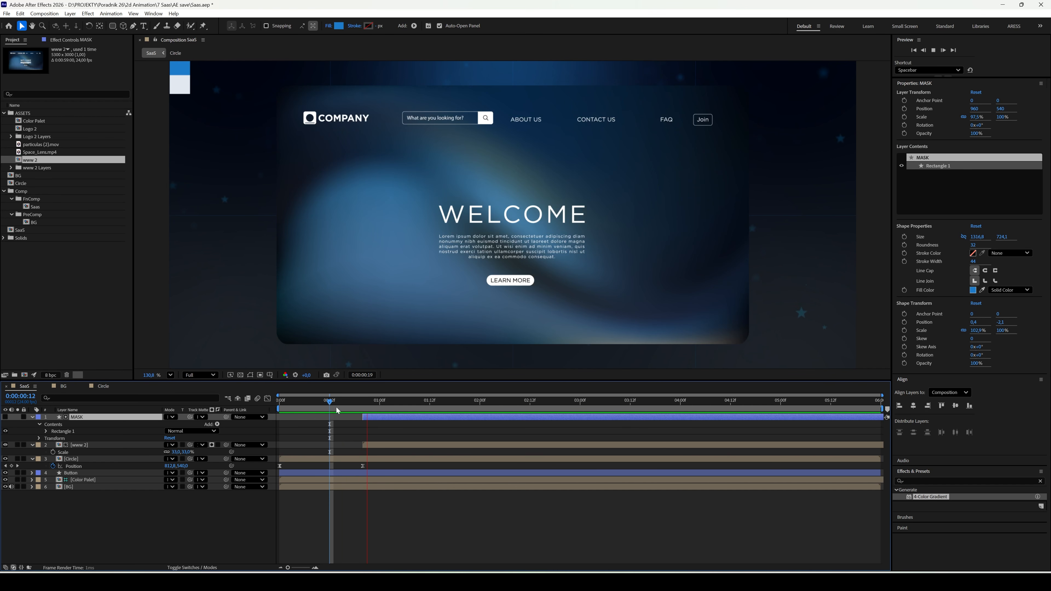
pyautogui.press('space')
pyautogui.click(371, 403)
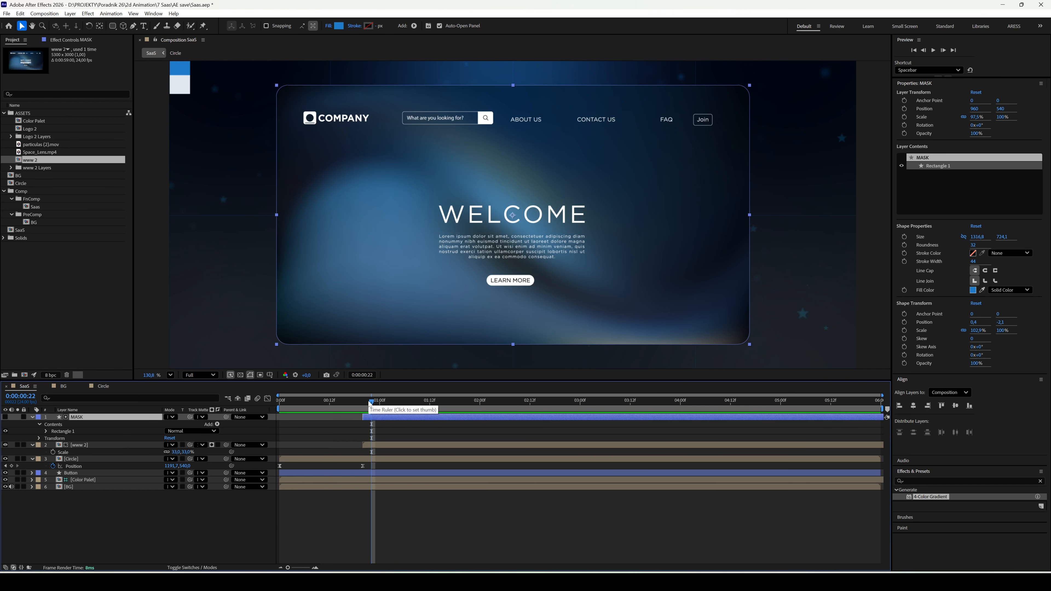
# Keyframe the MASK rectangle path's current Size and Roundness at 0:00:00:20 and again at 0:00:01:06.
pyautogui.click(363, 401)
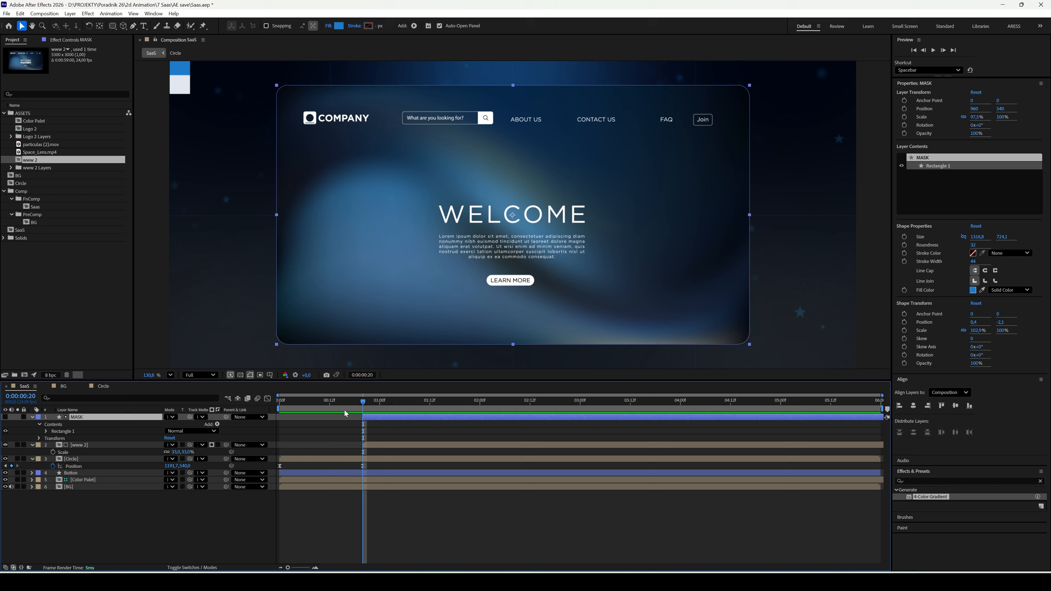
pyautogui.click(46, 431)
pyautogui.click(53, 438)
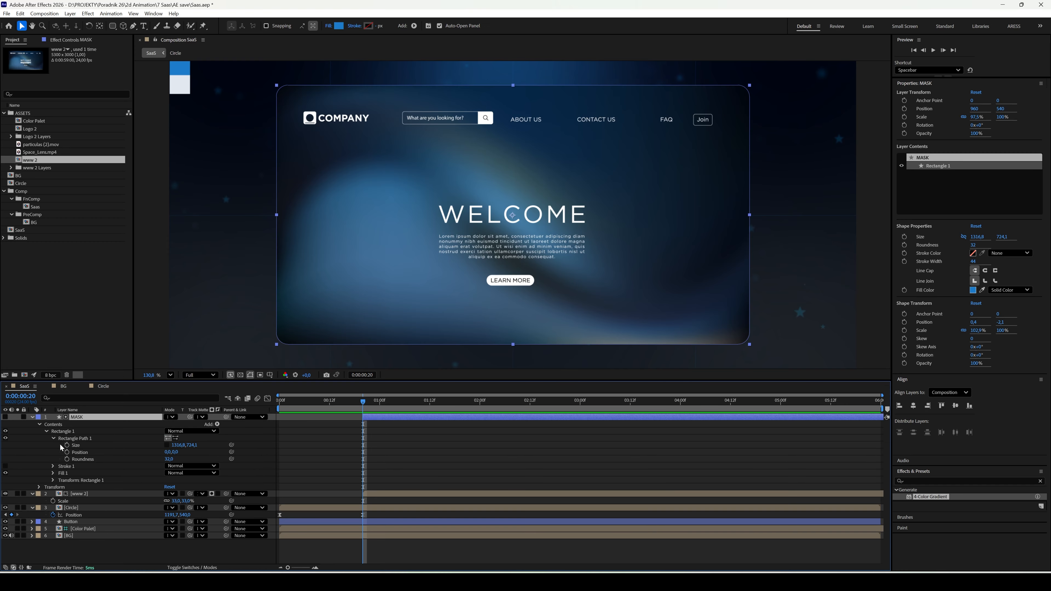
pyautogui.click(67, 445)
pyautogui.click(68, 460)
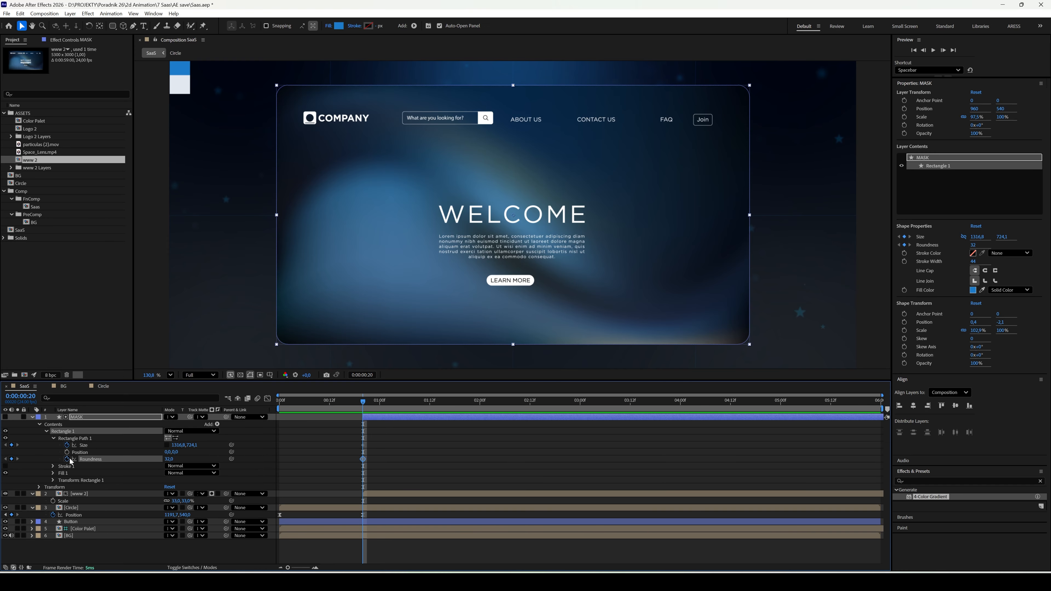
pyautogui.hotkey('shift', 'pagedown')
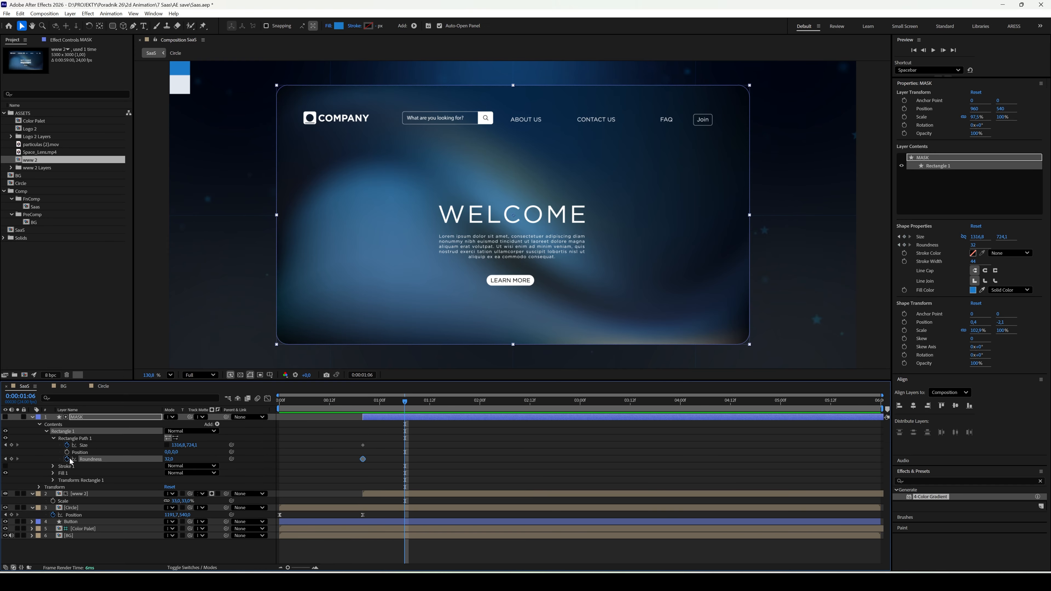
pyautogui.click(11, 459)
pyautogui.click(12, 446)
# At the 0:00:00:20 keyframes, shrink the MASK rectangle to the toggle pill's shape with Size 619.6 × 158.1 and Roundness 125.
pyautogui.click(5, 445)
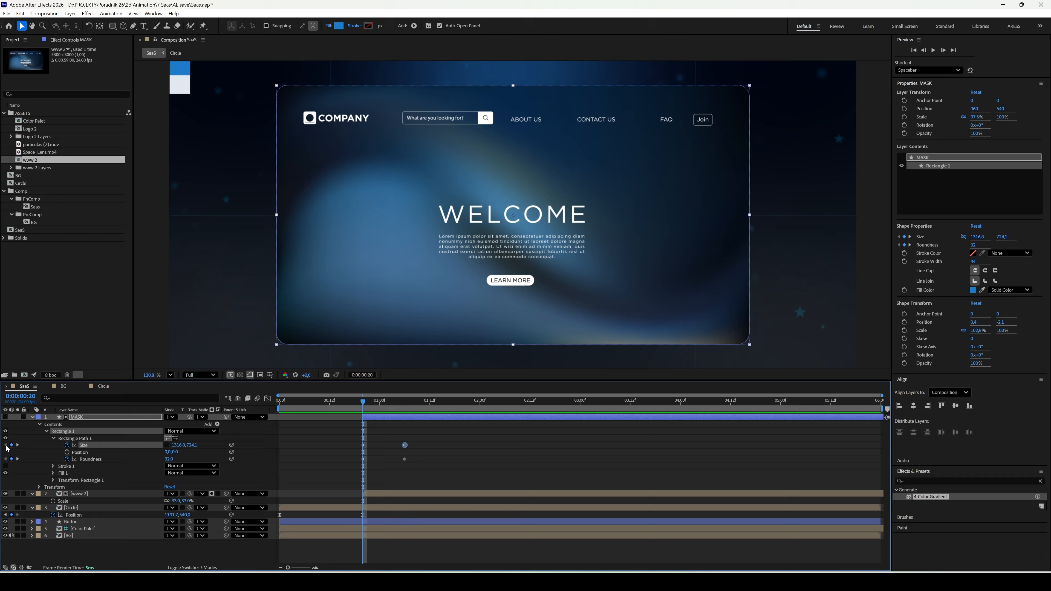
pyautogui.click(5, 494)
pyautogui.click(5, 494)
pyautogui.moveTo(193, 448); pyautogui.dragTo(91, 447)
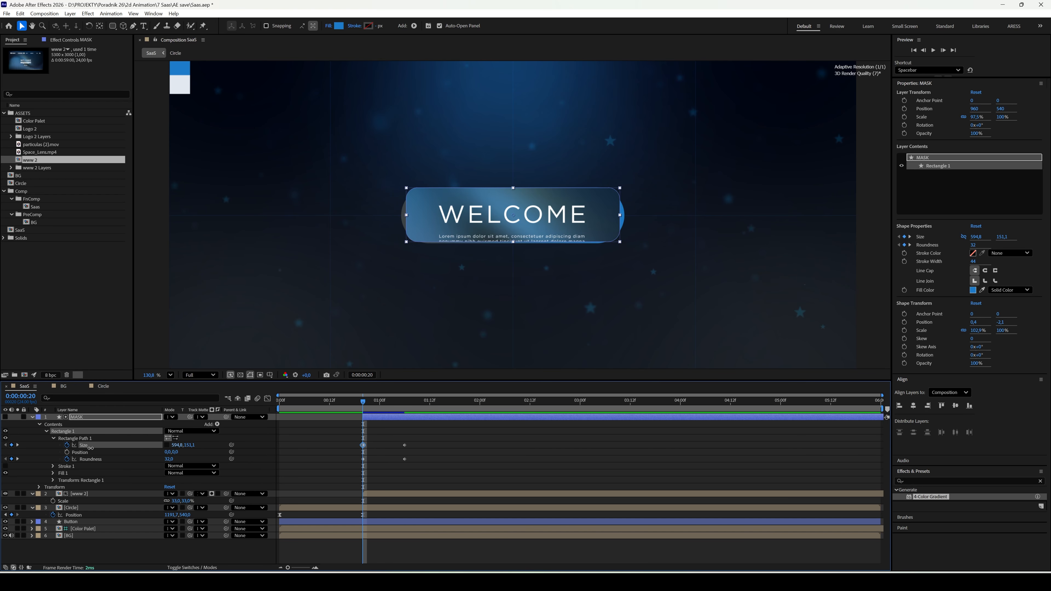
pyautogui.moveTo(166, 459); pyautogui.dragTo(190, 445)
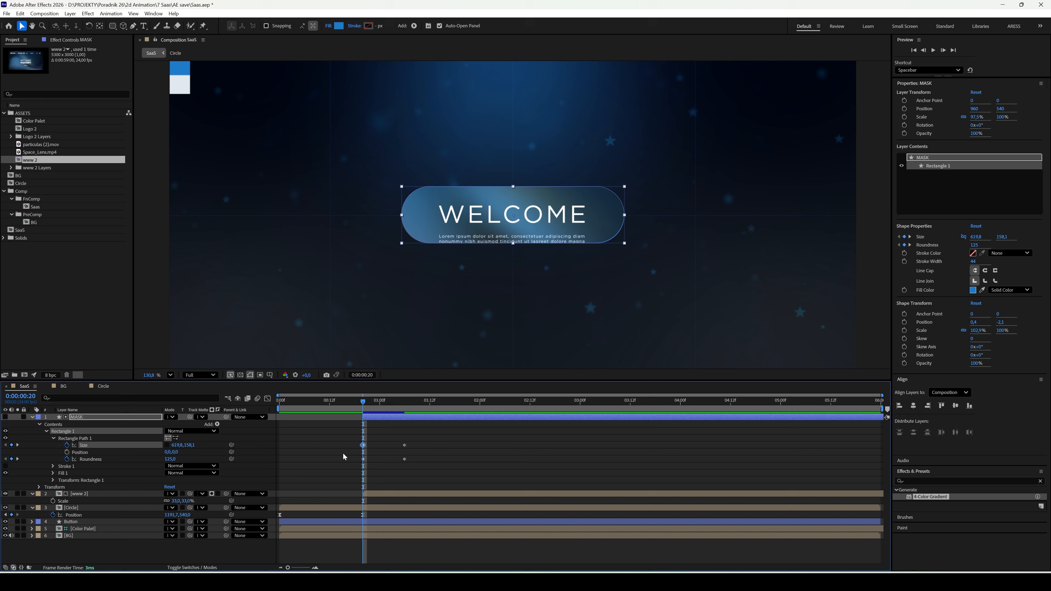
# Easy-ease the MASK's Size and Roundness keyframes and reshape their speed graph, moving both ease handles toward the first keyframe for a fast start.
pyautogui.moveTo(420, 463); pyautogui.dragTo(349, 442)
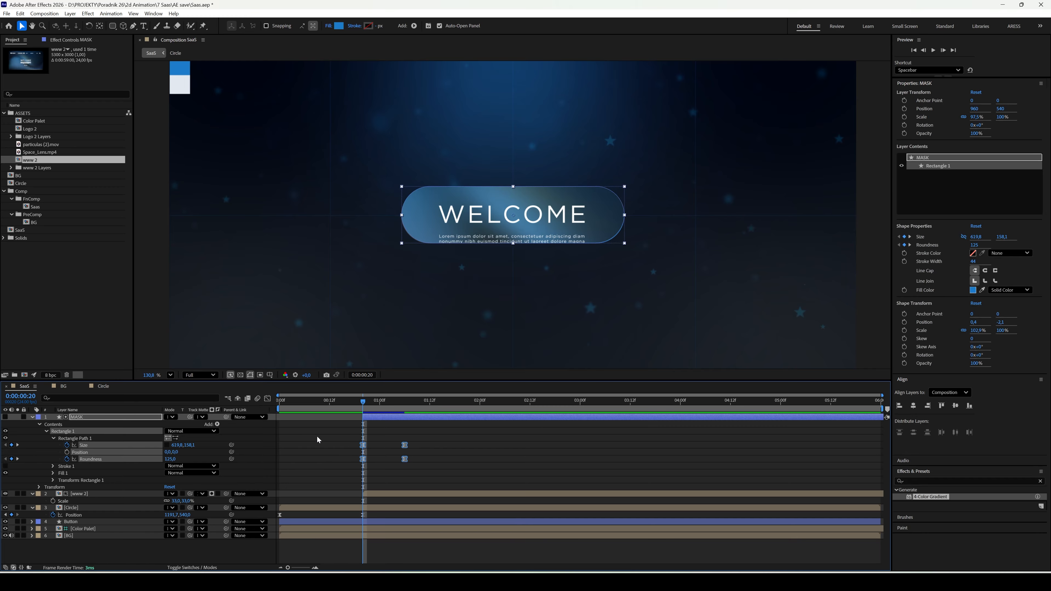
pyautogui.click(268, 398)
pyautogui.moveTo(535, 539); pyautogui.dragTo(295, 502)
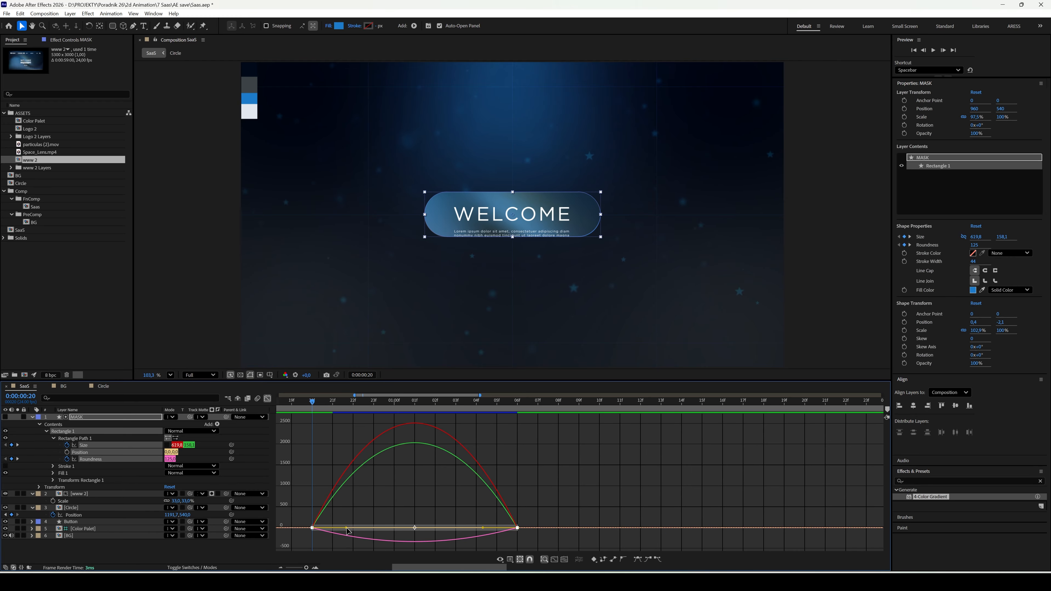
pyautogui.moveTo(347, 531); pyautogui.dragTo(315, 532)
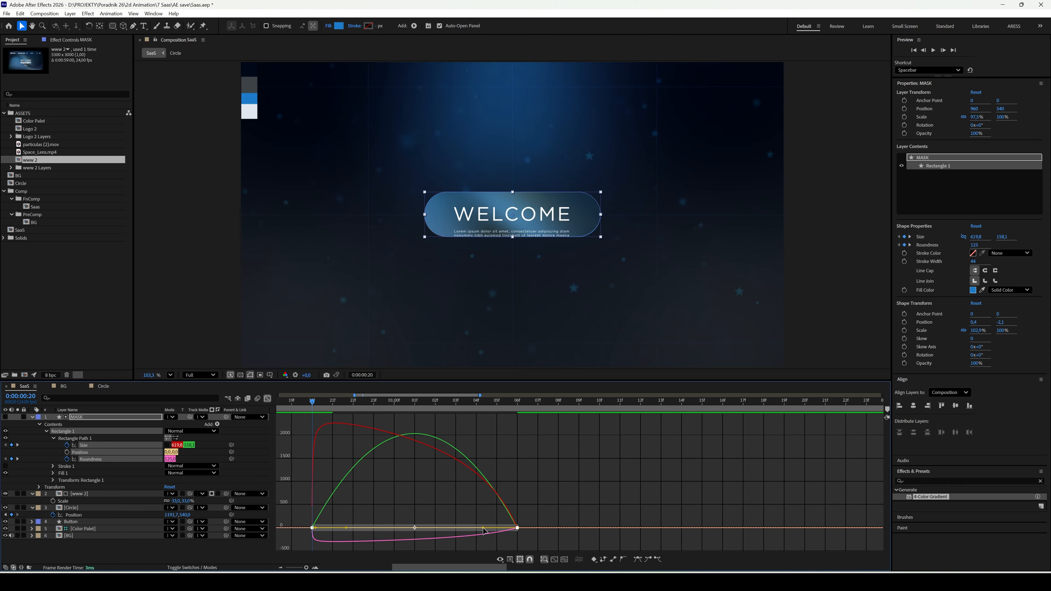
pyautogui.moveTo(484, 529); pyautogui.dragTo(418, 534)
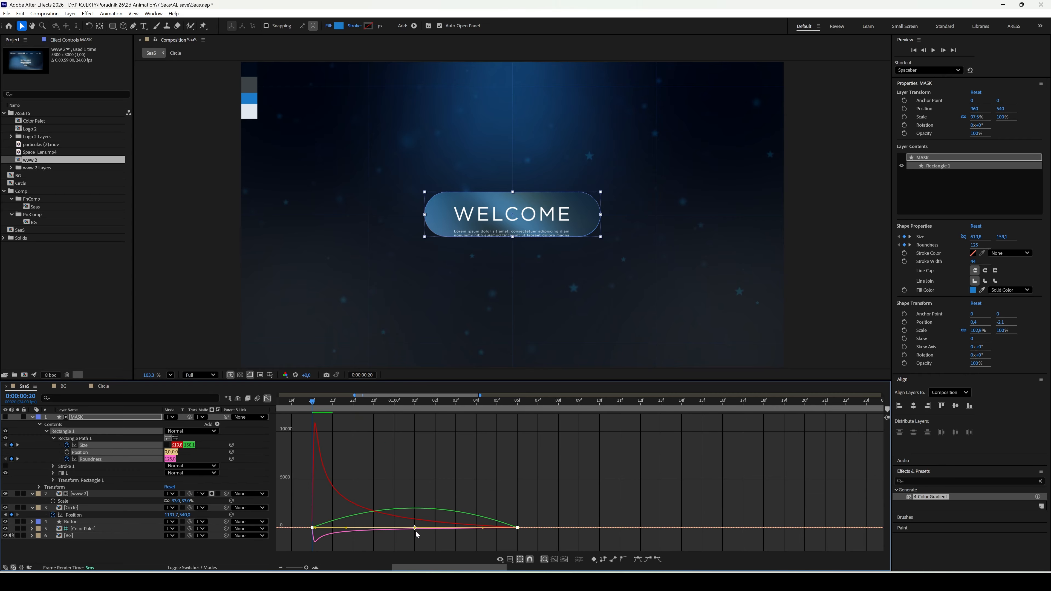
pyautogui.moveTo(312, 408); pyautogui.dragTo(292, 408)
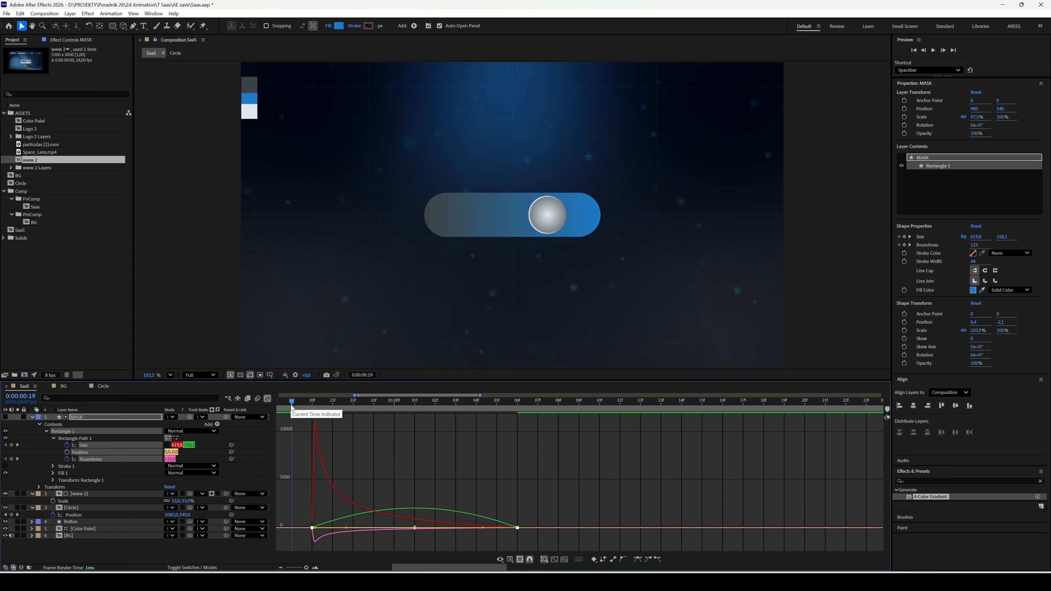
# Play back the toggle-to-panel transition, leave the graph view and replay it from 0:00:00:03.
pyautogui.press('space')
pyautogui.press('space')
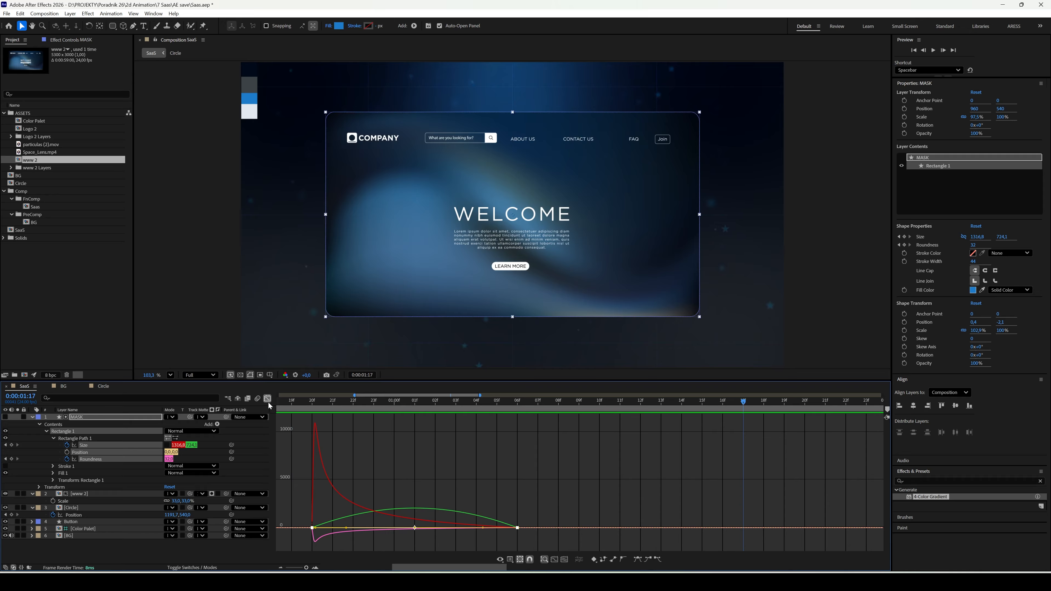
pyautogui.click(268, 399)
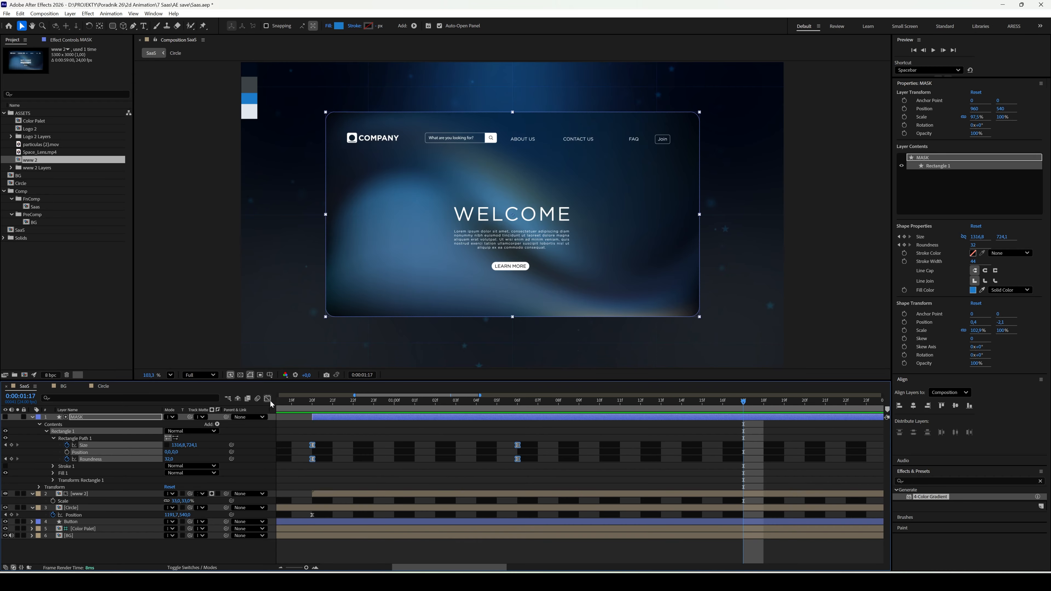
pyautogui.scroll(-4, 328, 431)
pyautogui.click(292, 401)
pyautogui.press('space')
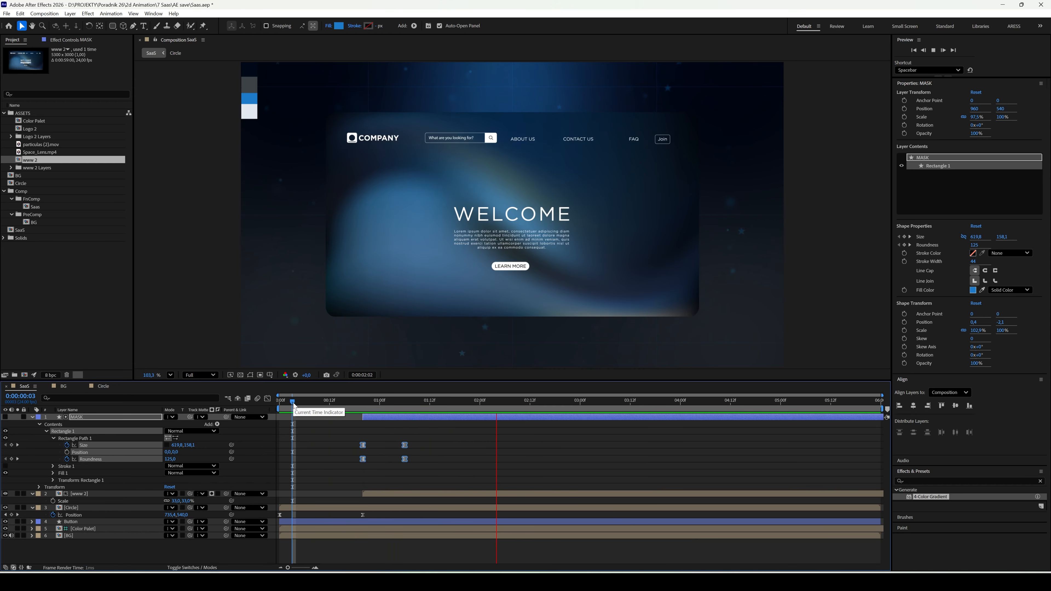
# Keyframe the BG layer's Scale at 100% at 0:00:00:20 and at 111% at 0:00:01:06.
pyautogui.moveTo(314, 401); pyautogui.dragTo(363, 402)
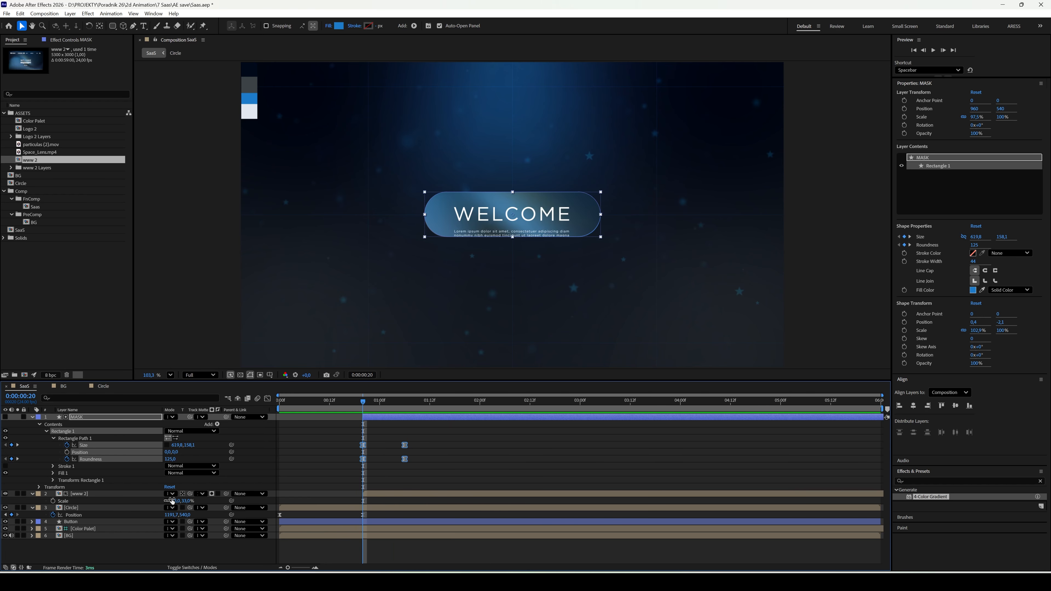
pyautogui.click(91, 536)
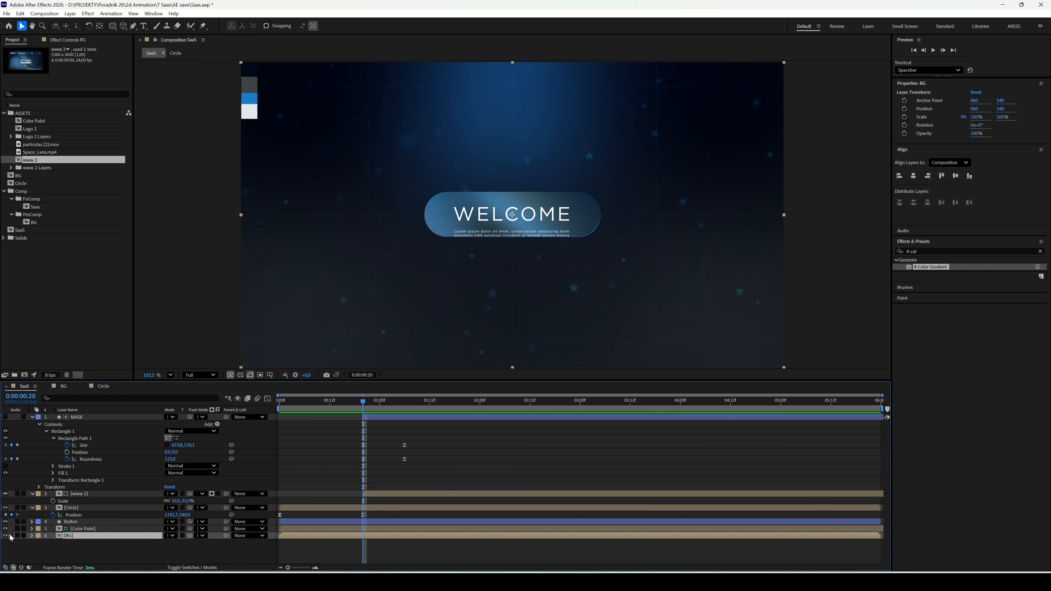
pyautogui.press('s')
pyautogui.click(52, 542)
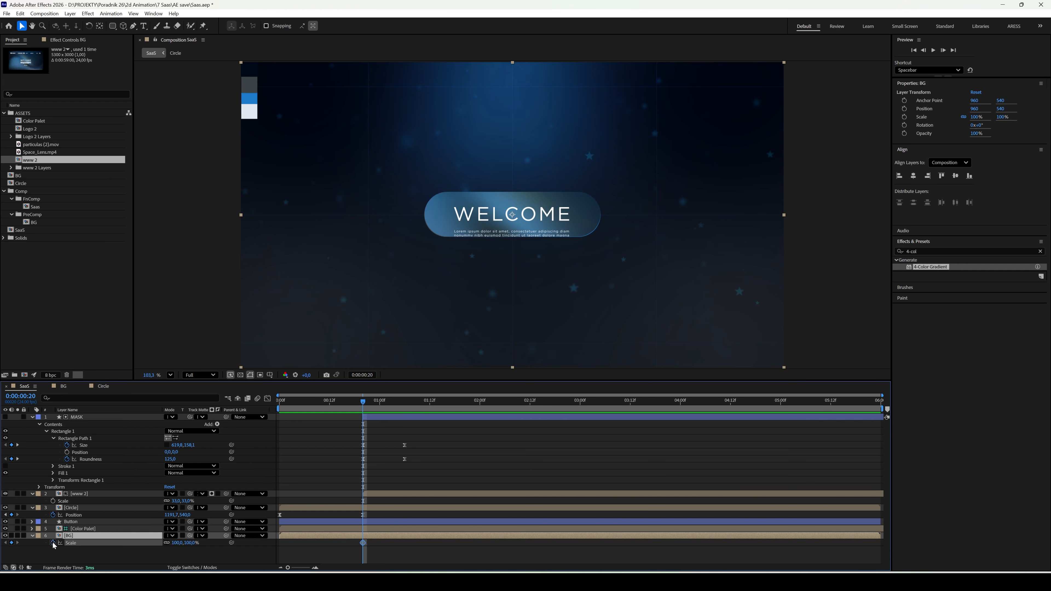
pyautogui.click(405, 402)
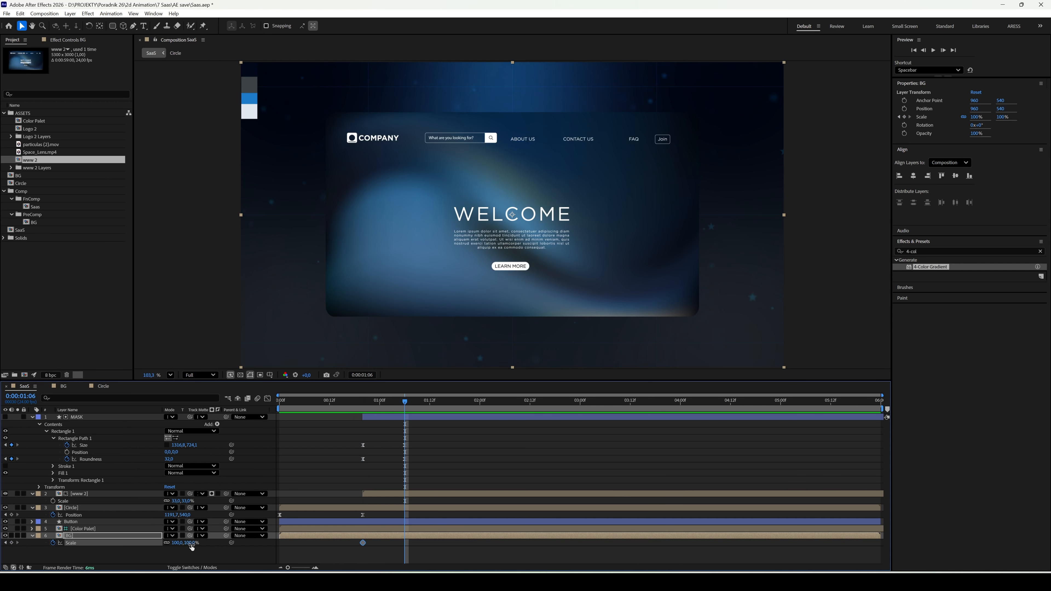
pyautogui.moveTo(189, 543); pyautogui.dragTo(195, 543)
# Easy-ease both BG Scale keyframes and reshape their speed graph to start fast and settle slowly.
pyautogui.moveTo(418, 544); pyautogui.dragTo(352, 544)
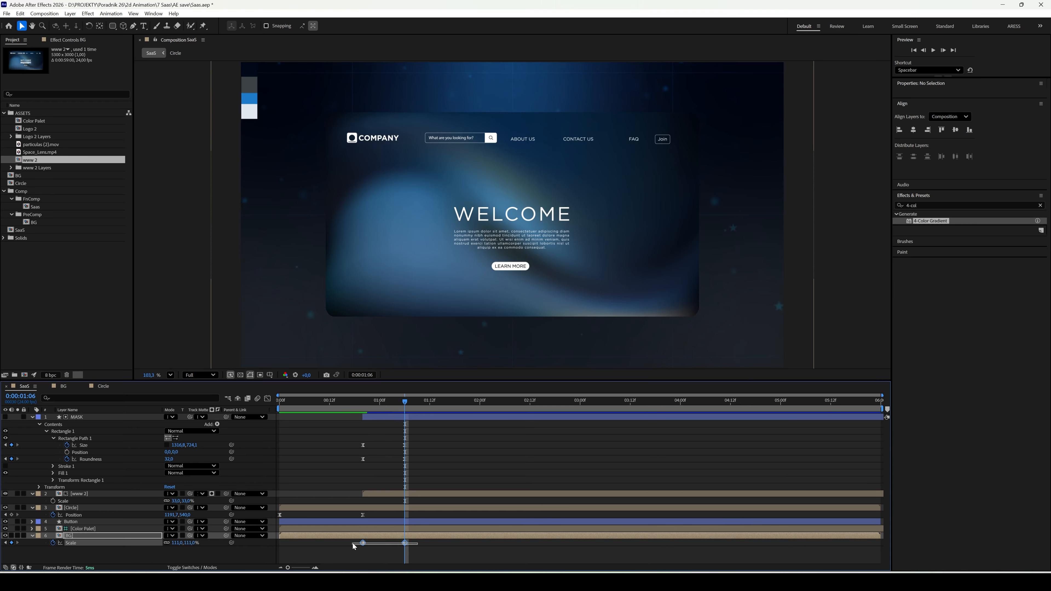
pyautogui.press('F9')
pyautogui.click(268, 399)
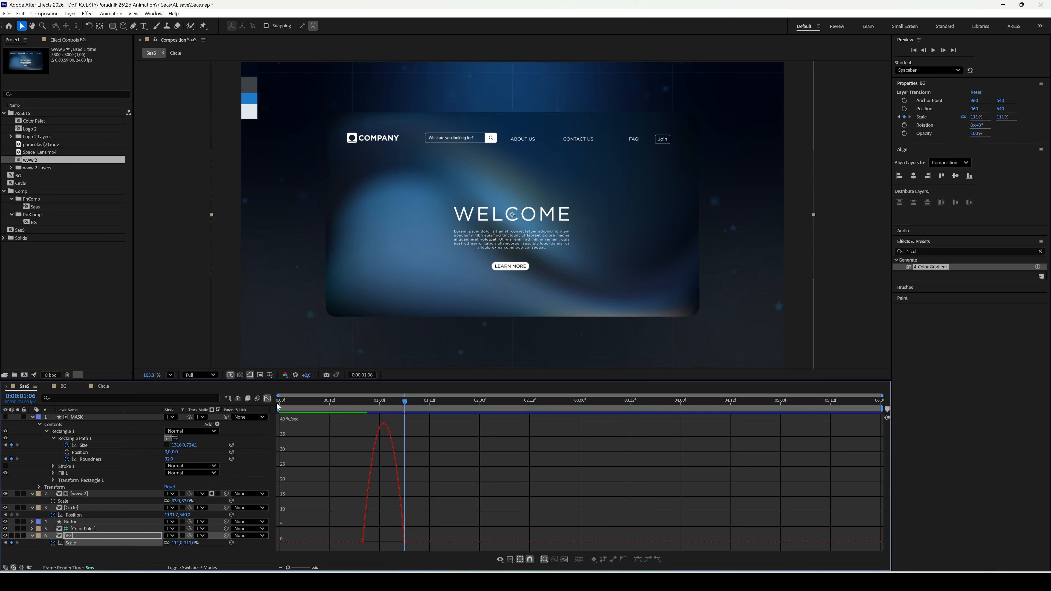
pyautogui.click(364, 543)
pyautogui.moveTo(373, 543)
pyautogui.mouseDown()
pyautogui.moveTo(363, 542)
pyautogui.moveTo(386, 542)
pyautogui.mouseUp()
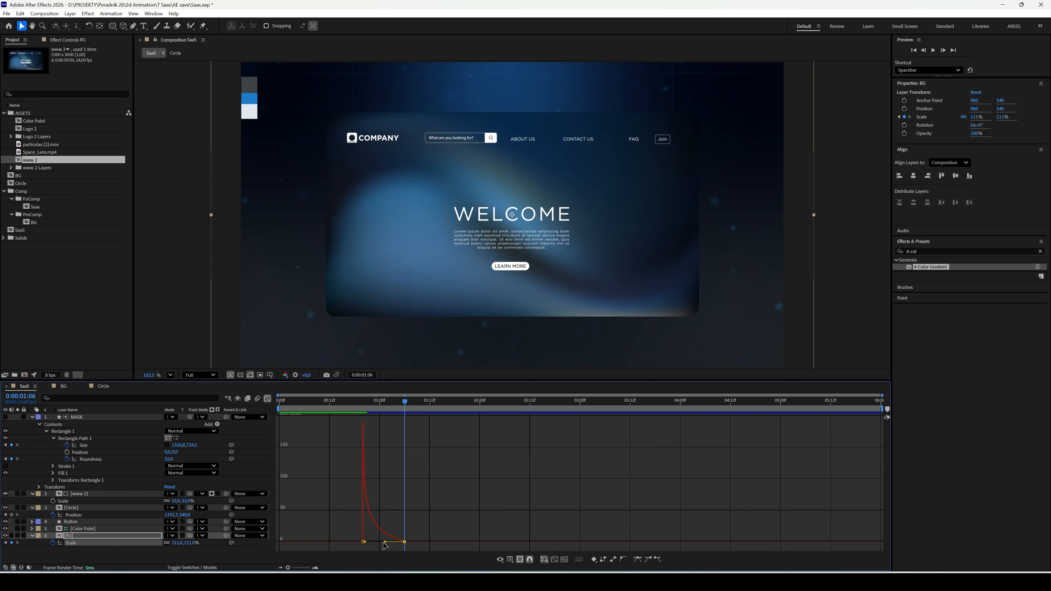
# Play back the background zoom together with the panel expansion from 0:00:00:10.
pyautogui.click(321, 401)
pyautogui.press('space')
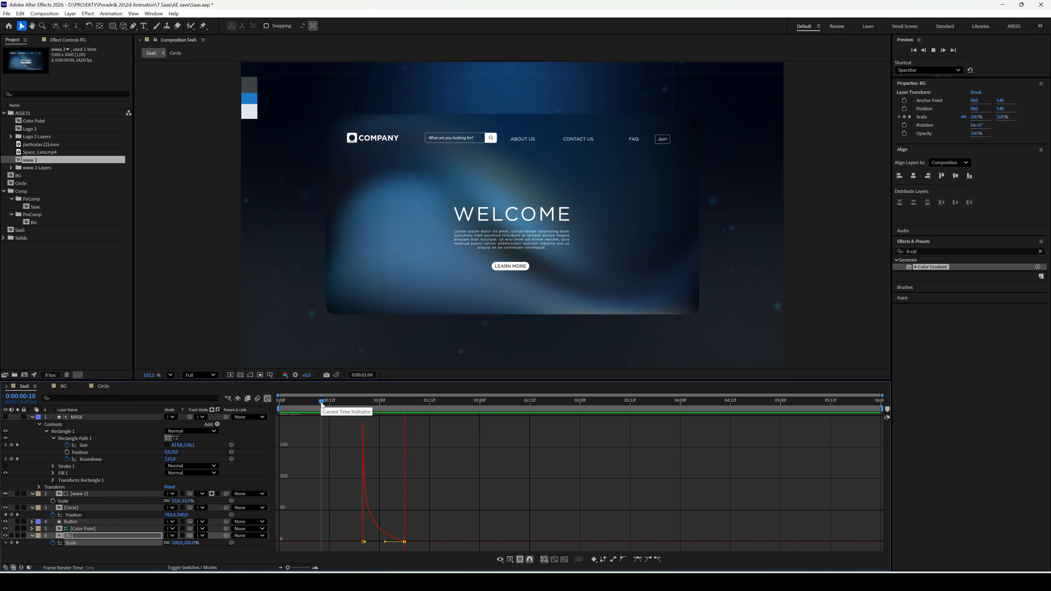
pyautogui.press('space')
pyautogui.press('space')
pyautogui.press('space')
# Raise the BG layer's Scale keyframe at 0:00:01:06 to 125% and check the zoom from 0:00:00:08.
pyautogui.click(267, 398)
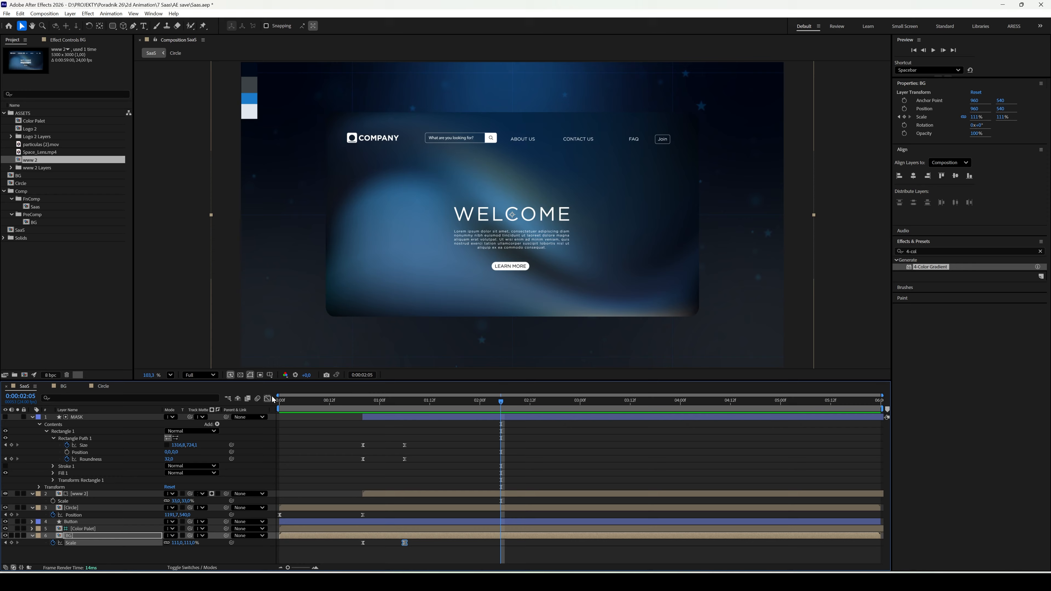
pyautogui.press('j')
pyautogui.moveTo(190, 544); pyautogui.dragTo(195, 544)
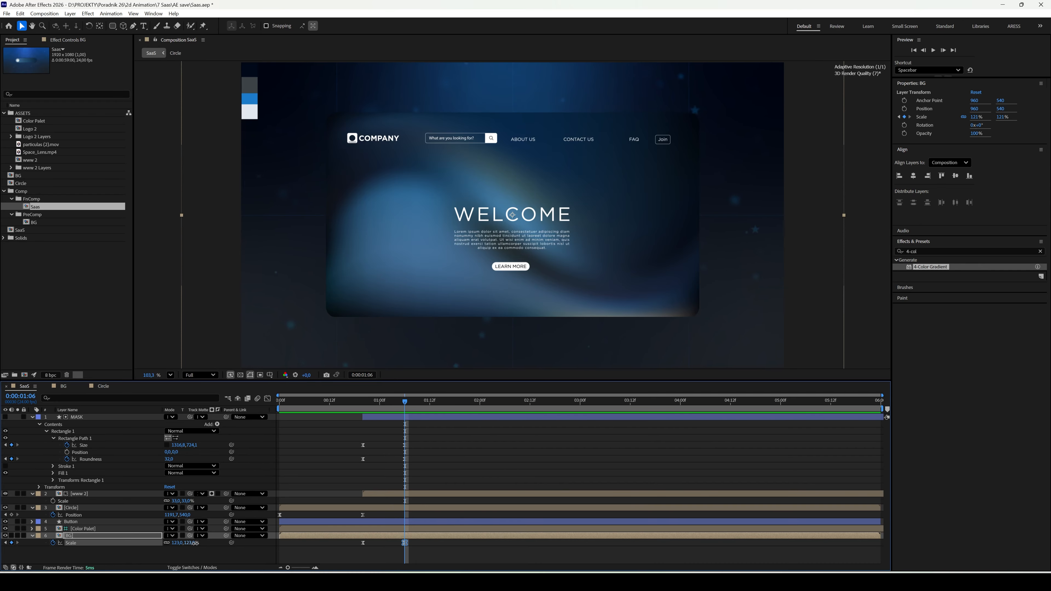
pyautogui.click(314, 402)
pyautogui.press('space')
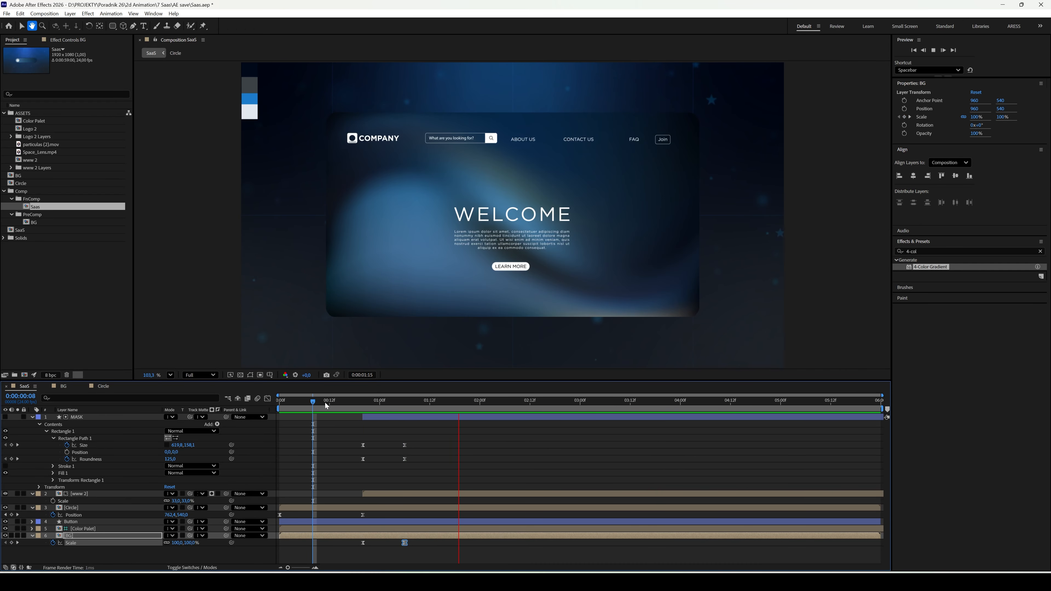
pyautogui.click(366, 400)
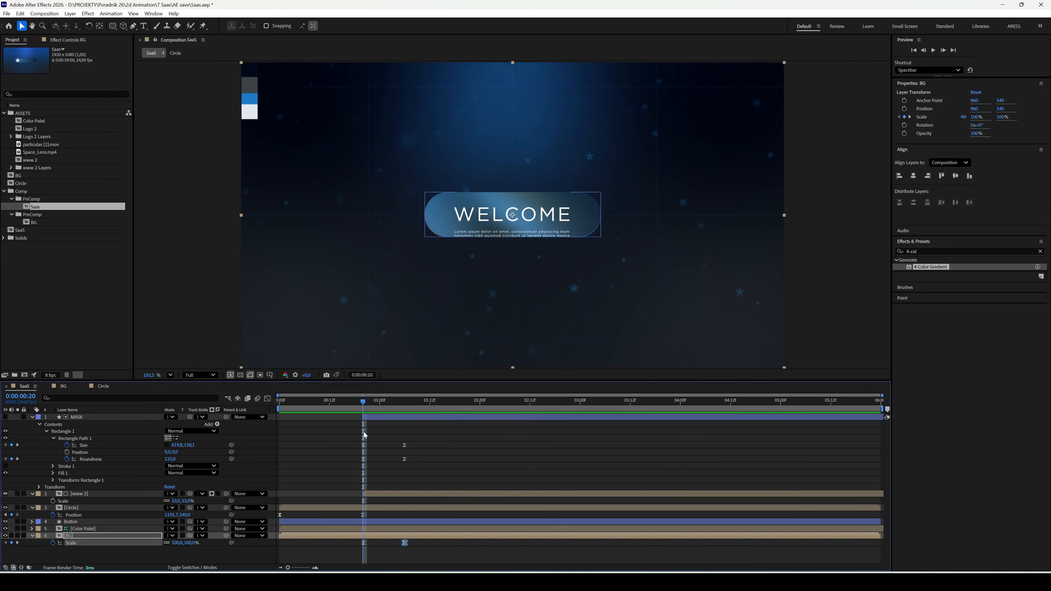
pyautogui.click(404, 402)
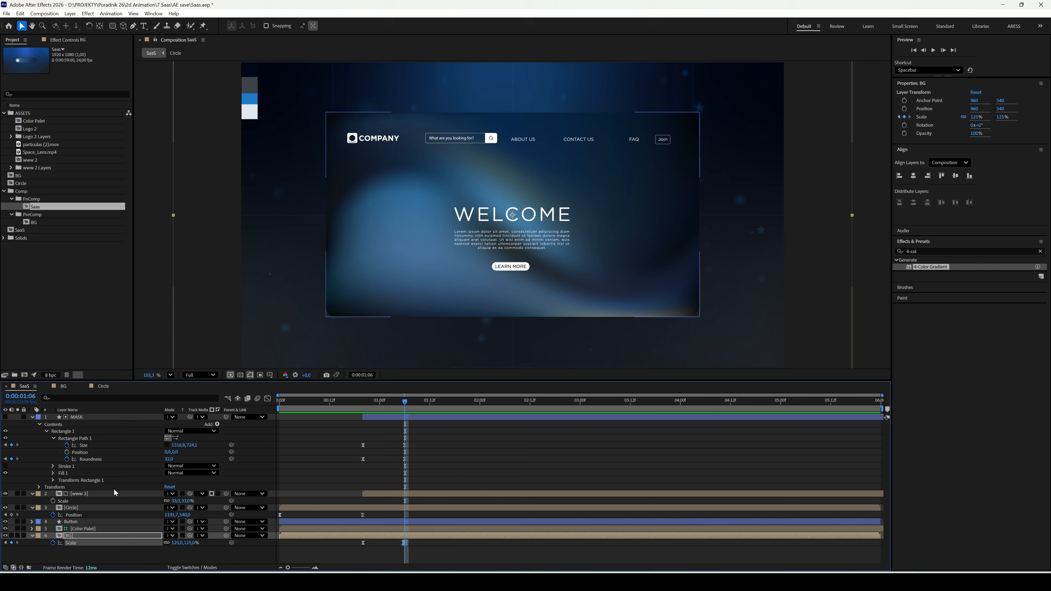
# Open the www 2 composition and briefly hide and reshow Layer 3 to identify its contents.
pyautogui.click(98, 493)
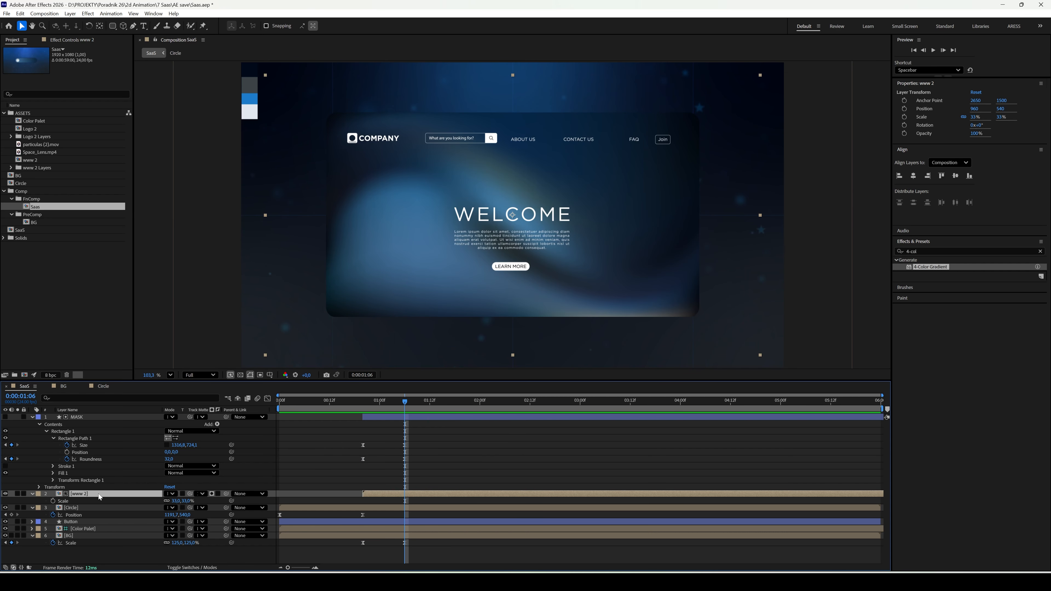
pyautogui.doubleClick(98, 493)
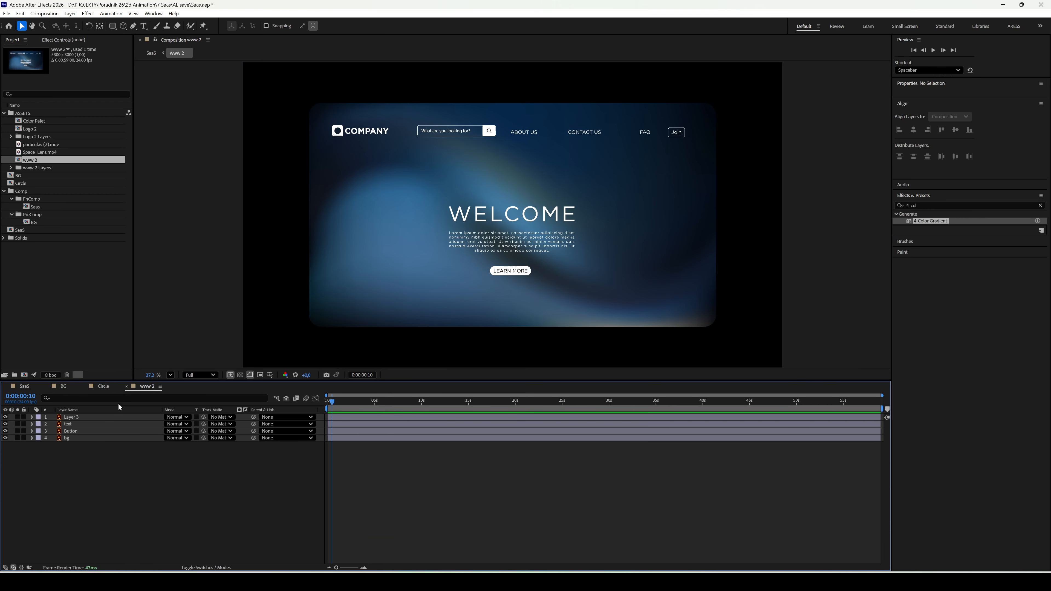
pyautogui.click(6, 418)
pyautogui.click(6, 417)
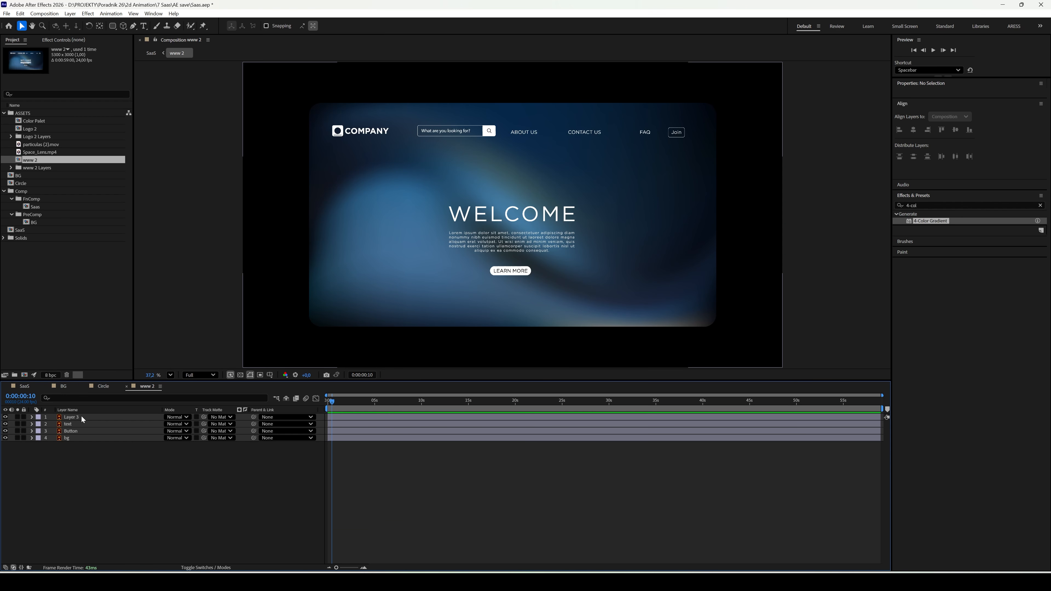
# Animate Layer 3's Scale from 47% at 0:00:00:00 to 100% at 0:00:01:06.
pyautogui.click(334, 417)
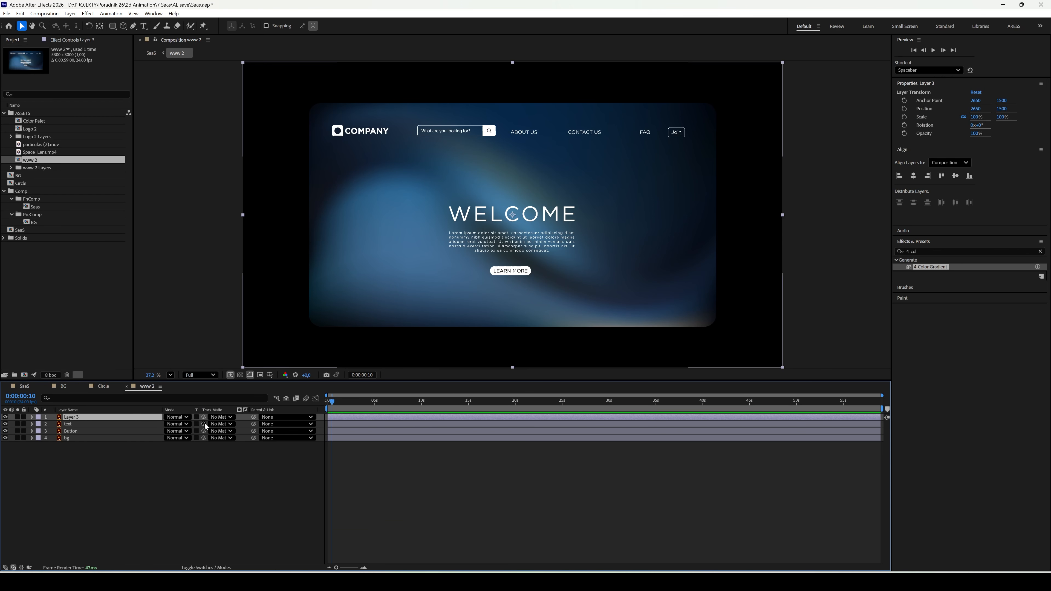
pyautogui.press('s')
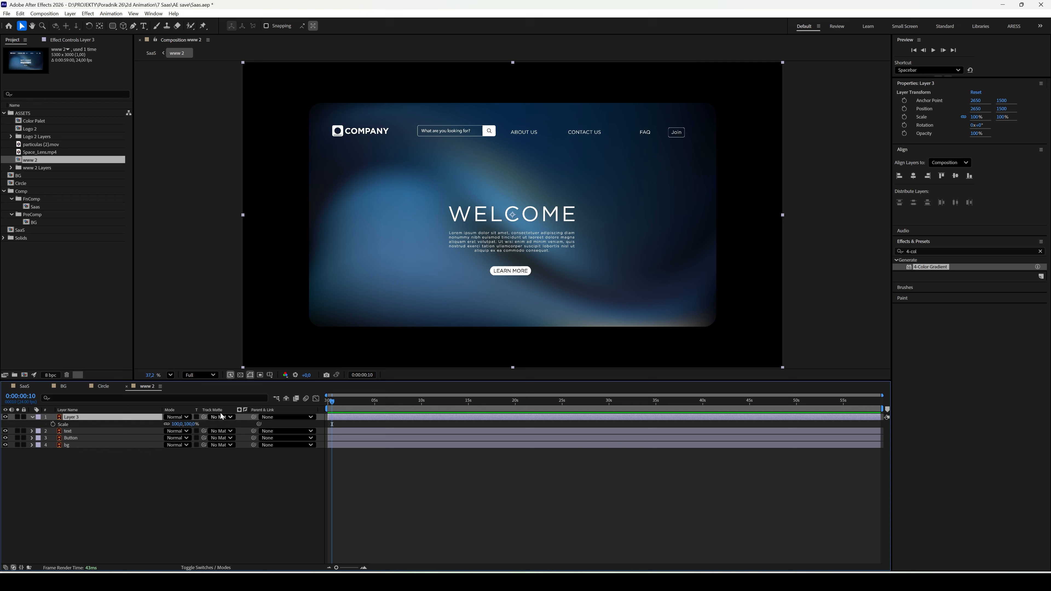
pyautogui.press('Home')
pyautogui.click(53, 424)
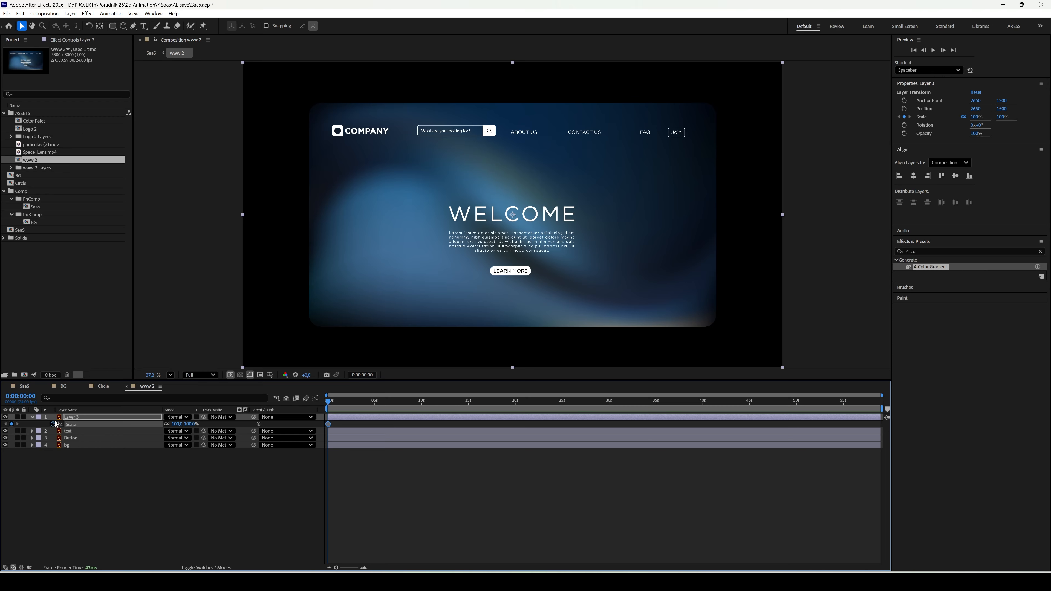
pyautogui.press('space')
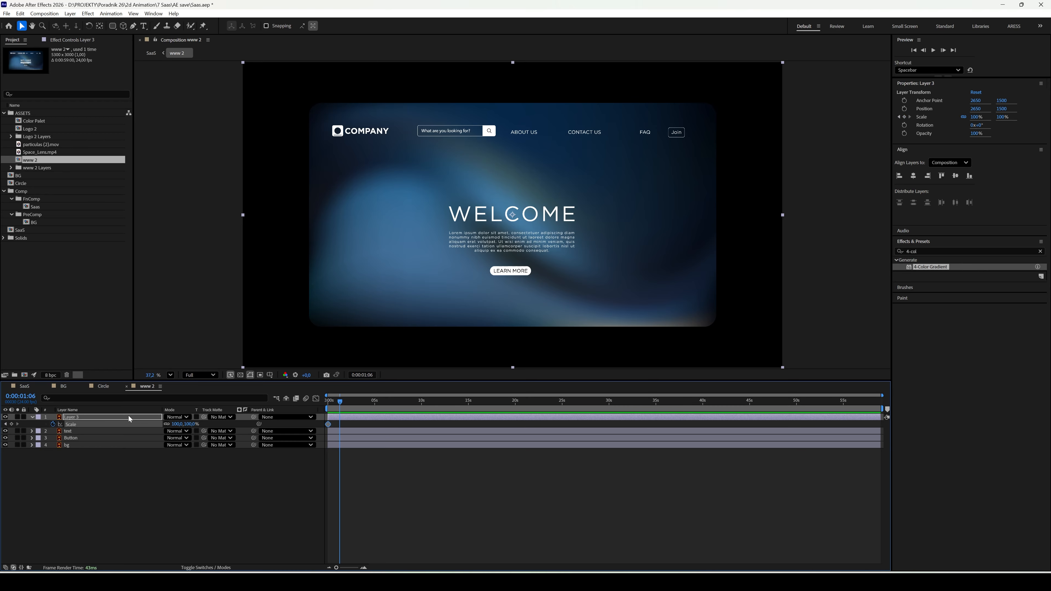
pyautogui.click(12, 424)
pyautogui.click(6, 424)
pyautogui.moveTo(191, 425); pyautogui.dragTo(172, 425)
pyautogui.click(352, 425)
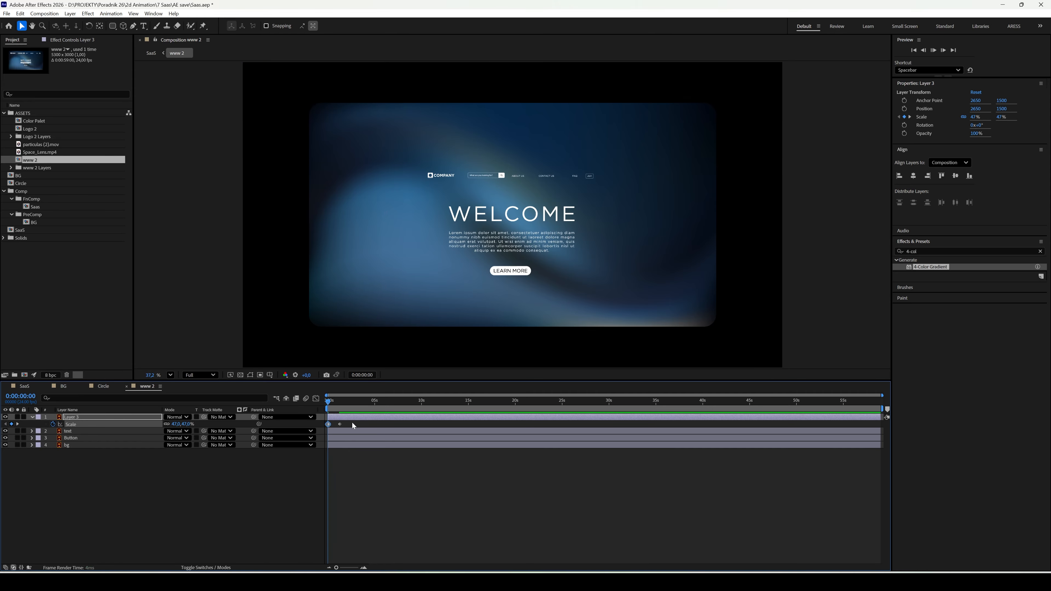
# Shorten Layer 3's scale-up by moving its end keyframe to 0:00:00:19, and easy-ease both Scale keyframes.
pyautogui.press('space')
pyautogui.press('=')
pyautogui.press('=')
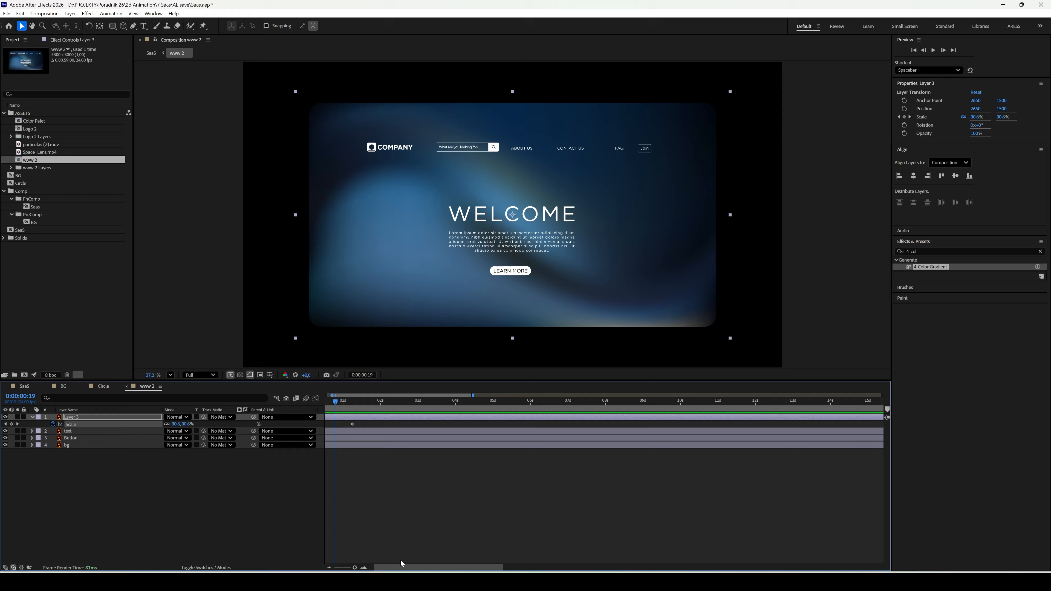
pyautogui.moveTo(402, 564); pyautogui.dragTo(397, 564)
pyautogui.moveTo(374, 424); pyautogui.dragTo(320, 426)
pyautogui.press('F9')
# Reshape Layer 3's Scale speed graph by pulling both ease handles toward the first keyframe, and play back the fast-start motion.
pyautogui.click(316, 399)
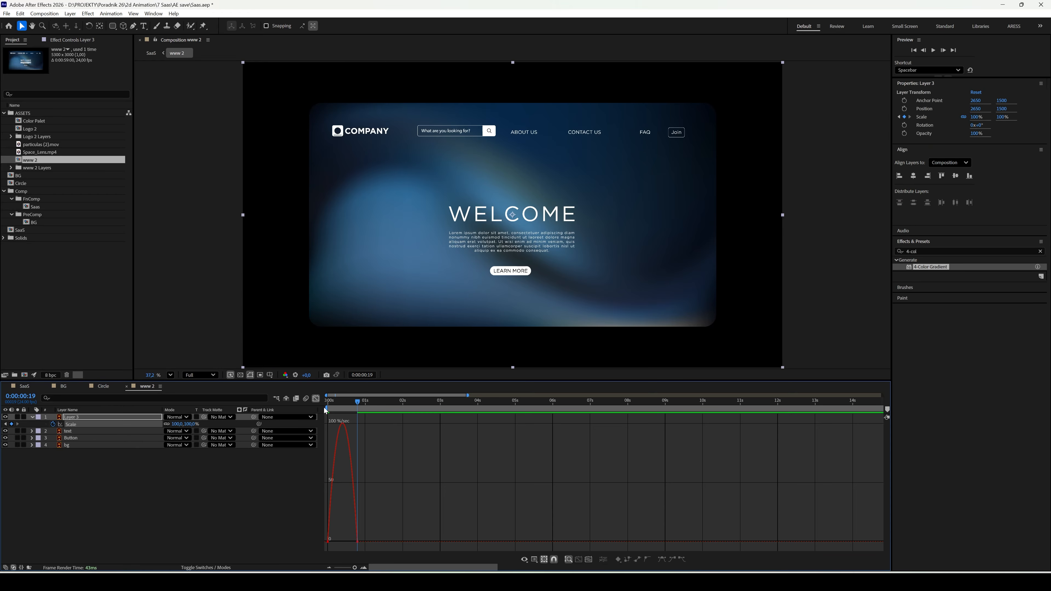
pyautogui.press('=')
pyautogui.press('=')
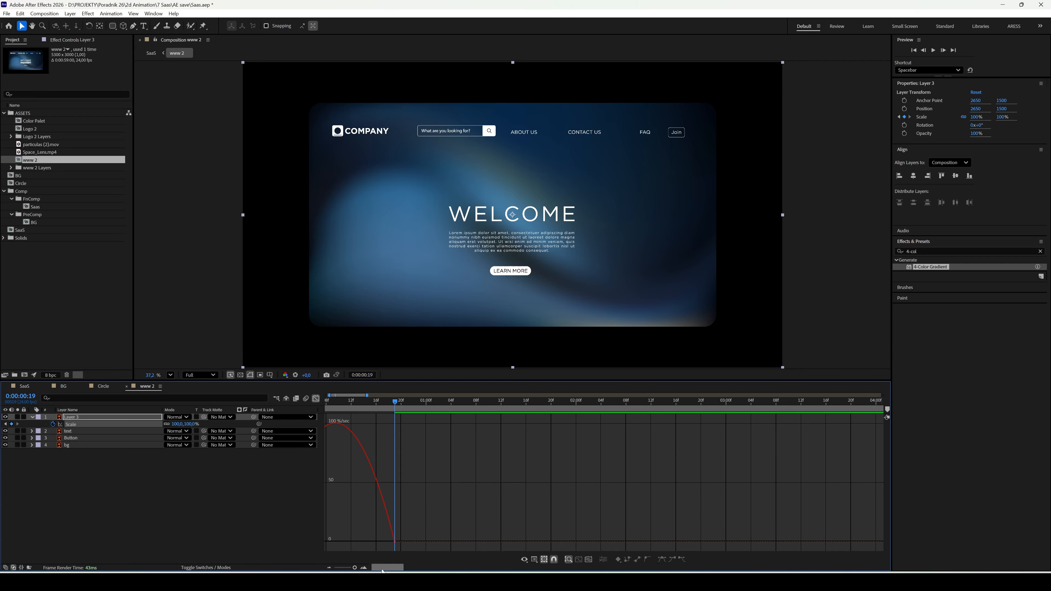
pyautogui.click(446, 545)
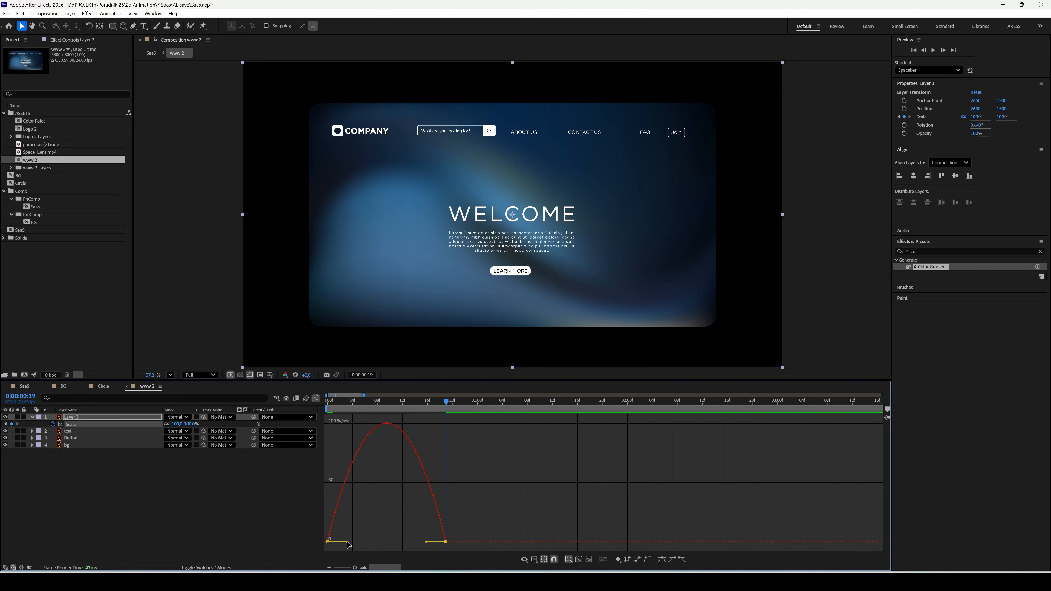
pyautogui.moveTo(348, 543); pyautogui.dragTo(330, 544)
pyautogui.moveTo(426, 543); pyautogui.dragTo(387, 542)
pyautogui.press('space')
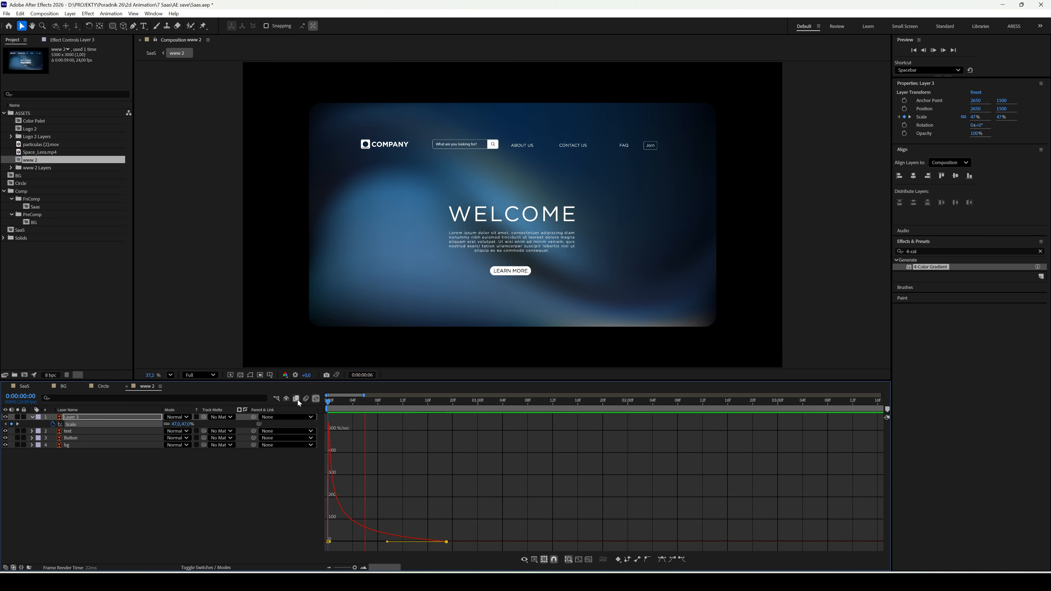
# Return to the layer-bar view and briefly hide and reshow the text layer to check its contents.
pyautogui.click(32, 417)
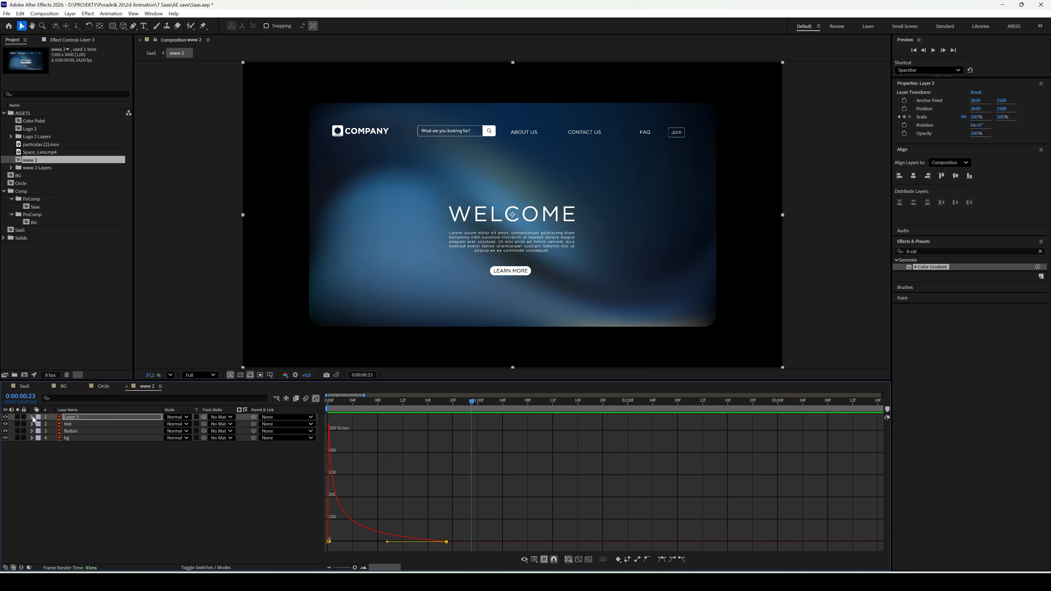
pyautogui.click(71, 424)
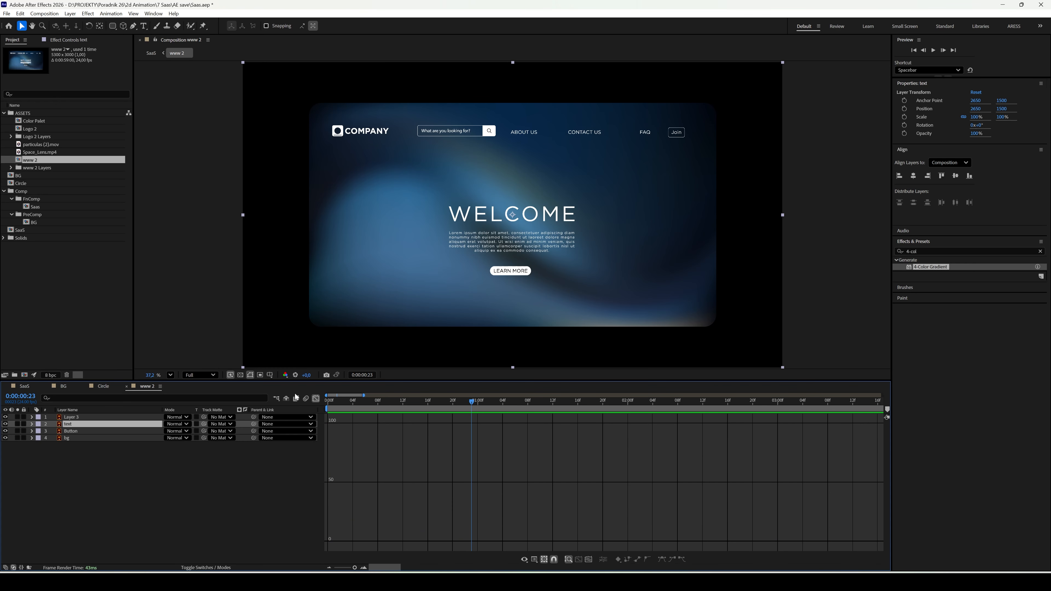
pyautogui.click(316, 399)
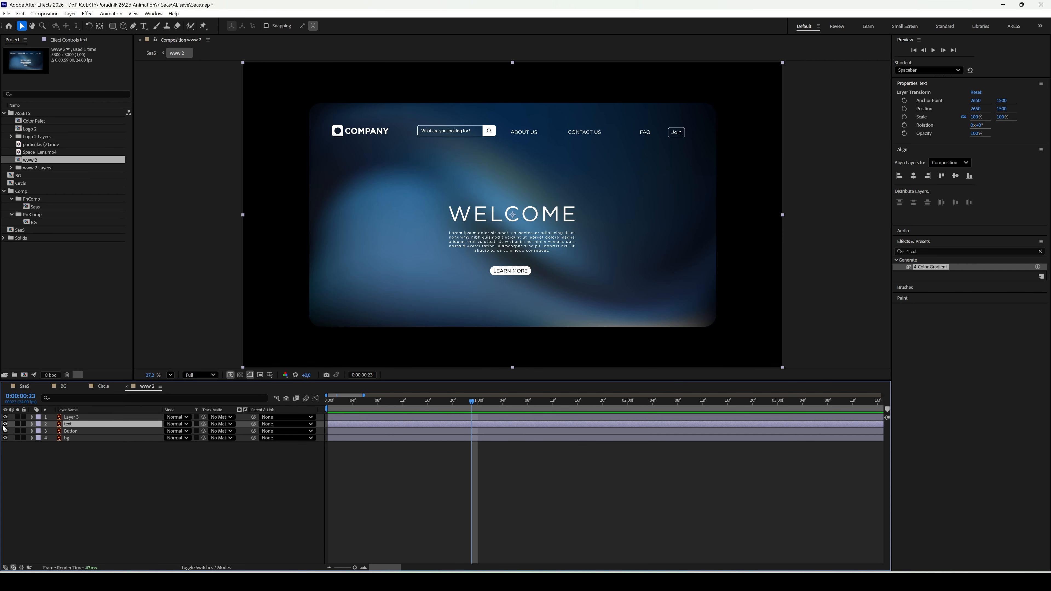
pyautogui.click(5, 424)
pyautogui.click(5, 425)
# Animate the text layer's Opacity from 0% at 0:00:00:00 to 100% at 0:00:00:19, and play back the fade-in.
pyautogui.click(327, 404)
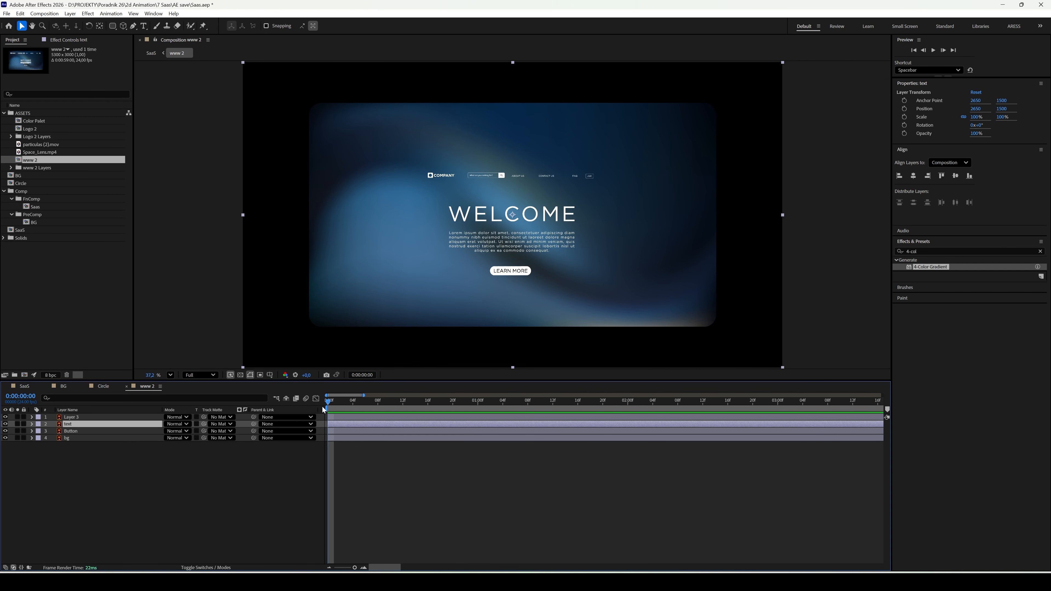
pyautogui.click(94, 417)
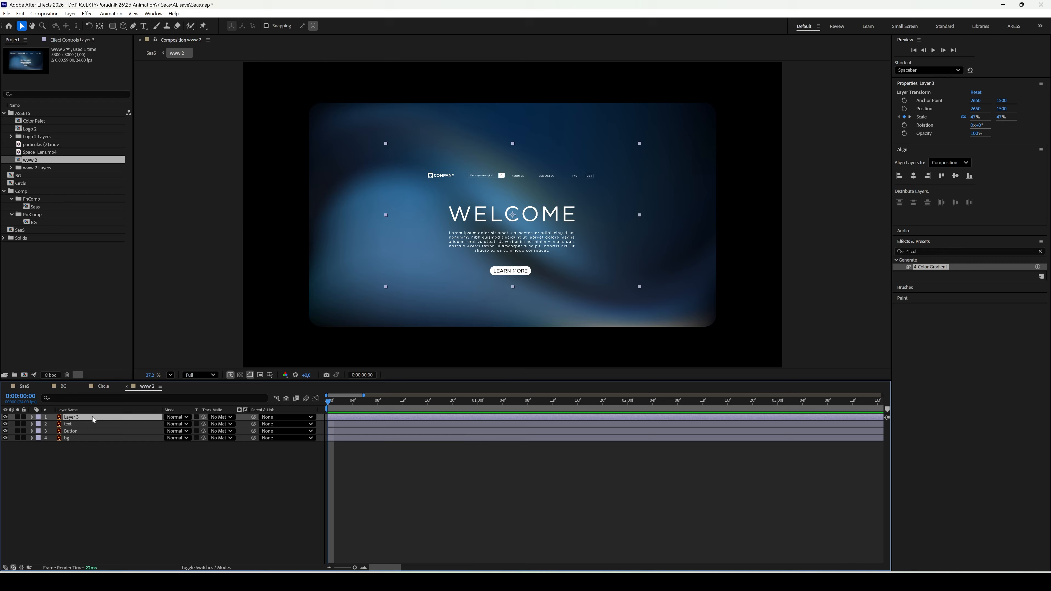
pyautogui.press('u')
pyautogui.click(79, 431)
pyautogui.press('t')
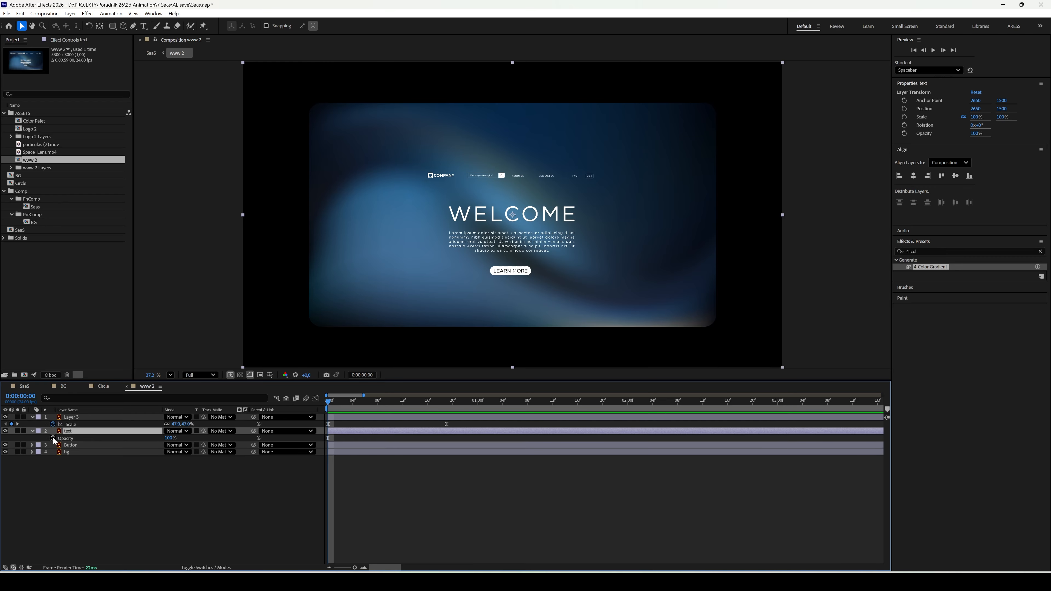
pyautogui.click(53, 438)
pyautogui.press('k')
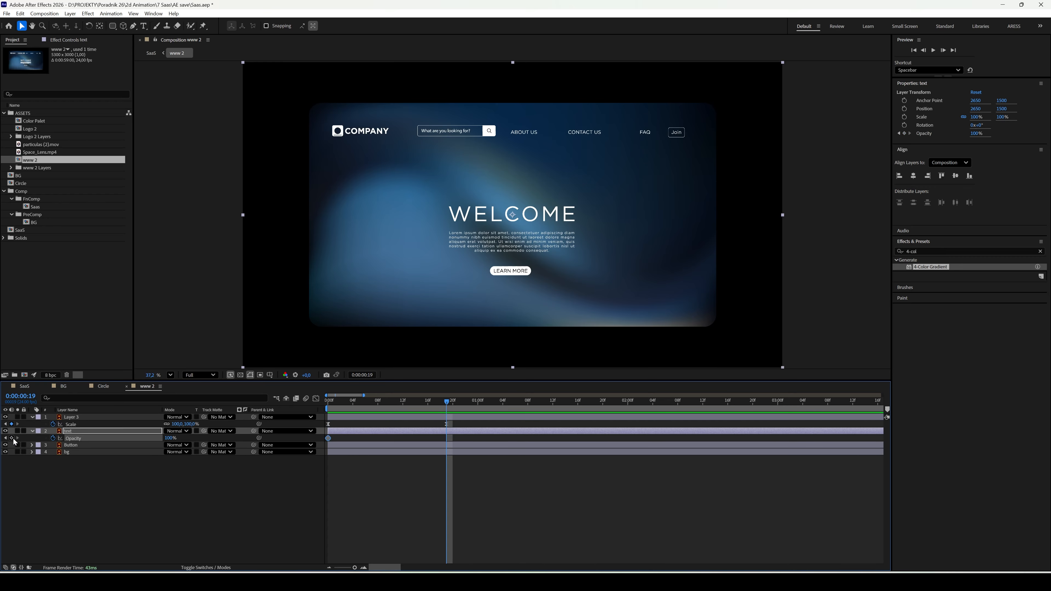
pyautogui.click(6, 438)
pyautogui.click(170, 438)
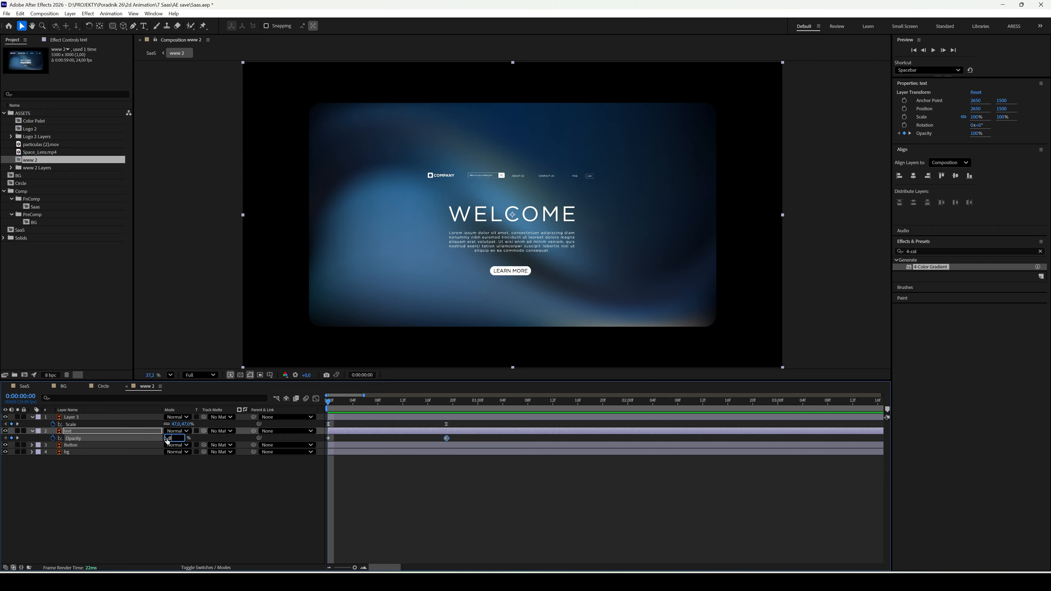
pyautogui.write('0')
pyautogui.press('Return')
pyautogui.press('space')
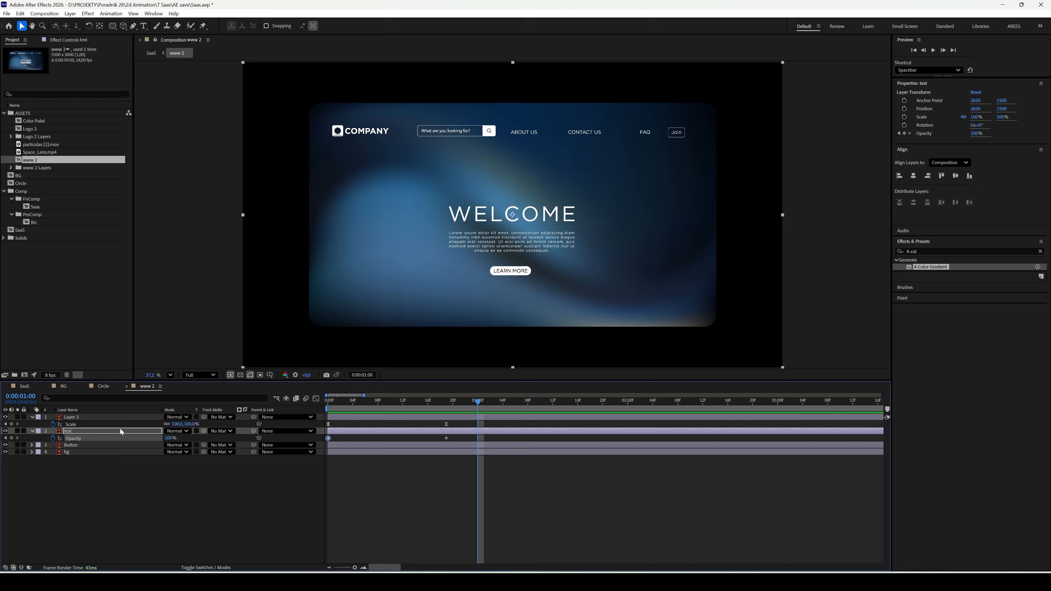
# Convert the Button vector layer into an editable shape layer with Create Shapes from Vector Layer.
pyautogui.click(67, 445)
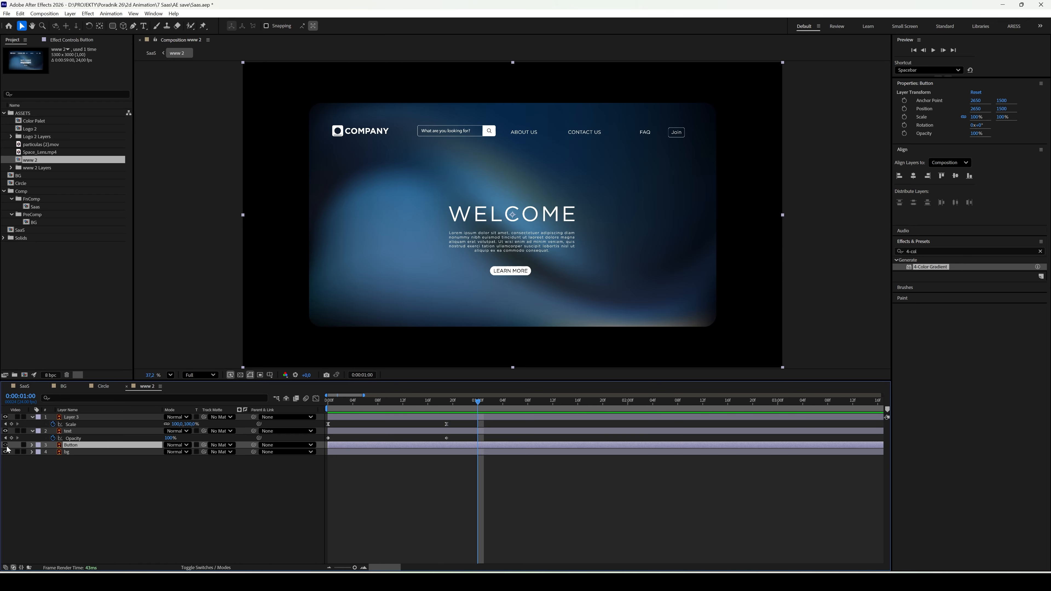
pyautogui.rightClick(83, 452)
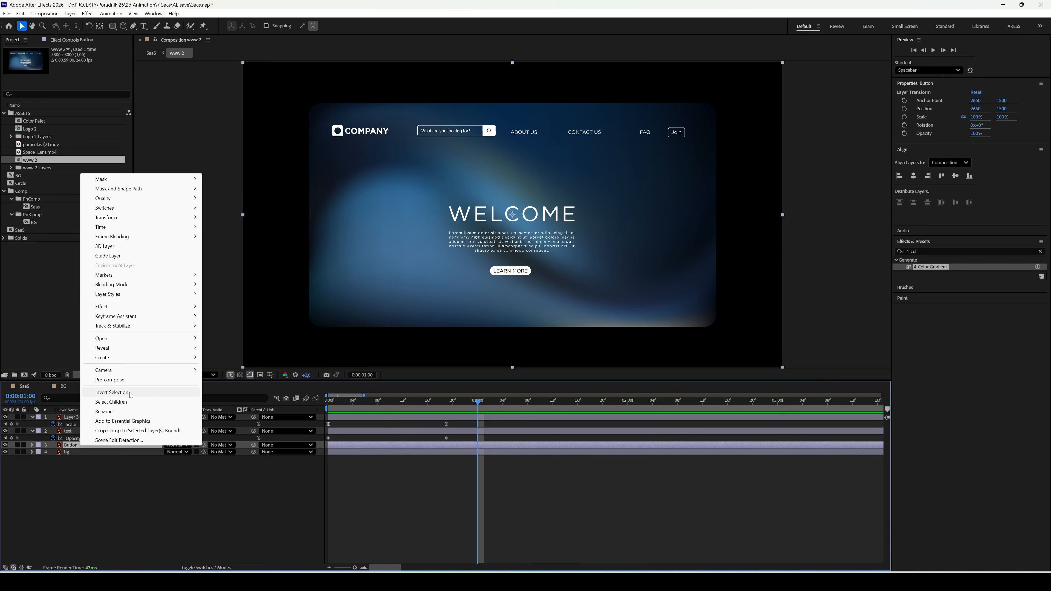
pyautogui.moveTo(138, 361)
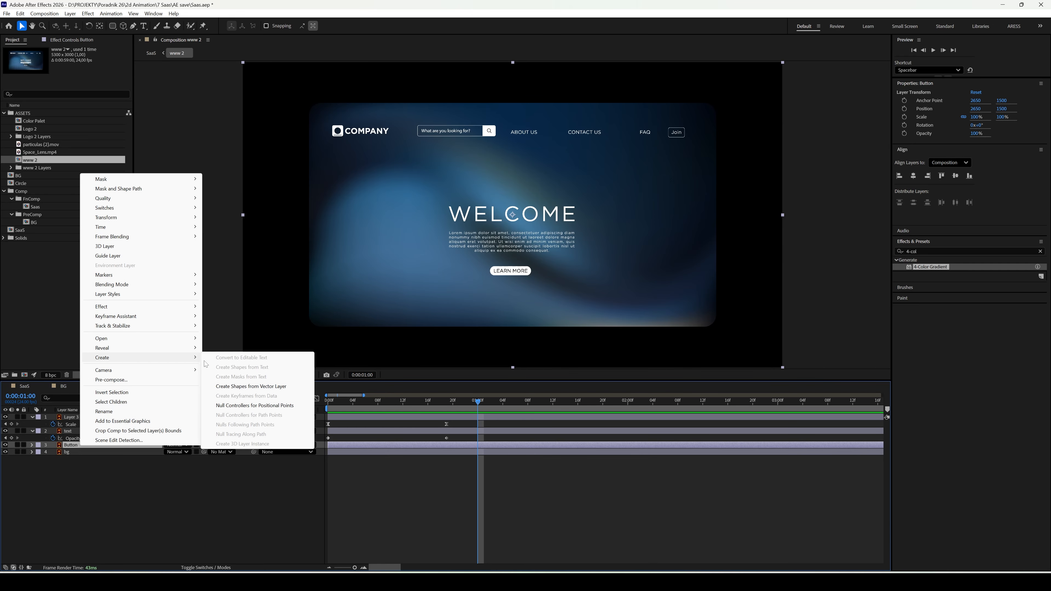
pyautogui.click(250, 386)
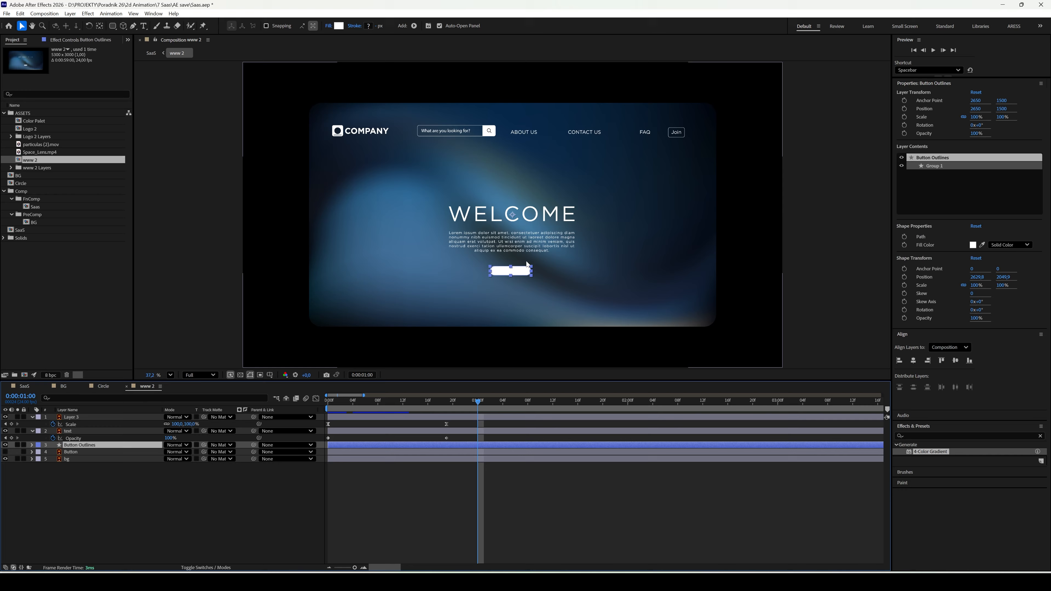
# Keyframe the Button Outlines path at 0:00:00:19 and 0:00:00:00, shrinking it to a small round shape at its left end on the first frame.
pyautogui.scroll(3, 527, 264)
pyautogui.scroll(1, 521, 310)
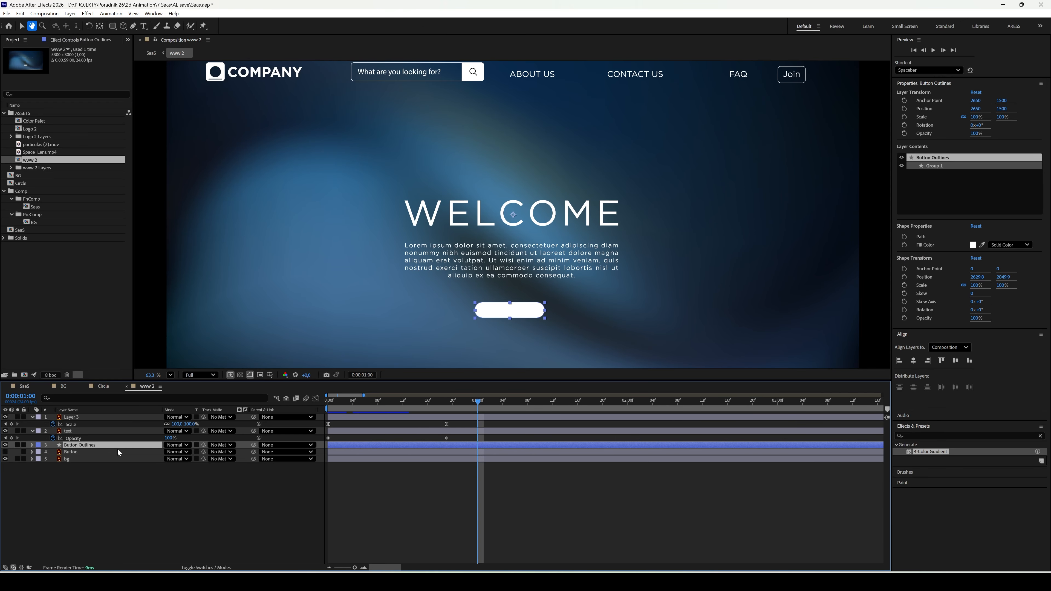
pyautogui.click(31, 445)
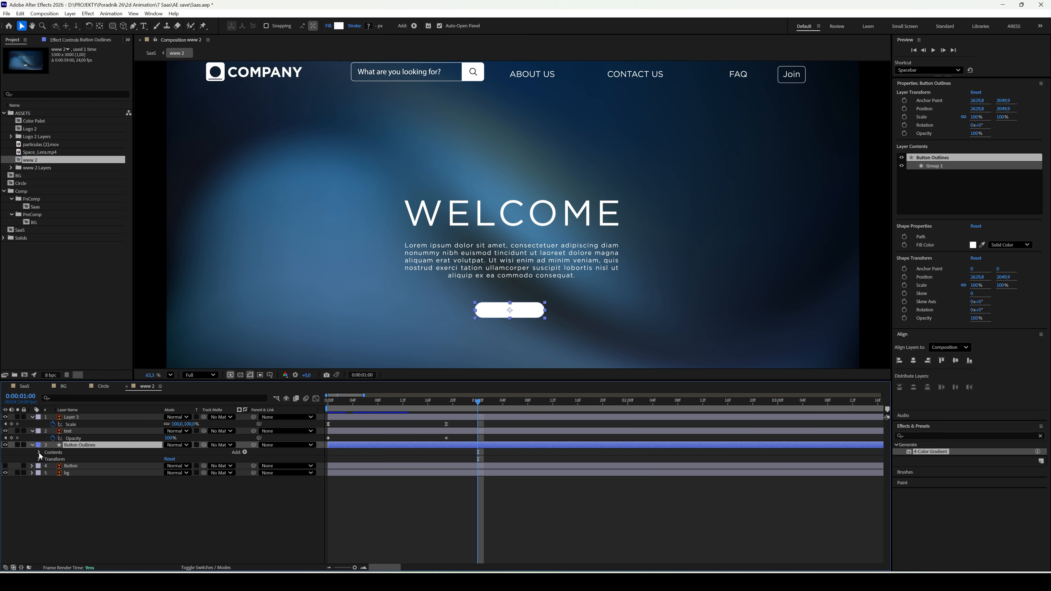
pyautogui.click(40, 452)
pyautogui.click(47, 459)
pyautogui.click(60, 467)
pyautogui.click(54, 466)
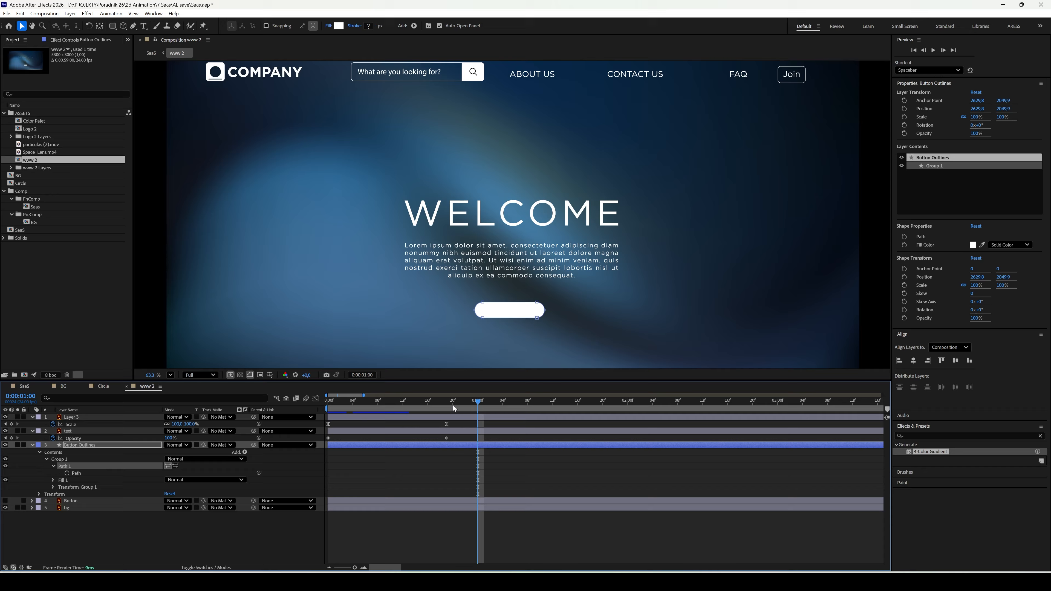
pyautogui.press('j')
pyautogui.click(67, 474)
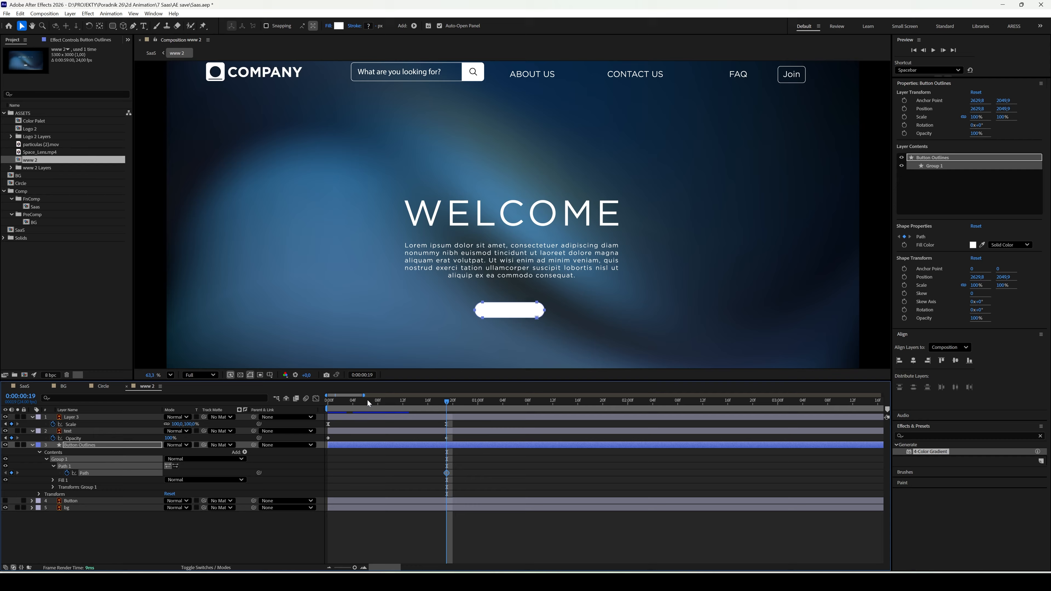
pyautogui.press('Home')
pyautogui.click(13, 474)
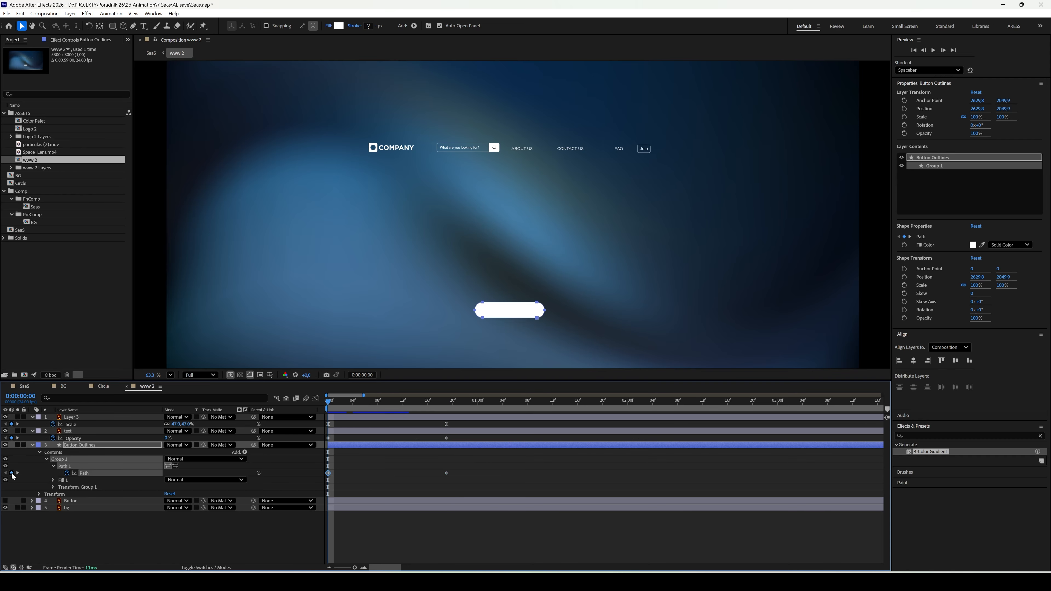
pyautogui.moveTo(568, 330); pyautogui.dragTo(491, 312)
pyautogui.press('space')
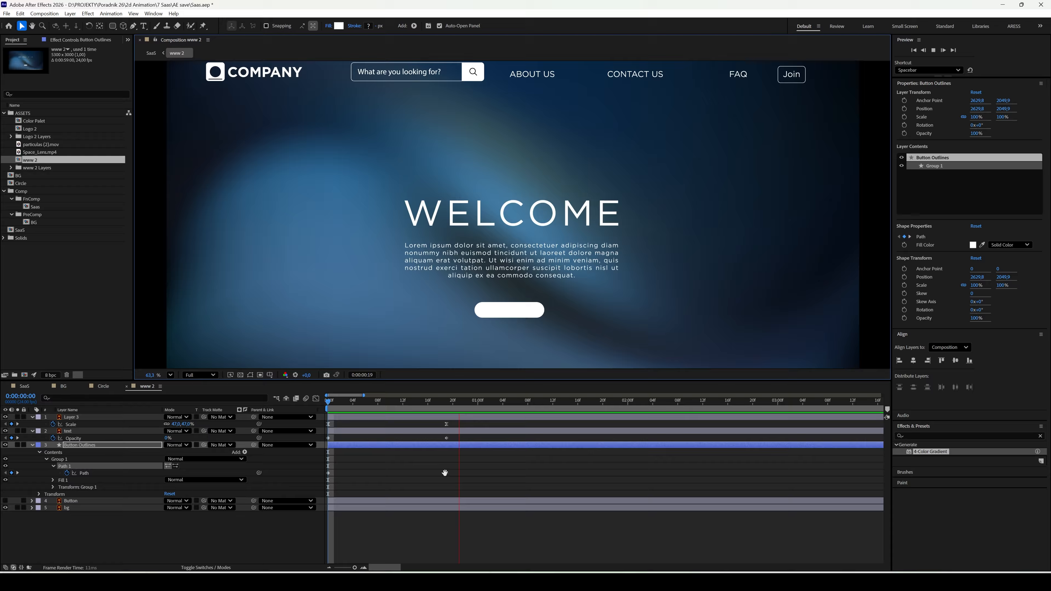
# Easy-ease the button's Path keyframes and pull their speed-graph handles toward the start, preview it, and return to the layer-bar view.
pyautogui.moveTo(452, 470); pyautogui.dragTo(328, 474)
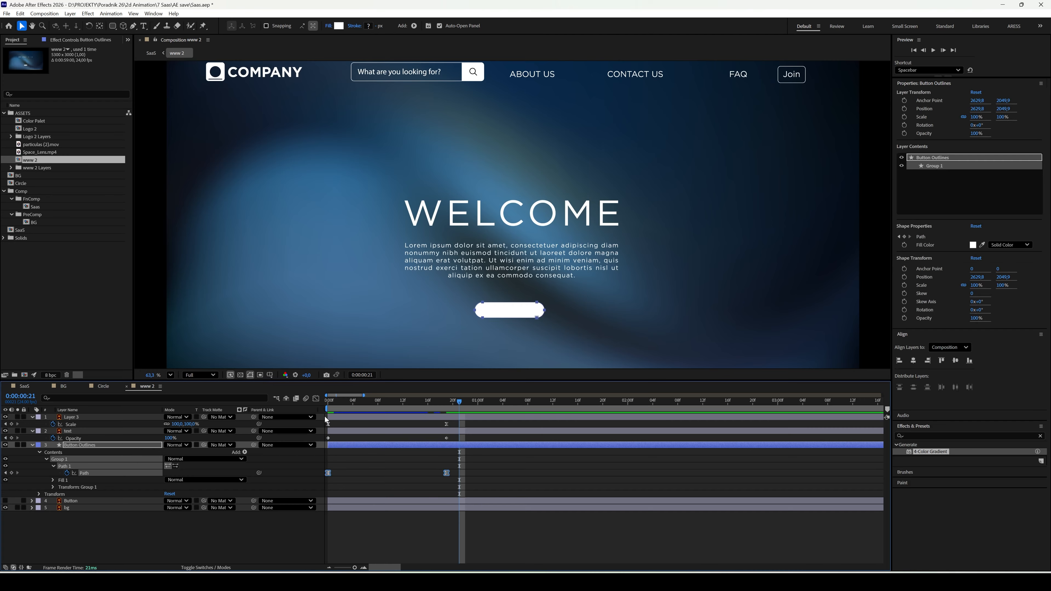
pyautogui.click(317, 399)
pyautogui.click(446, 542)
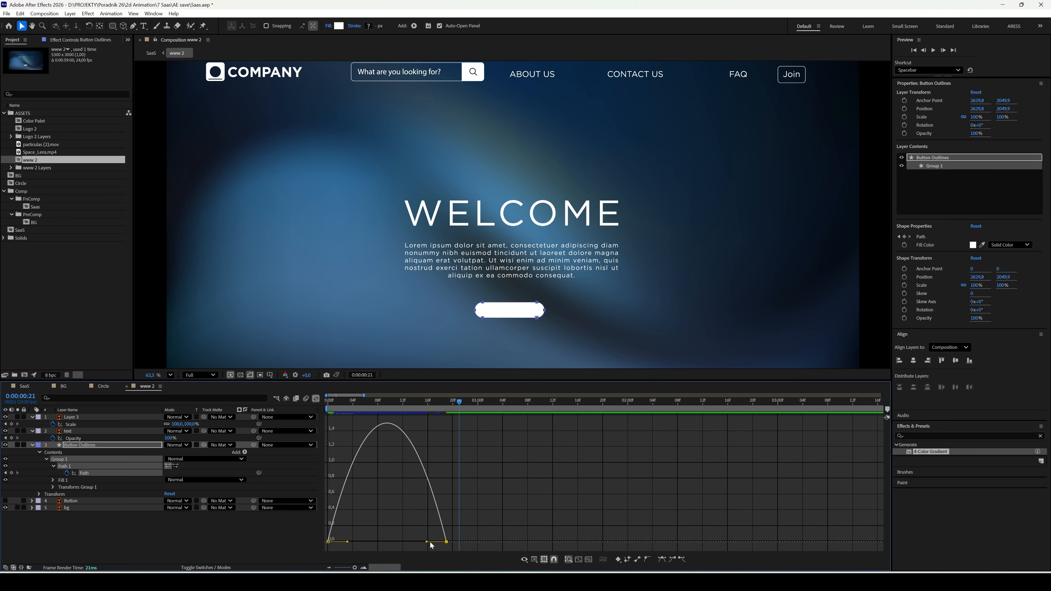
pyautogui.moveTo(427, 543); pyautogui.dragTo(336, 544)
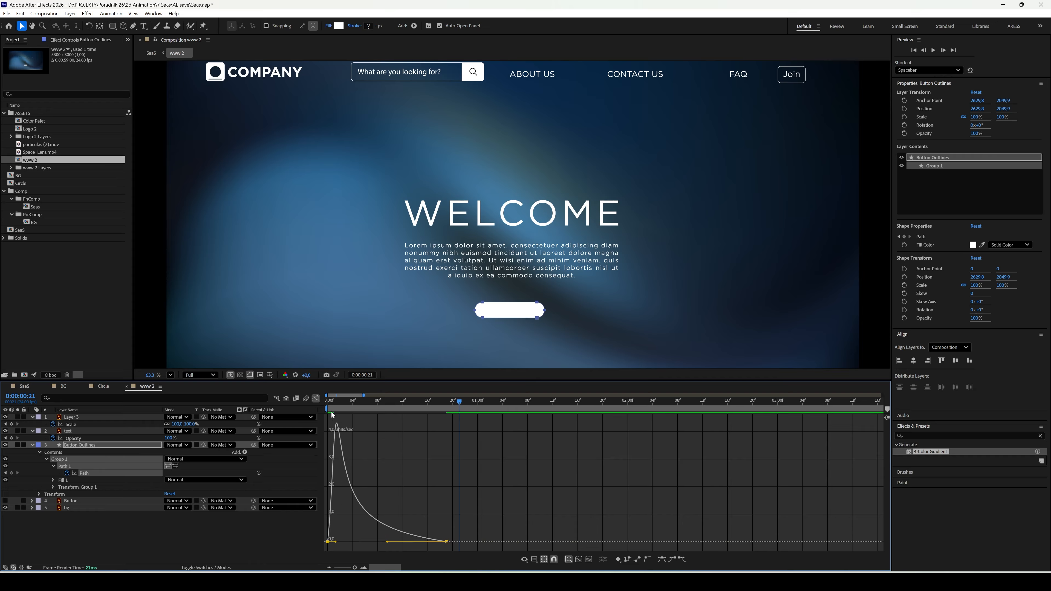
pyautogui.moveTo(332, 402); pyautogui.dragTo(296, 405)
pyautogui.press('space')
pyautogui.click(30, 445)
pyautogui.click(181, 479)
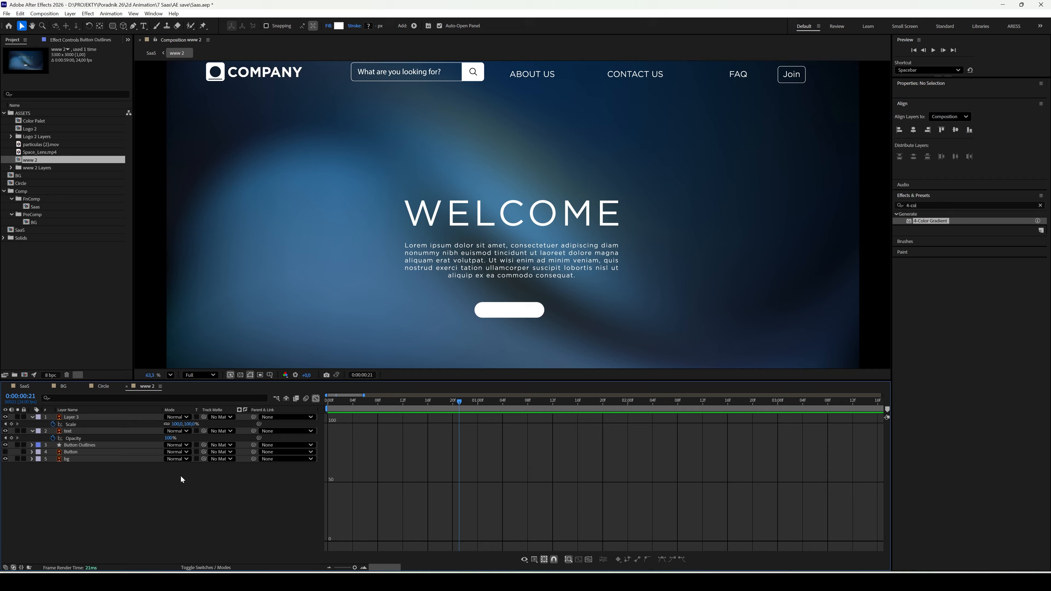
pyautogui.click(315, 399)
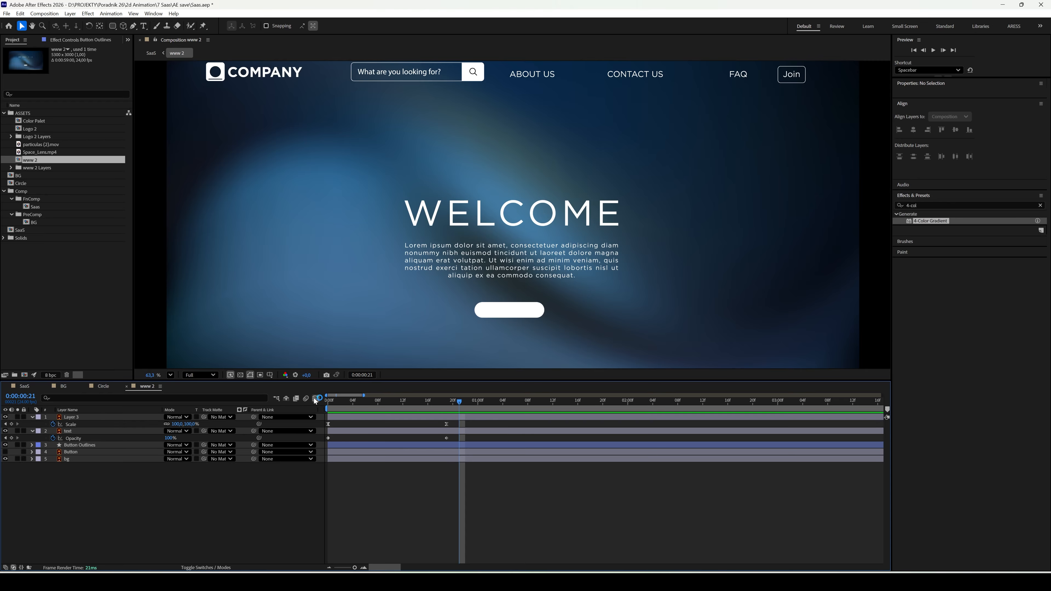
# Add a "LEARN MORE" text layer and centre it on the white button shape.
pyautogui.hotkey('ctrl', 't')
pyautogui.click(485, 308)
pyautogui.write('LE')
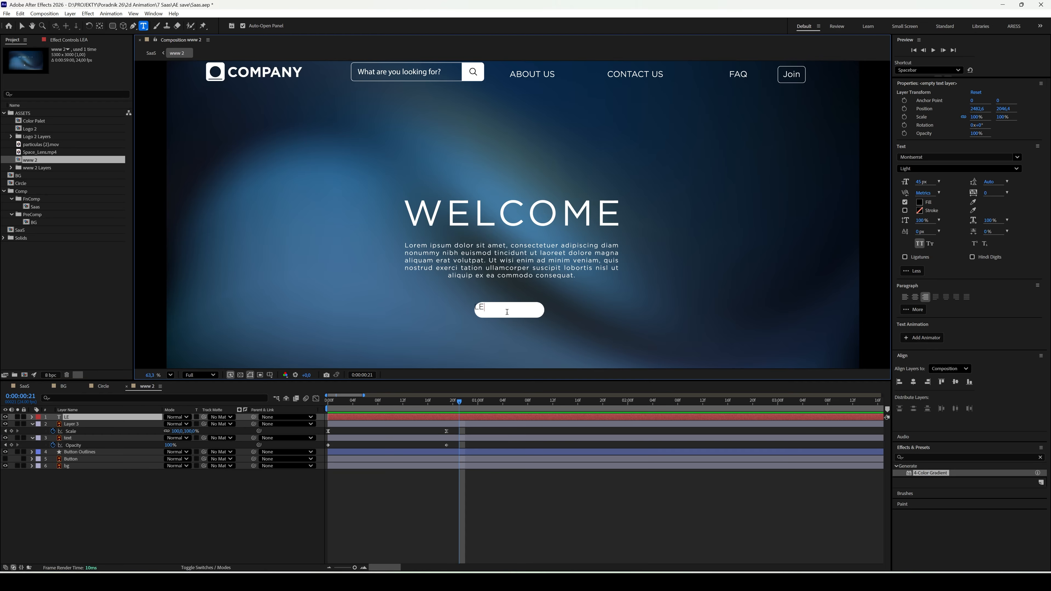
pyautogui.write('ARN MORE')
pyautogui.click(22, 26)
pyautogui.click(914, 381)
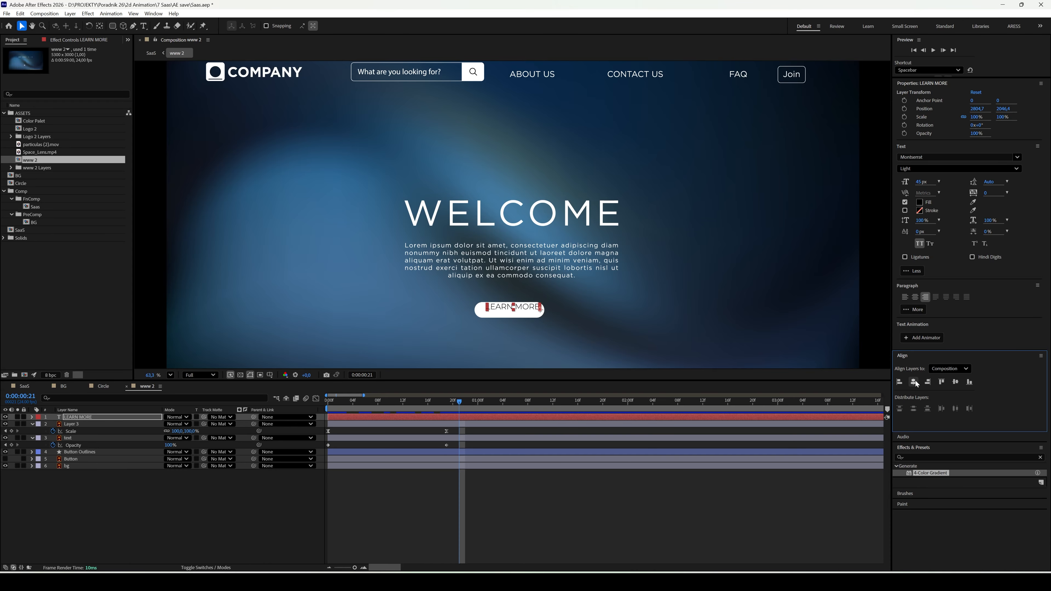
pyautogui.click(524, 304)
pyautogui.moveTo(524, 304); pyautogui.dragTo(519, 308)
# Place the LEARN MORE layer directly above Button Outlines and use that shape as its track matte, keeping the button shape visible.
pyautogui.moveTo(135, 418); pyautogui.dragTo(128, 451)
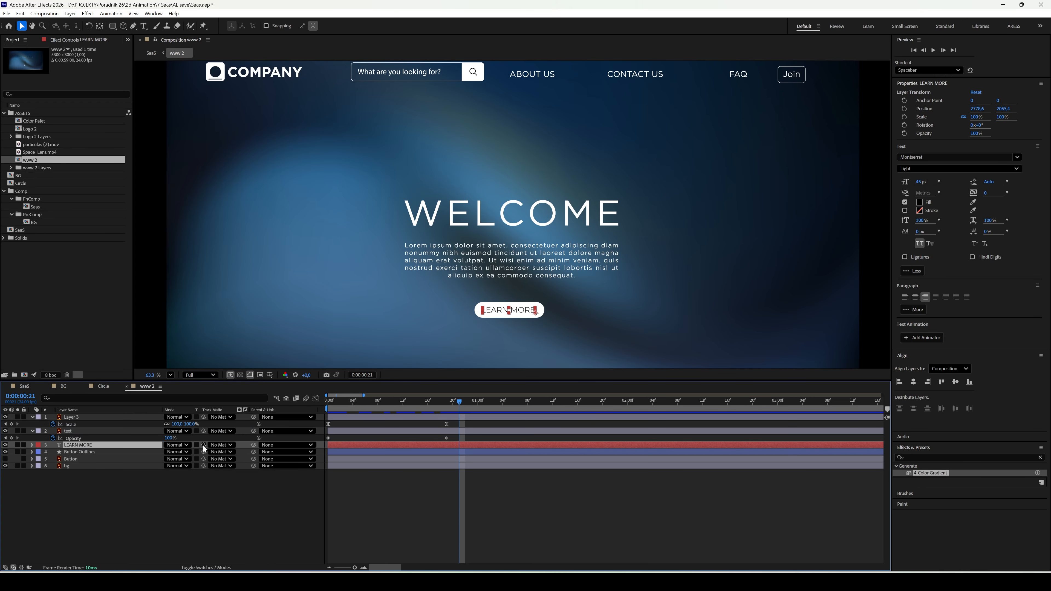
pyautogui.moveTo(203, 445); pyautogui.dragTo(154, 455)
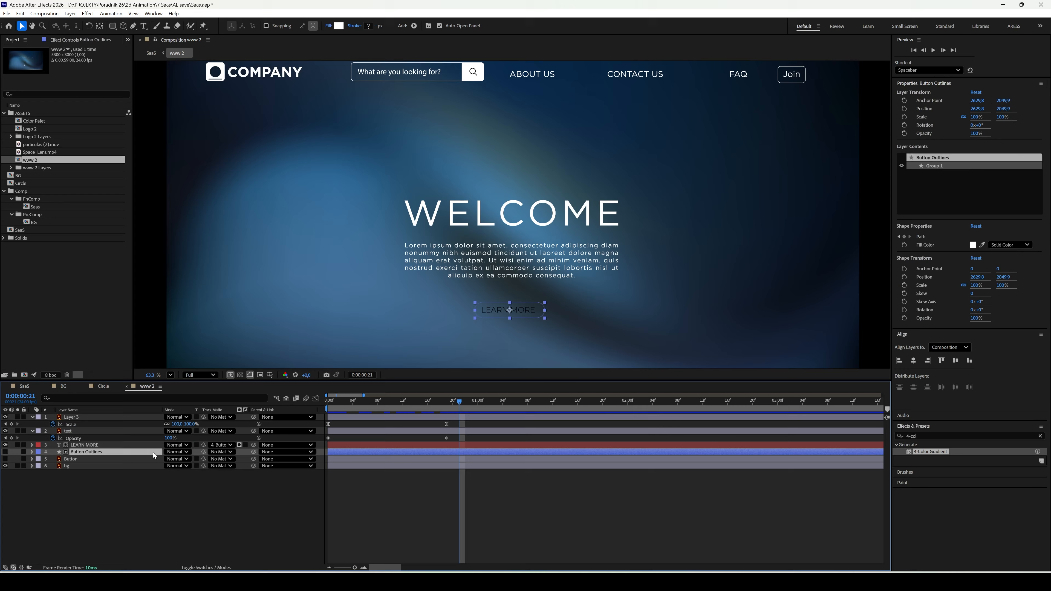
pyautogui.click(6, 452)
pyautogui.moveTo(342, 404); pyautogui.dragTo(326, 404)
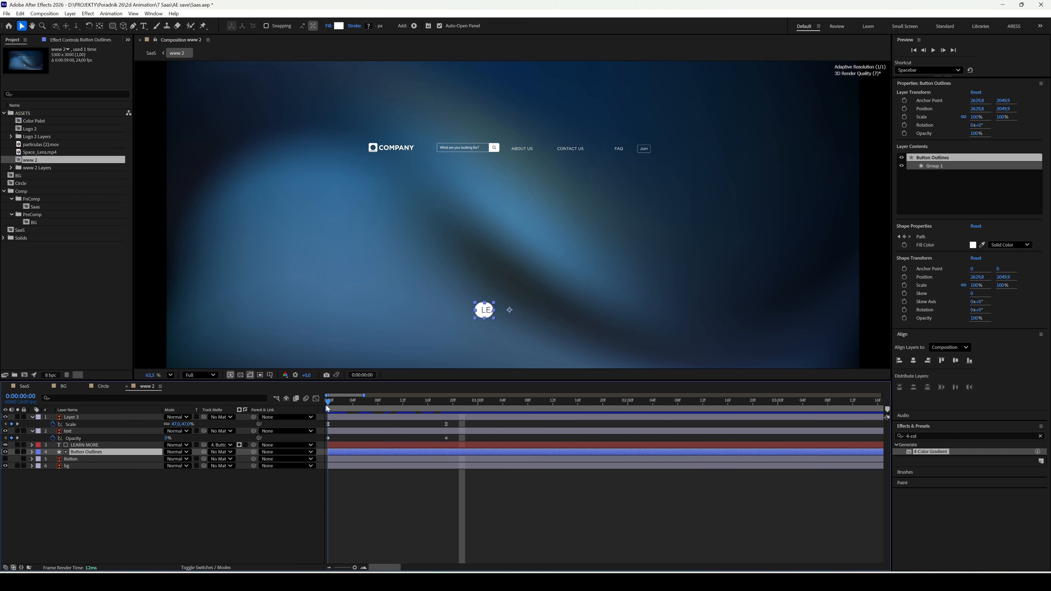
pyautogui.click(88, 446)
pyautogui.click(5, 445)
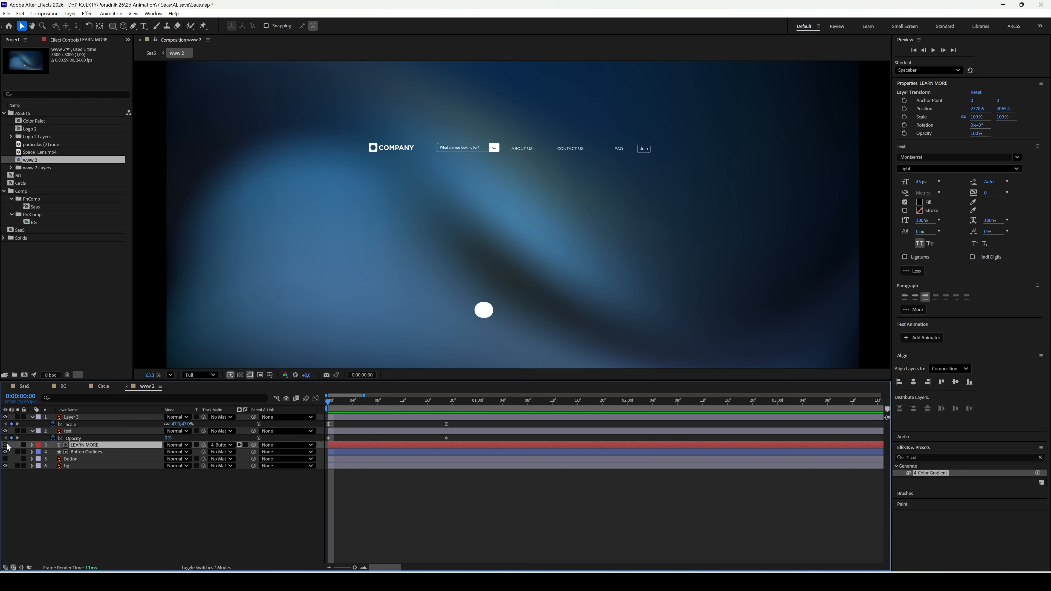
pyautogui.click(6, 446)
# Add a Scale text animator to the LEARN MORE layer and set its Scale to 0%.
pyautogui.click(32, 445)
pyautogui.click(245, 452)
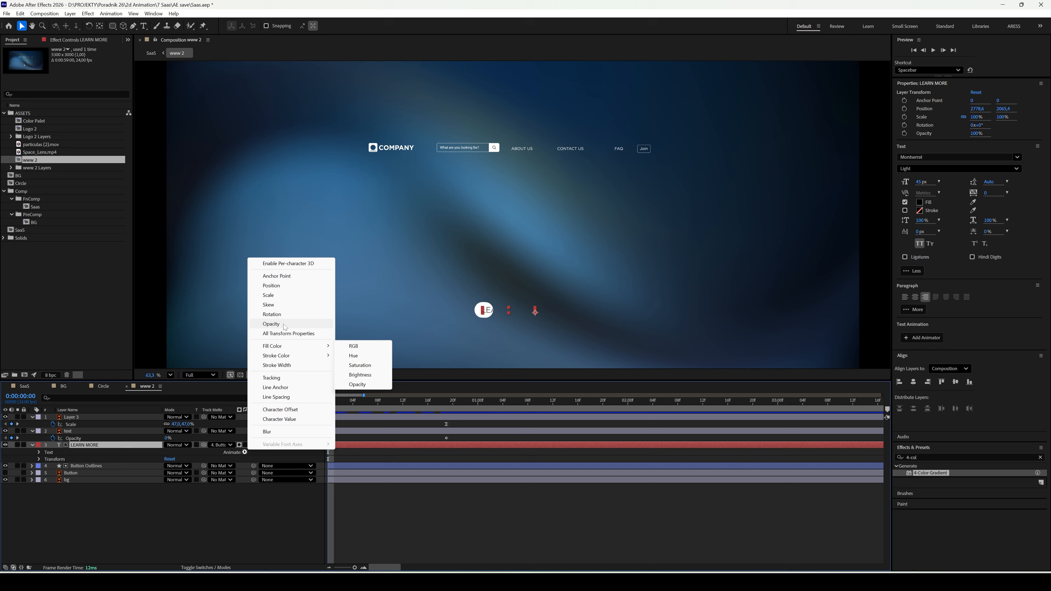
pyautogui.click(271, 295)
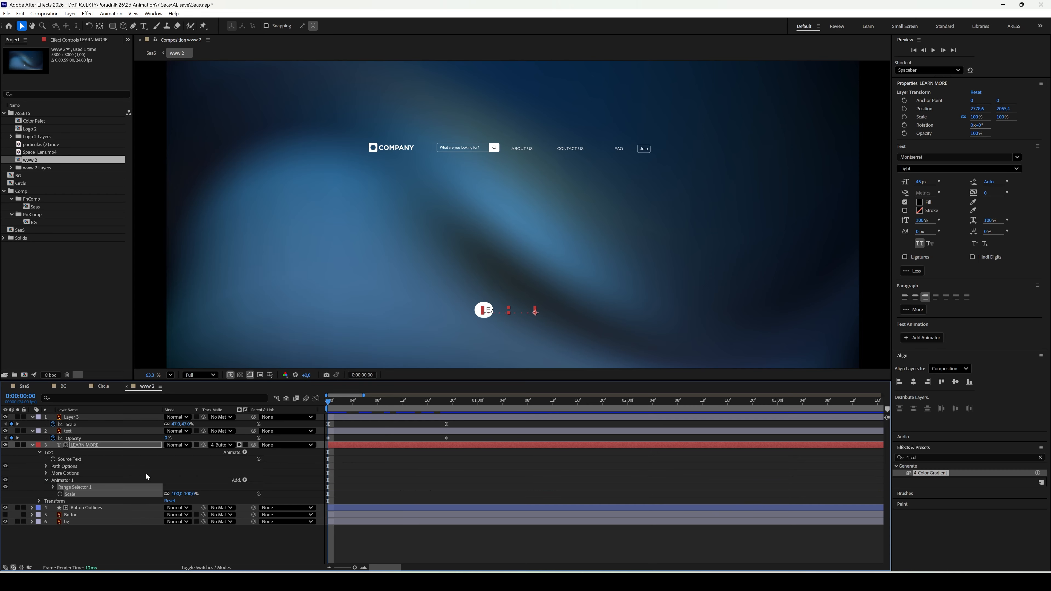
pyautogui.click(53, 488)
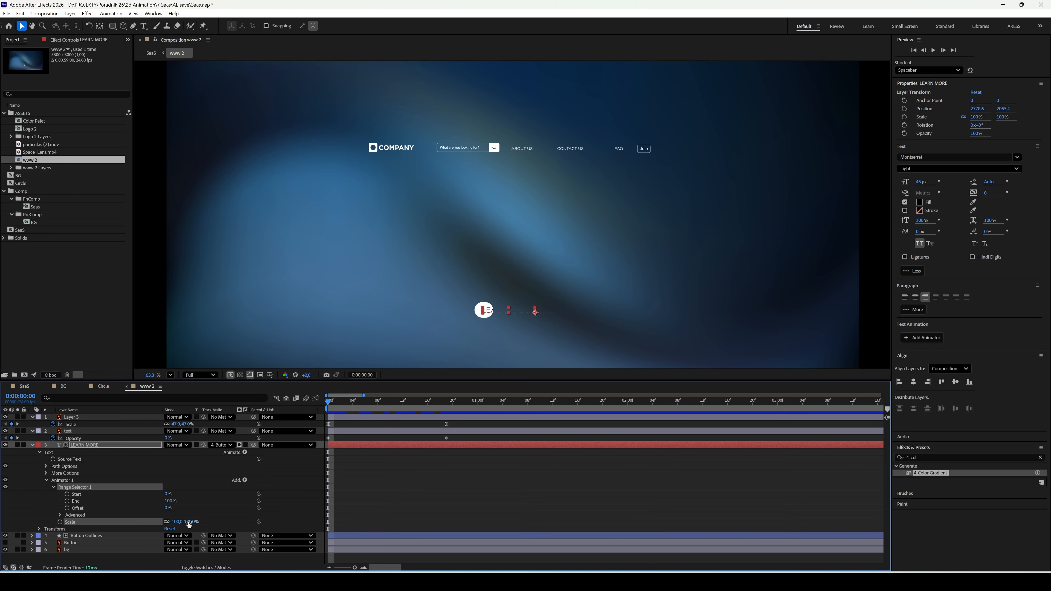
pyautogui.moveTo(187, 522); pyautogui.dragTo(98, 523)
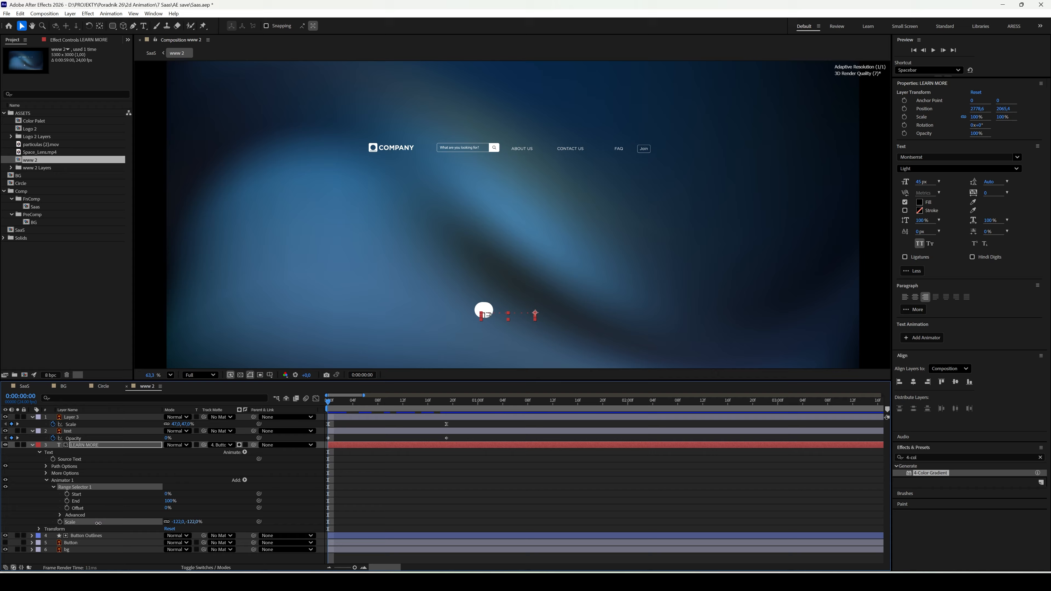
pyautogui.click(189, 522)
pyautogui.write('0')
pyautogui.press('Return')
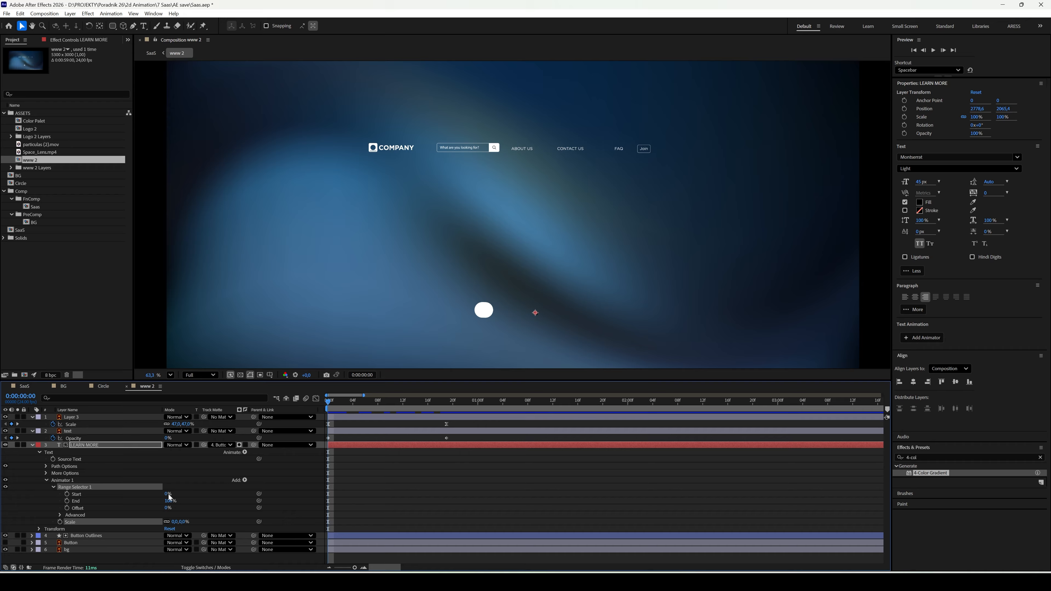
# Animate the LEARN MORE Range Selector's Start from 0% at 0:00:00:00 to 100% at 0:00:00:19.
pyautogui.moveTo(174, 495); pyautogui.dragTo(161, 495)
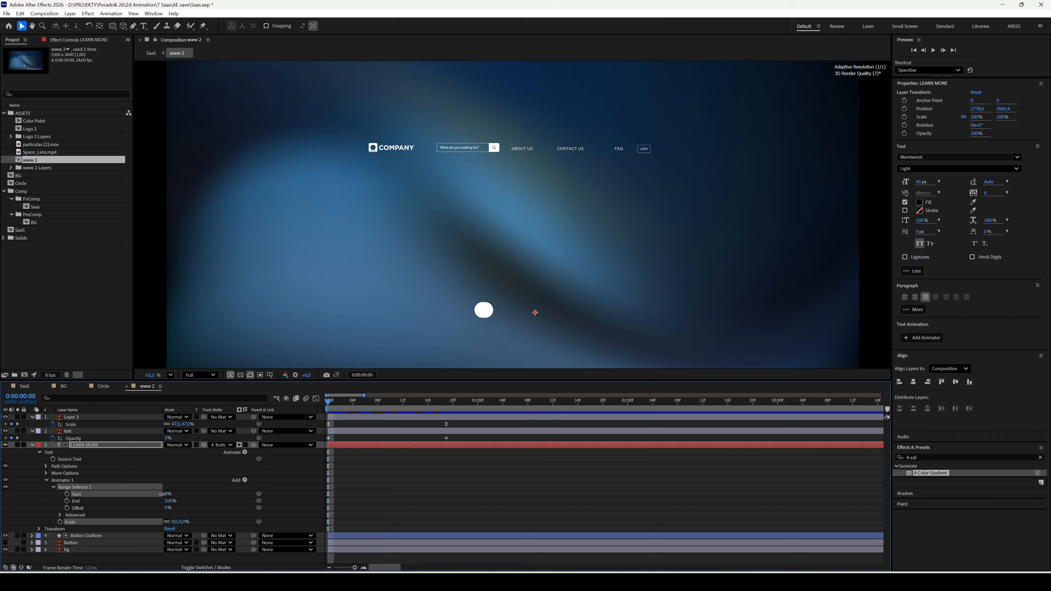
pyautogui.click(67, 494)
pyautogui.moveTo(437, 404); pyautogui.dragTo(446, 404)
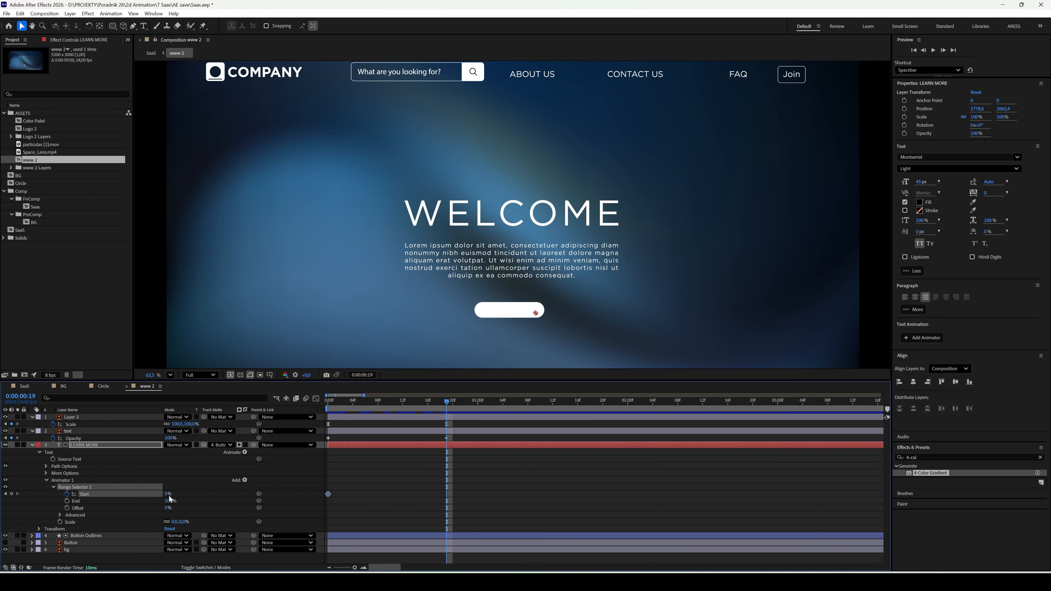
pyautogui.moveTo(168, 494); pyautogui.dragTo(215, 494)
# Ease the LEARN MORE Range Selector's Start keyframes with a speed curve that peaks early and slows gradually to the end, and preview it.
pyautogui.moveTo(466, 502); pyautogui.dragTo(327, 489)
pyautogui.click(316, 399)
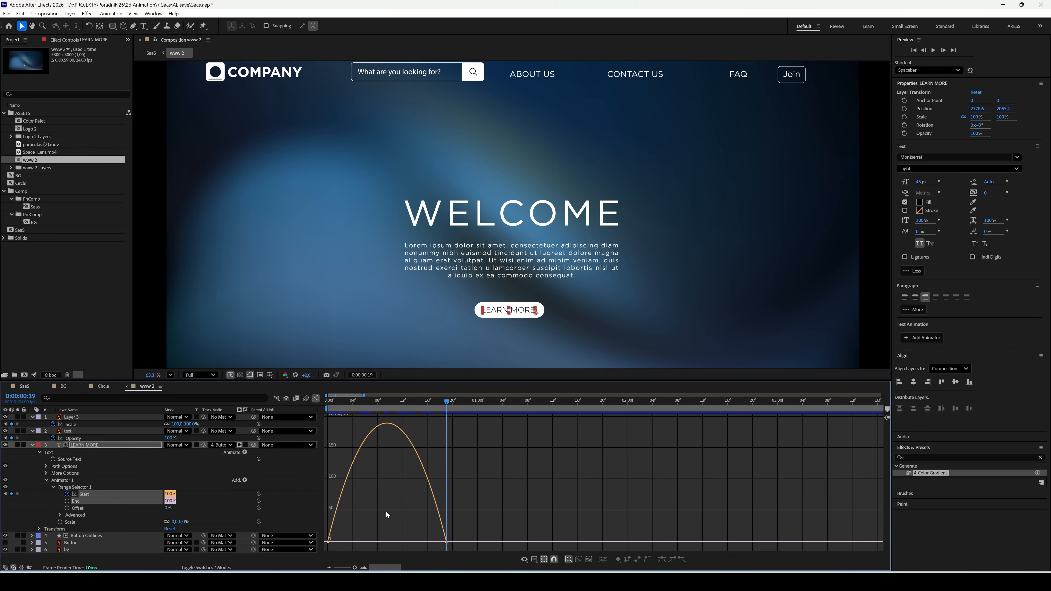
pyautogui.moveTo(429, 544); pyautogui.dragTo(382, 545)
pyautogui.press('space')
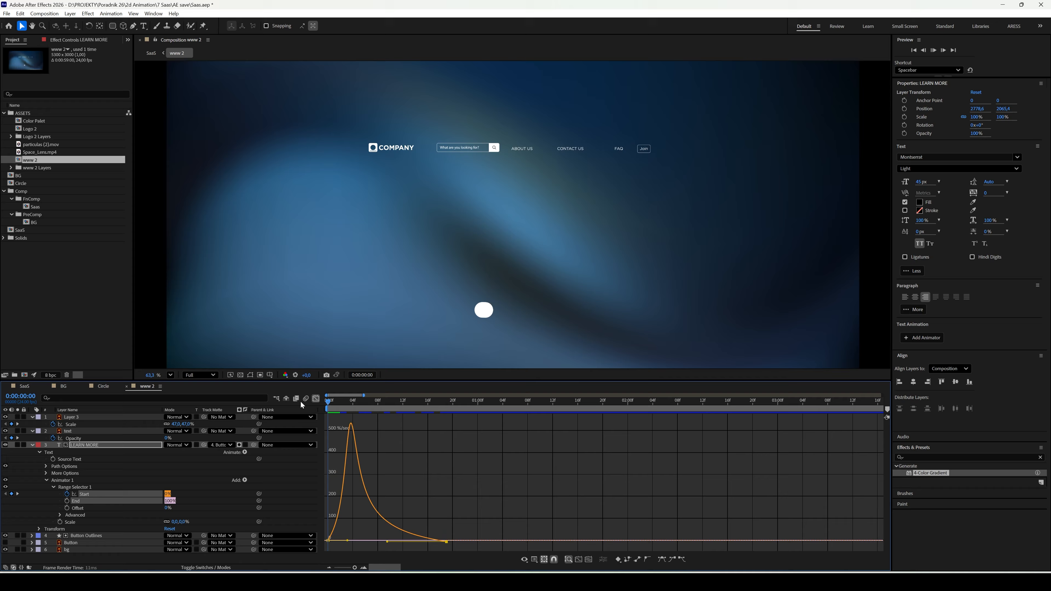
pyautogui.click(316, 399)
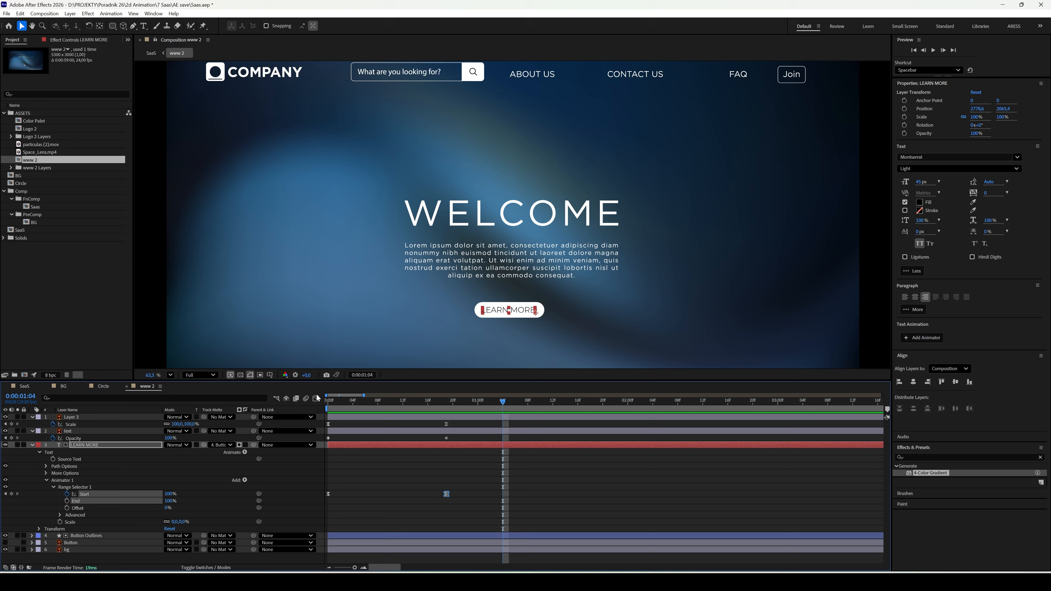
# Return to the SaaS composition and preview the toggle expanding into the website panel, checking when the panel content appears.
pyautogui.click(275, 398)
pyautogui.click(247, 398)
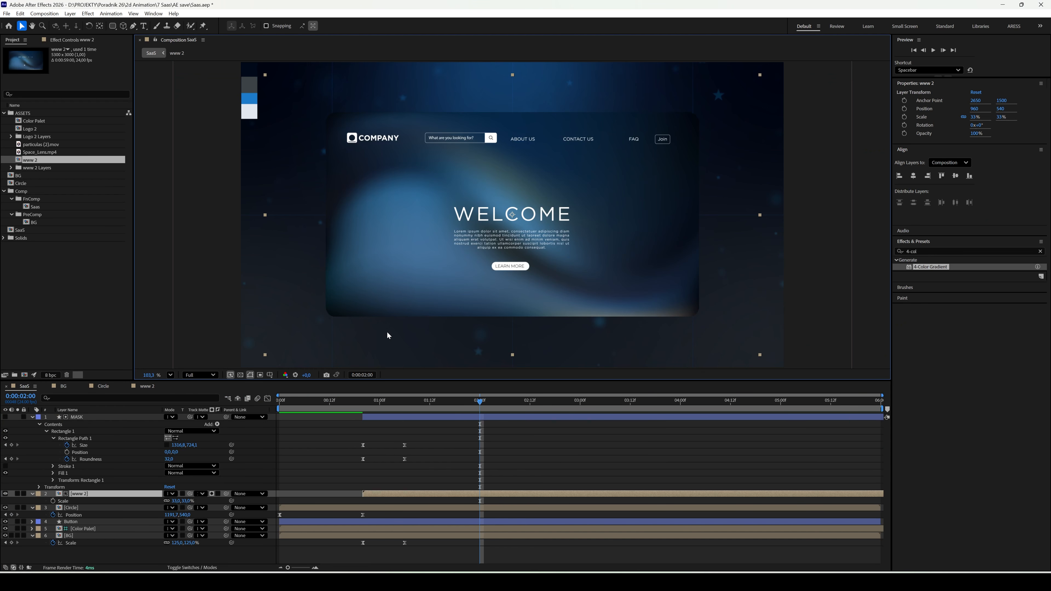
pyautogui.moveTo(333, 400); pyautogui.dragTo(266, 402)
pyautogui.press('space')
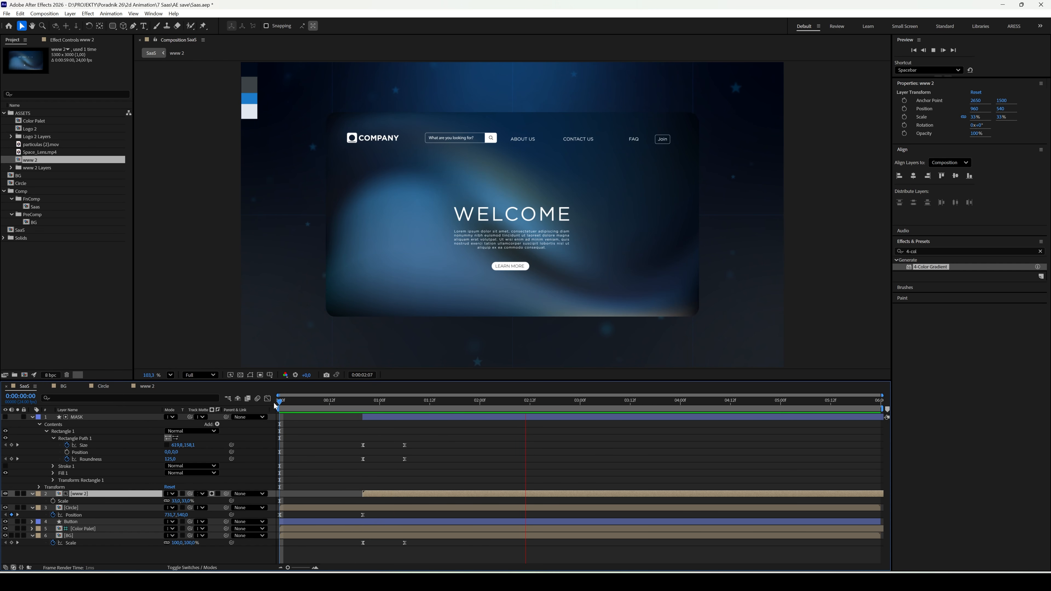
pyautogui.press('space')
pyautogui.moveTo(366, 404); pyautogui.dragTo(376, 403)
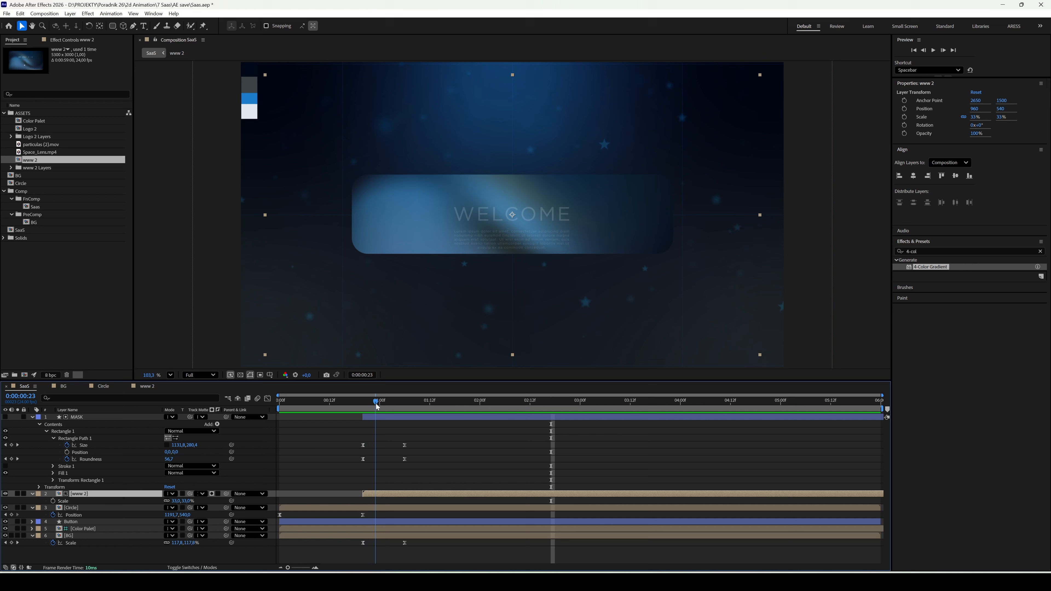
# In the www 2 composition, shift the four layers from Layer 3 through Button Outlines two frames later.
pyautogui.doubleClick(97, 494)
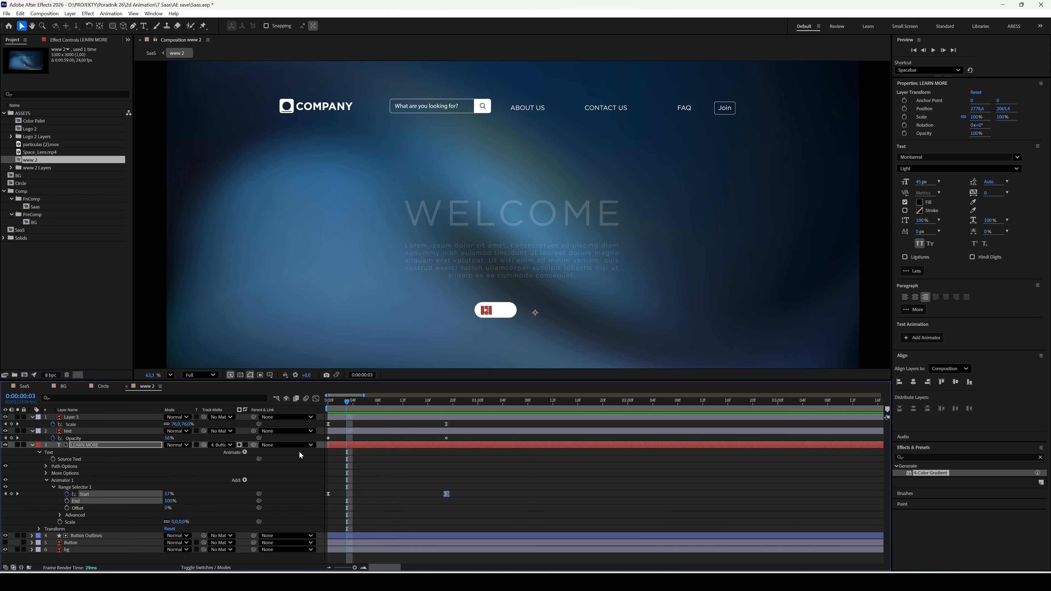
pyautogui.click(32, 445)
pyautogui.click(57, 451)
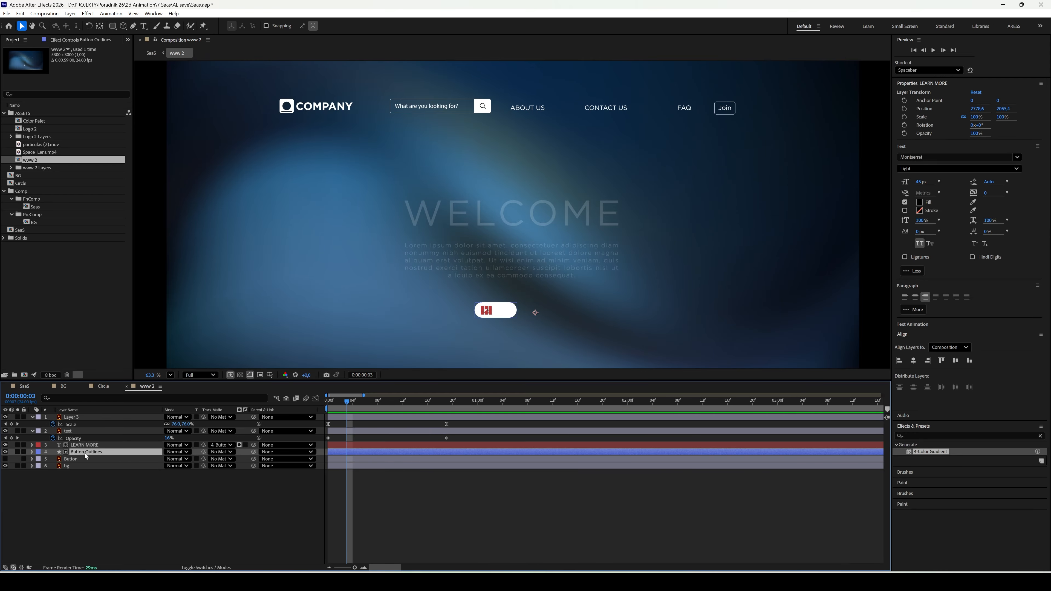
pyautogui.keyDown('shift'); pyautogui.click(100, 420); pyautogui.keyUp('shift')
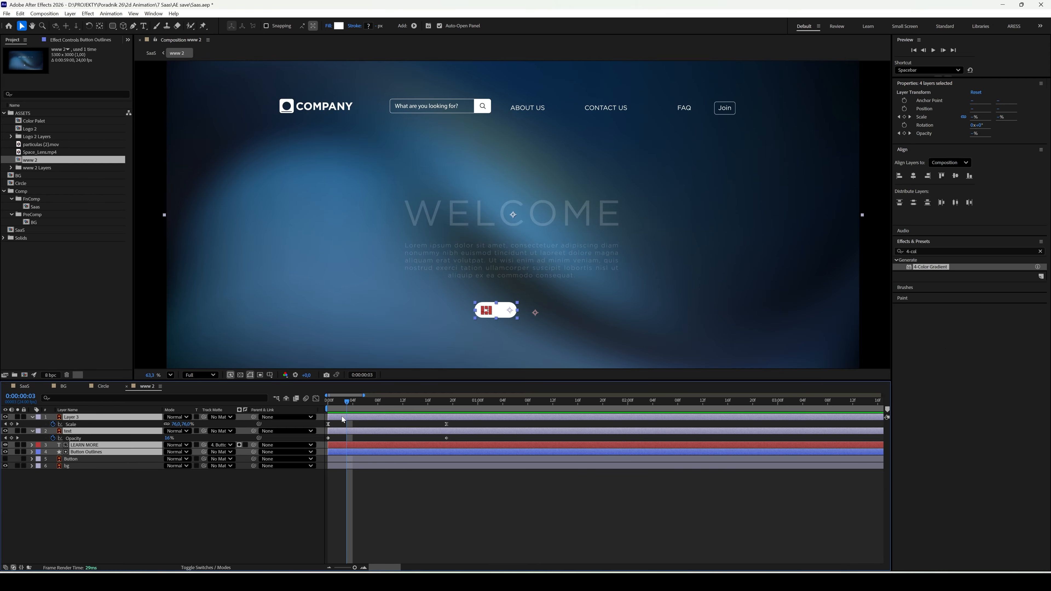
pyautogui.moveTo(342, 417); pyautogui.dragTo(358, 416)
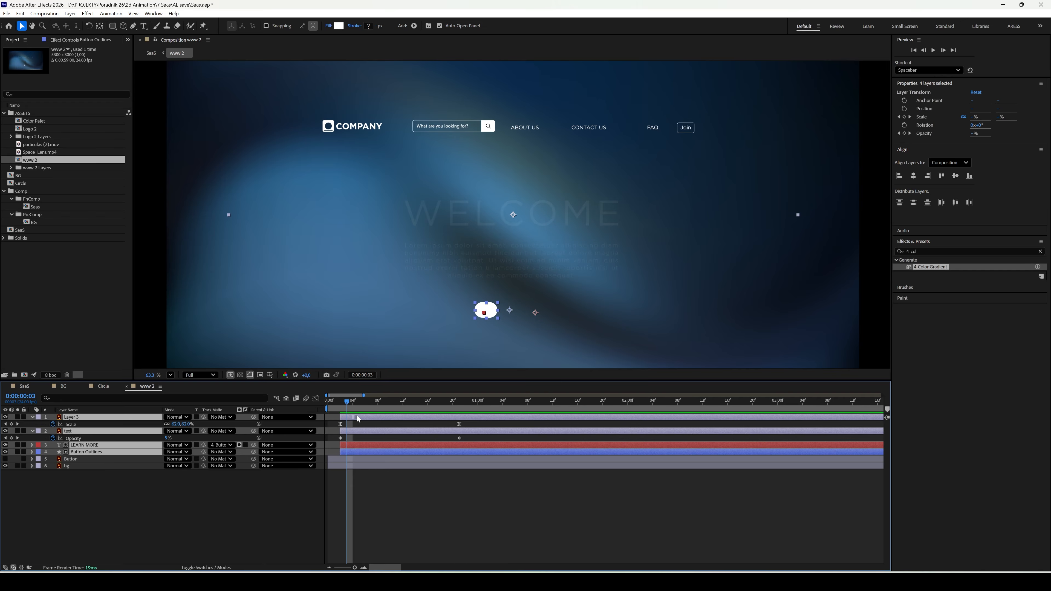
# Preview the SaaS composition with the delayed navigation, text and button animations.
pyautogui.click(29, 387)
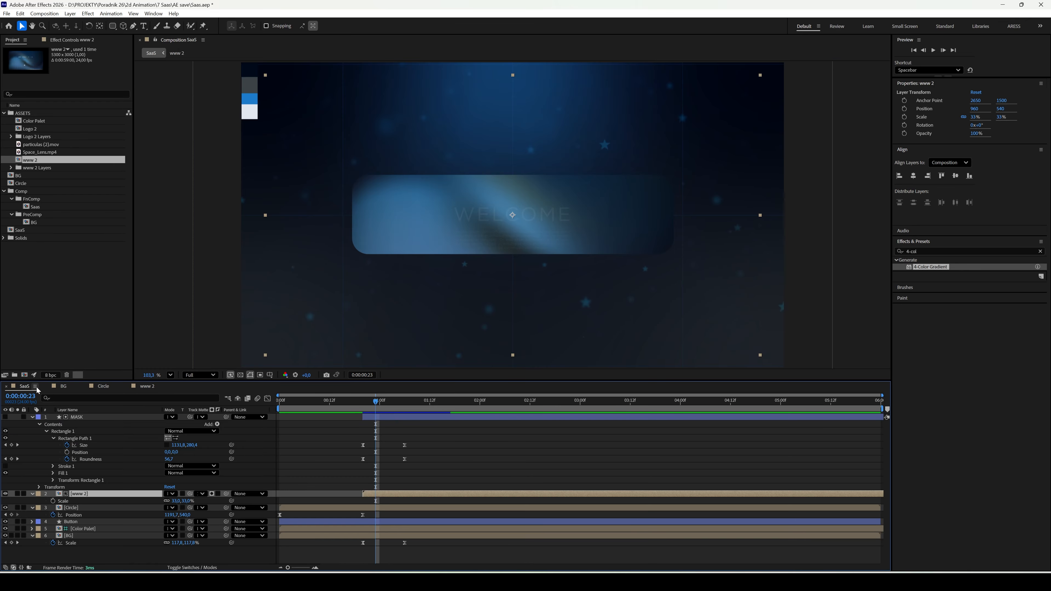
pyautogui.click(327, 403)
pyautogui.press('space')
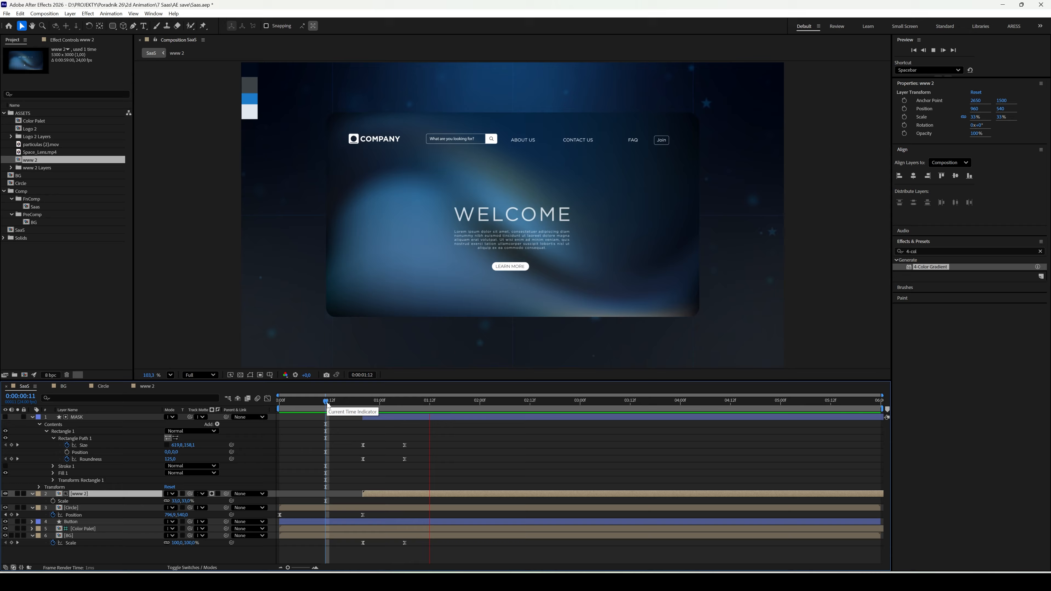
pyautogui.press('space')
pyautogui.click(327, 402)
pyautogui.press('space')
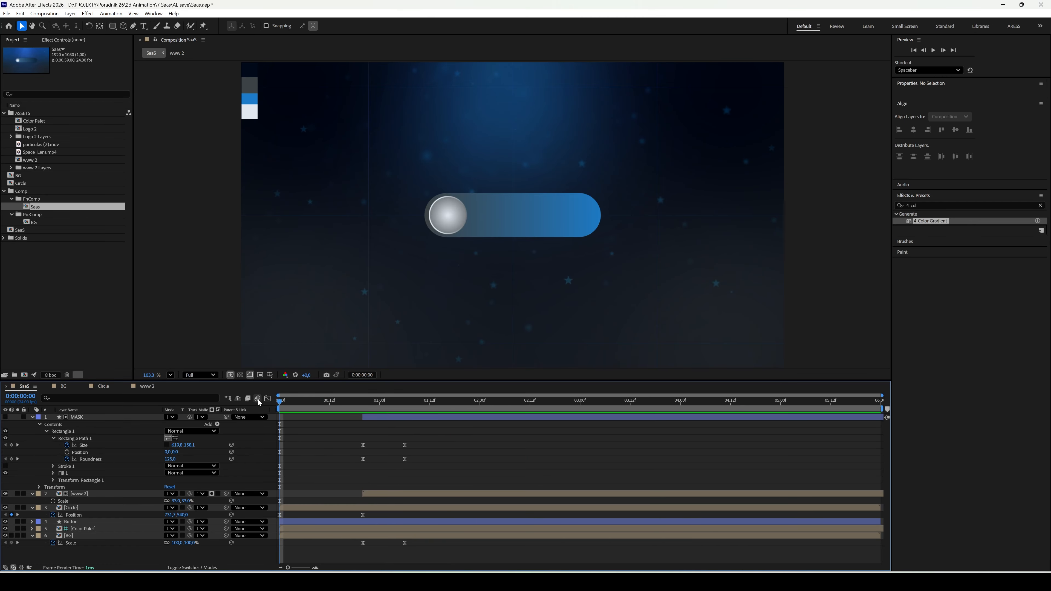
pyautogui.press('space')
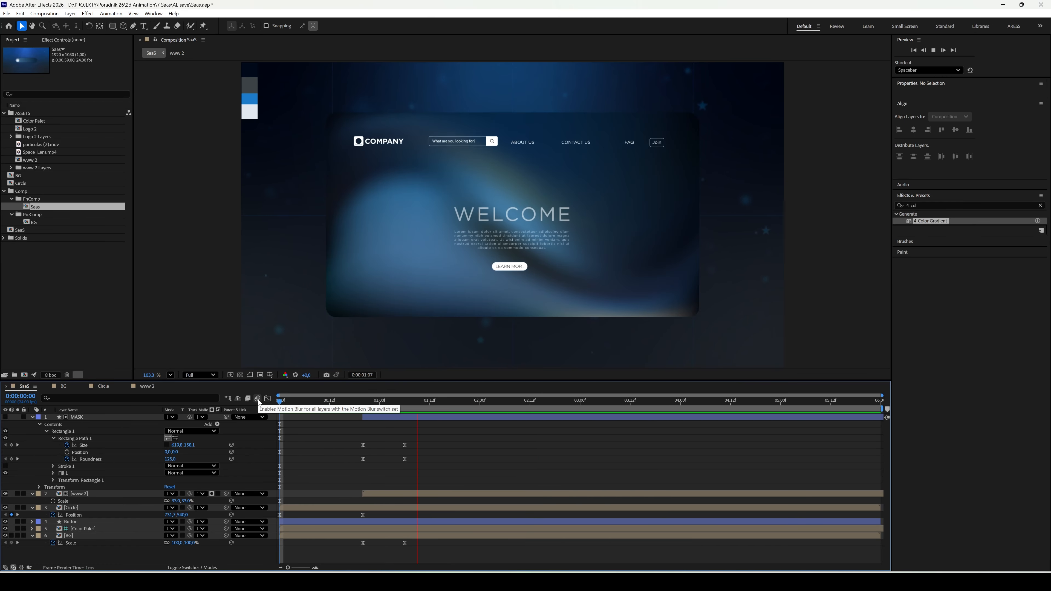
pyautogui.press('space')
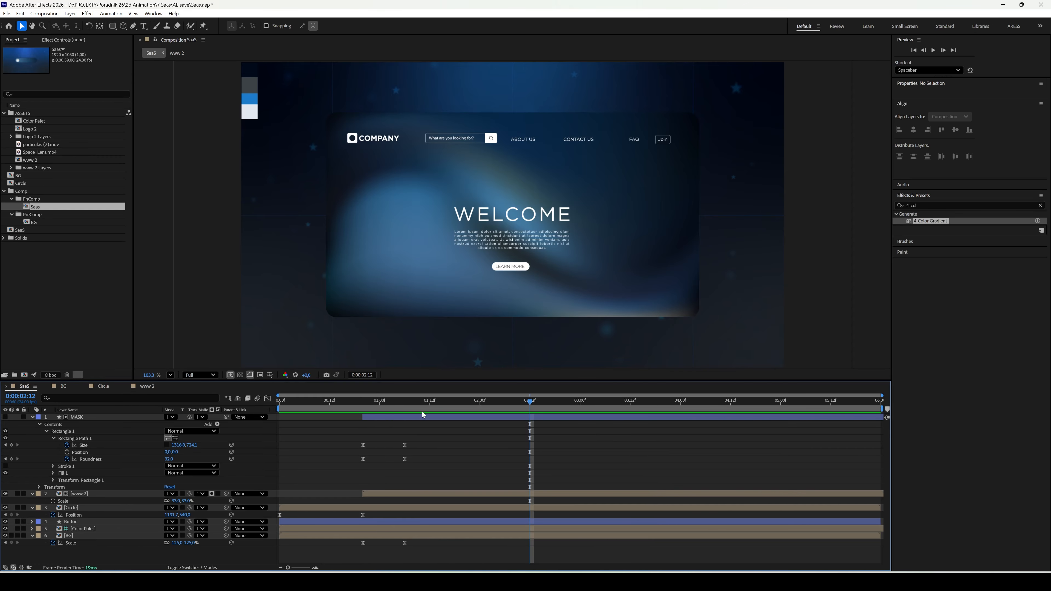
# At 0:00:01:06, draw a blue circle about 755 px in diameter over the website panel with the Ellipse Tool.
pyautogui.click(406, 402)
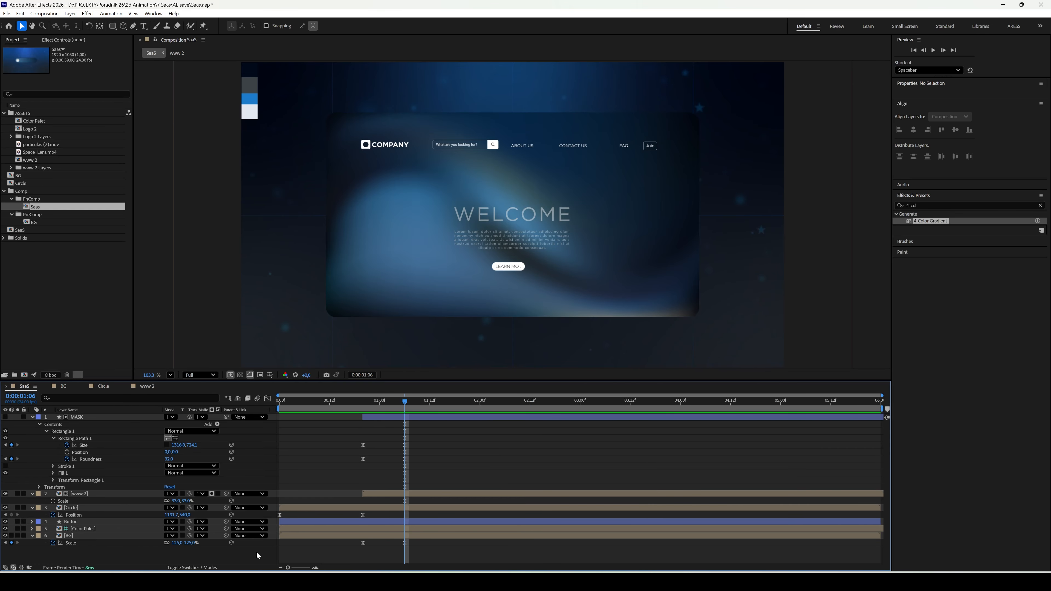
pyautogui.moveTo(112, 26); pyautogui.dragTo(138, 42)
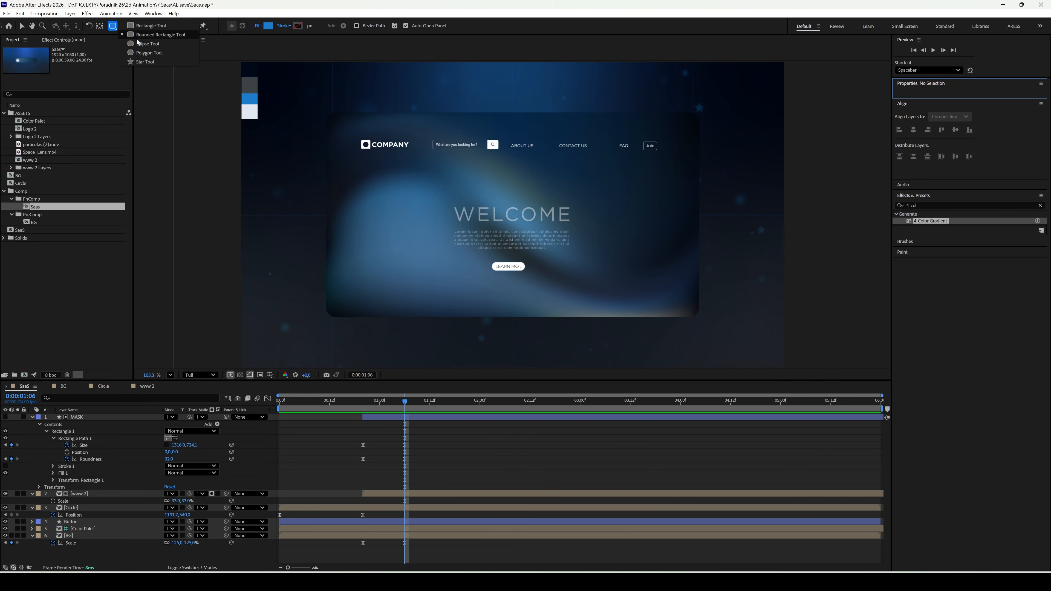
pyautogui.click(143, 44)
pyautogui.scroll(-3, 400, 156)
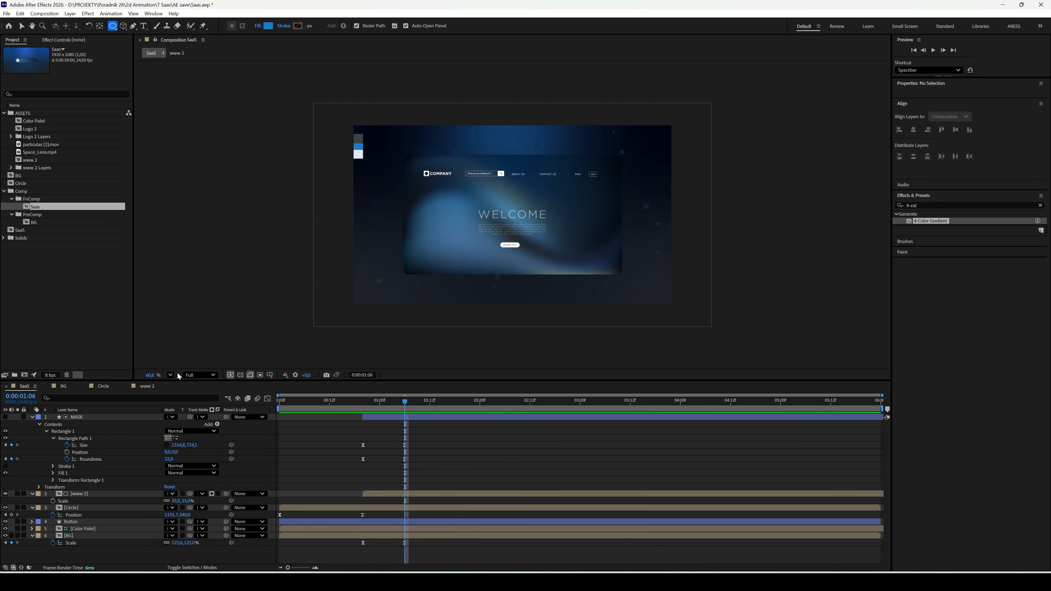
pyautogui.click(172, 375)
pyautogui.click(184, 388)
pyautogui.moveTo(419, 206); pyautogui.dragTo(526, 313)
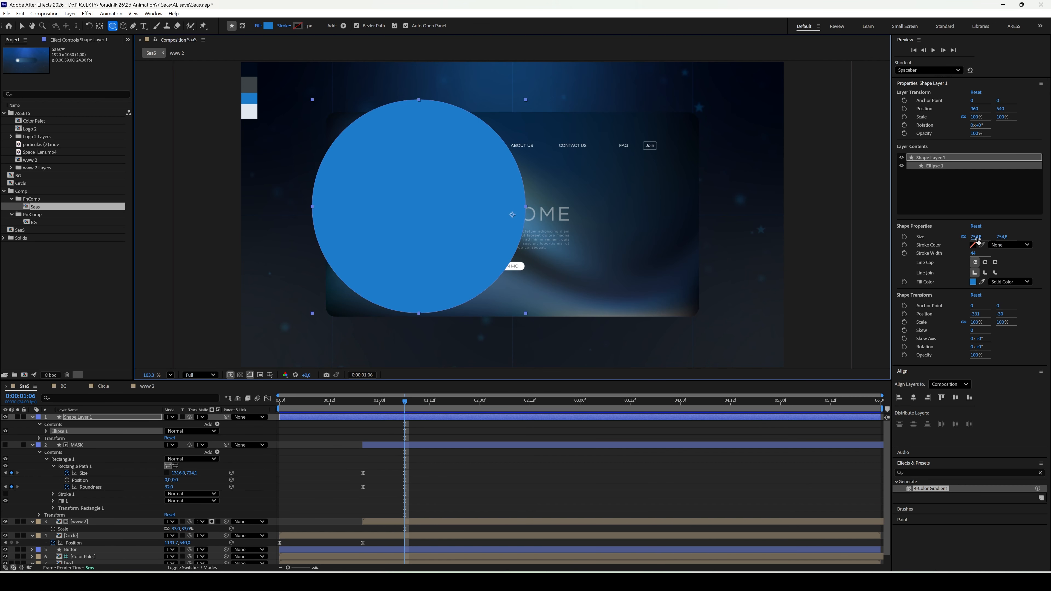
# Set the circle's size to 2000 px and centre both its anchor point and the layer in the composition.
pyautogui.click(977, 238)
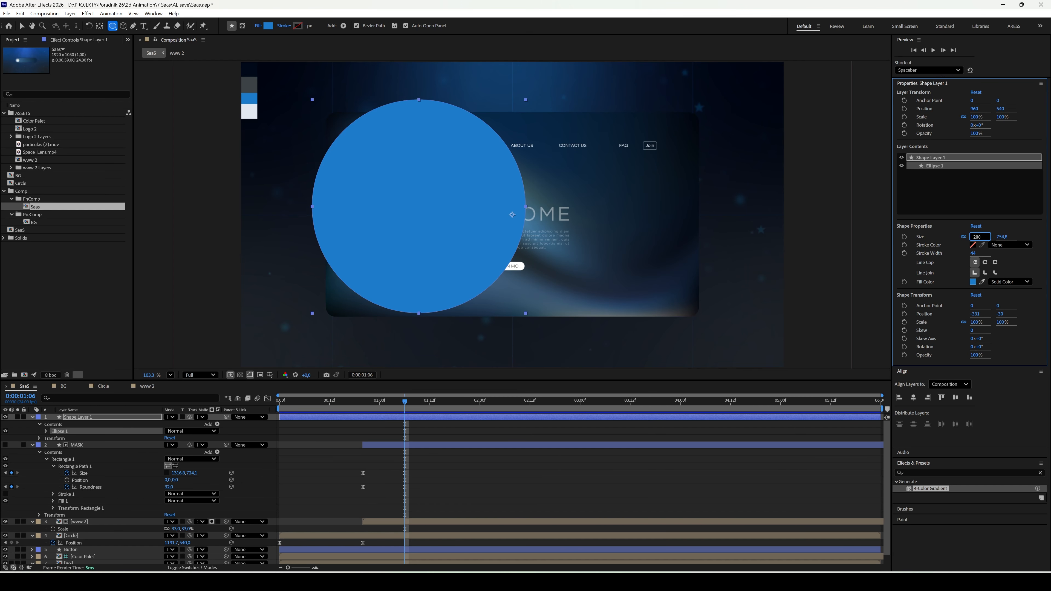
pyautogui.write('2000')
pyautogui.press('Return')
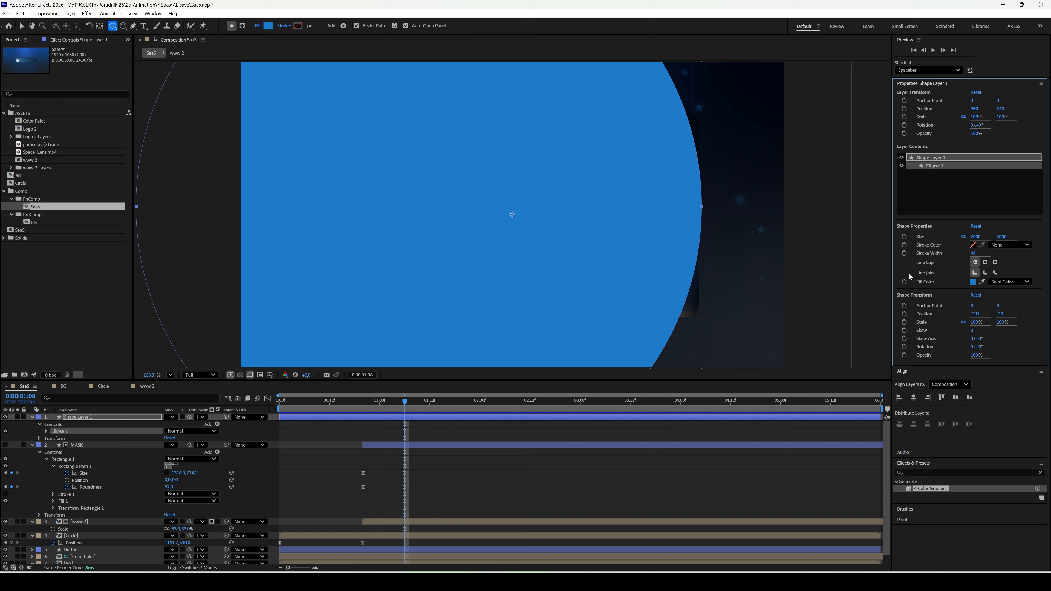
pyautogui.hotkey('ctrl', 'alt', 'Home')
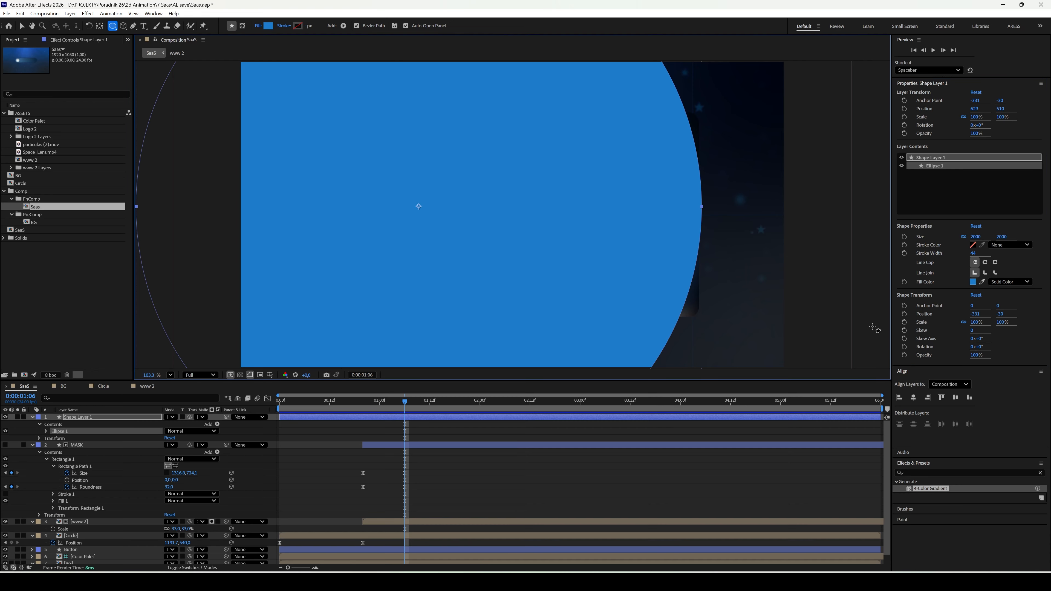
pyautogui.click(913, 398)
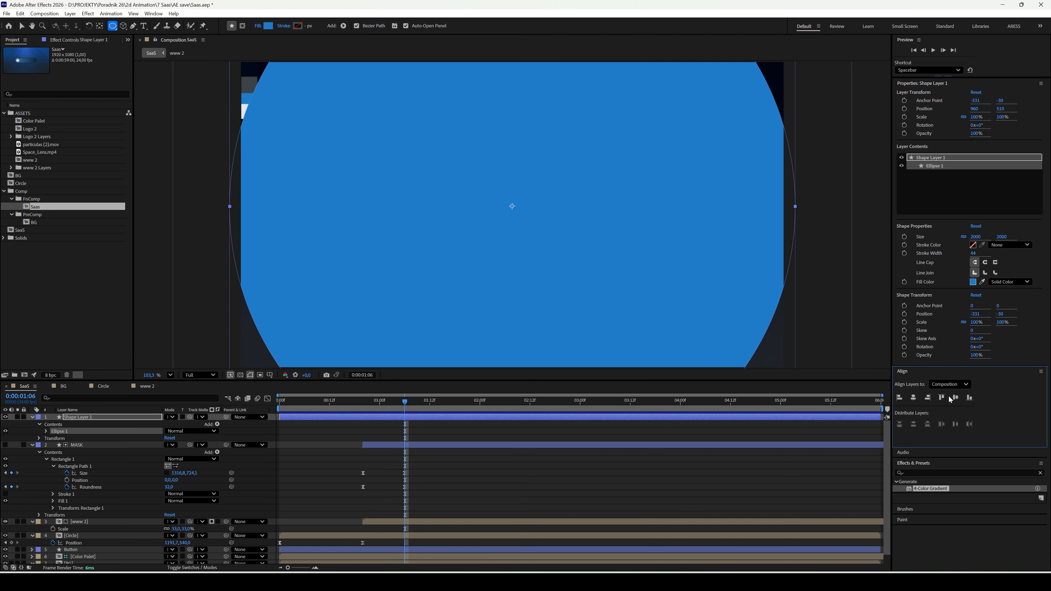
pyautogui.click(955, 398)
# Enlarge the circle to 3000 px and lower it so its top edge arcs across the upper part of the frame.
pyautogui.scroll(-3, 592, 221)
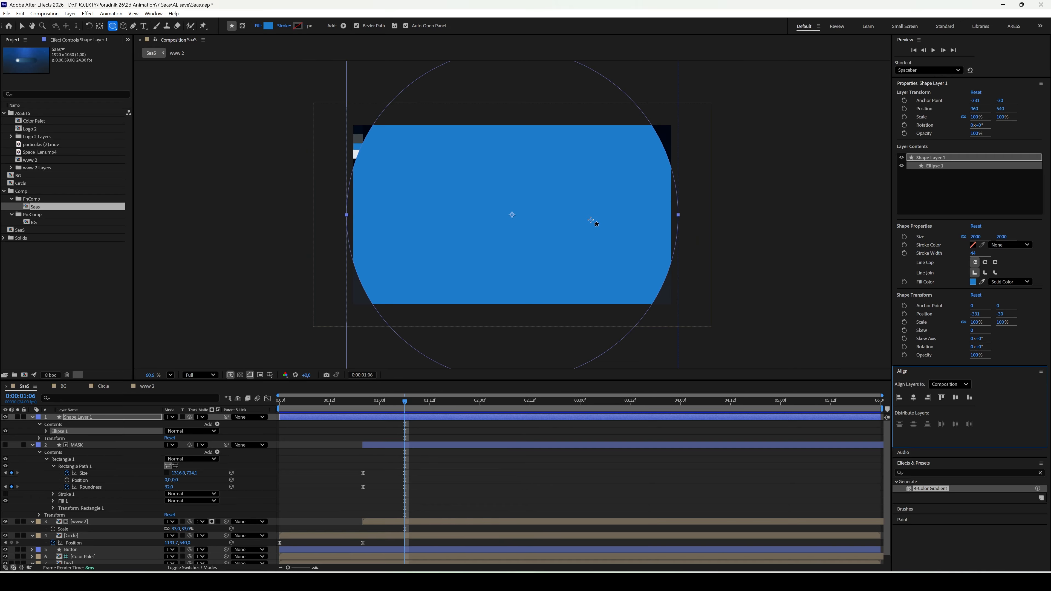
pyautogui.press('v')
pyautogui.moveTo(591, 209); pyautogui.dragTo(577, 293)
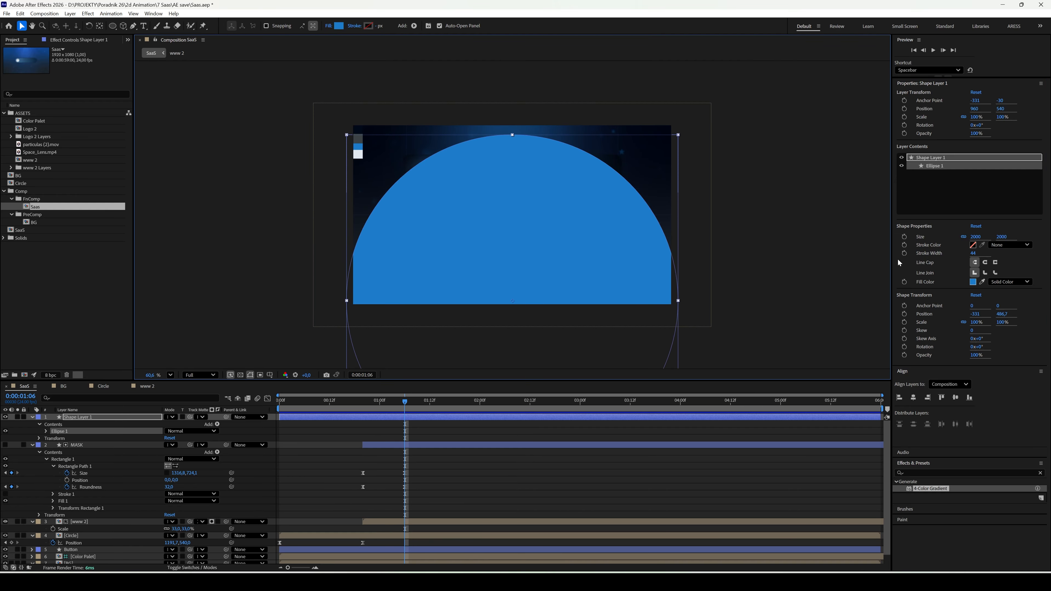
pyautogui.moveTo(976, 237)
pyautogui.mouseDown()
pyautogui.moveTo(991, 237)
pyautogui.moveTo(964, 232)
pyautogui.moveTo(978, 237)
pyautogui.mouseUp()
pyautogui.click(978, 237)
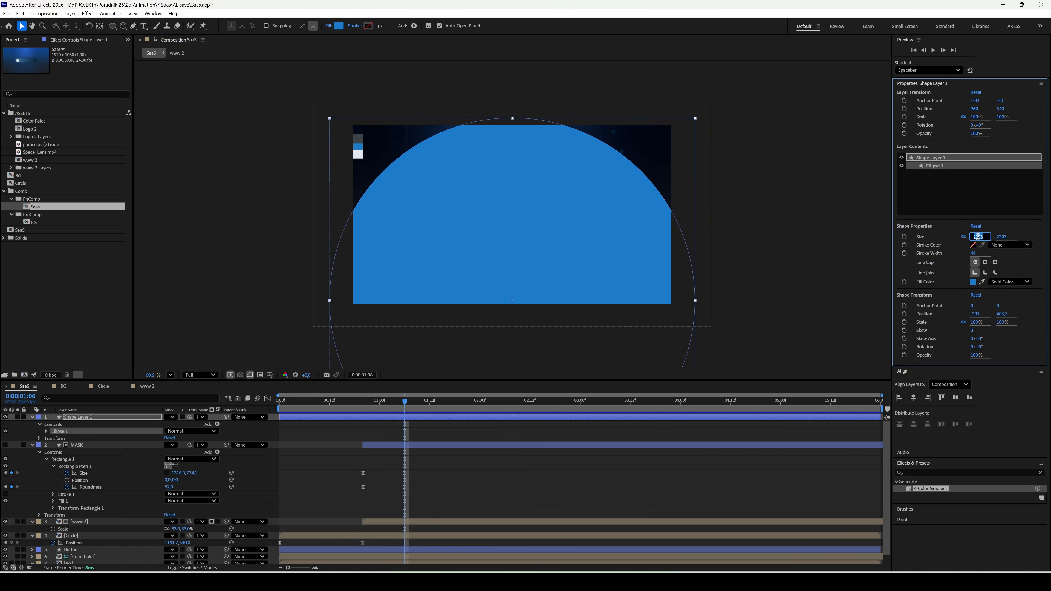
pyautogui.write('3000')
pyautogui.press('Return')
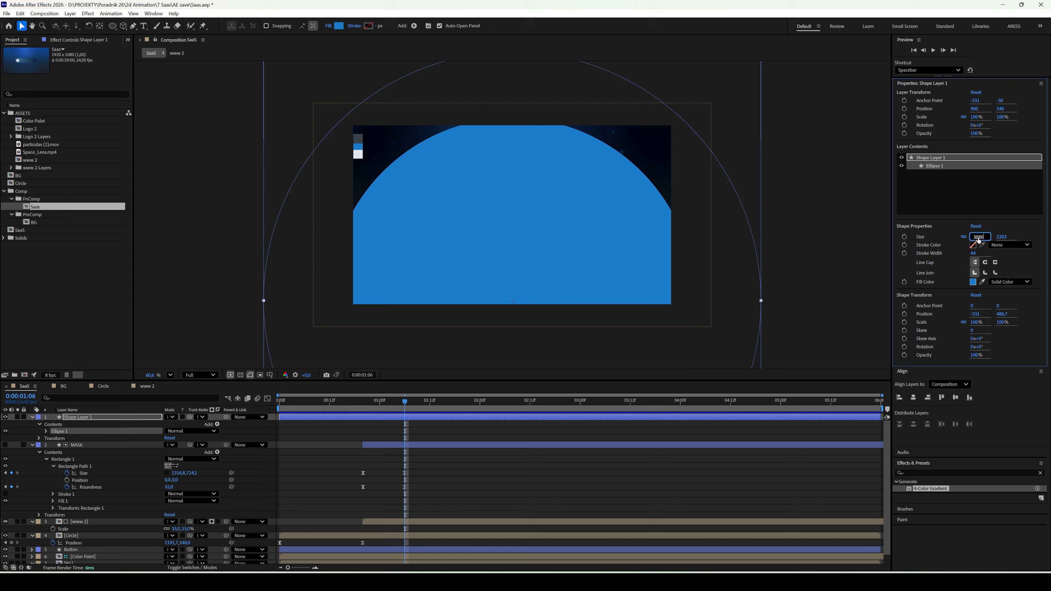
pyautogui.moveTo(593, 277); pyautogui.dragTo(593, 291)
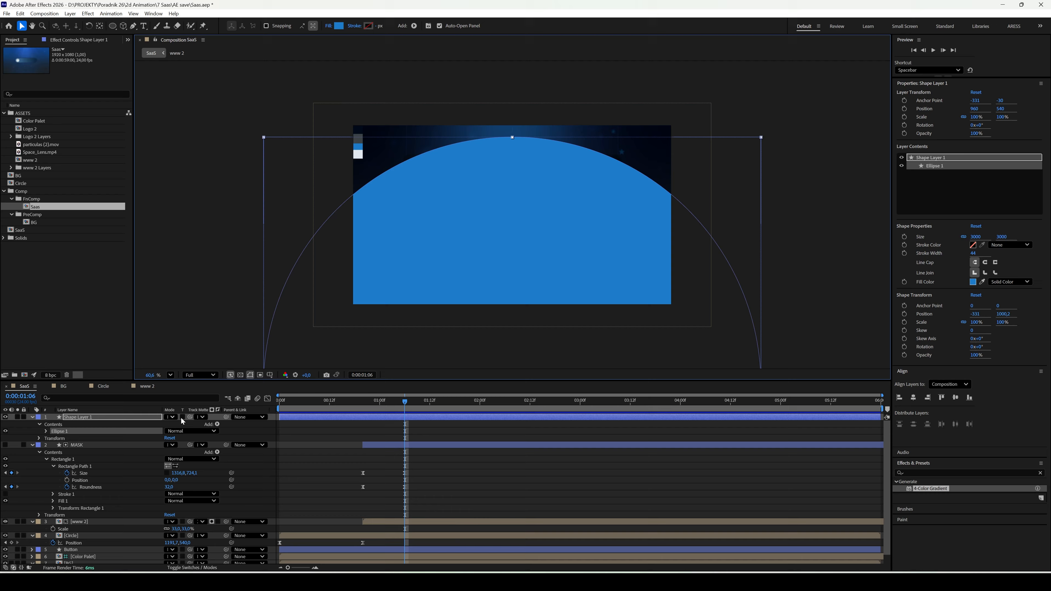
# Shift Shape Layer 1 in time so it starts at about 0:00:01:23, previewing the playback to judge the timing.
pyautogui.press('[')
pyautogui.moveTo(352, 406); pyautogui.dragTo(309, 408)
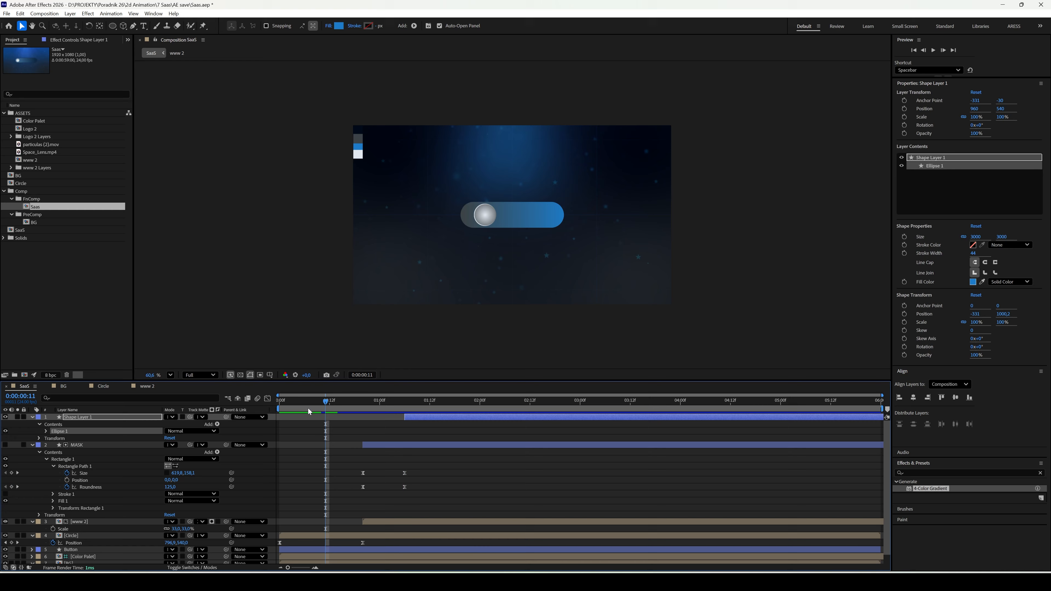
pyautogui.press('space')
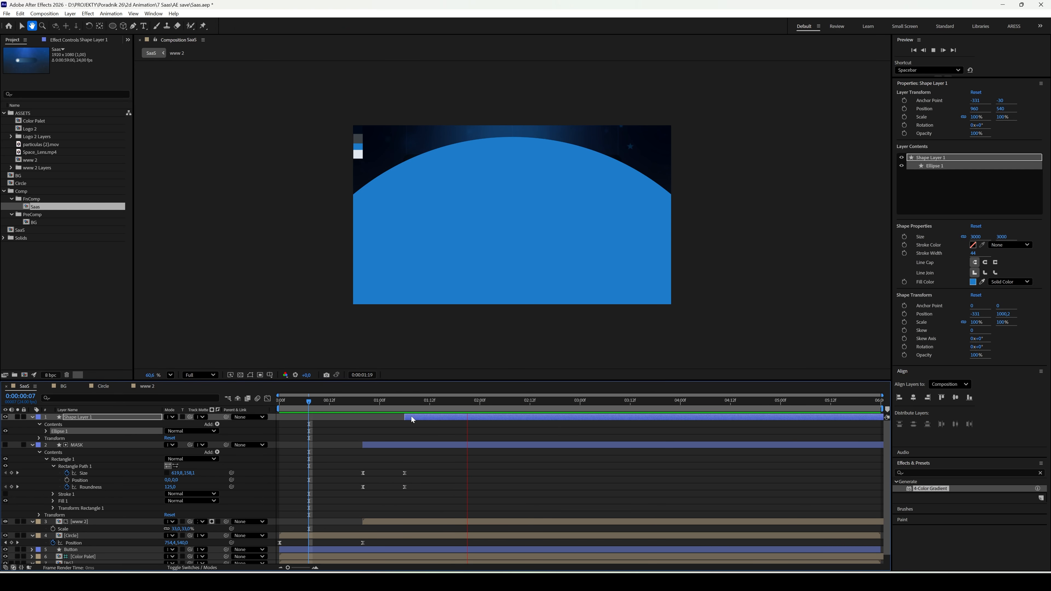
pyautogui.moveTo(425, 417); pyautogui.dragTo(497, 415)
pyautogui.click(359, 406)
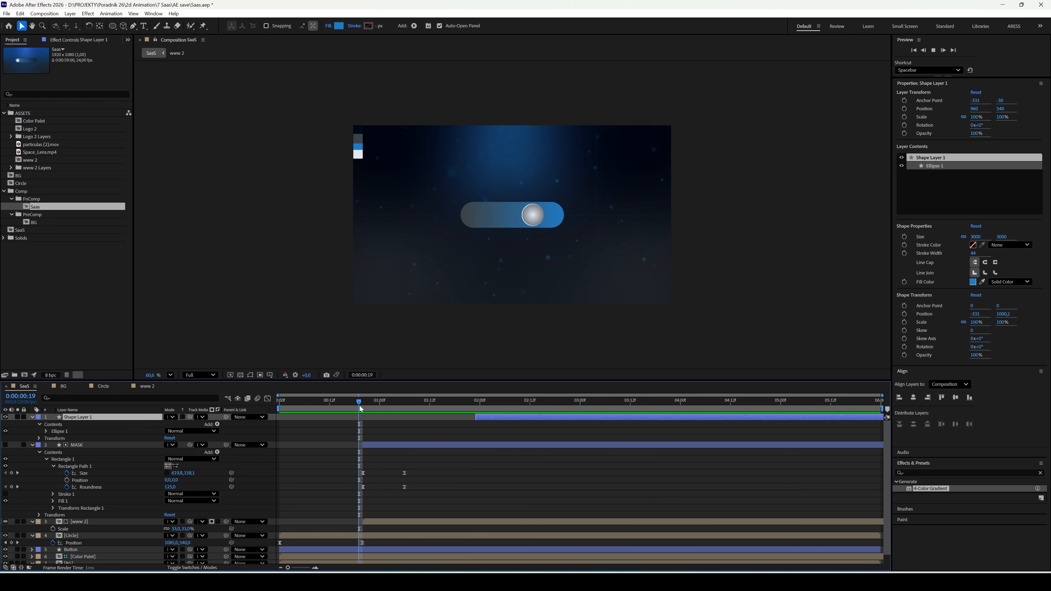
pyautogui.press('space')
# Keyframe Shape Layer 1's position to rise from Y 1606 at 0:00:01:23 to Y 540 at 0:00:02:09, and preview the motion.
pyautogui.click(477, 404)
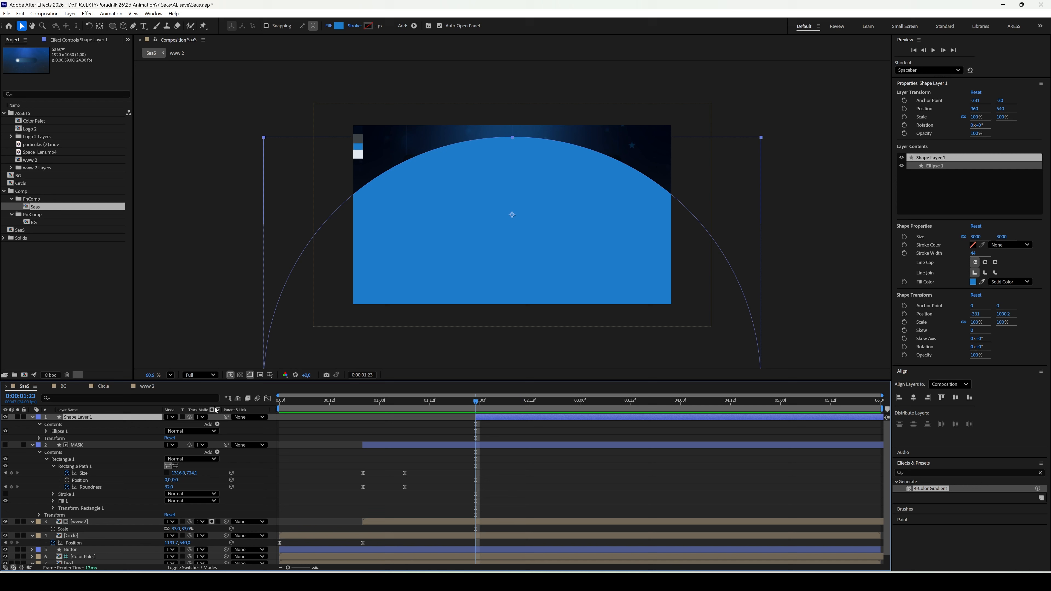
pyautogui.hotkey('alt', 'shift', 'p')
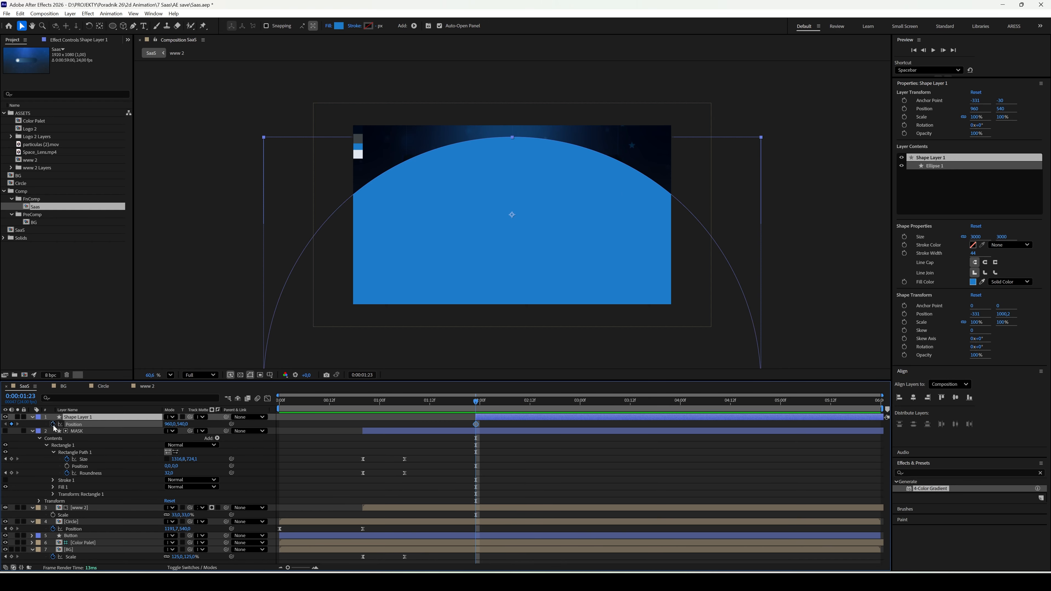
pyautogui.hotkey('shift', 'pagedown')
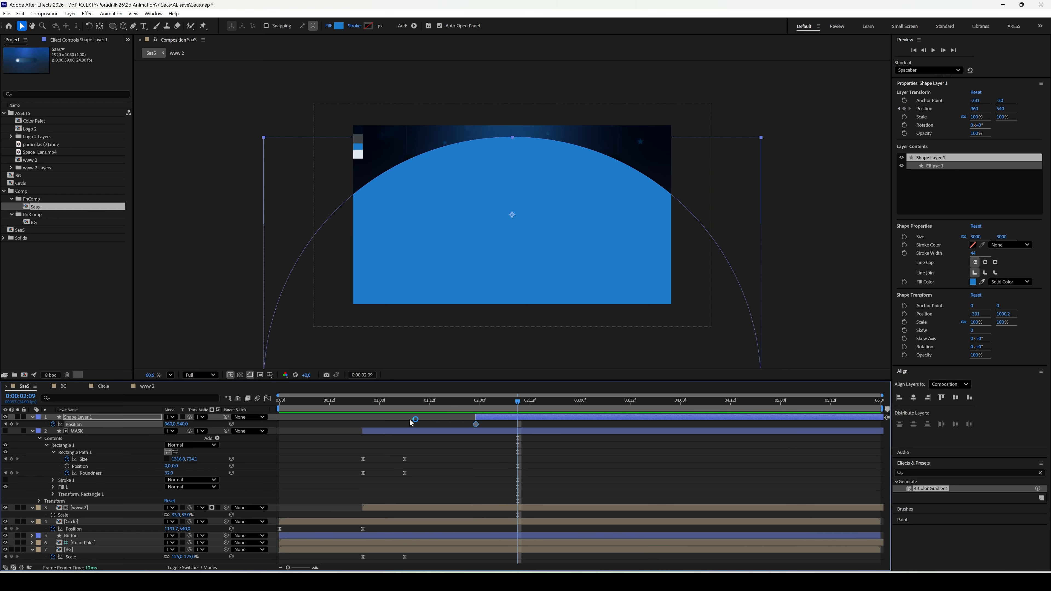
pyautogui.click(11, 424)
pyautogui.click(5, 424)
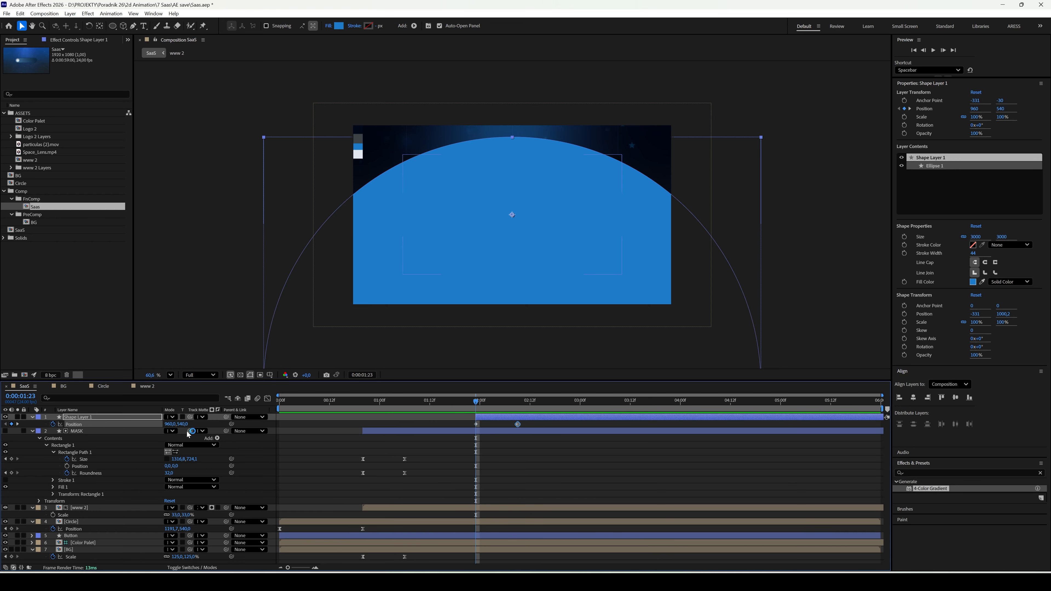
pyautogui.moveTo(182, 424); pyautogui.dragTo(569, 477)
pyautogui.click(363, 409)
pyautogui.press('space')
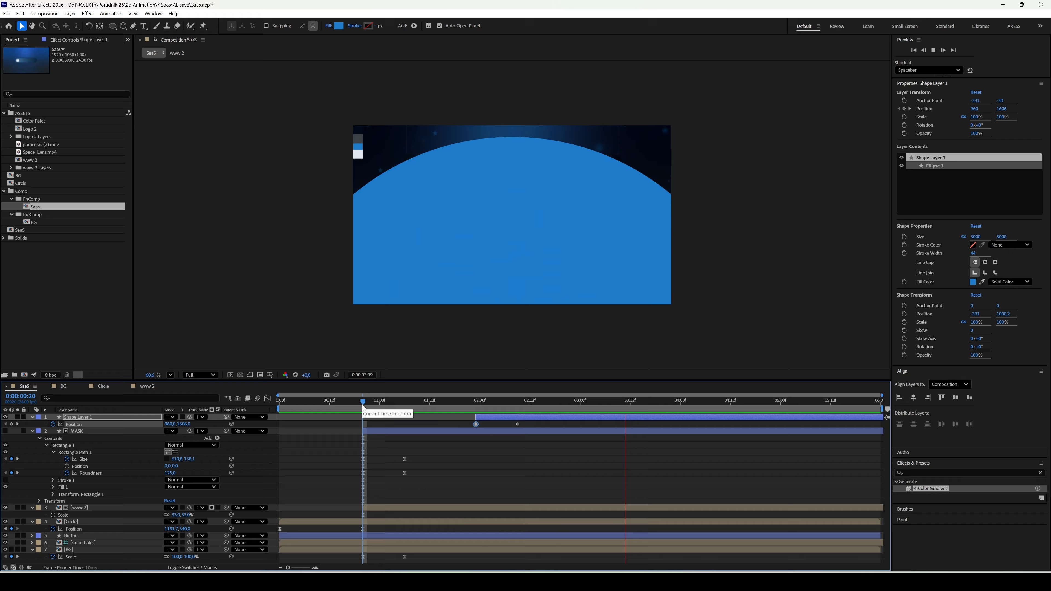
pyautogui.press('space')
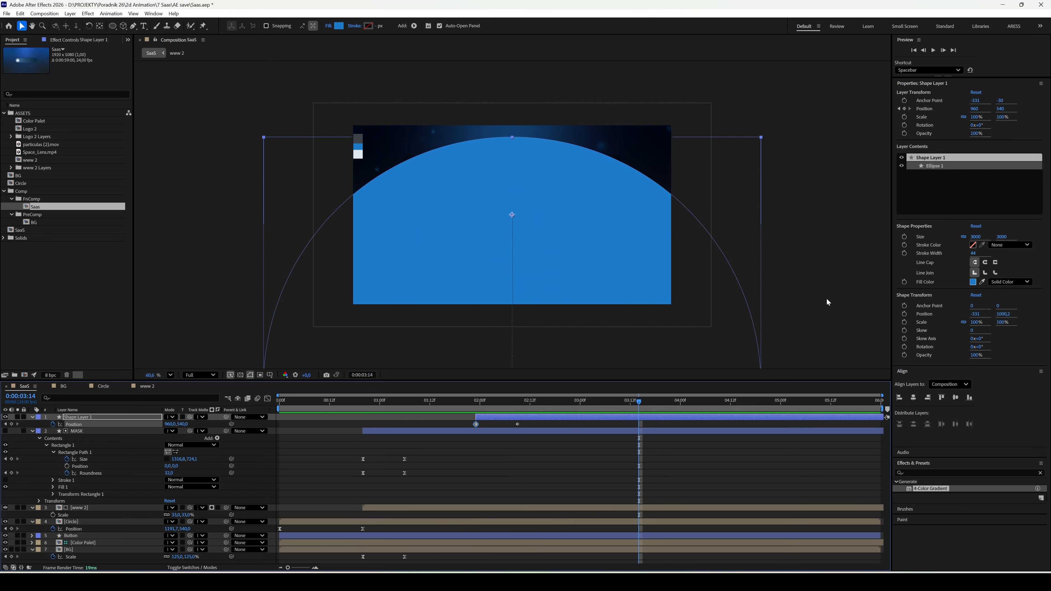
# Recolour the large circle with the dark navy sampled from the background's upper-left corner and preview the transition.
pyautogui.click(982, 283)
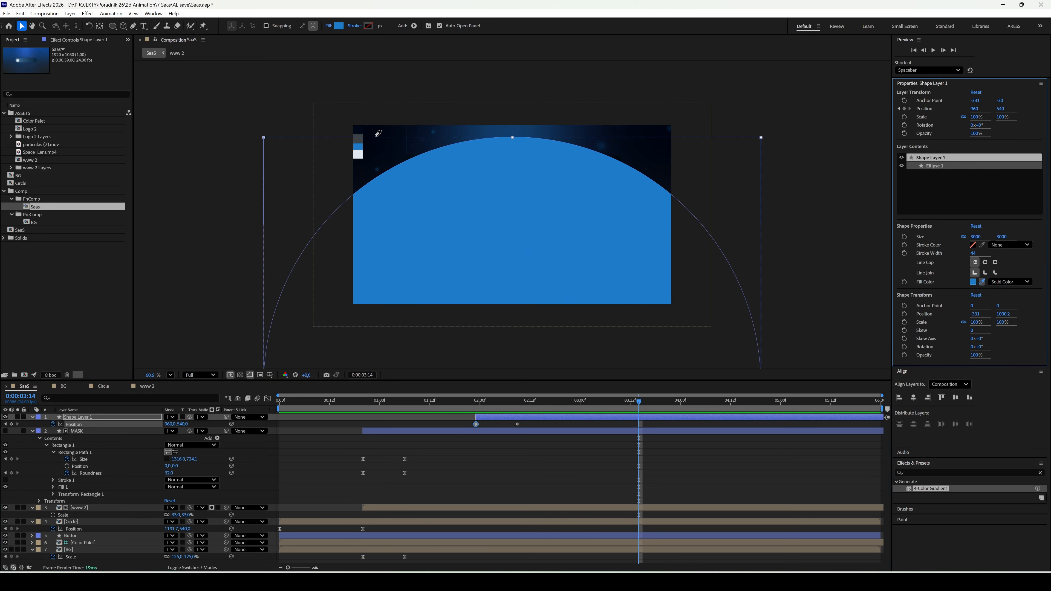
pyautogui.click(362, 127)
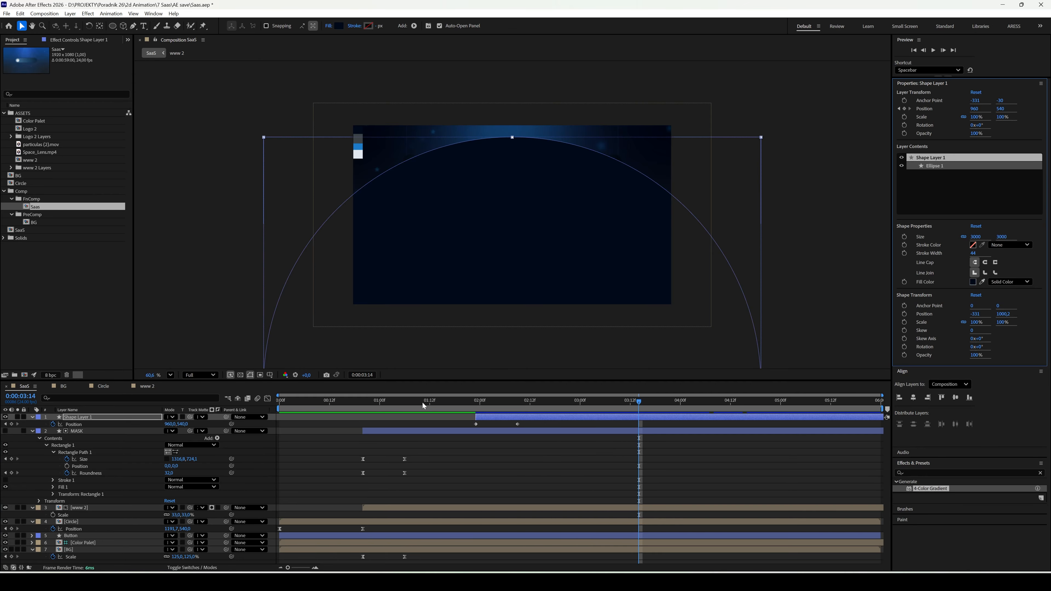
pyautogui.click(437, 402)
pyautogui.press('space')
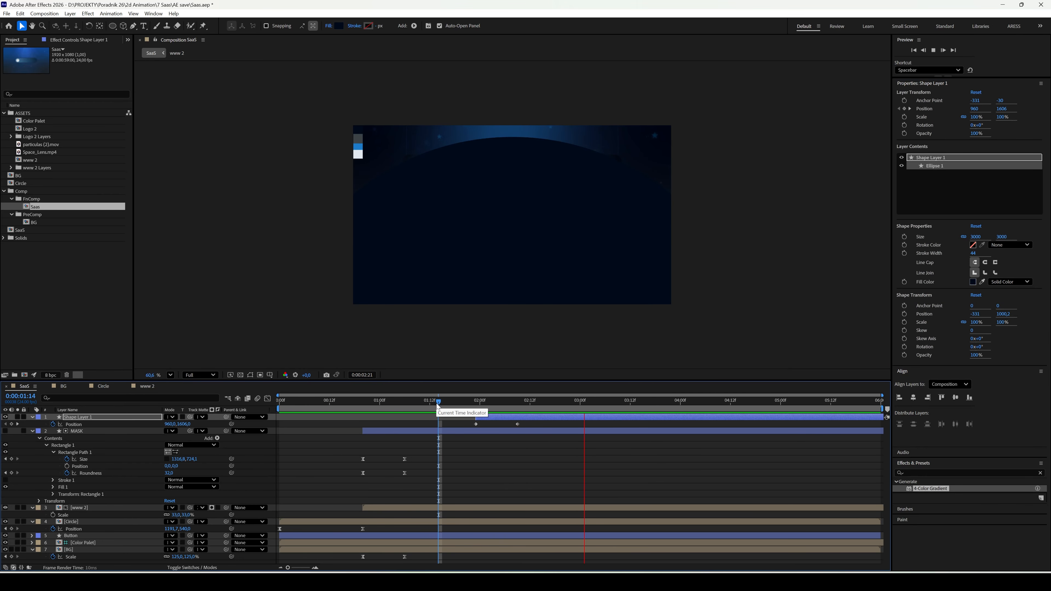
pyautogui.press('space')
# Easy-ease both circle position keyframes and reshape the speed graph for a fast start and long slow finish, then preview it.
pyautogui.moveTo(522, 427); pyautogui.dragTo(464, 420)
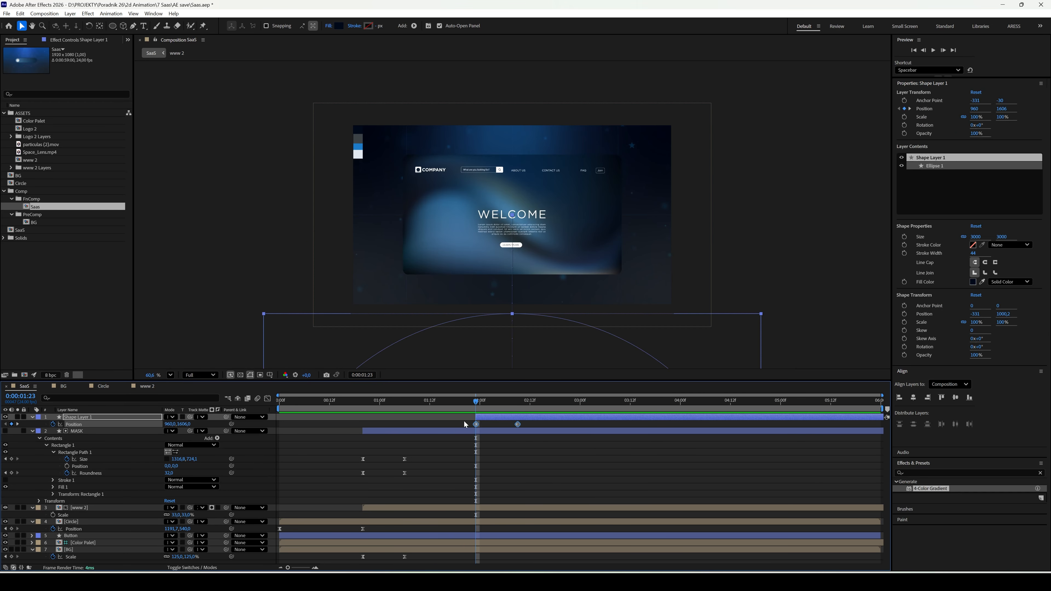
pyautogui.press('F9')
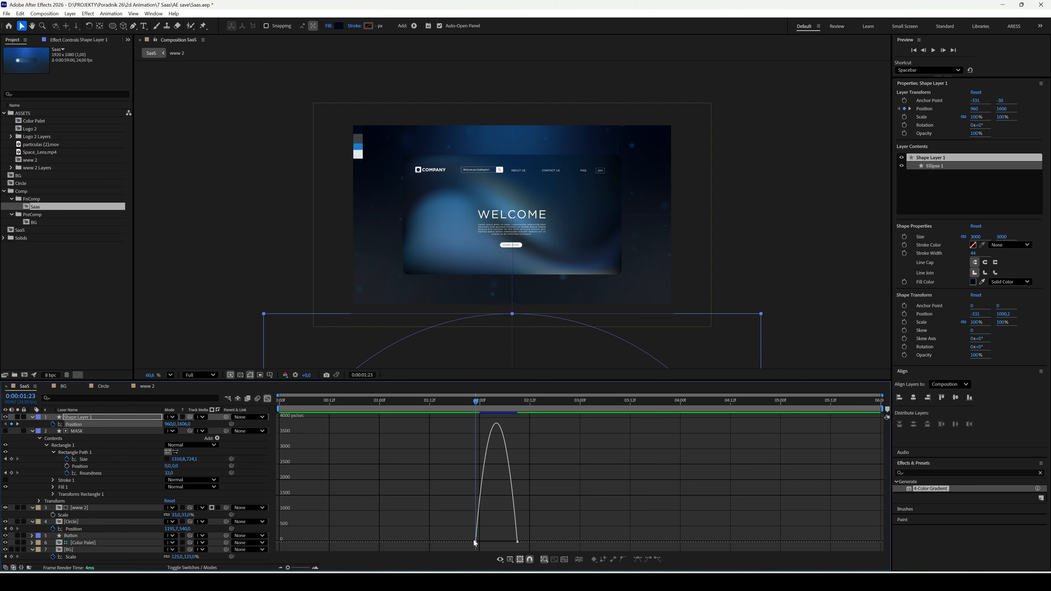
pyautogui.moveTo(488, 548)
pyautogui.mouseDown()
pyautogui.moveTo(452, 528)
pyautogui.moveTo(510, 546)
pyautogui.moveTo(498, 543)
pyautogui.mouseUp()
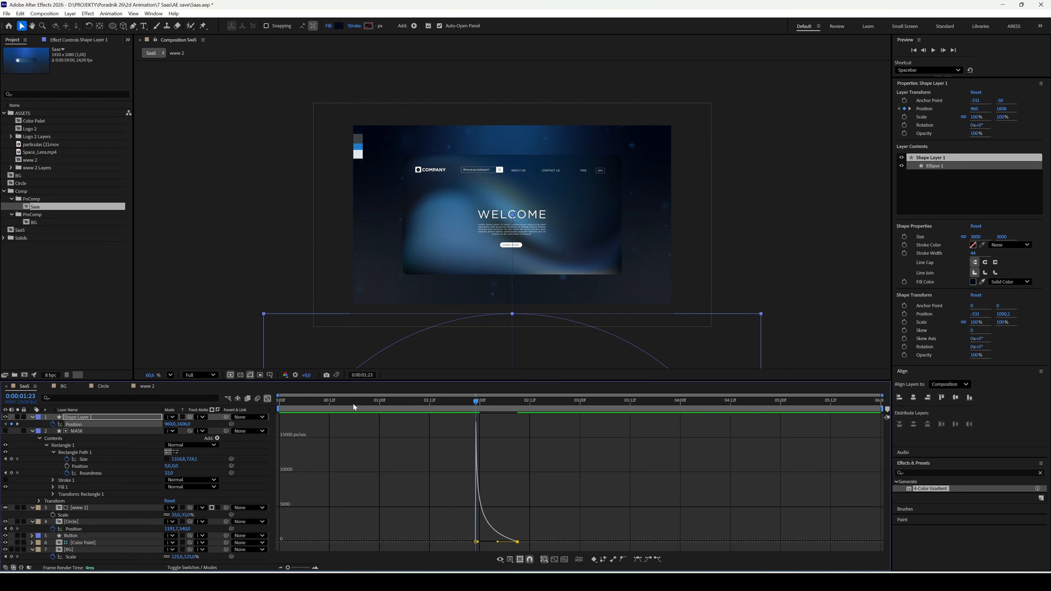
pyautogui.click(268, 398)
pyautogui.click(447, 401)
pyautogui.press('space')
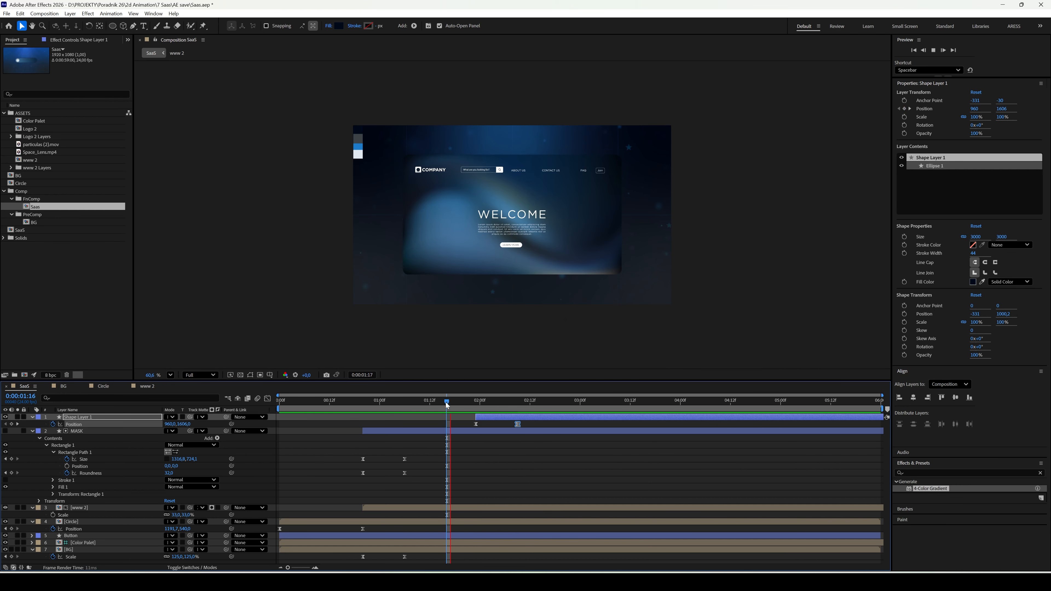
# Go to 0:00:01:23 and parent the www 2 layer to the MASK layer.
pyautogui.moveTo(447, 405); pyautogui.dragTo(476, 406)
pyautogui.click(33, 431)
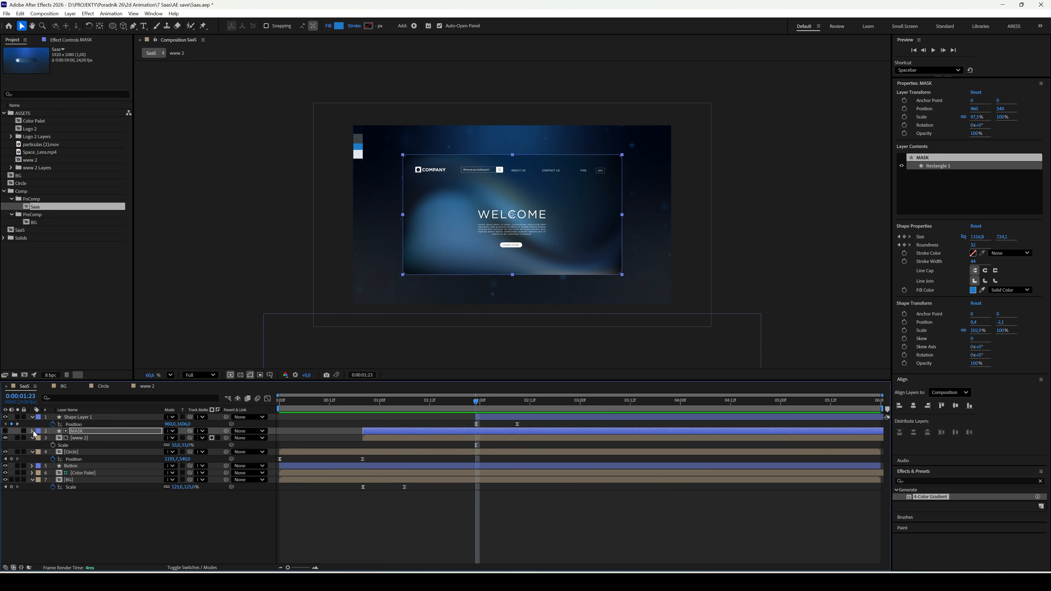
pyautogui.click(33, 431)
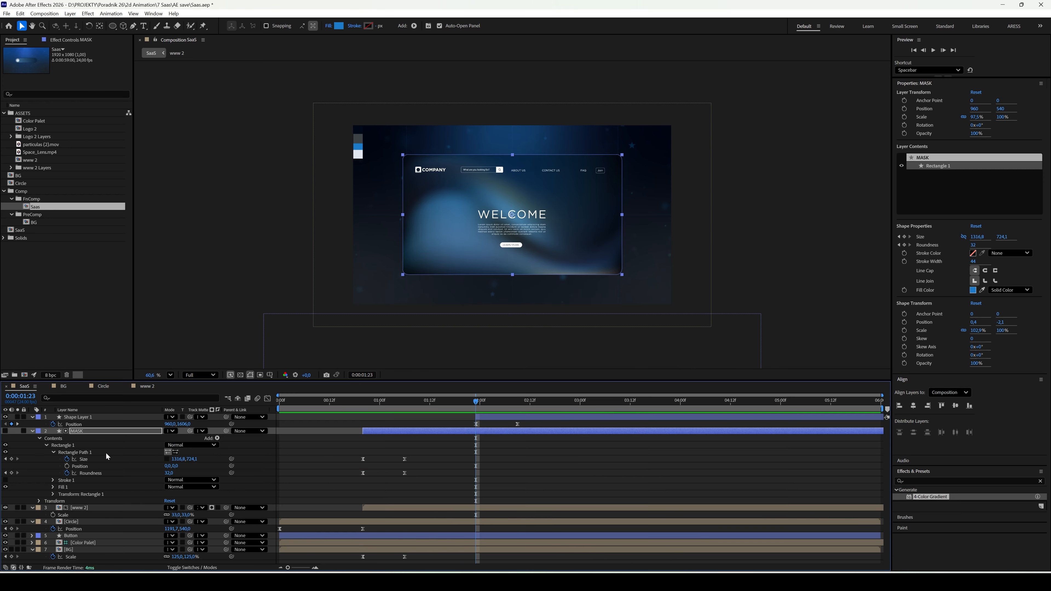
pyautogui.click(104, 506)
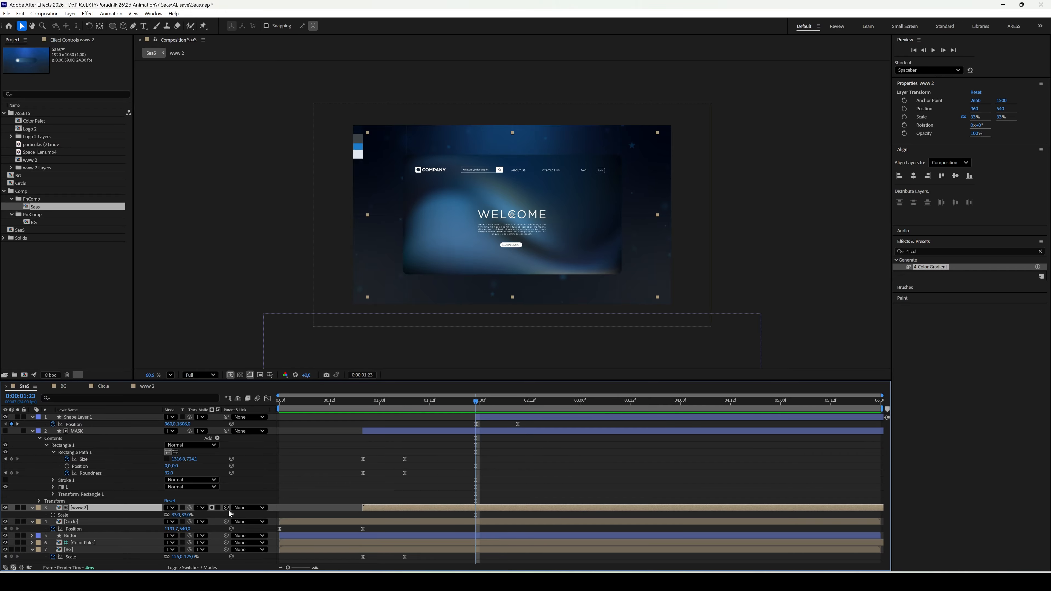
pyautogui.moveTo(226, 508); pyautogui.dragTo(77, 432)
# Keyframe MASK's position and scale at 0:00:01:23, then set position Y to 822 and scale to 81.9, 84% at 0:00:02:09.
pyautogui.click(76, 431)
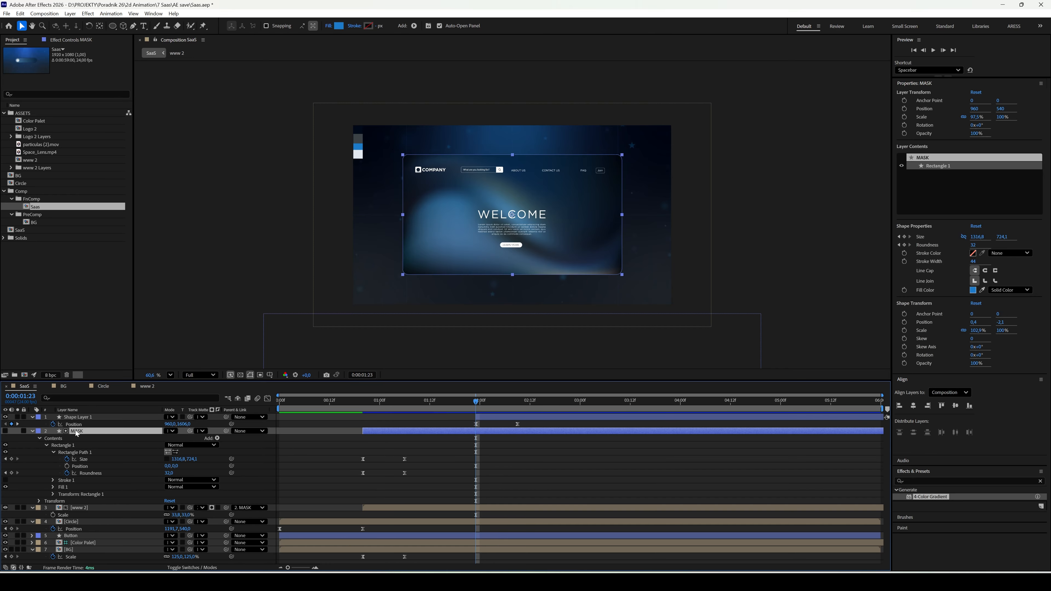
pyautogui.press('p')
pyautogui.hotkey('shift', 's')
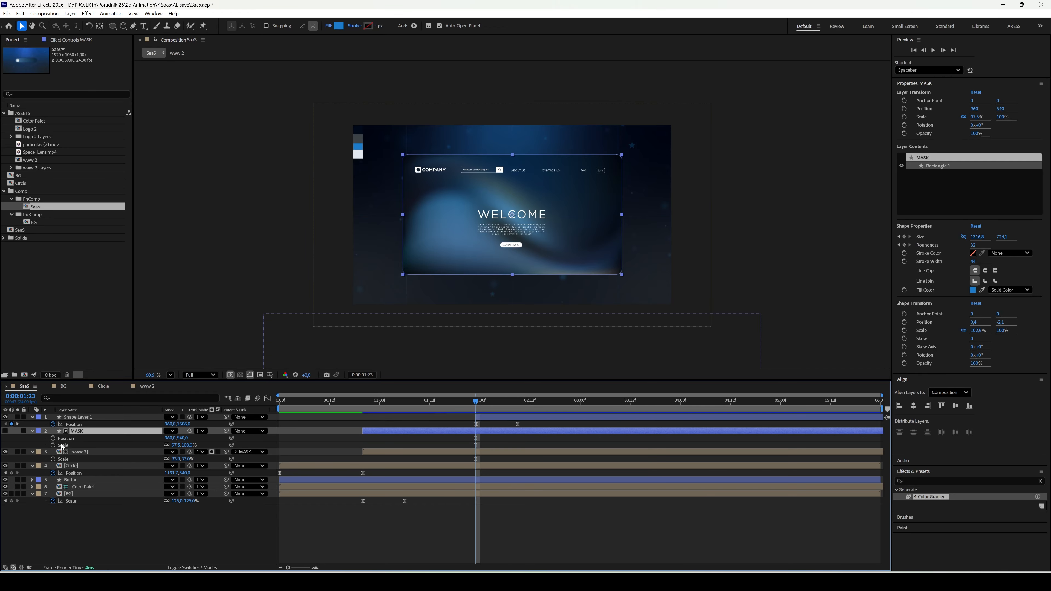
pyautogui.click(53, 445)
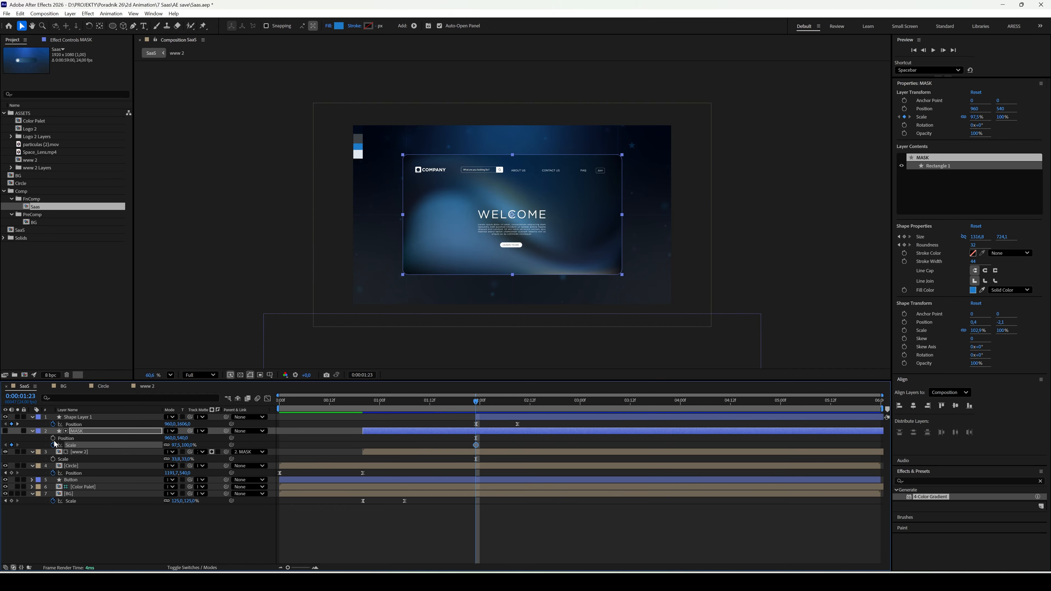
pyautogui.click(53, 438)
pyautogui.click(517, 400)
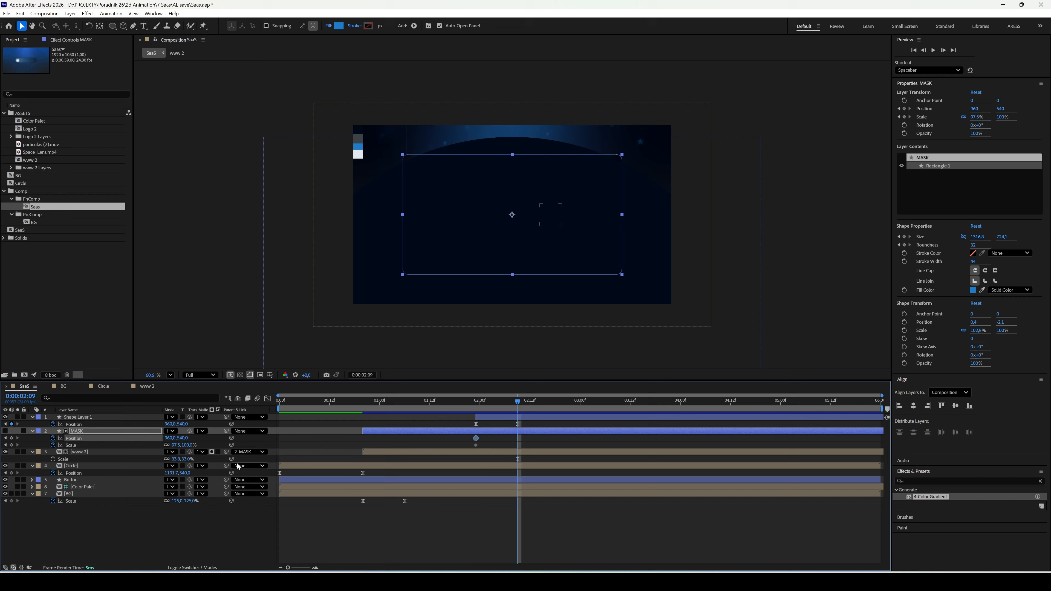
pyautogui.moveTo(188, 447); pyautogui.dragTo(299, 438)
# Easy-ease MASK's position and scale keyframes and preview the panel moving down and shrinking behind the circle.
pyautogui.moveTo(555, 448); pyautogui.dragTo(472, 438)
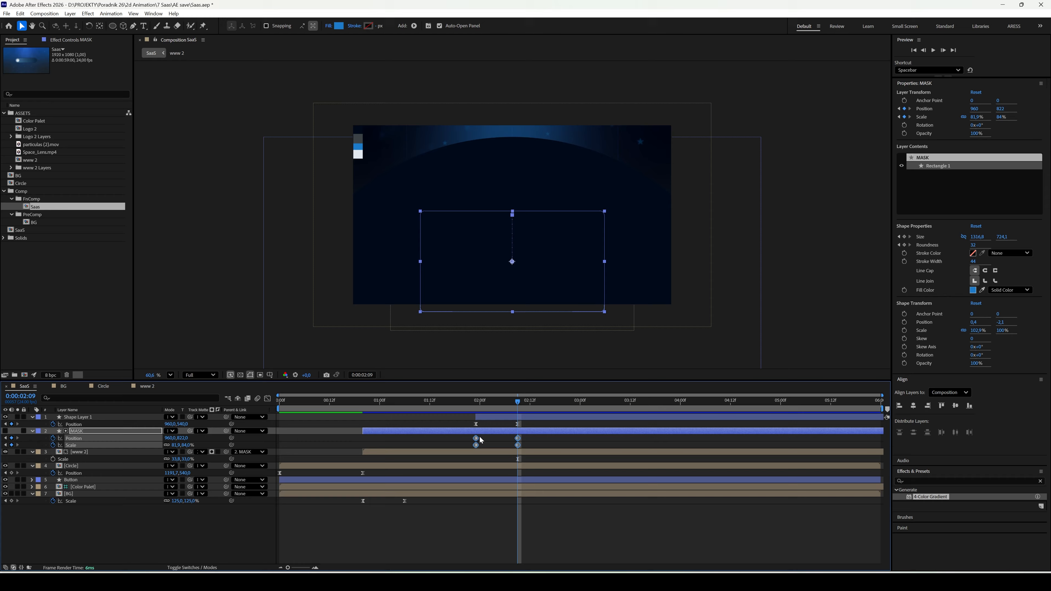
pyautogui.press('F9')
pyautogui.click(447, 402)
pyautogui.press('space')
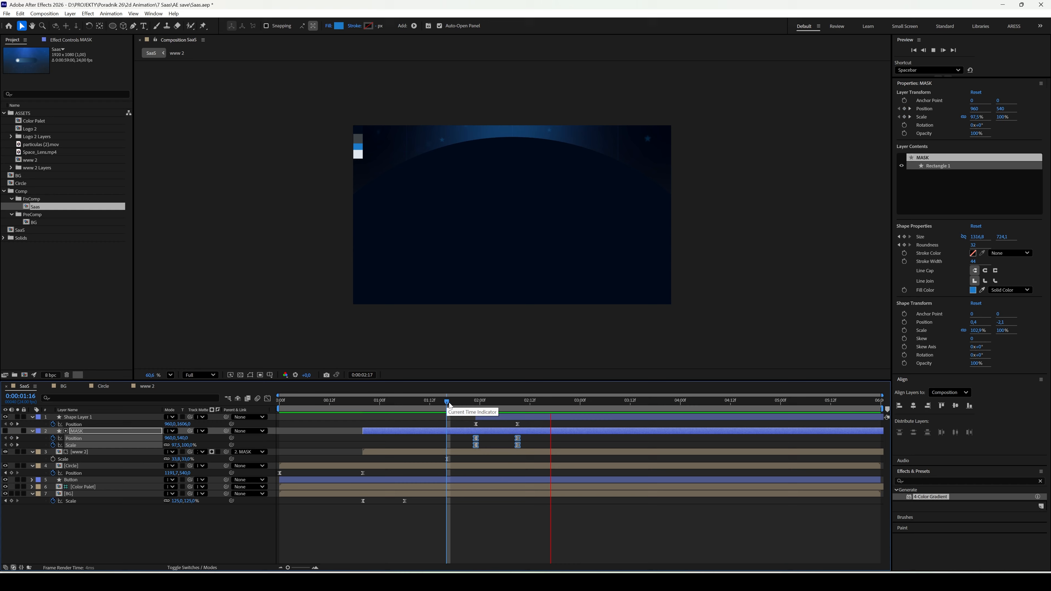
pyautogui.press('space')
# Reshape the speed graph of MASK's position and scale to peak early and decelerate slowly, and preview the result.
pyautogui.click(268, 399)
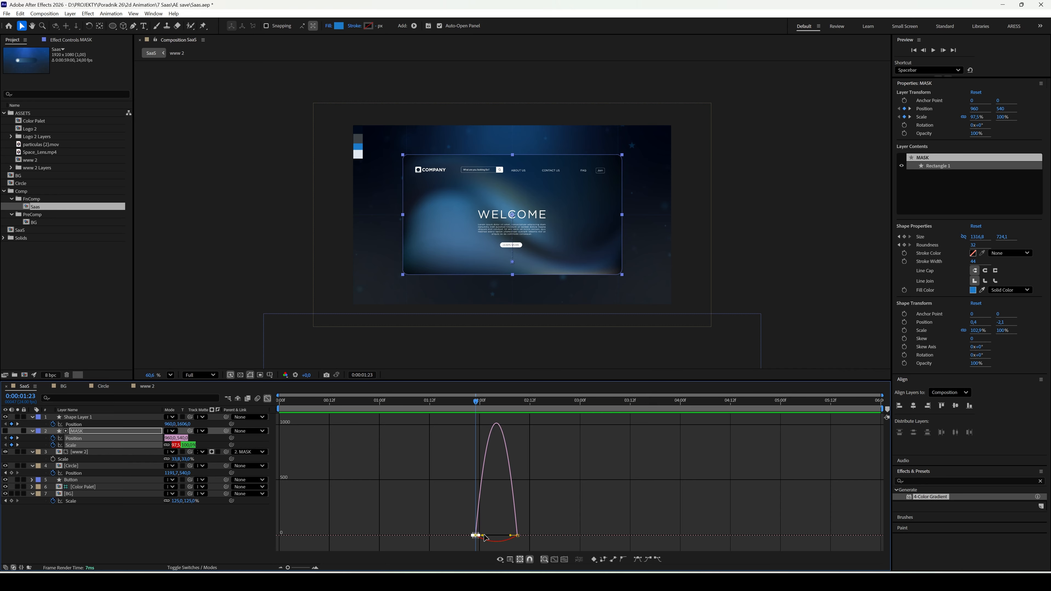
pyautogui.moveTo(483, 536); pyautogui.dragTo(501, 535)
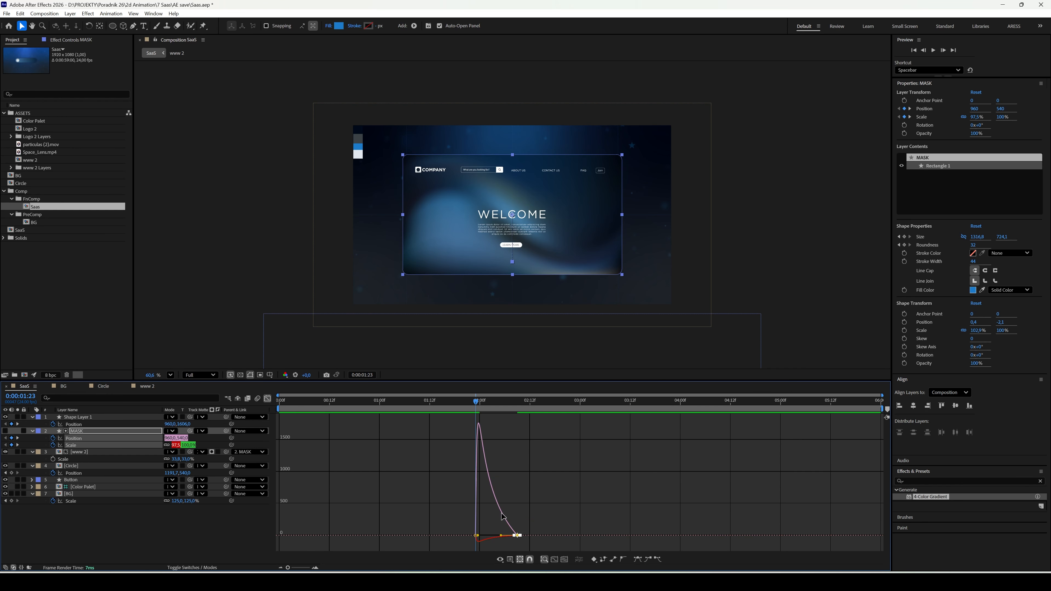
pyautogui.press('space')
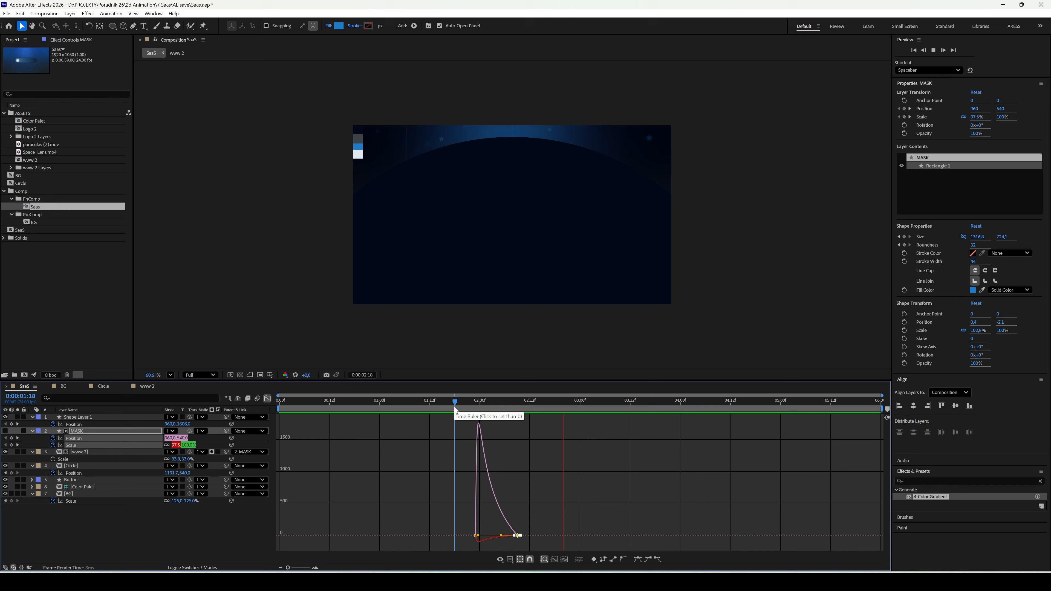
pyautogui.press('space')
pyautogui.click(268, 399)
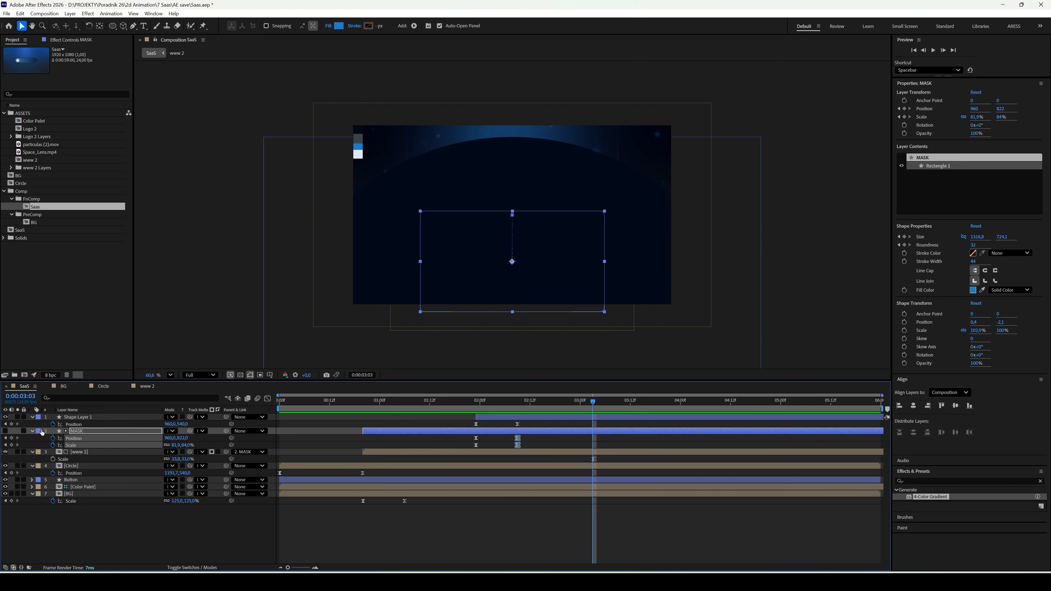
# Collapse the MASK layer's properties and rename Shape Layer 1 as moon.
pyautogui.click(33, 431)
pyautogui.click(77, 417)
pyautogui.rightClick(81, 417)
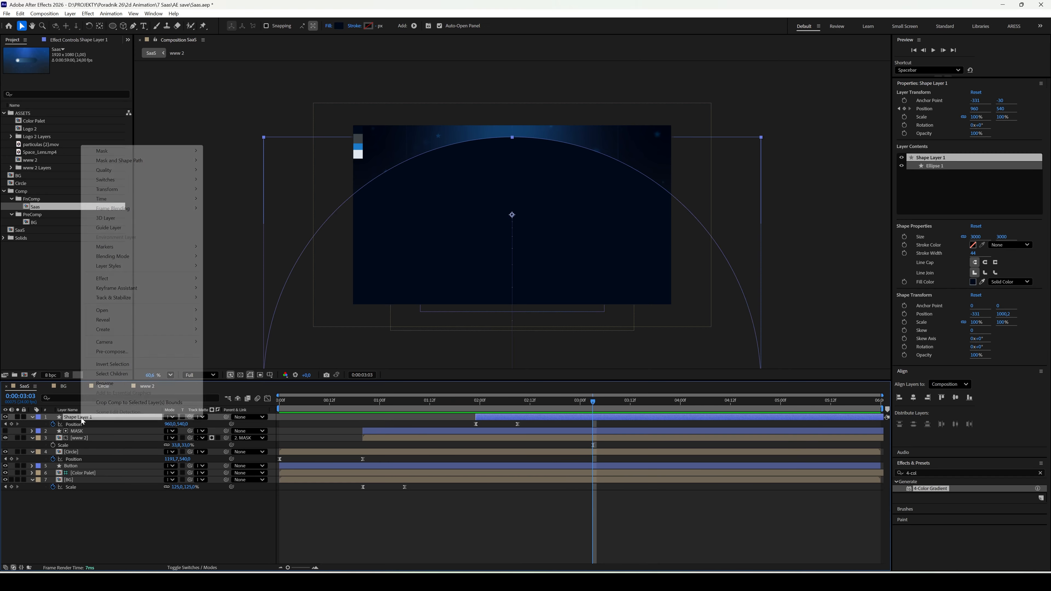
pyautogui.click(119, 385)
pyautogui.write('moon')
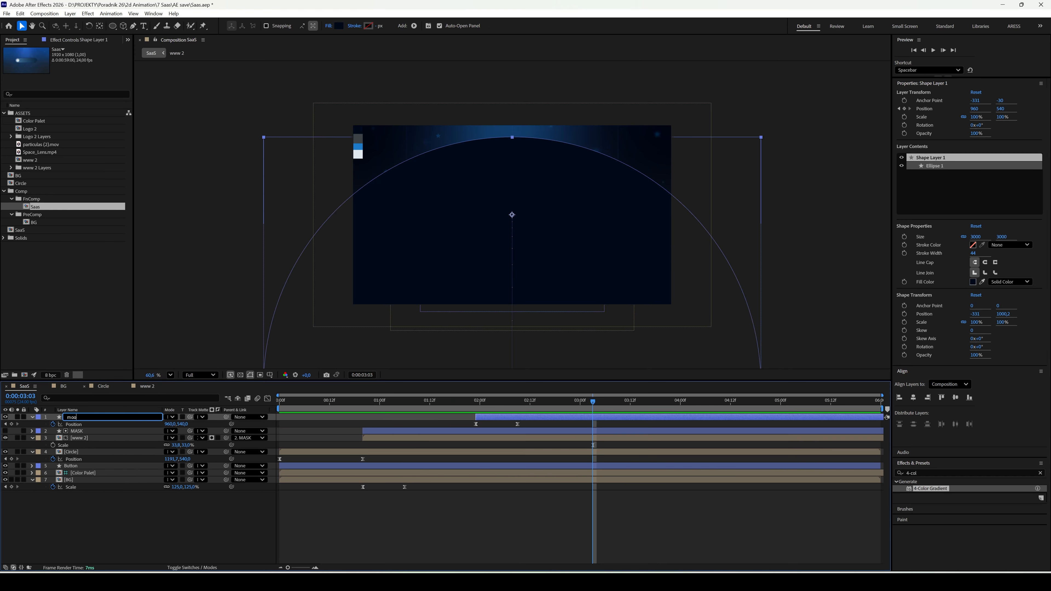
pyautogui.press('Return')
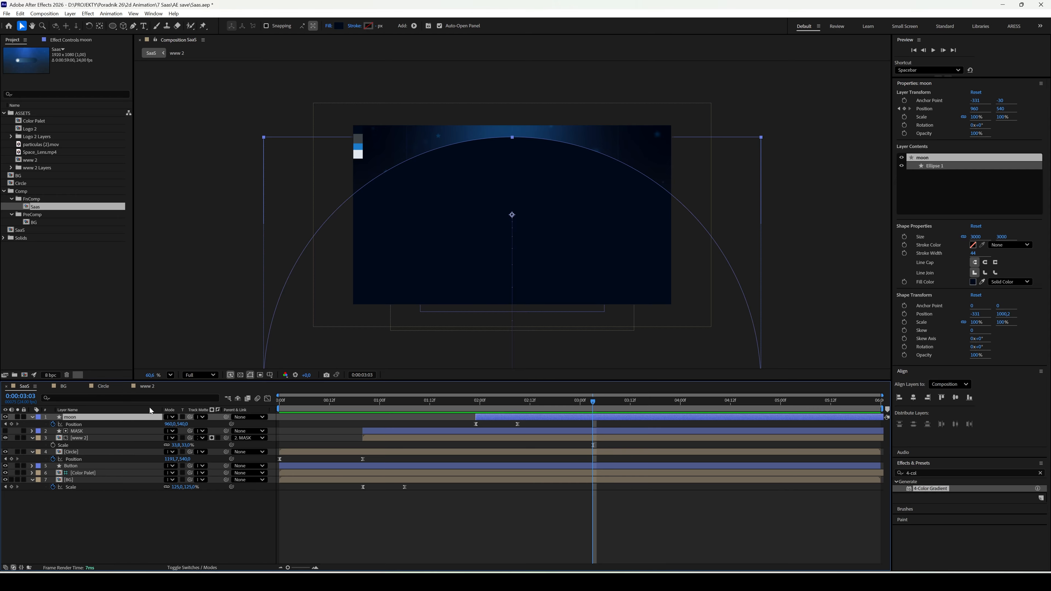
# Change the moon layer's fill type to Radial Gradient.
pyautogui.click(331, 27)
pyautogui.click(527, 268)
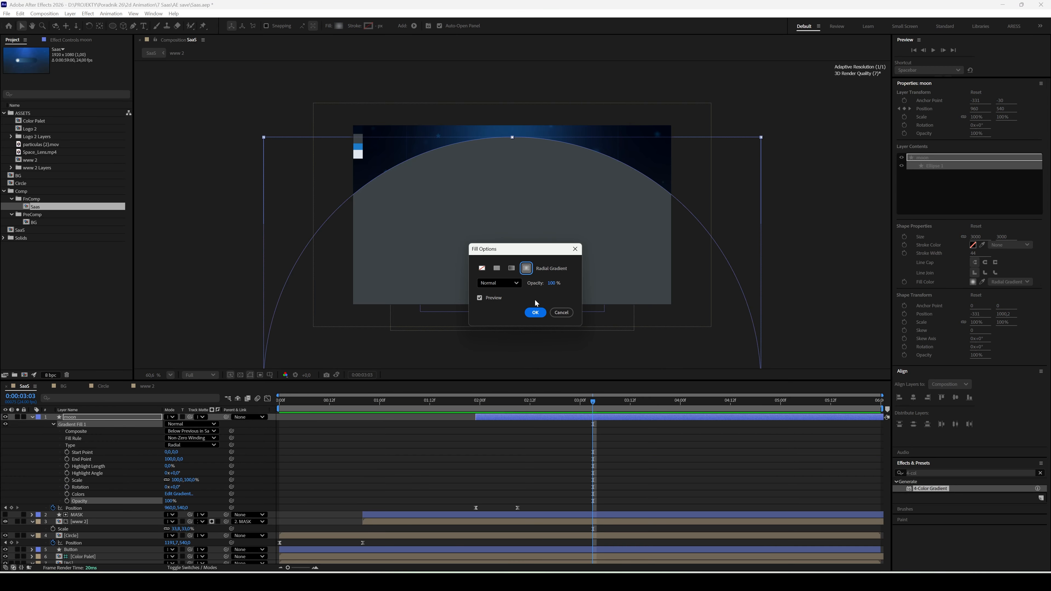
pyautogui.click(535, 312)
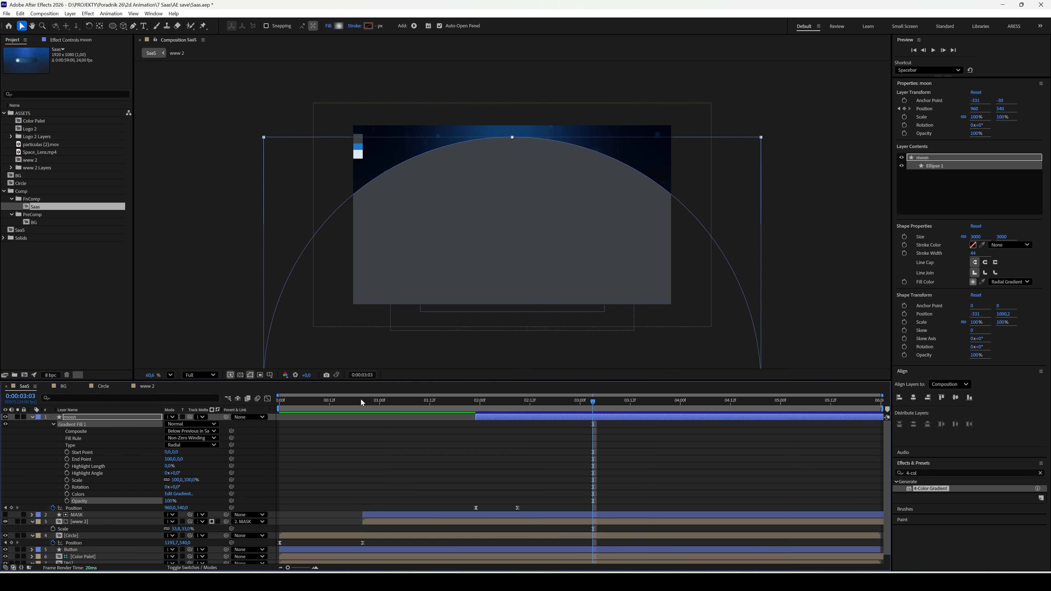
# Recolour the moon's radial gradient with palette blue 1C7CCA at the start and dark navy at the end.
pyautogui.click(185, 494)
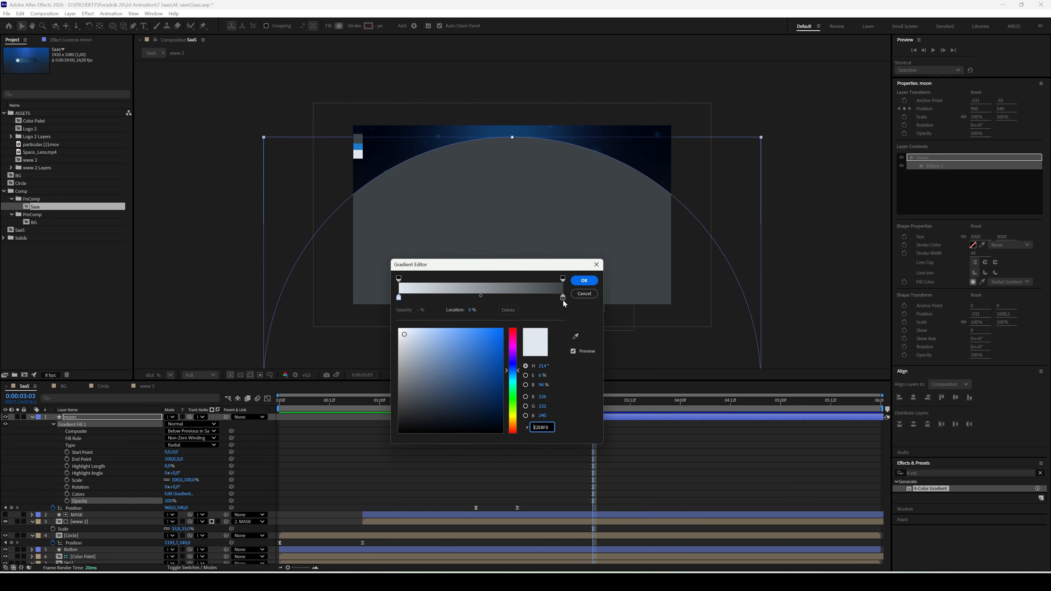
pyautogui.click(563, 298)
pyautogui.click(576, 336)
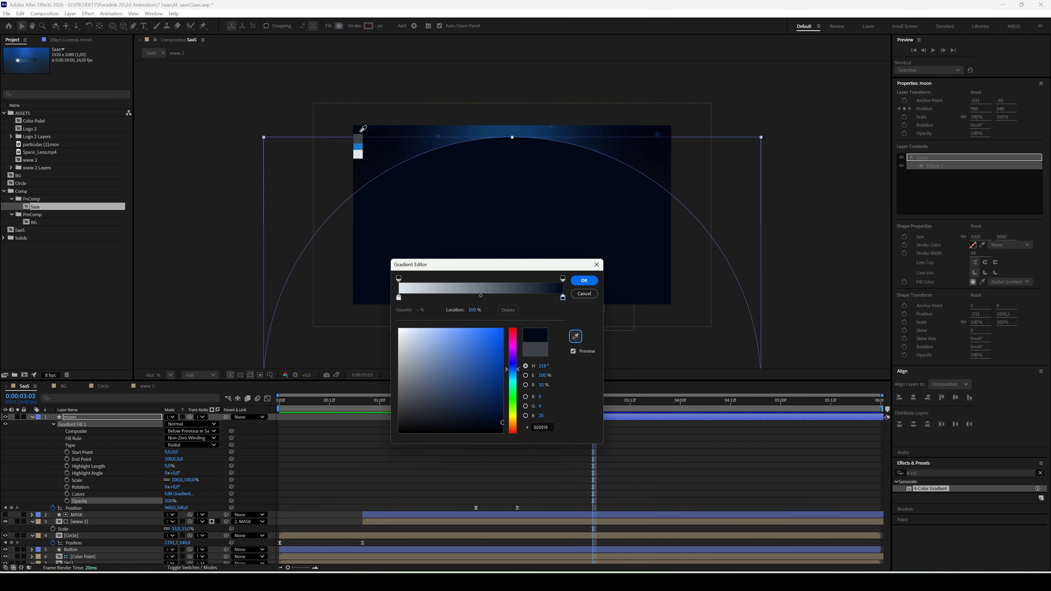
pyautogui.click(364, 129)
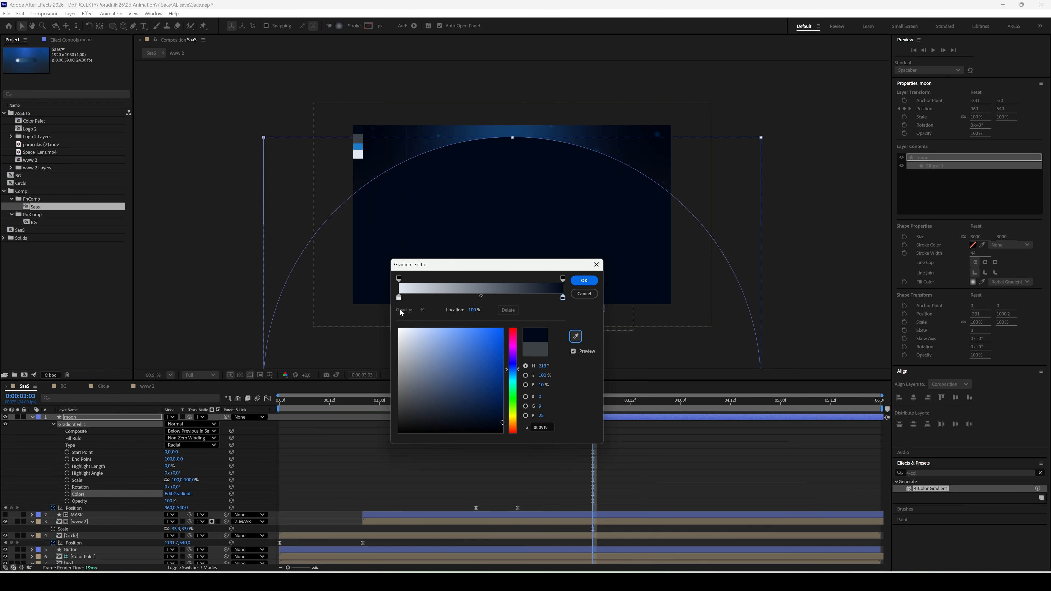
pyautogui.click(399, 297)
pyautogui.click(576, 337)
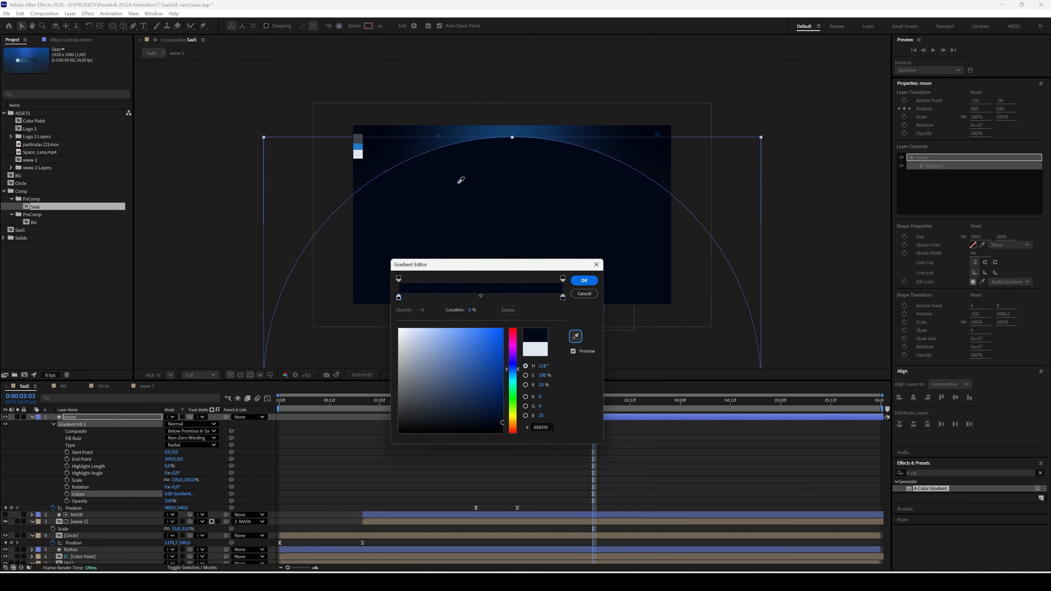
pyautogui.click(358, 146)
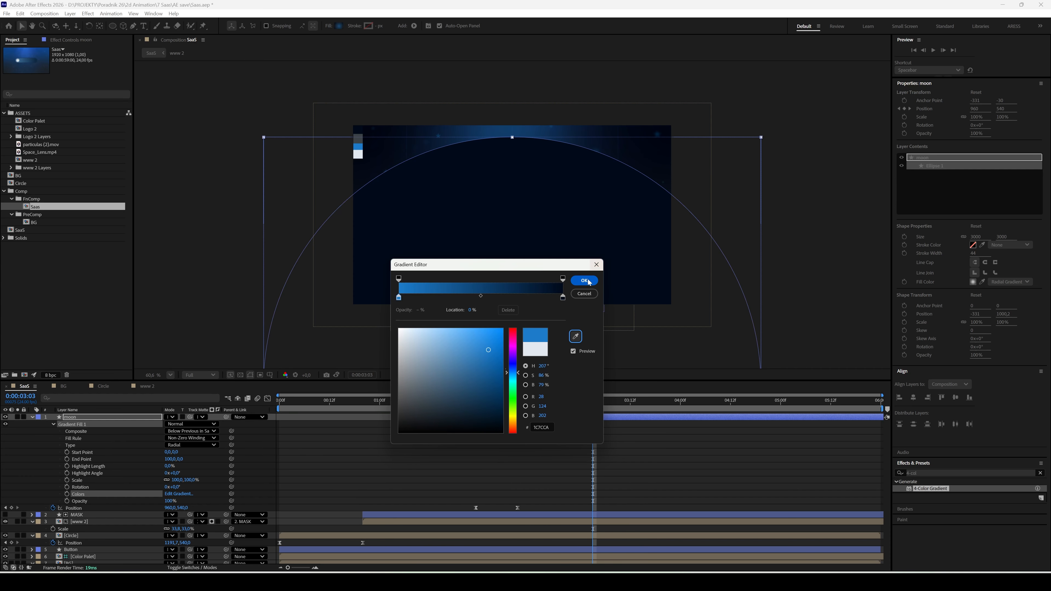
pyautogui.click(597, 264)
# Stretch the moon's radial gradient horizontally by moving its end point out to the circle's edge, about 1516 px from the start point.
pyautogui.scroll(-3, 556, 282)
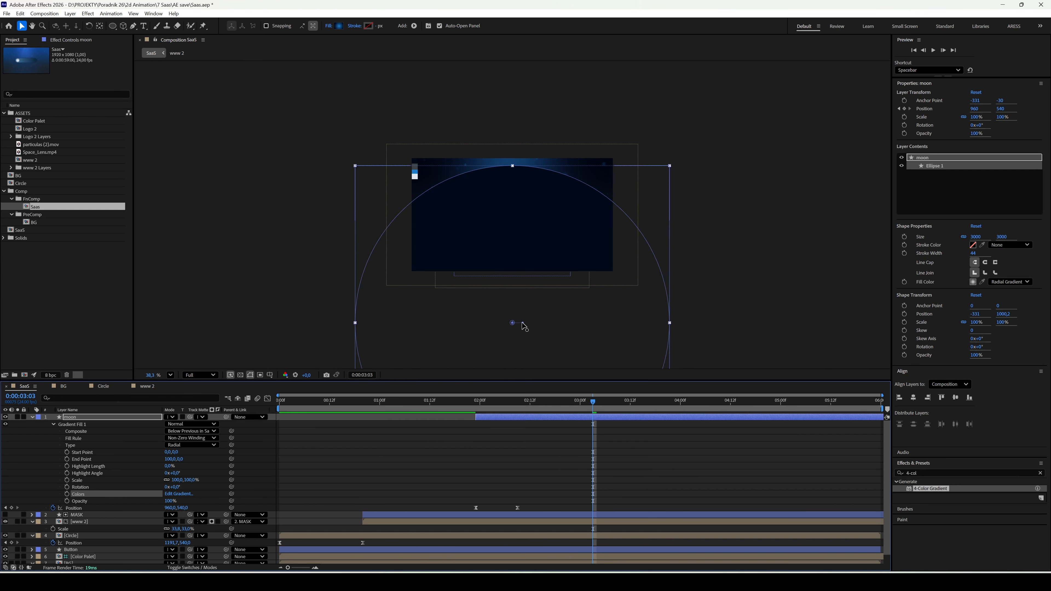
pyautogui.moveTo(522, 324); pyautogui.dragTo(673, 317)
pyautogui.click(405, 434)
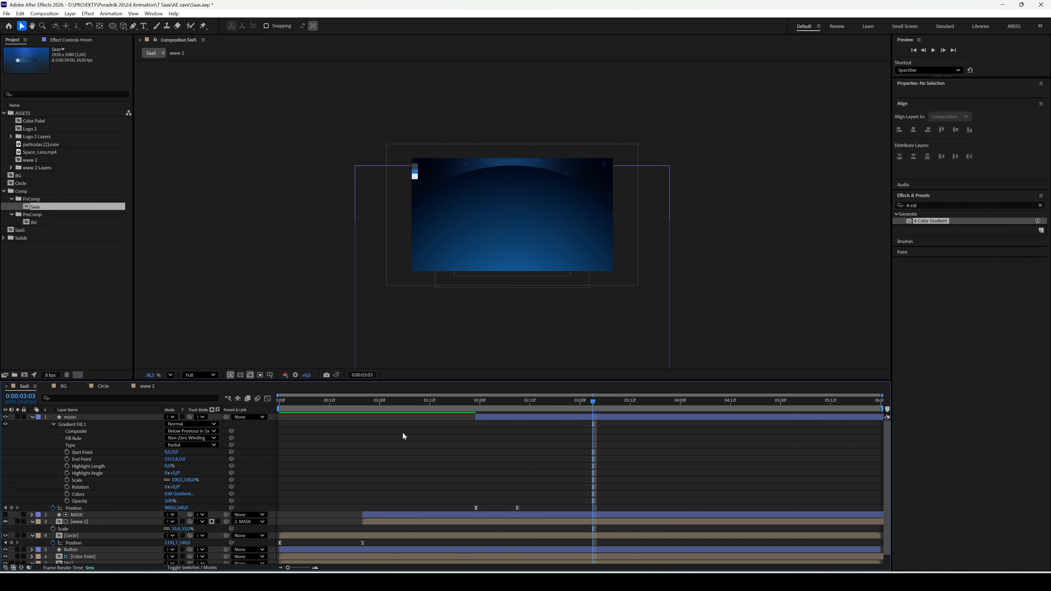
# Collapse the moon layer's properties and duplicate the layer.
pyautogui.click(33, 418)
pyautogui.click(78, 418)
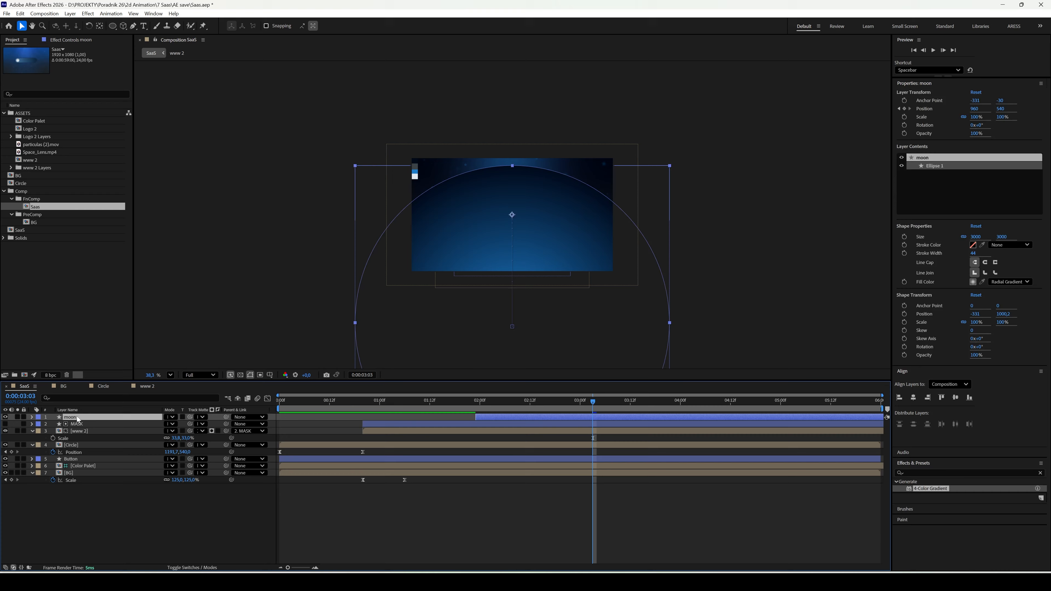
pyautogui.hotkey('ctrl', 'd')
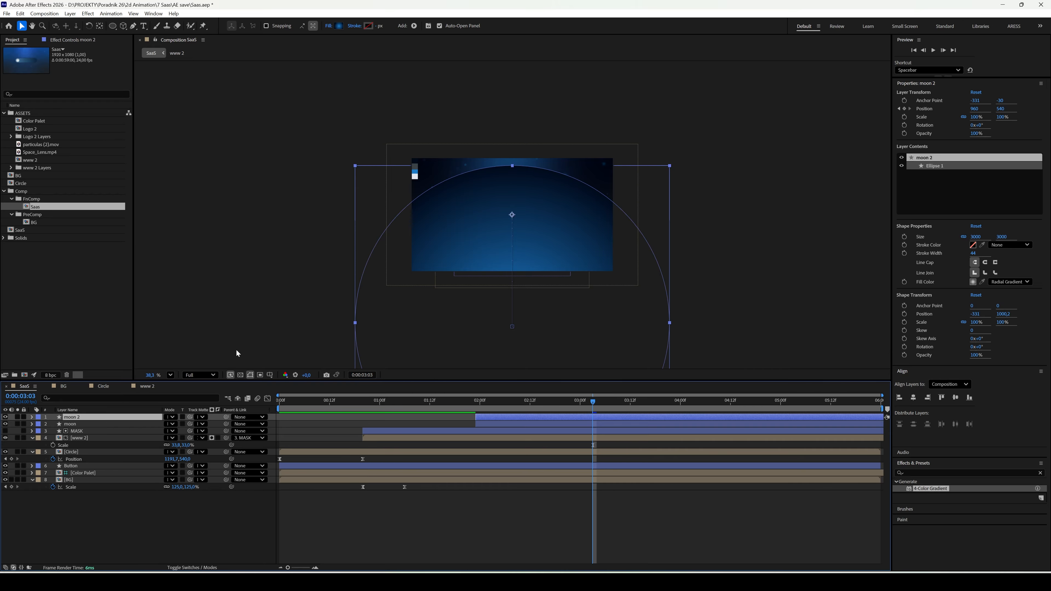
# Remove the position keyframes from the moon 2 layer and parent it to moon.
pyautogui.press('p')
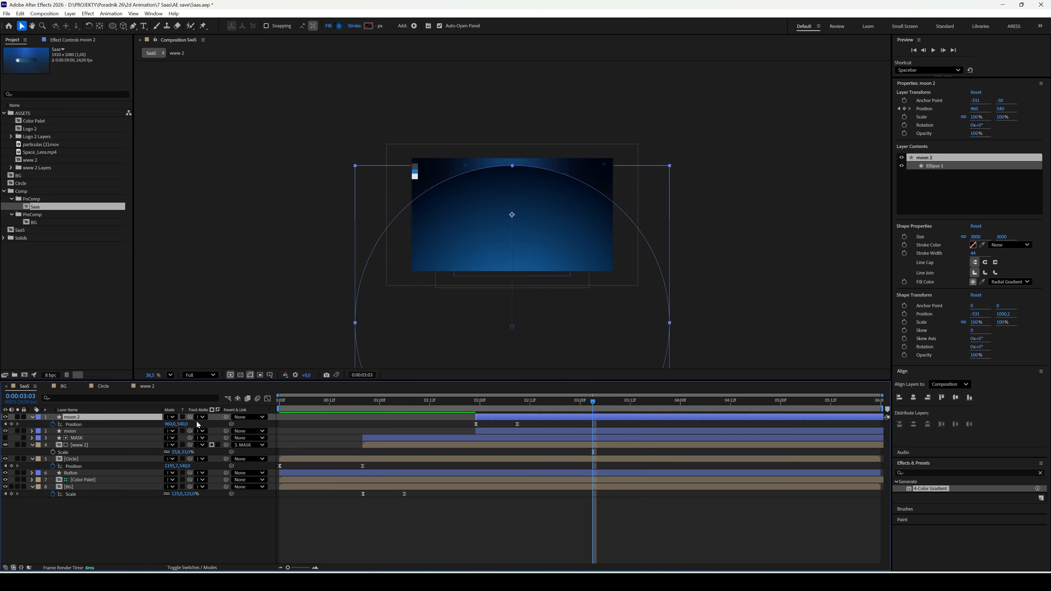
pyautogui.click(54, 424)
pyautogui.moveTo(228, 419); pyautogui.dragTo(155, 429)
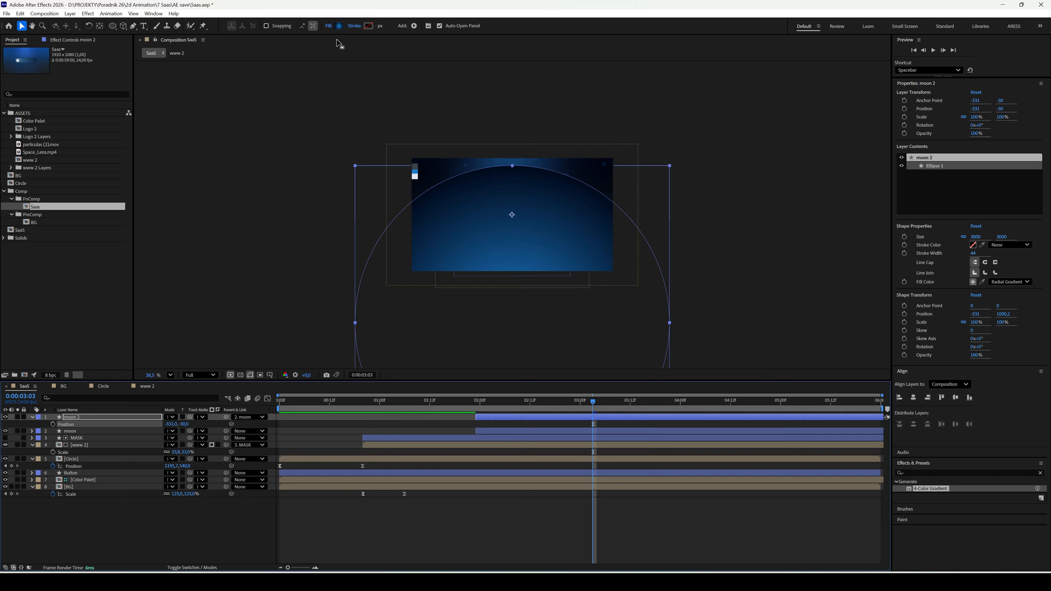
# Remove moon 2's fill and give it a 63 px stroke in the blue sampled from the colour palette.
pyautogui.click(328, 26)
pyautogui.click(482, 268)
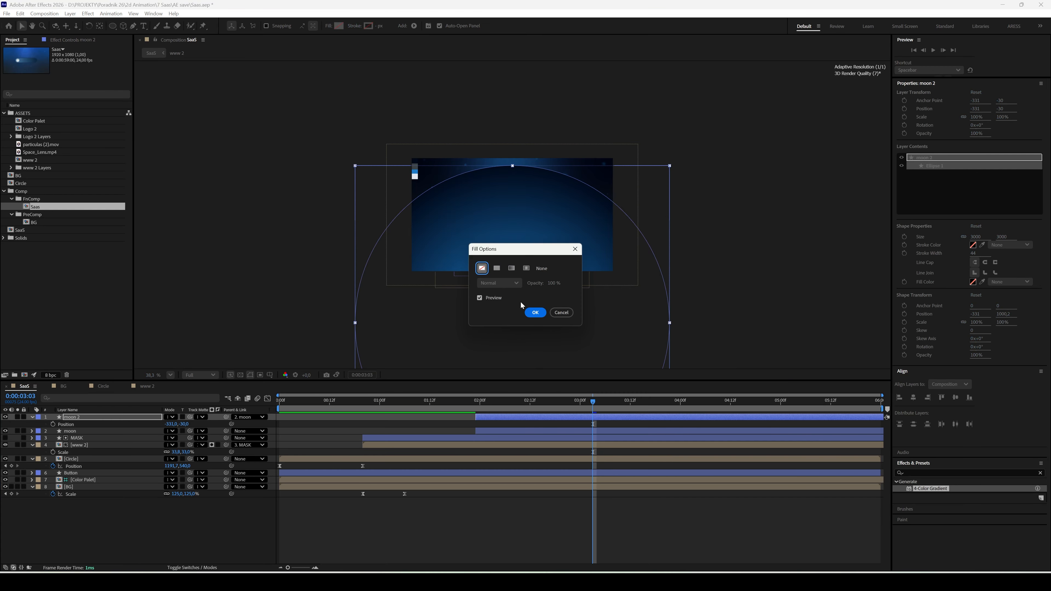
pyautogui.click(534, 312)
pyautogui.moveTo(377, 26); pyautogui.dragTo(404, 30)
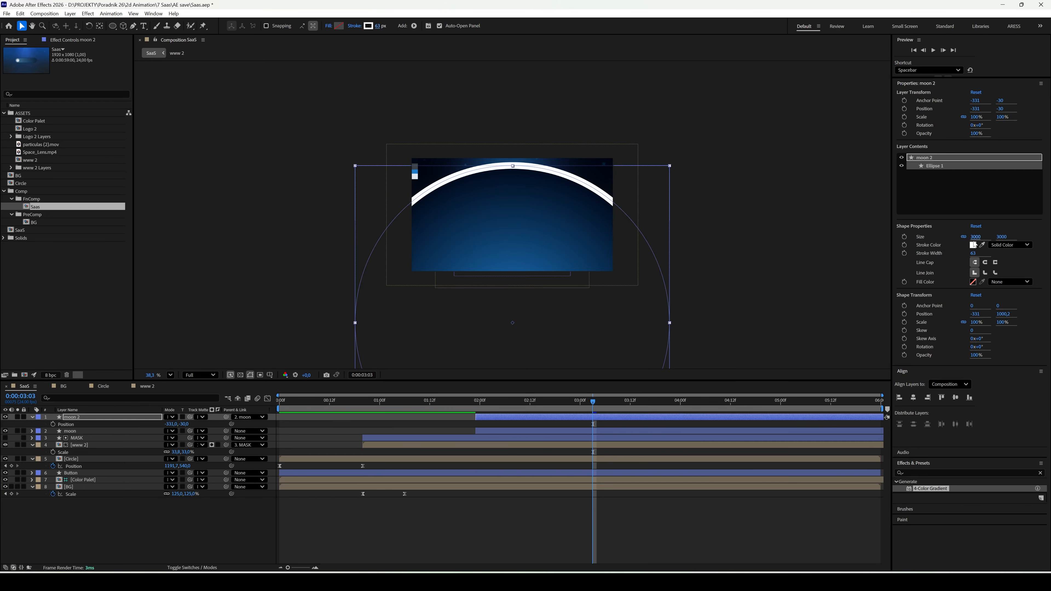
pyautogui.click(982, 244)
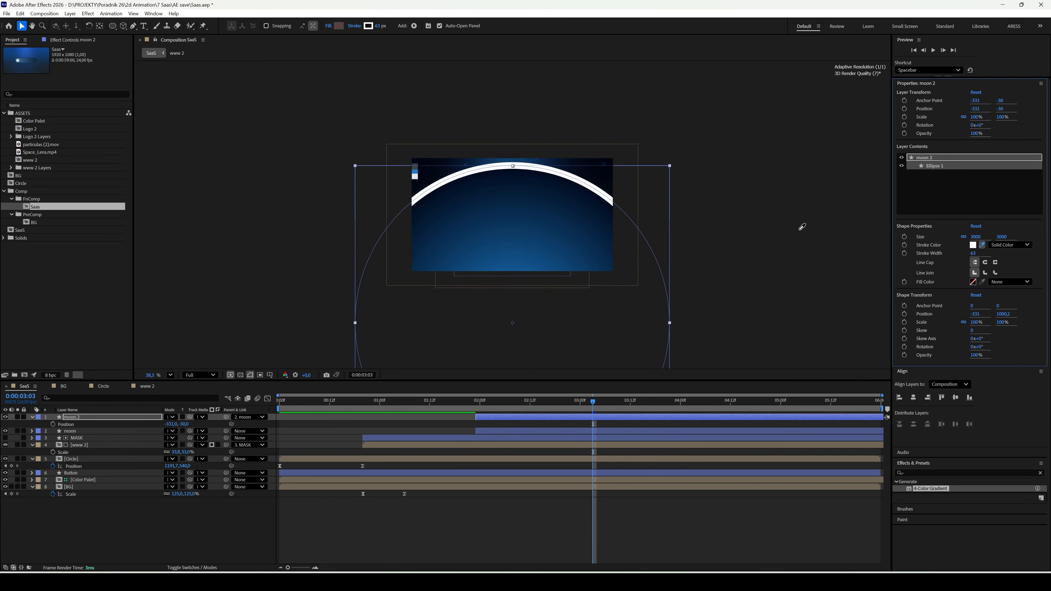
pyautogui.click(415, 175)
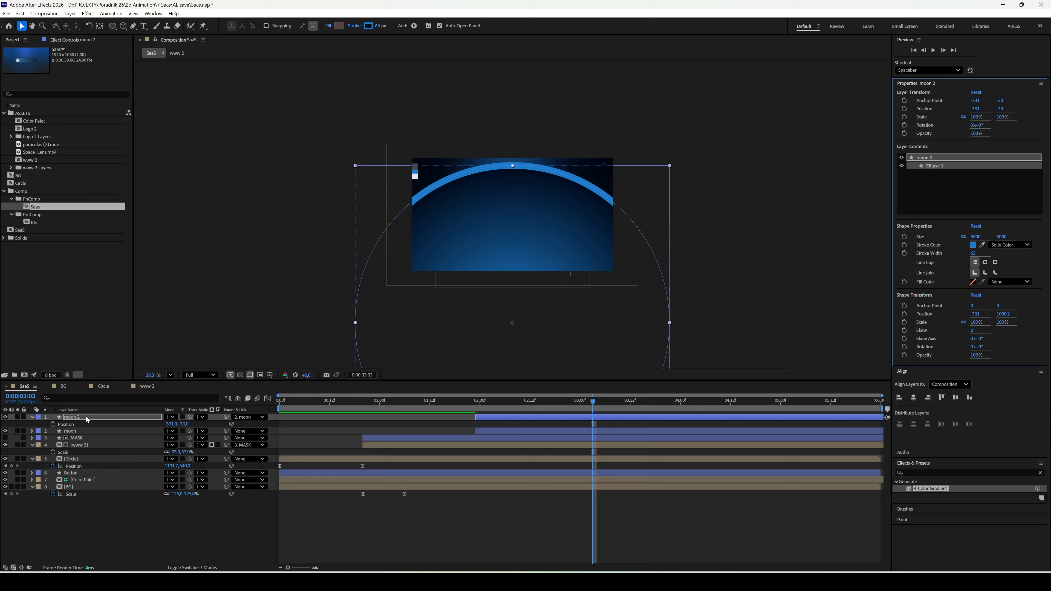
# Apply Fast Box Blur to moon 2 with a blur radius of 40.
pyautogui.hotkey('ctrl', 'space')
pyautogui.write('fa')
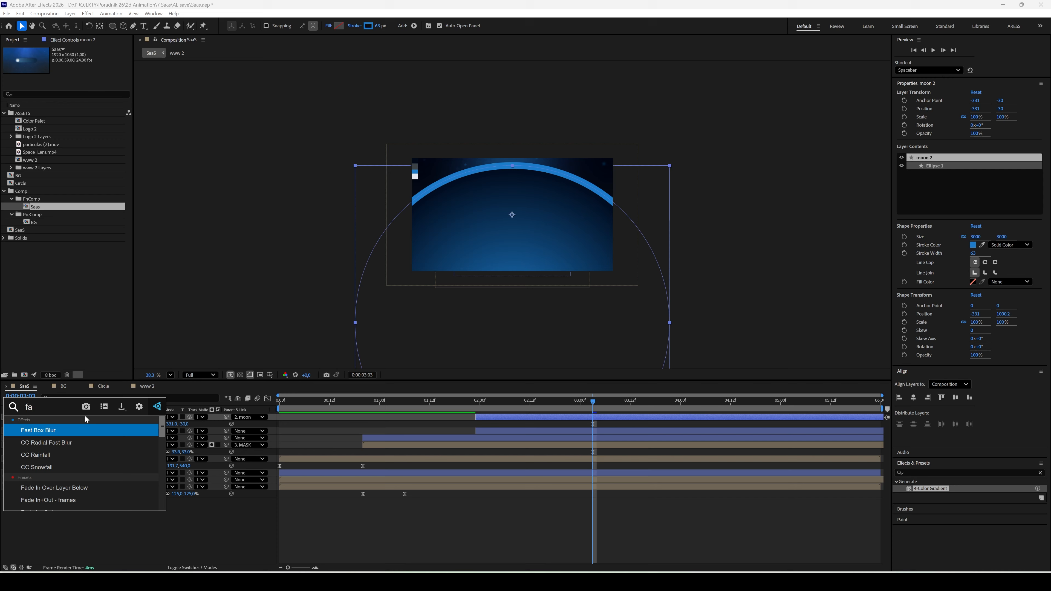
pyautogui.click(67, 430)
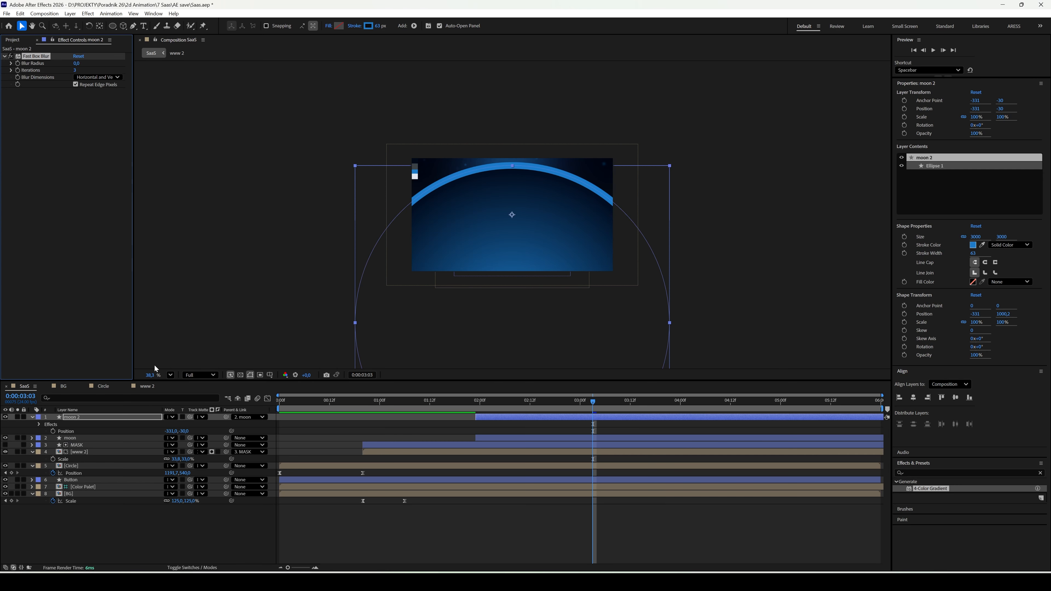
pyautogui.click(75, 63)
pyautogui.write('40')
pyautogui.press('Return')
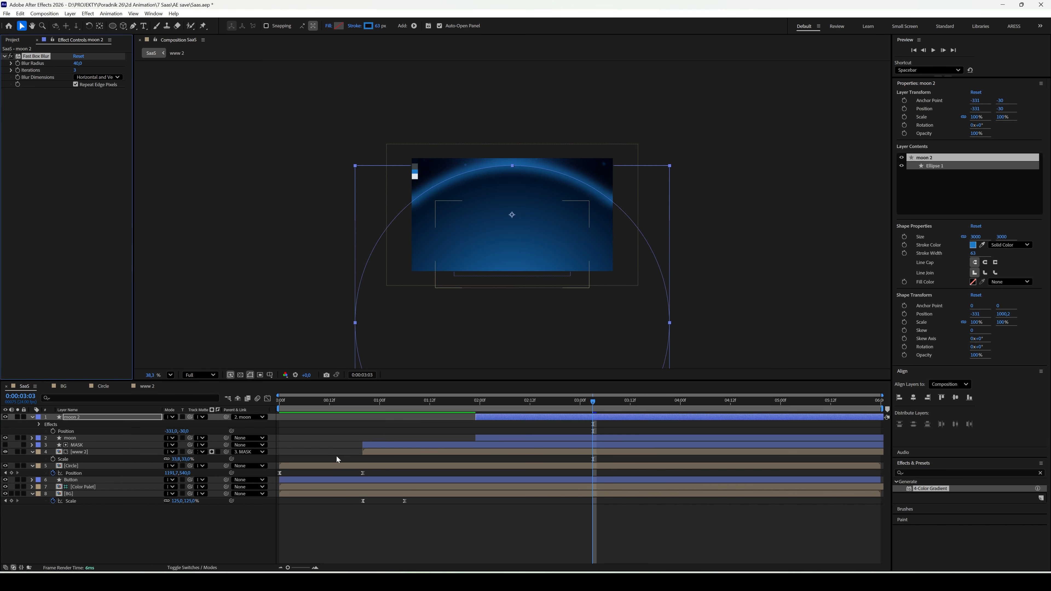
# Preview the moon's rise with its blurred blue rim from 0:00:01:13.
pyautogui.click(366, 486)
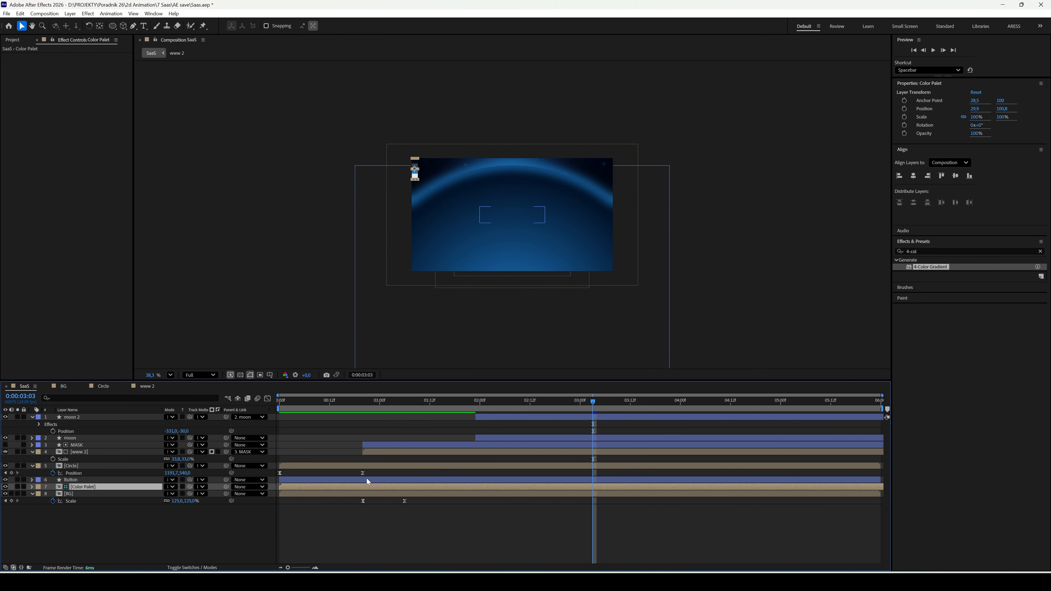
pyautogui.click(434, 406)
pyautogui.press('space')
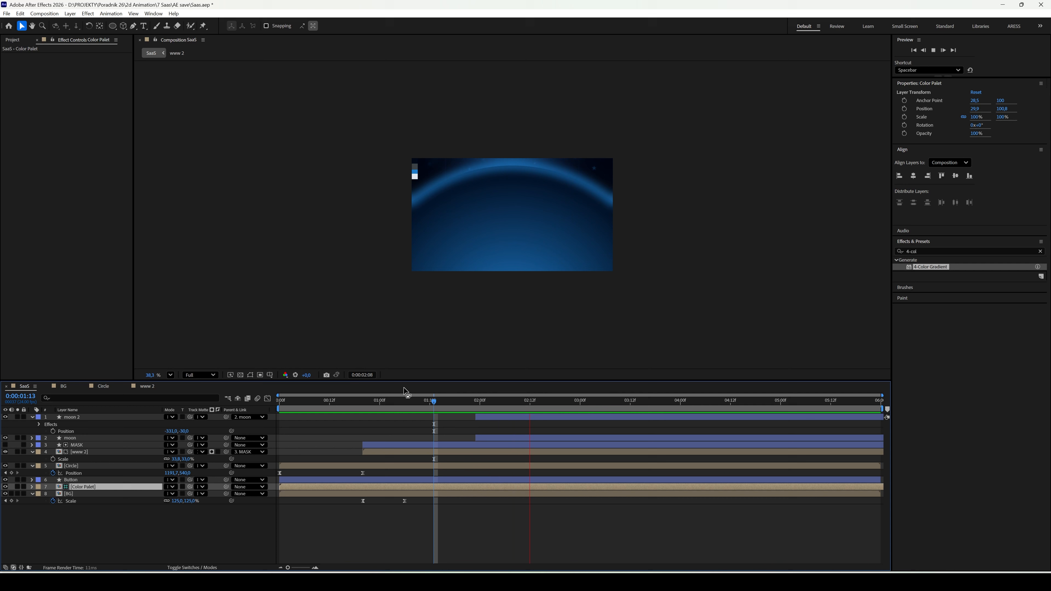
pyautogui.press('space')
pyautogui.moveTo(478, 402); pyautogui.dragTo(536, 401)
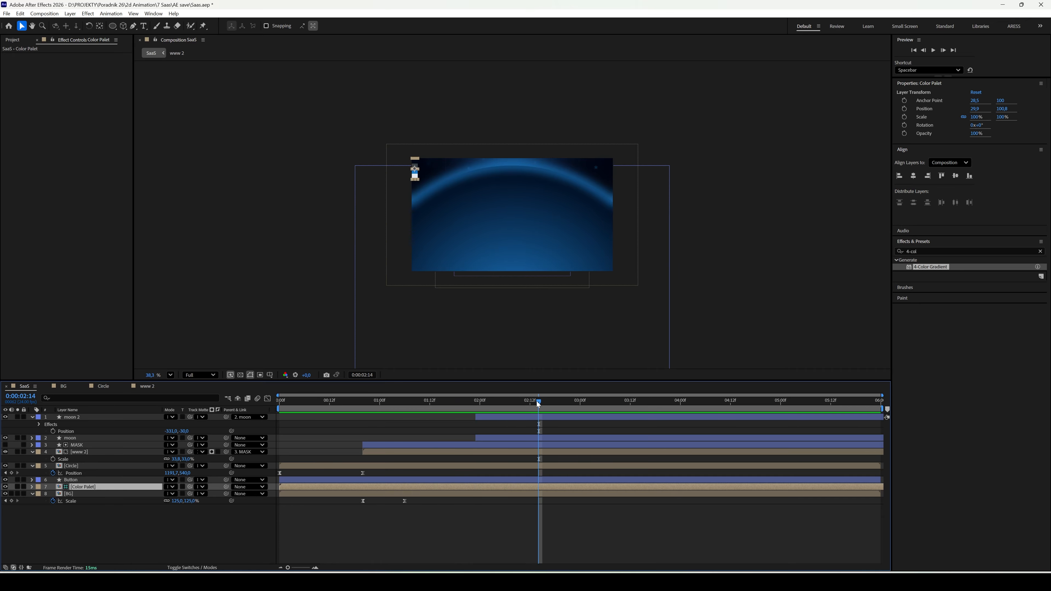
# At 0:00:01:23, draw a closed bell-shaped path on a new shape layer, peaking above the frame and spreading wide below it.
pyautogui.click(133, 26)
pyautogui.click(477, 401)
pyautogui.hotkey('ctrl', 'shift', 'a')
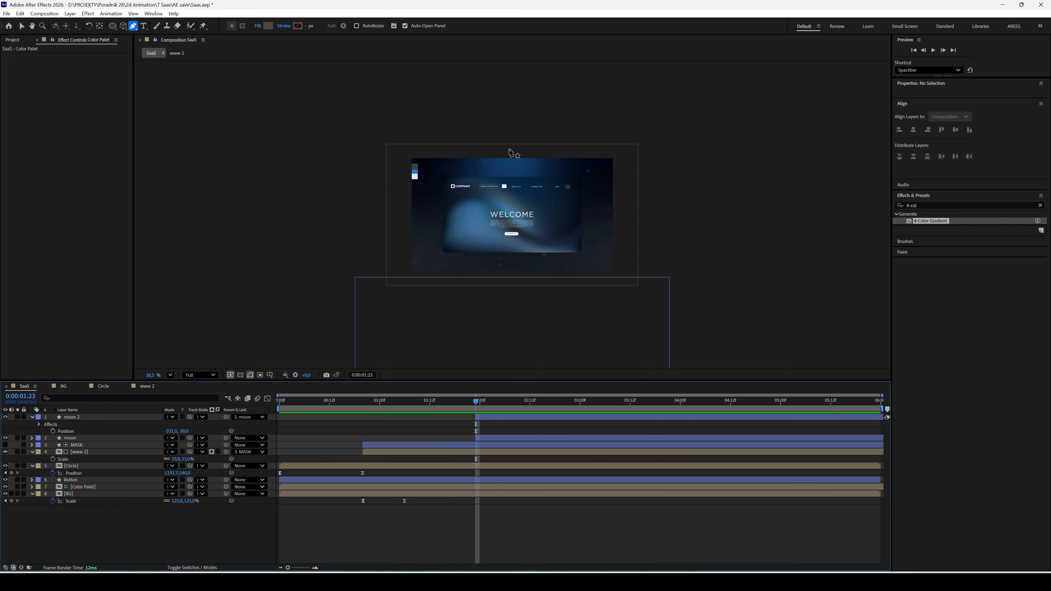
pyautogui.click(509, 148)
pyautogui.moveTo(399, 259); pyautogui.dragTo(369, 264)
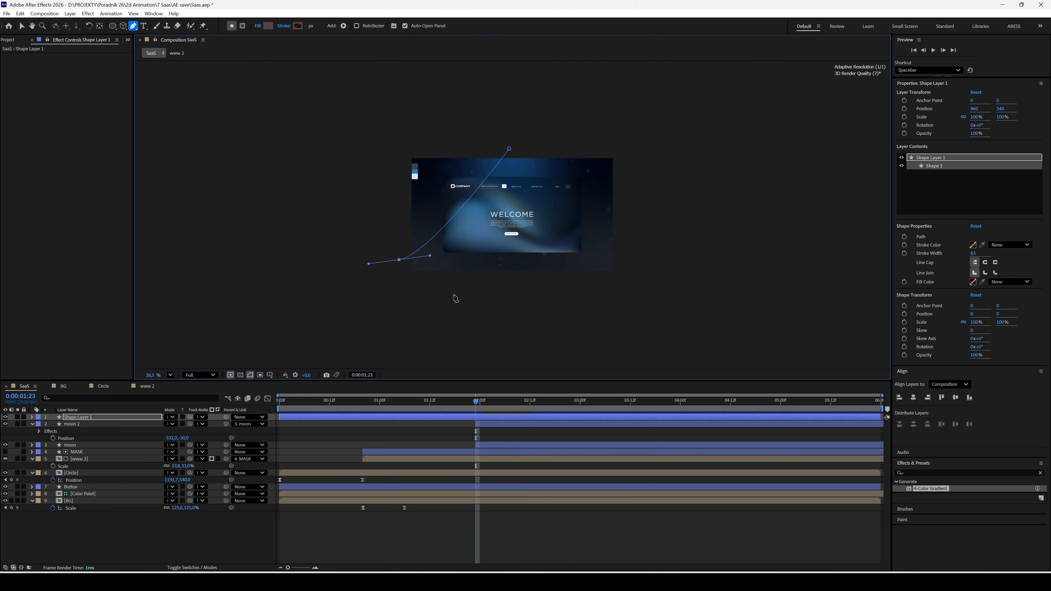
pyautogui.moveTo(454, 296); pyautogui.dragTo(535, 289)
pyautogui.click(630, 296)
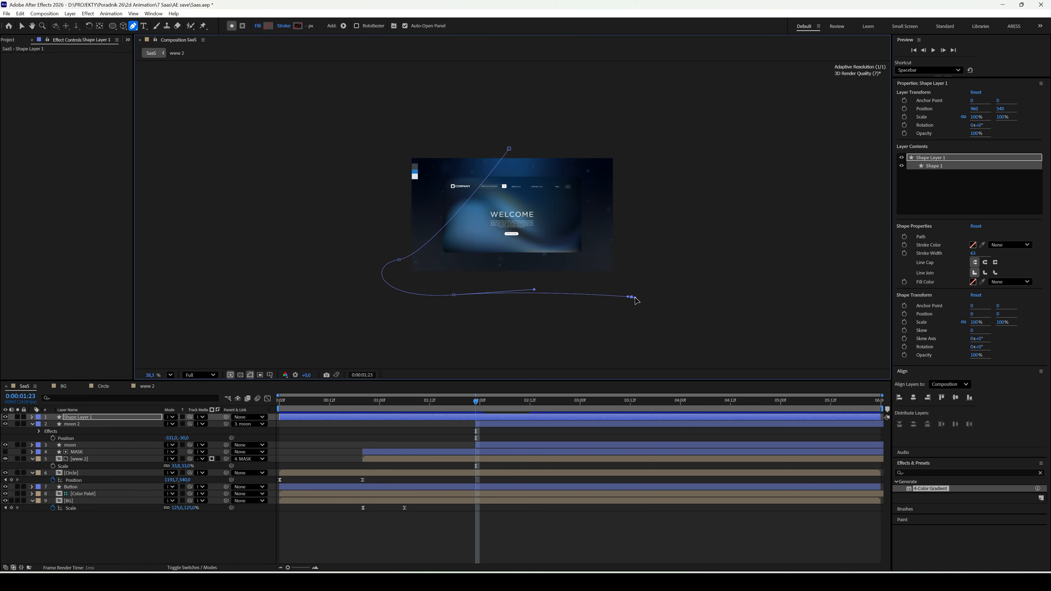
pyautogui.moveTo(607, 251); pyautogui.dragTo(572, 250)
pyautogui.click(533, 153)
pyautogui.click(519, 144)
pyautogui.click(509, 148)
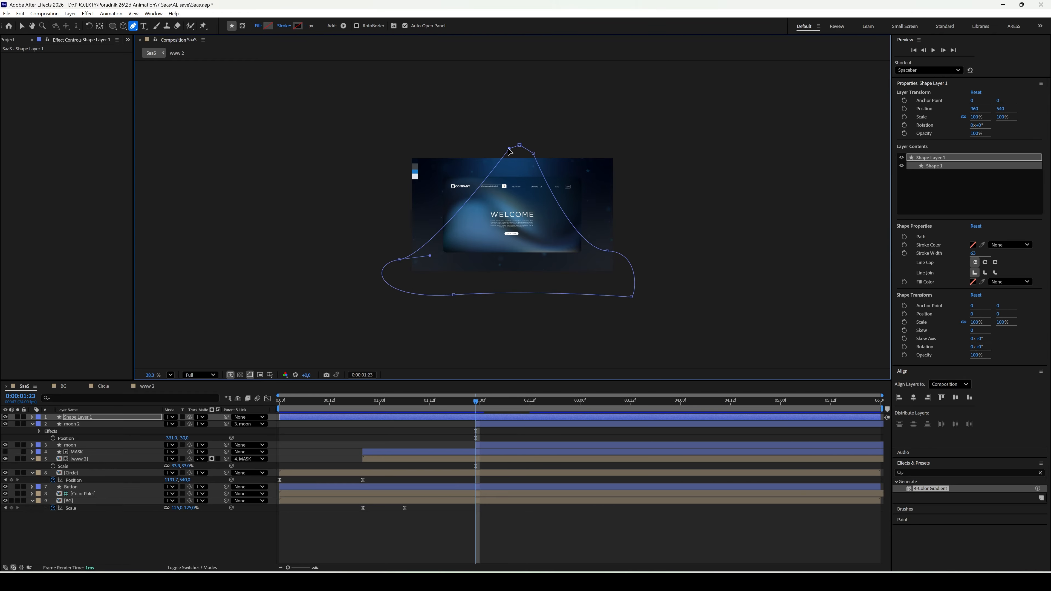
# Fill the bell shape with the blue sampled from the colour palette.
pyautogui.click(268, 26)
pyautogui.click(698, 398)
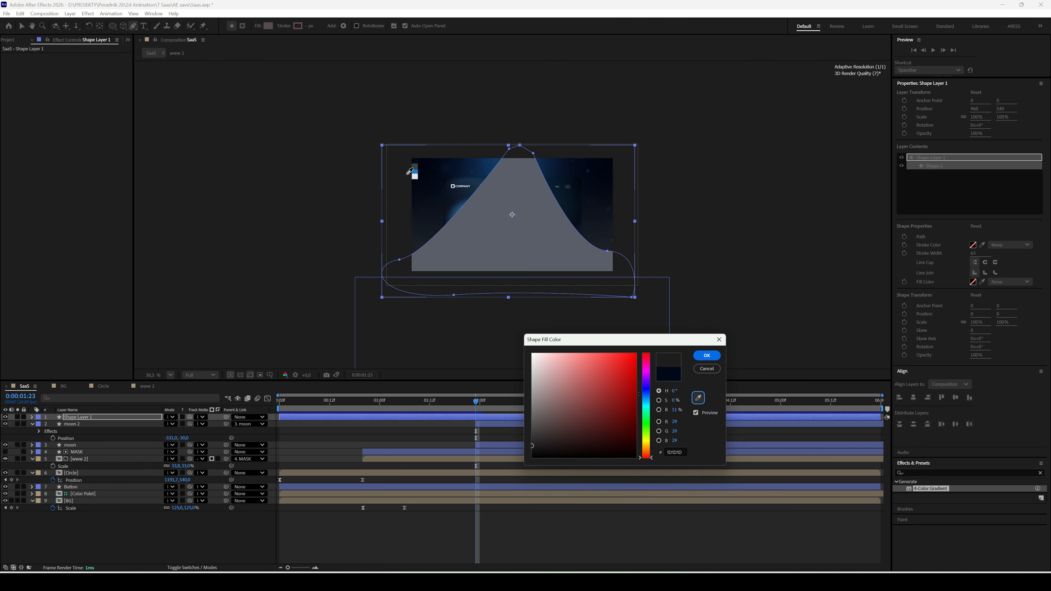
pyautogui.click(414, 171)
pyautogui.click(707, 355)
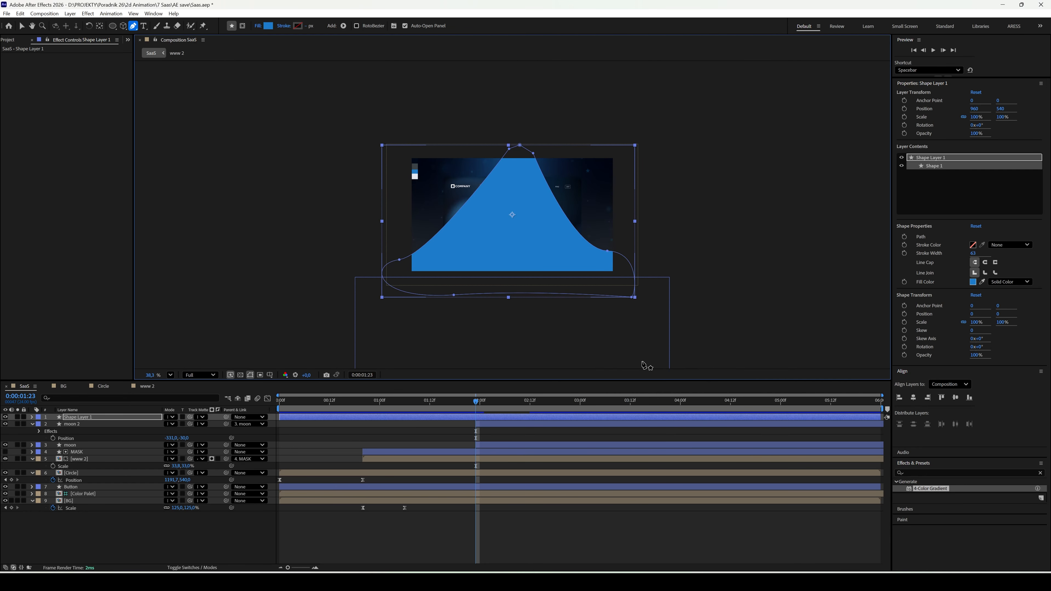
# Apply Fast Box Blur to Shape Layer 1 with a blur radius of 164.
pyautogui.hotkey('ctrl', 'space')
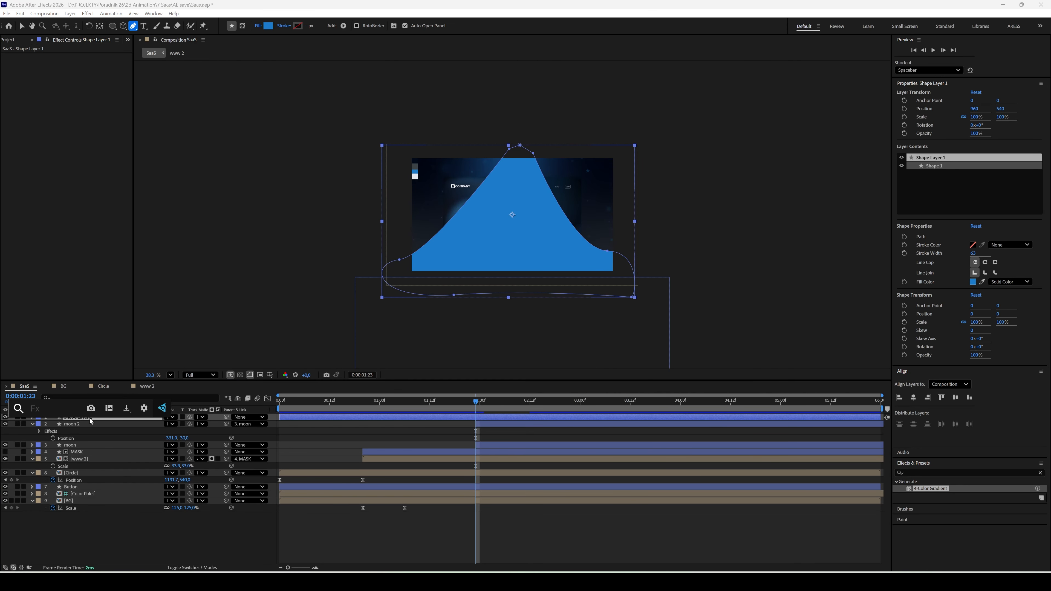
pyautogui.write('fas')
pyautogui.click(70, 433)
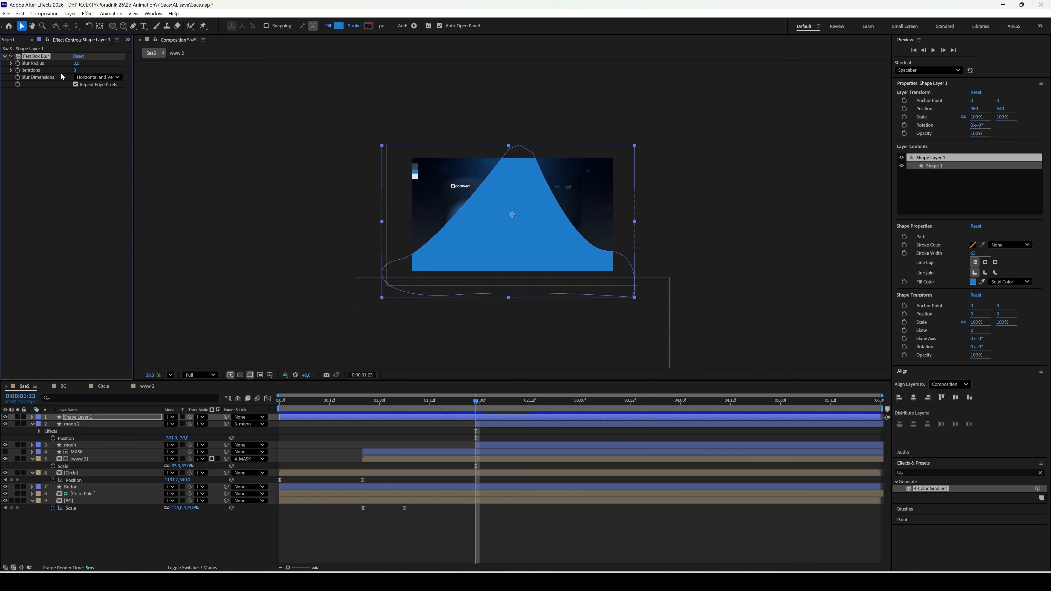
pyautogui.moveTo(75, 66); pyautogui.dragTo(143, 67)
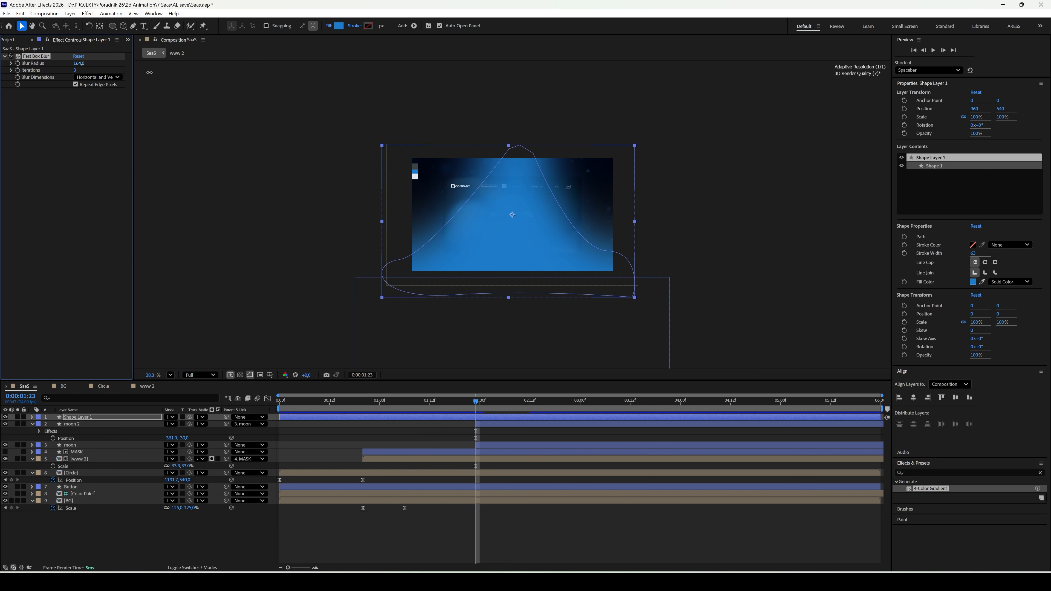
# Place Shape Layer 1 directly beneath moon, trimmed to start at 0:00:01:23, and parent it to moon.
pyautogui.moveTo(79, 417); pyautogui.dragTo(118, 449)
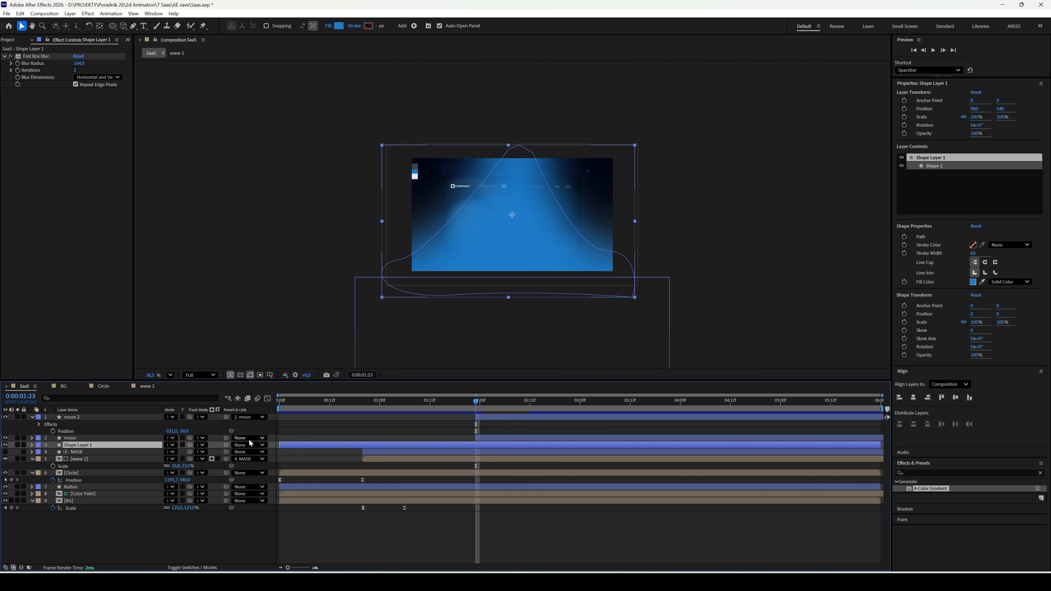
pyautogui.hotkey('alt', '[')
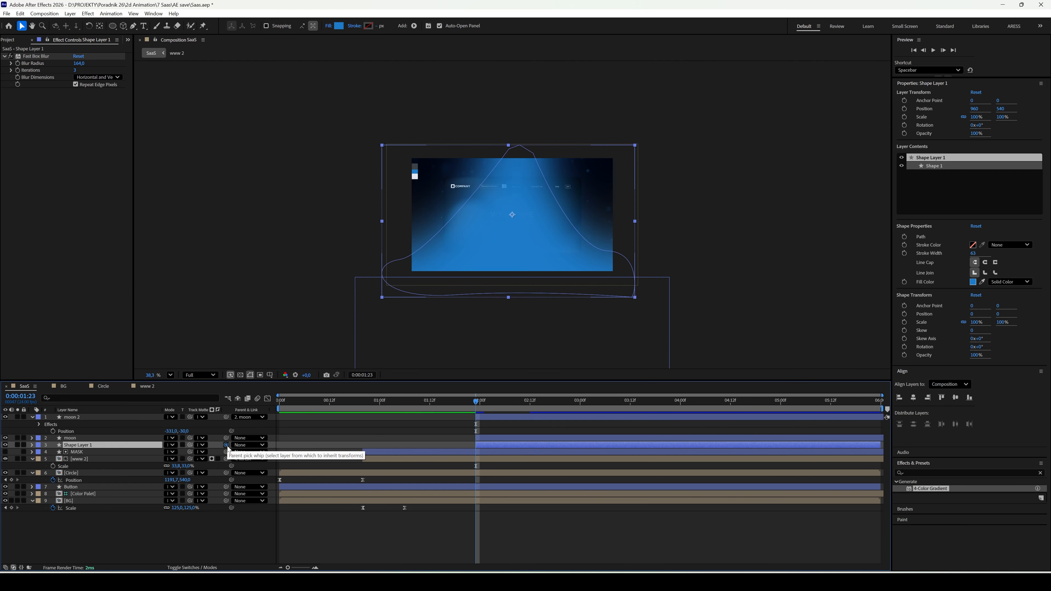
pyautogui.moveTo(226, 445); pyautogui.dragTo(122, 439)
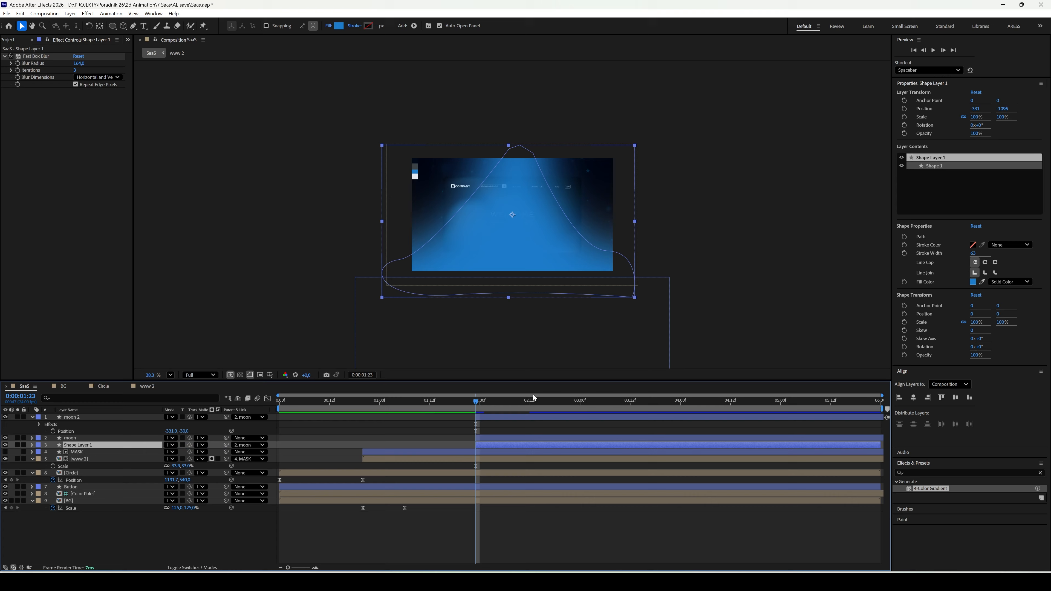
# At 0:00:02:03, lower the blurred bell shape behind the moon to a Y position of about -600.
pyautogui.click(485, 401)
pyautogui.moveTo(484, 402); pyautogui.dragTo(493, 402)
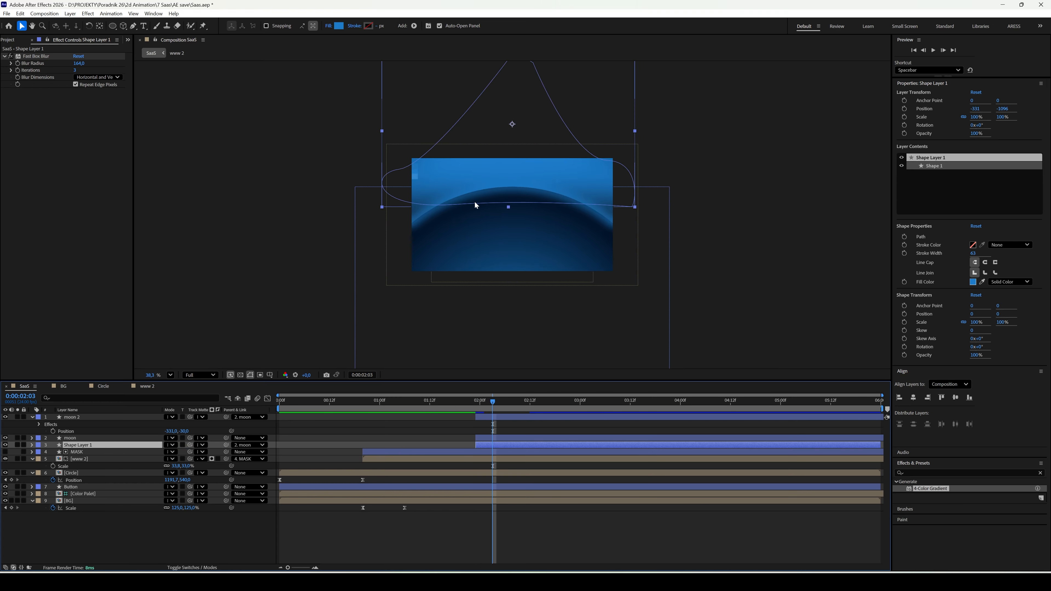
pyautogui.moveTo(510, 181); pyautogui.dragTo(502, 228)
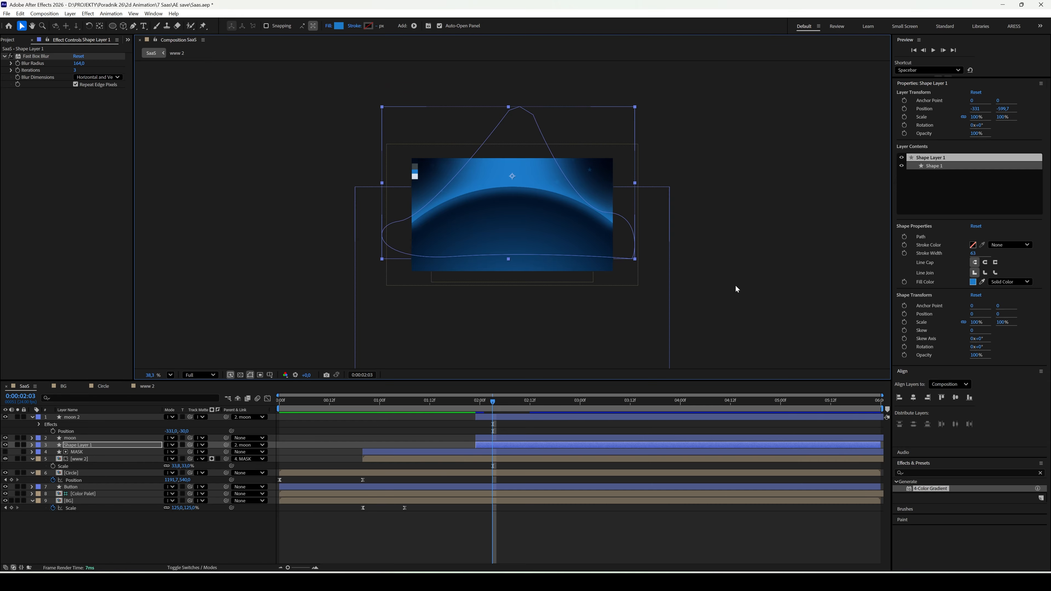
# Preview the moon rise, rename Shape Layer 1 to Light and show its Opacity property.
pyautogui.click(455, 399)
pyautogui.press('space')
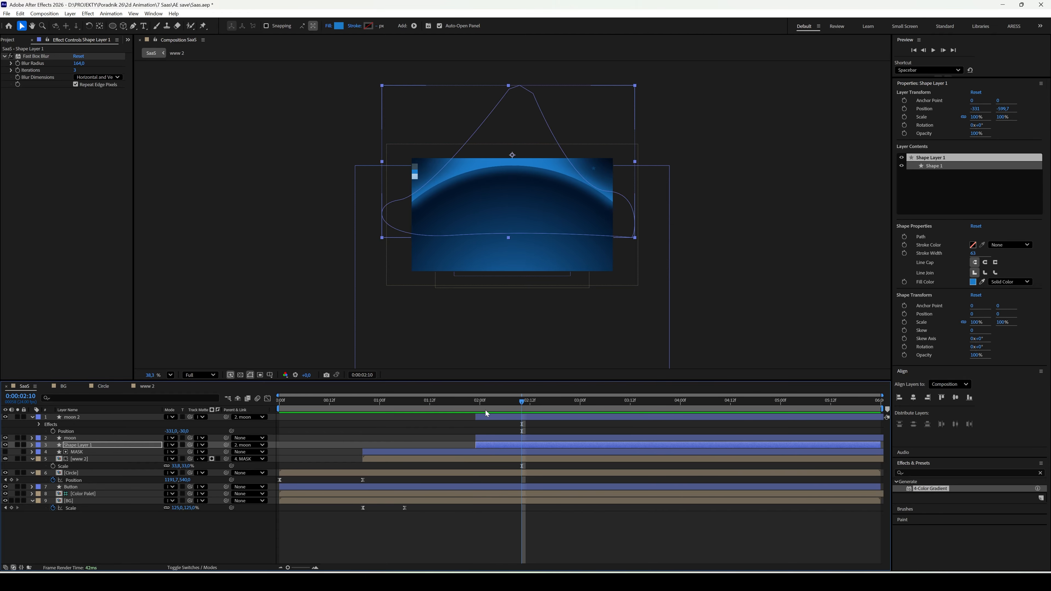
pyautogui.click(478, 407)
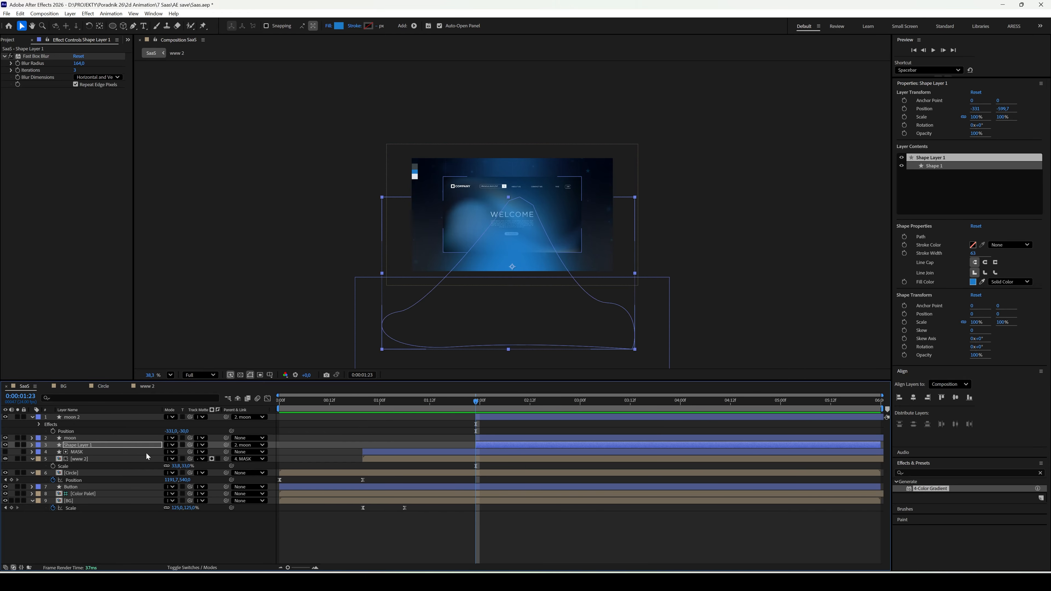
pyautogui.write('tLight')
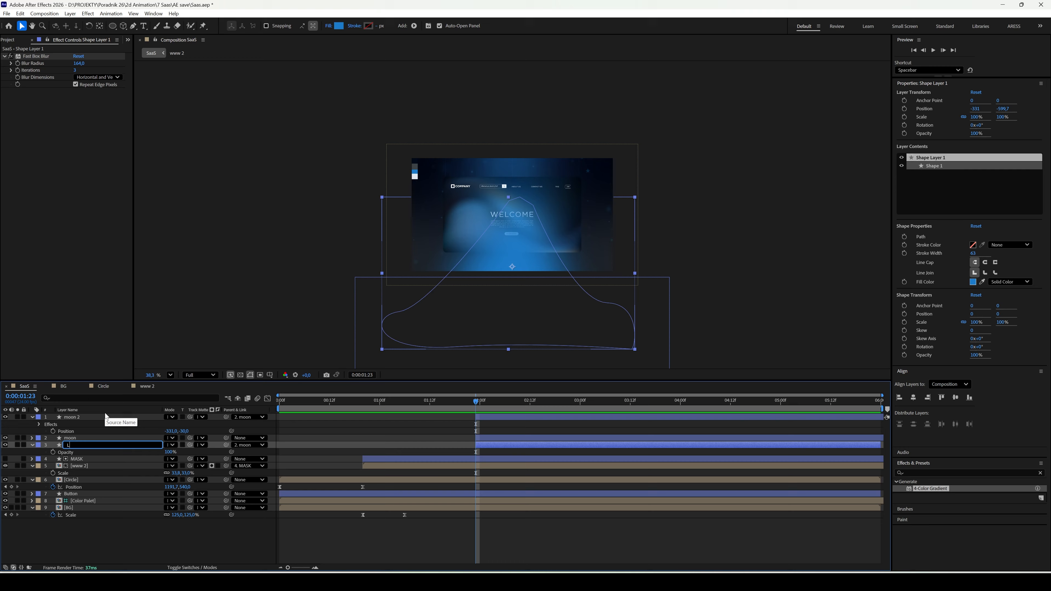
pyautogui.press('Return')
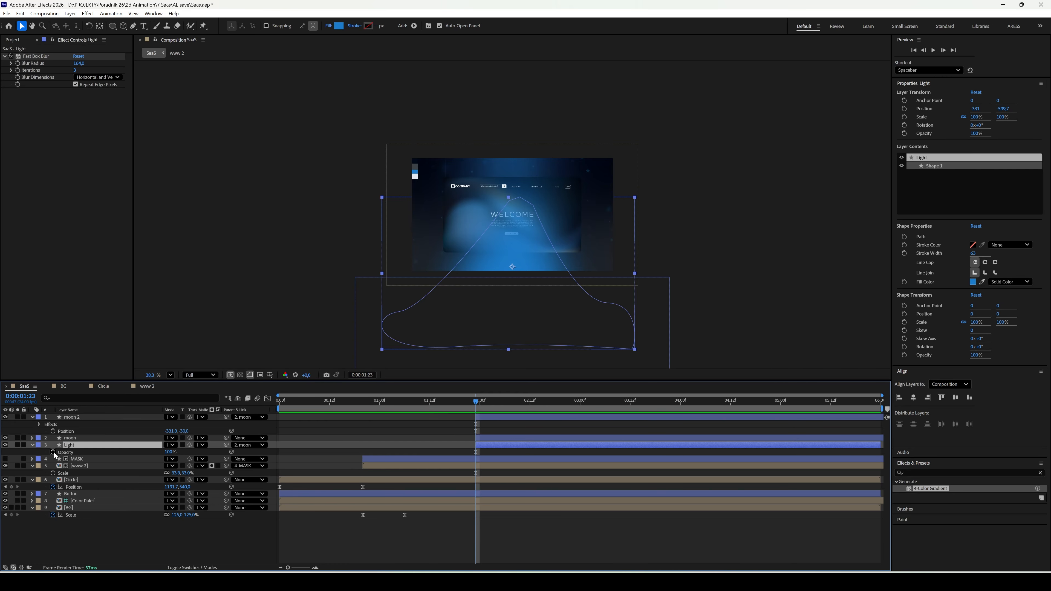
# Keyframe Light's opacity from 0% at 0:00:01:23 to 100% at 0:00:02:03.
pyautogui.click(53, 452)
pyautogui.click(493, 402)
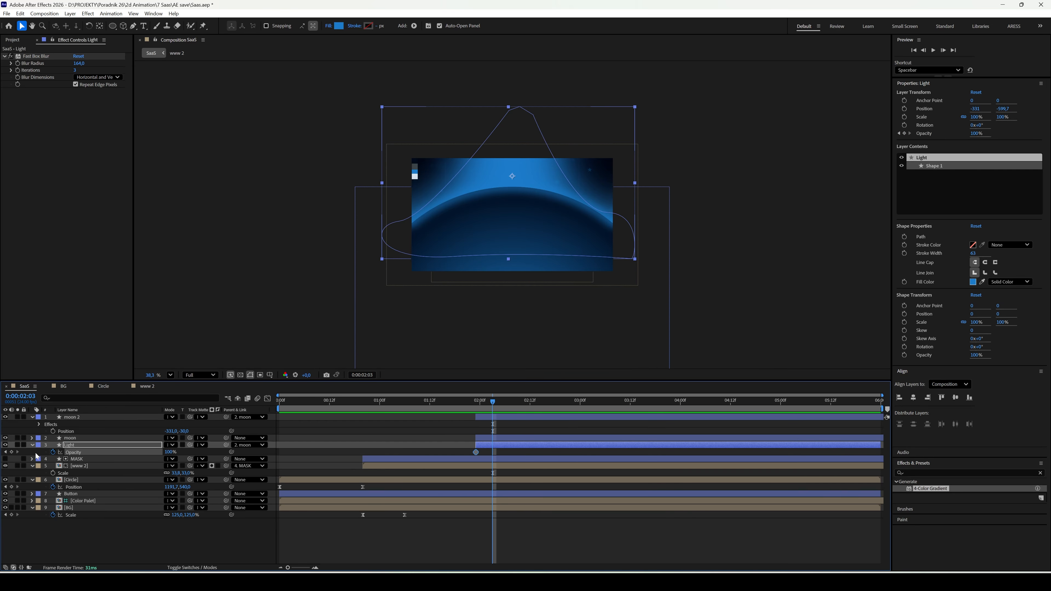
pyautogui.click(11, 452)
pyautogui.click(5, 452)
pyautogui.moveTo(170, 452); pyautogui.dragTo(118, 454)
# Play back the SaaS animation from its beginning to check how the Light glow fades in.
pyautogui.press('space')
pyautogui.click(217, 566)
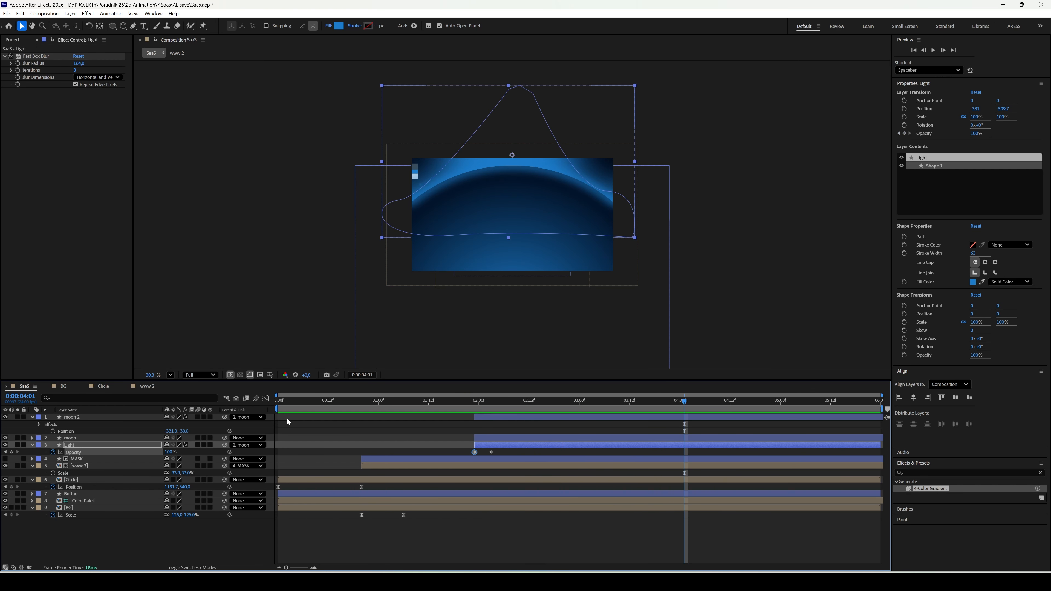
pyautogui.click(286, 403)
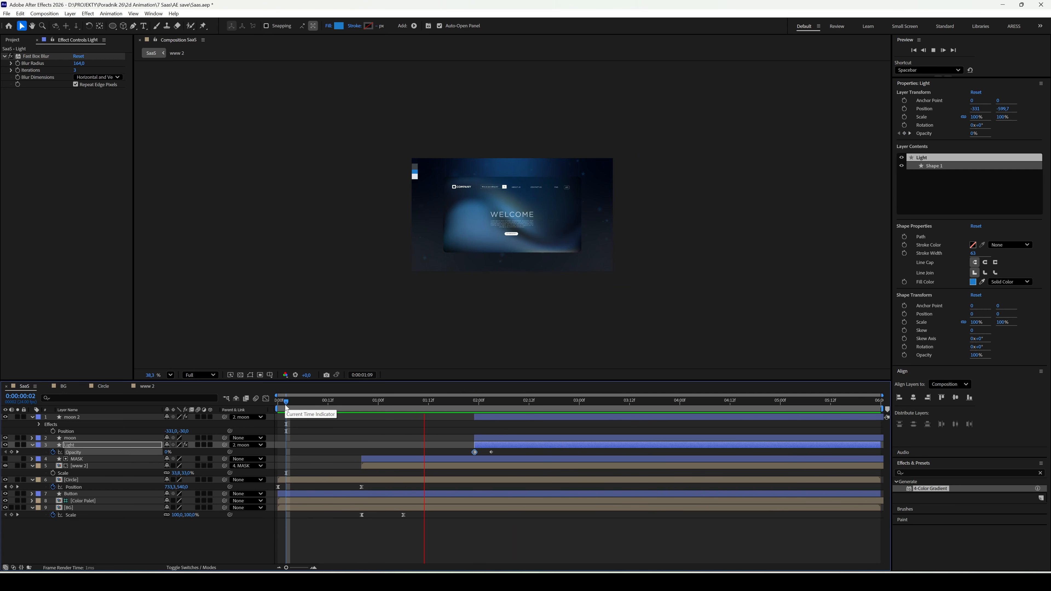
pyautogui.press('space')
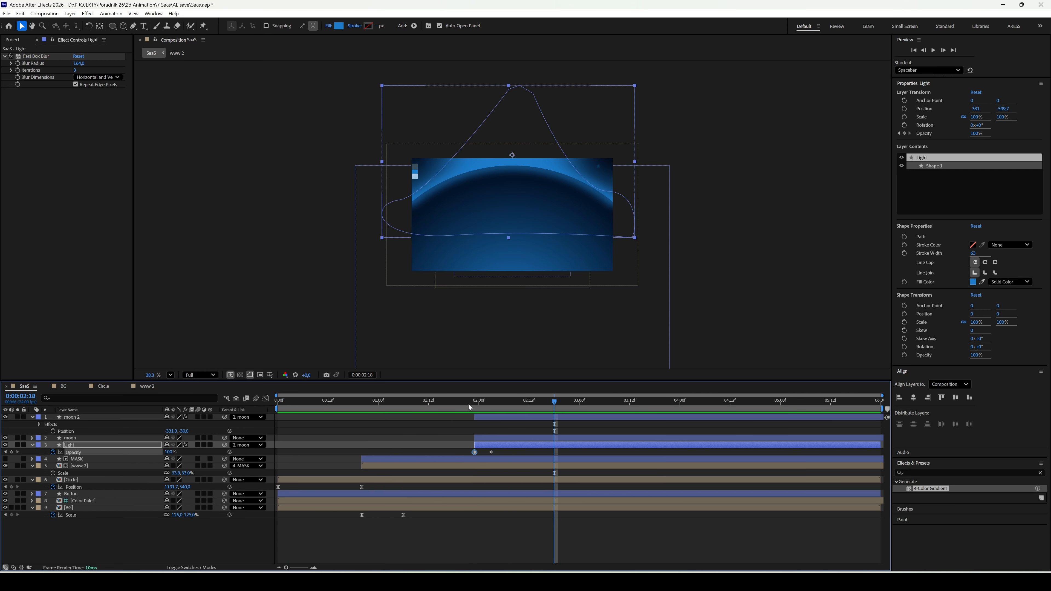
# Keyframe BG's scale to hold at 125% at 0:00:01:23 and reach 100% at 0:00:02:09, matching the MASK layer's last keyframes.
pyautogui.moveTo(470, 408); pyautogui.dragTo(479, 409)
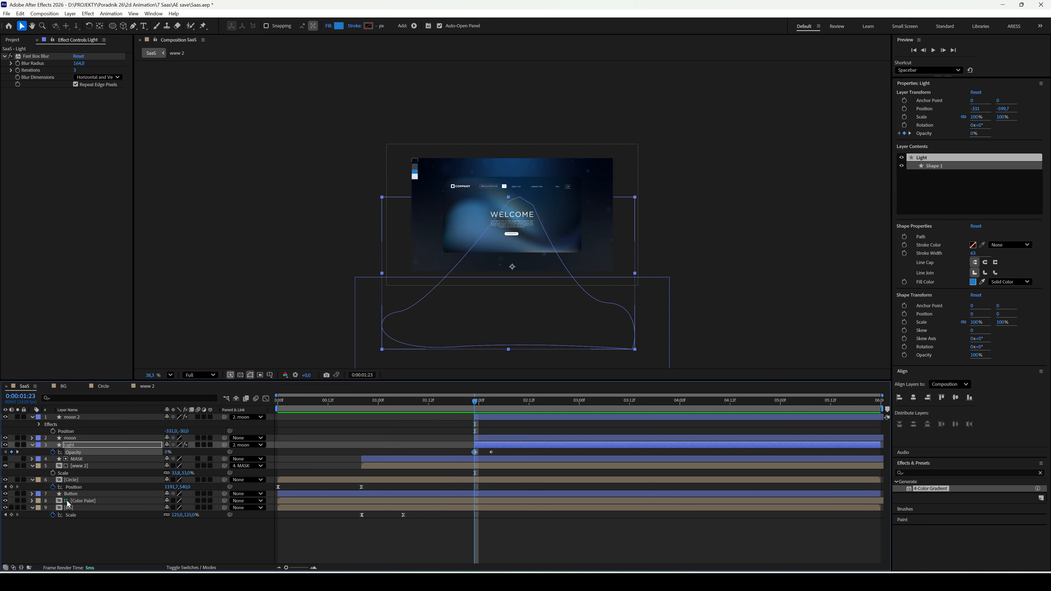
pyautogui.click(11, 515)
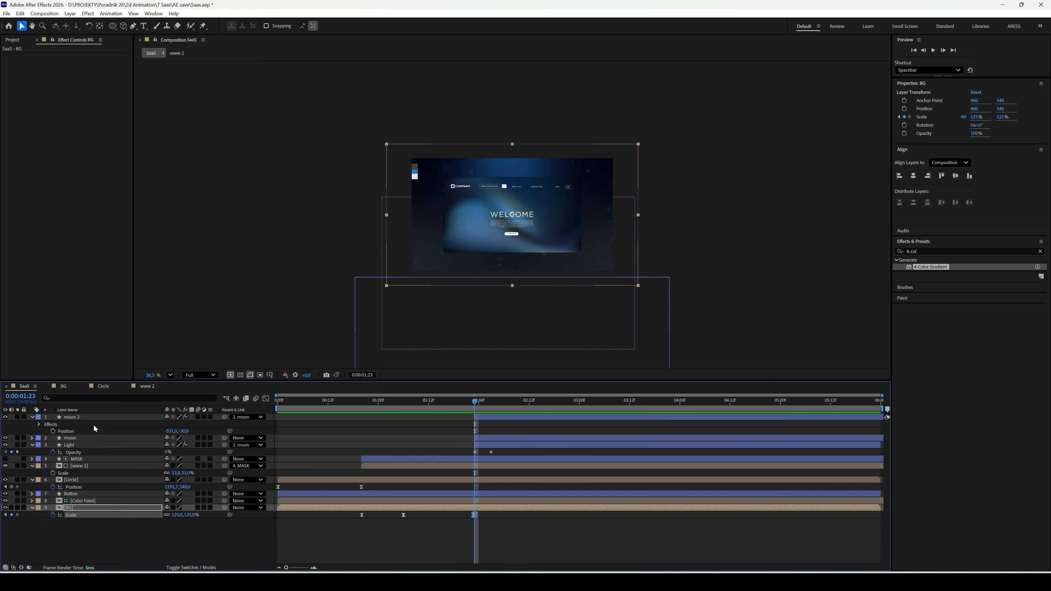
pyautogui.click(87, 466)
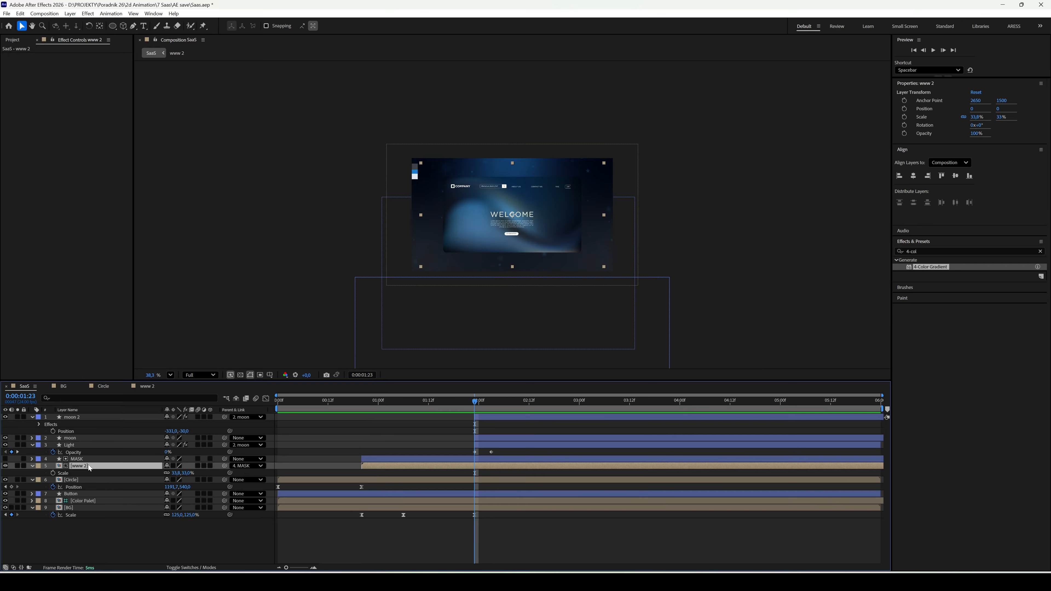
pyautogui.click(85, 457)
pyautogui.press('u')
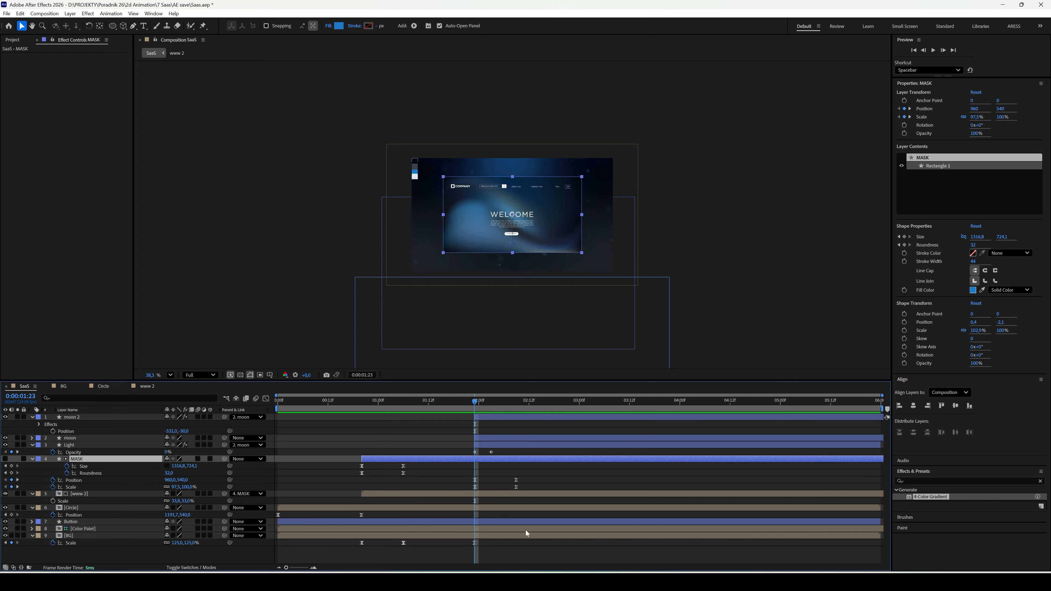
pyautogui.click(517, 401)
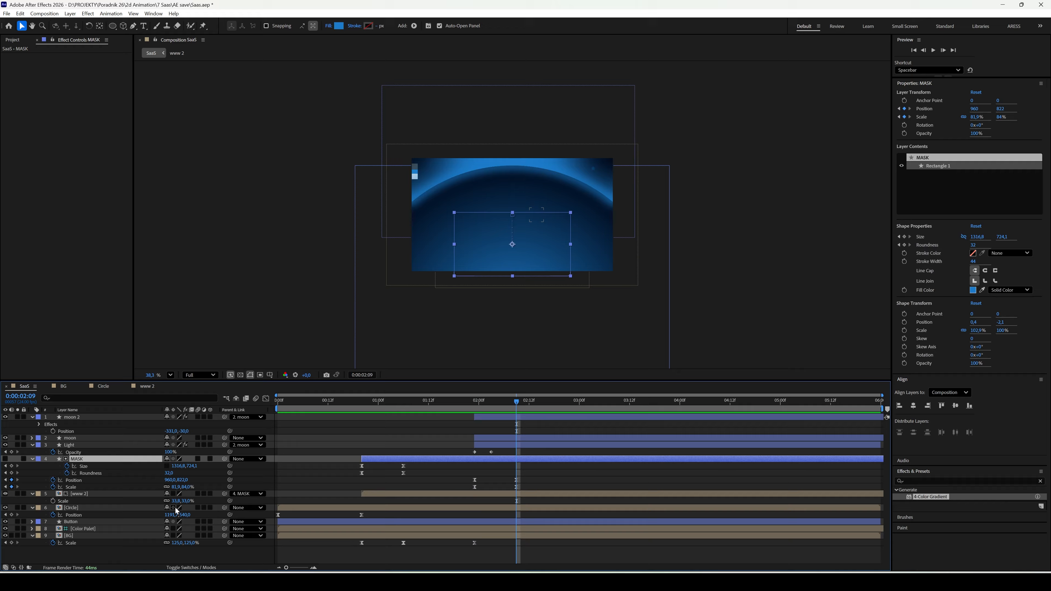
pyautogui.click(190, 543)
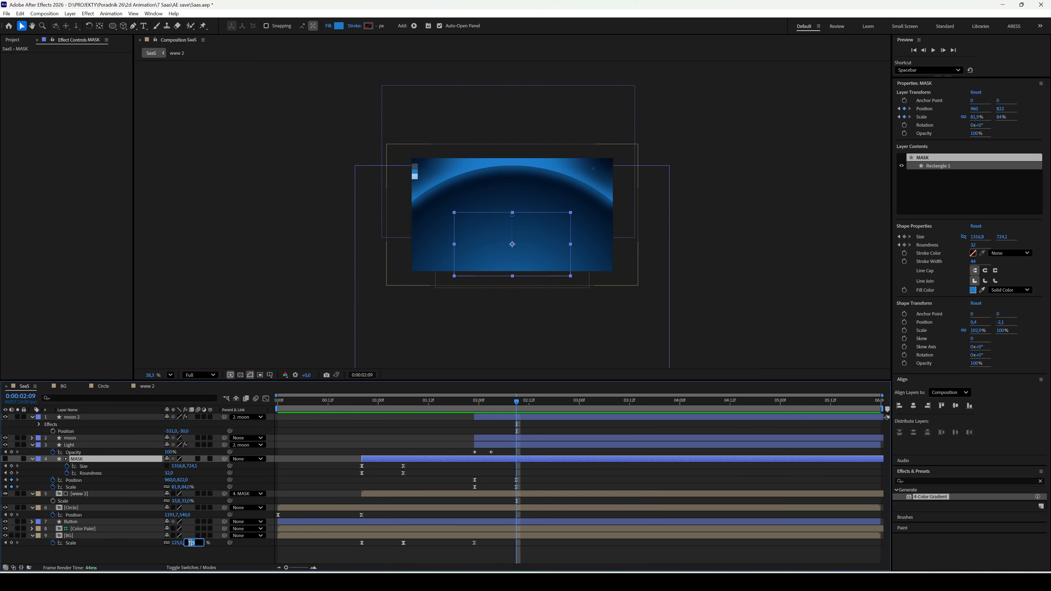
pyautogui.write('100')
pyautogui.press('Return')
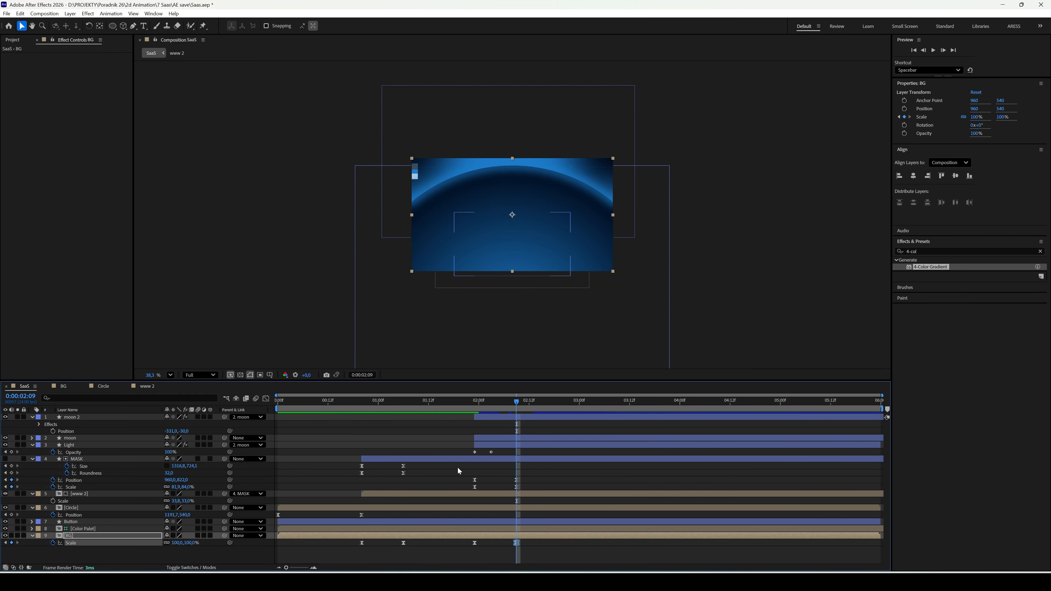
# Fit the composition in the viewer and play back the moon transition to check the background scaling.
pyautogui.click(466, 400)
pyautogui.press('space')
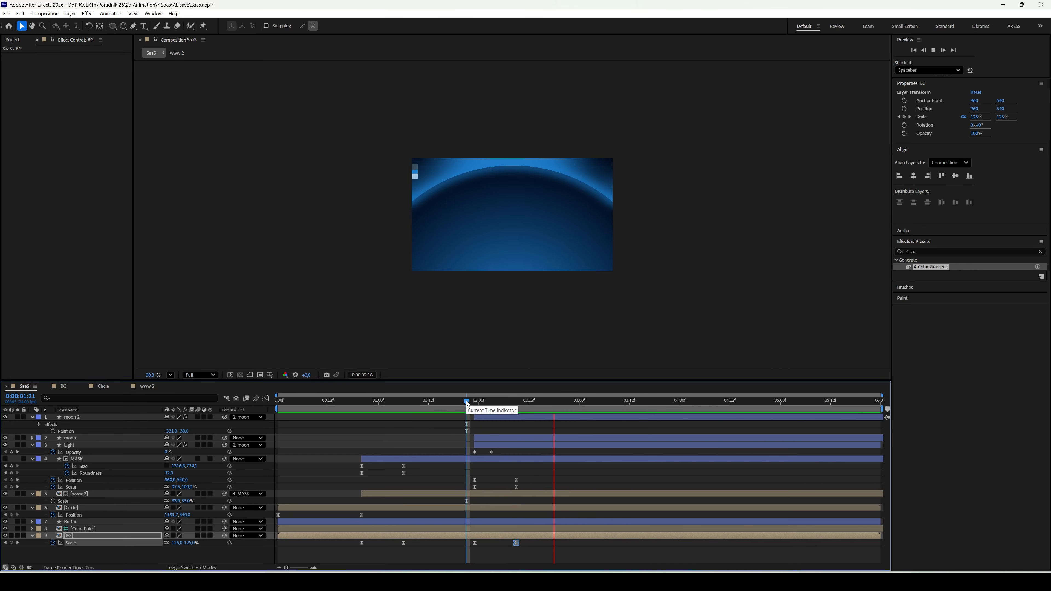
pyautogui.click(170, 376)
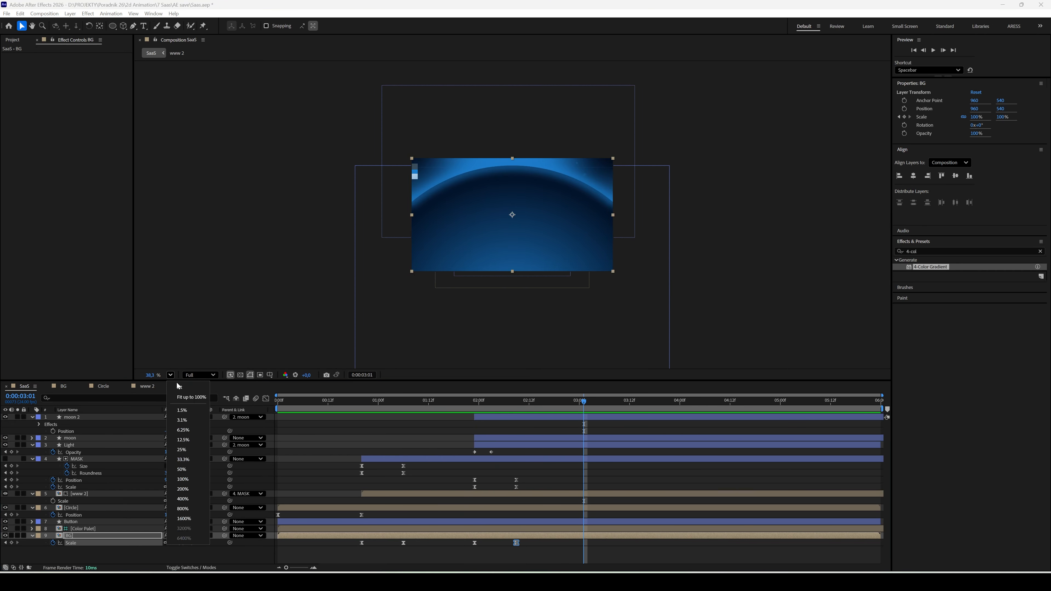
pyautogui.click(181, 386)
pyautogui.click(479, 403)
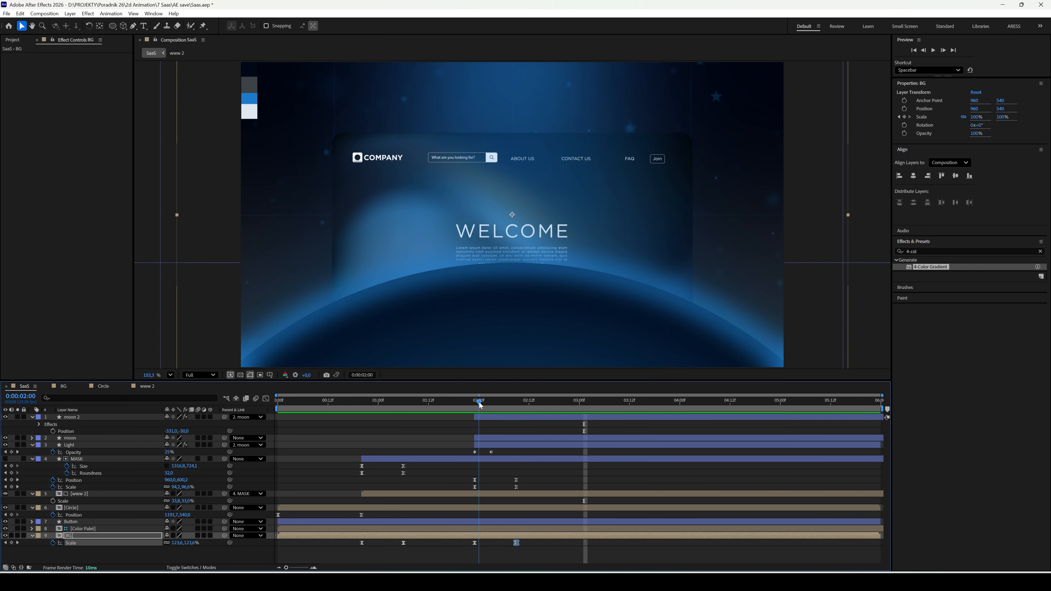
pyautogui.moveTo(480, 404); pyautogui.dragTo(454, 400)
pyautogui.press('space')
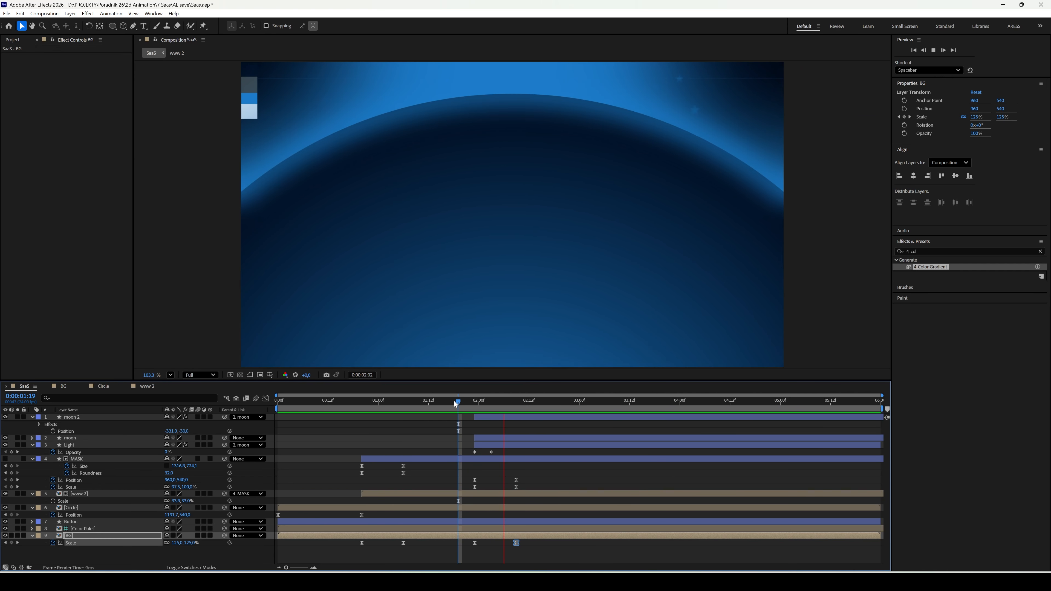
pyautogui.press('space')
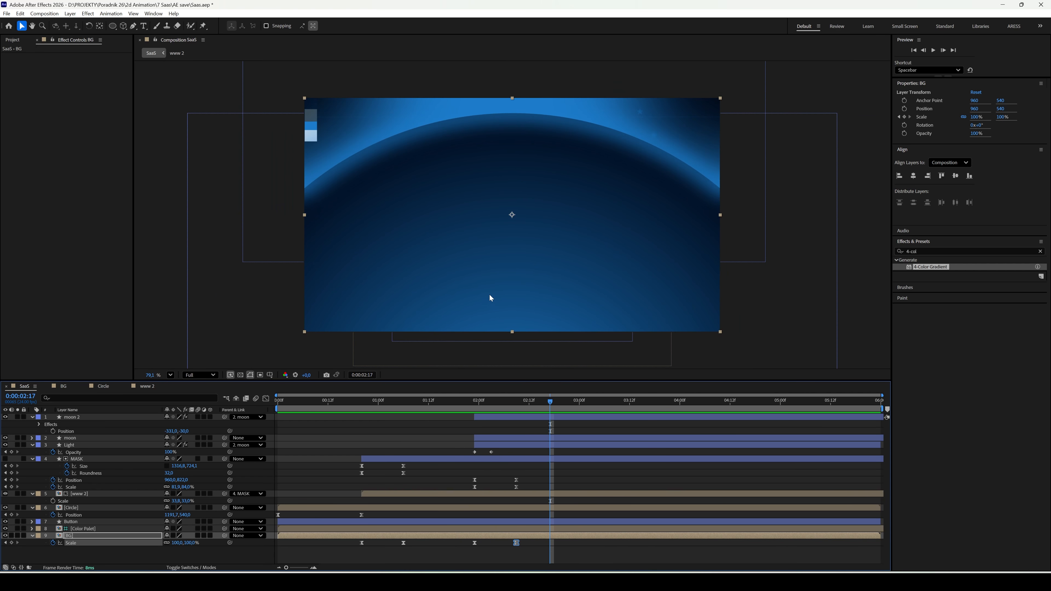
# Add Logo 2 as the topmost layer of the SaaS composition and trim its start to 0:00:02:04.
pyautogui.click(12, 39)
pyautogui.moveTo(34, 131); pyautogui.dragTo(94, 418)
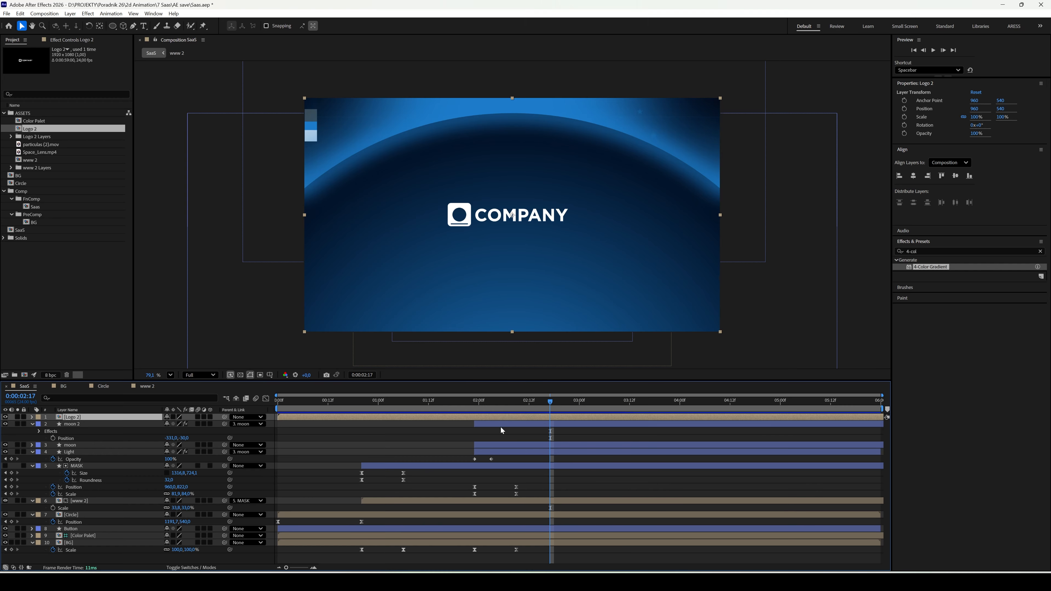
pyautogui.click(479, 402)
pyautogui.moveTo(481, 403); pyautogui.dragTo(499, 397)
pyautogui.hotkey('alt', '[')
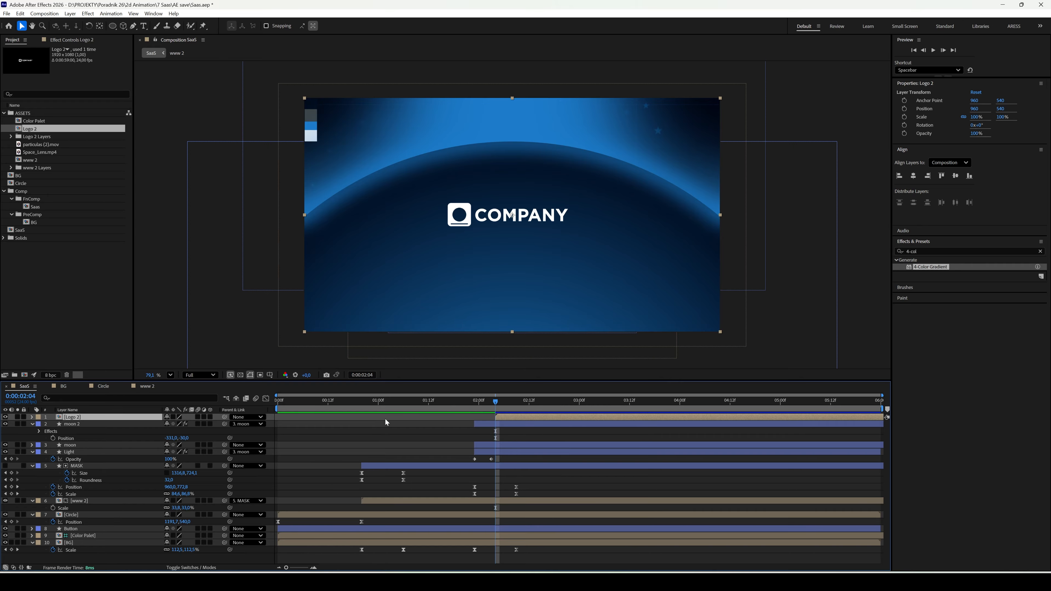
# Open the Logo 2 composition, hide its Text layer and select the Logo layer.
pyautogui.doubleClick(122, 417)
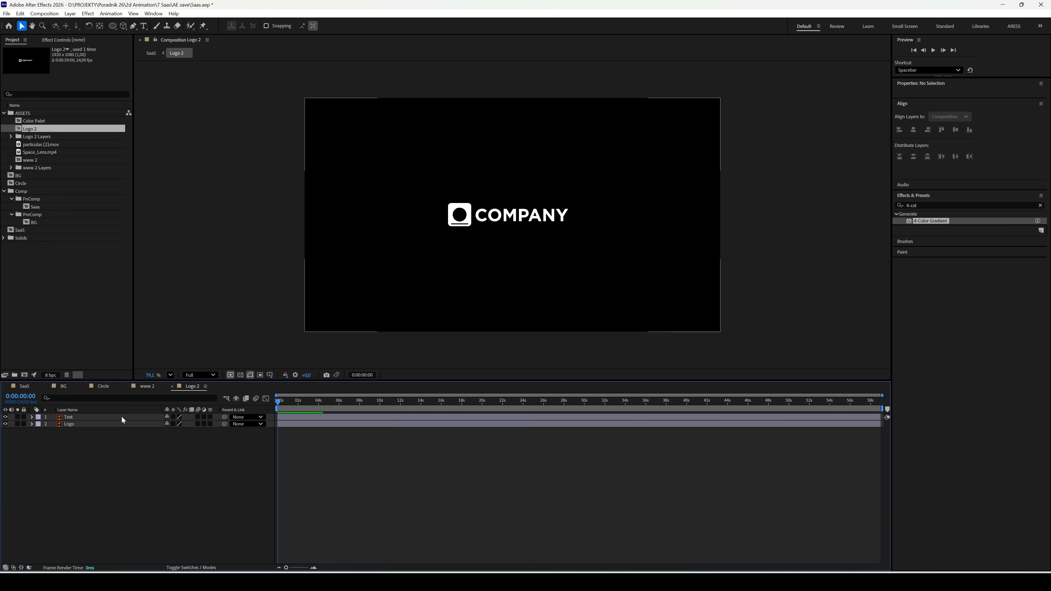
pyautogui.click(6, 418)
pyautogui.click(68, 424)
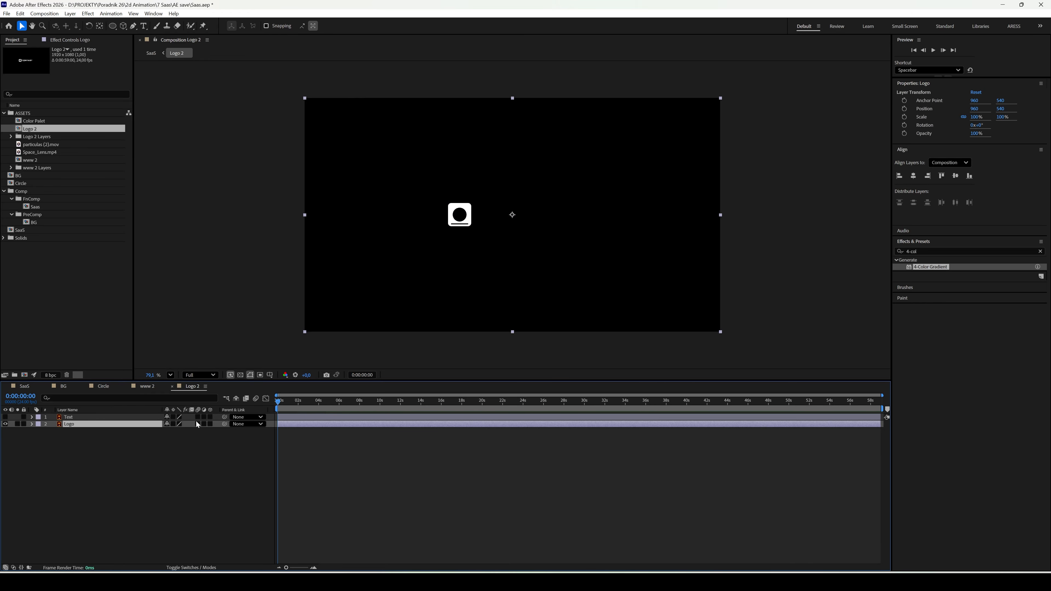
# Keyframe the Logo layer's X position from 1198 at 0:00:00:00 to 960 at 0:00:00:20.
pyautogui.press('p')
pyautogui.click(53, 431)
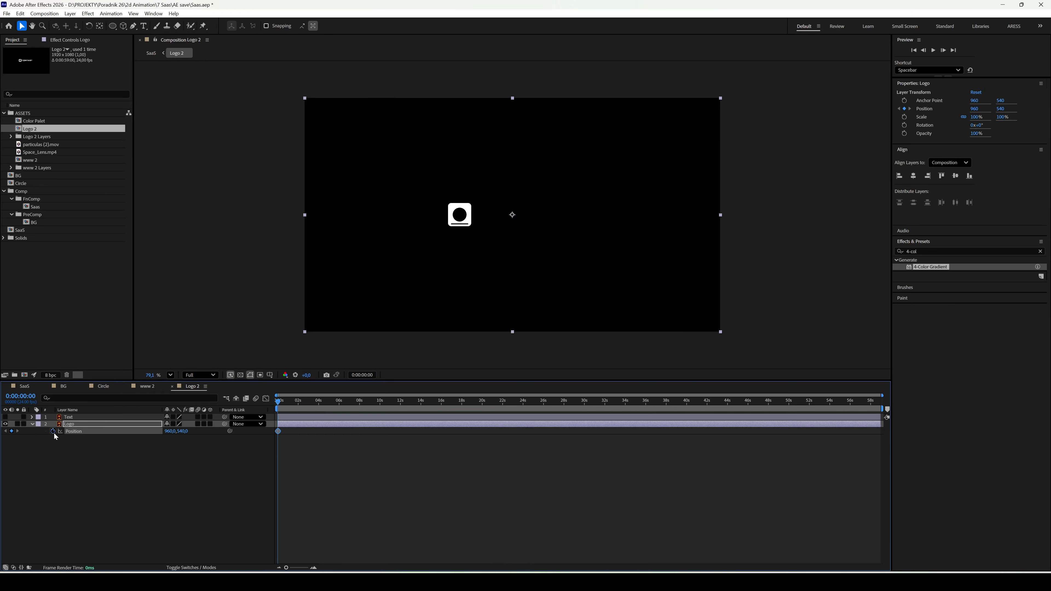
pyautogui.hotkey('shift', 'pagedown')
pyautogui.hotkey('shift', 'pagedown')
pyautogui.click(11, 431)
pyautogui.click(6, 431)
pyautogui.moveTo(170, 431); pyautogui.dragTo(271, 433)
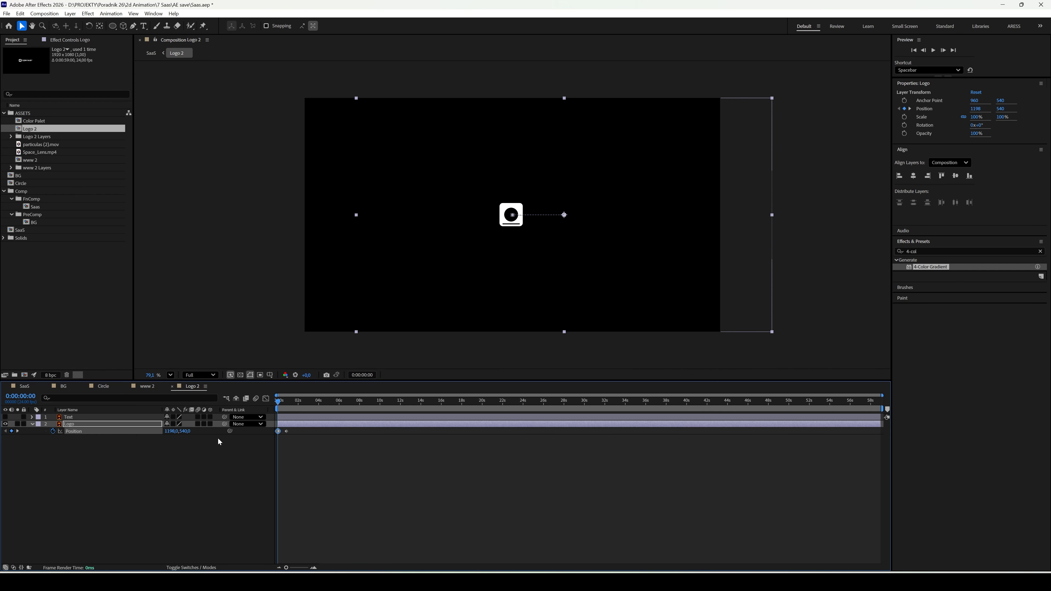
# Keyframe the Logo layer's opacity from 0% at 0:00:00:00 to 100% at 0:00:00:20.
pyautogui.hotkey('alt', 'shift', 't')
pyautogui.click(106, 438)
pyautogui.moveTo(171, 439); pyautogui.dragTo(132, 439)
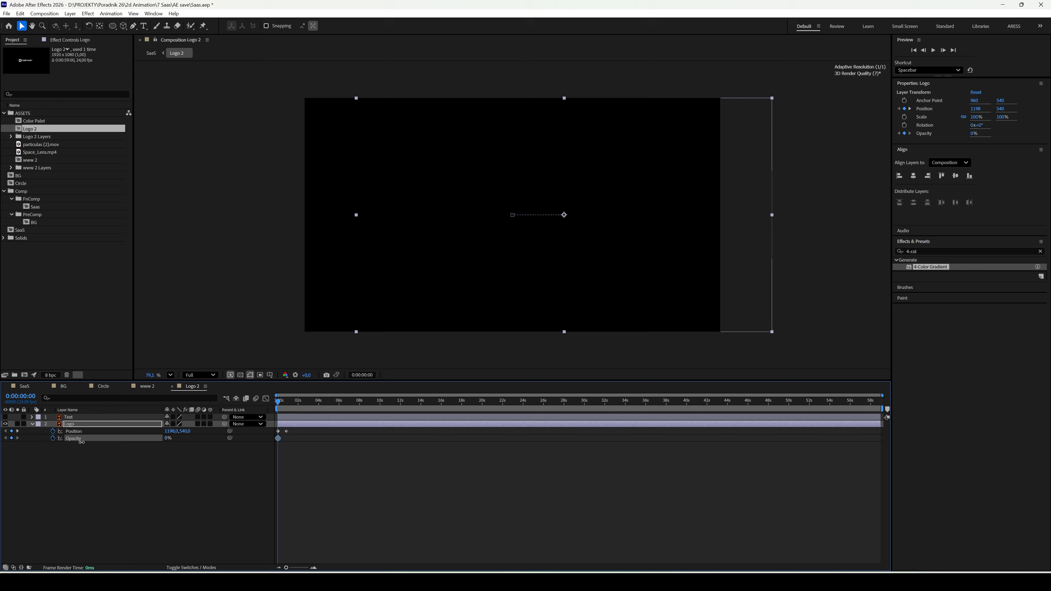
pyautogui.click(17, 431)
pyautogui.click(168, 439)
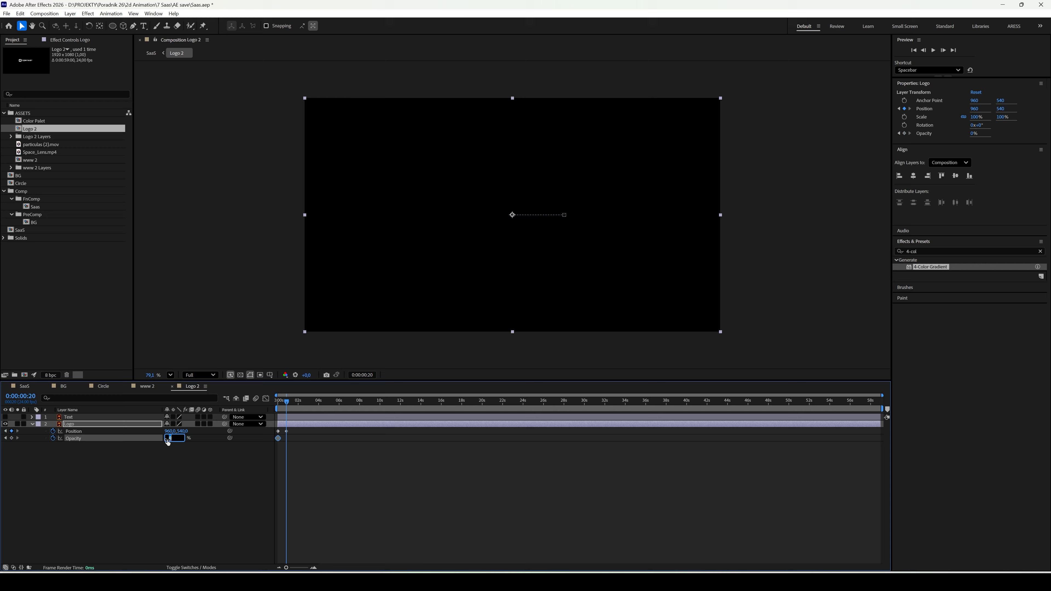
pyautogui.write('100')
pyautogui.press('Return')
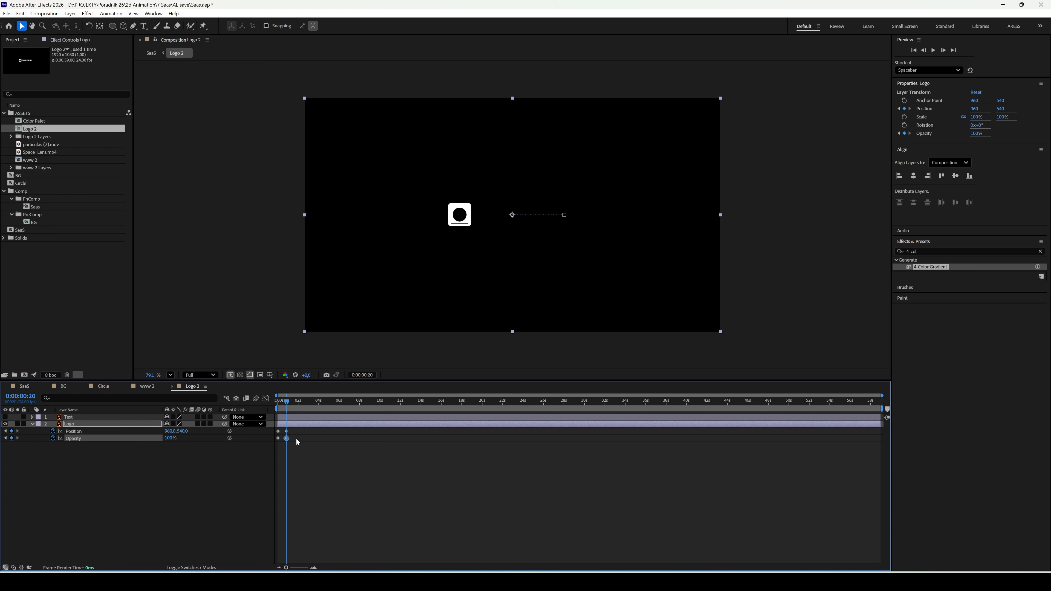
# Apply Easy Ease to all of the Logo layer's position and opacity keyframes and preview the motion.
pyautogui.moveTo(294, 445); pyautogui.dragTo(272, 429)
pyautogui.press('F9')
pyautogui.press('space')
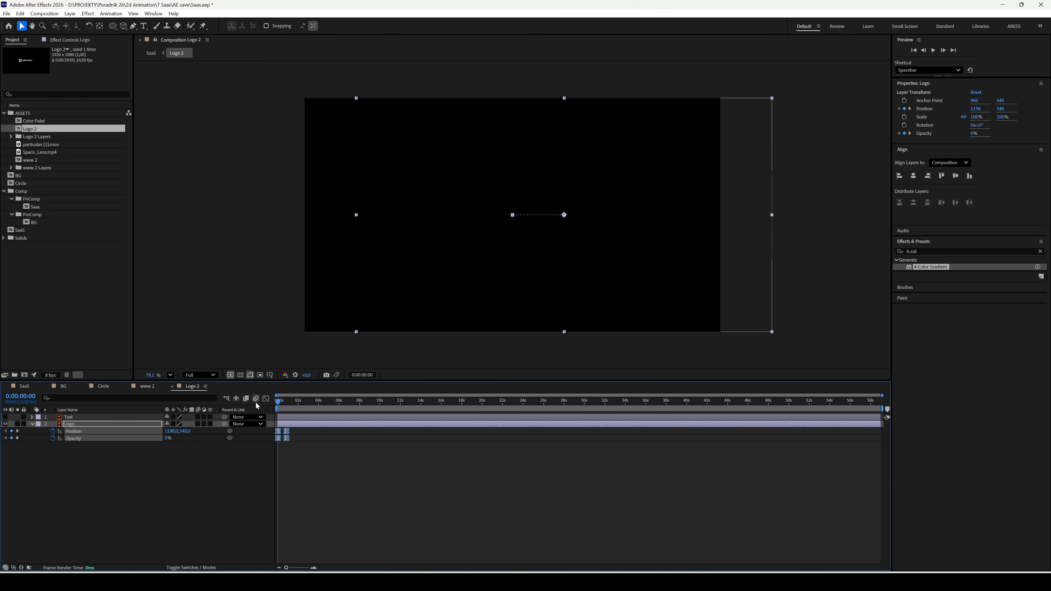
pyautogui.press('space')
# Select the Text layer in Logo 2 and make it visible again.
pyautogui.press('=')
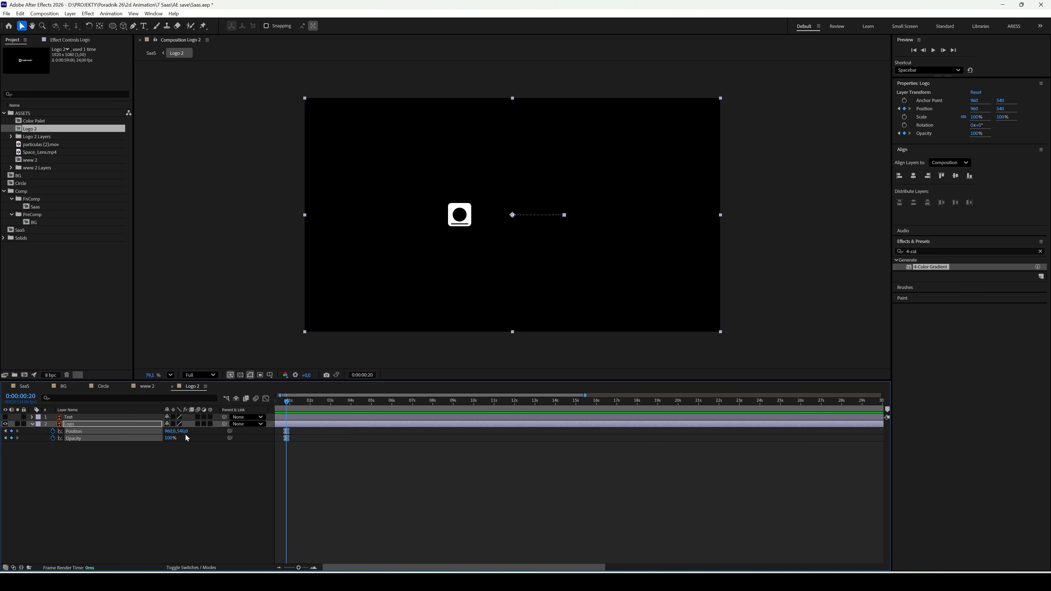
pyautogui.moveTo(340, 566); pyautogui.dragTo(199, 522)
pyautogui.click(93, 418)
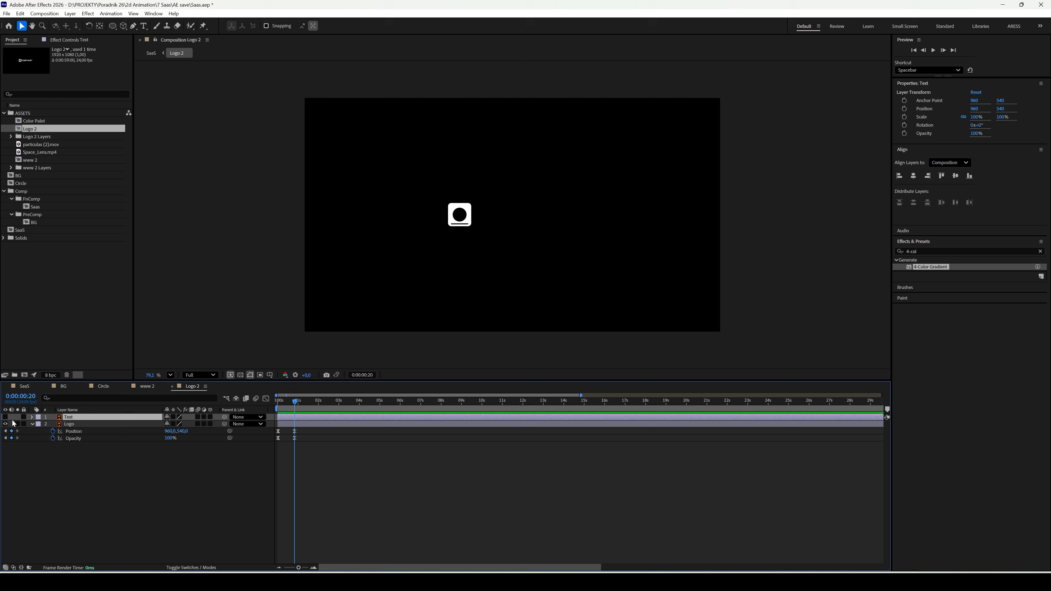
pyautogui.click(5, 417)
# At 0:00:00:20 in Logo 2, add a red 1920 x 1080 solid named mask above the Text layer.
pyautogui.moveTo(297, 406); pyautogui.dragTo(277, 407)
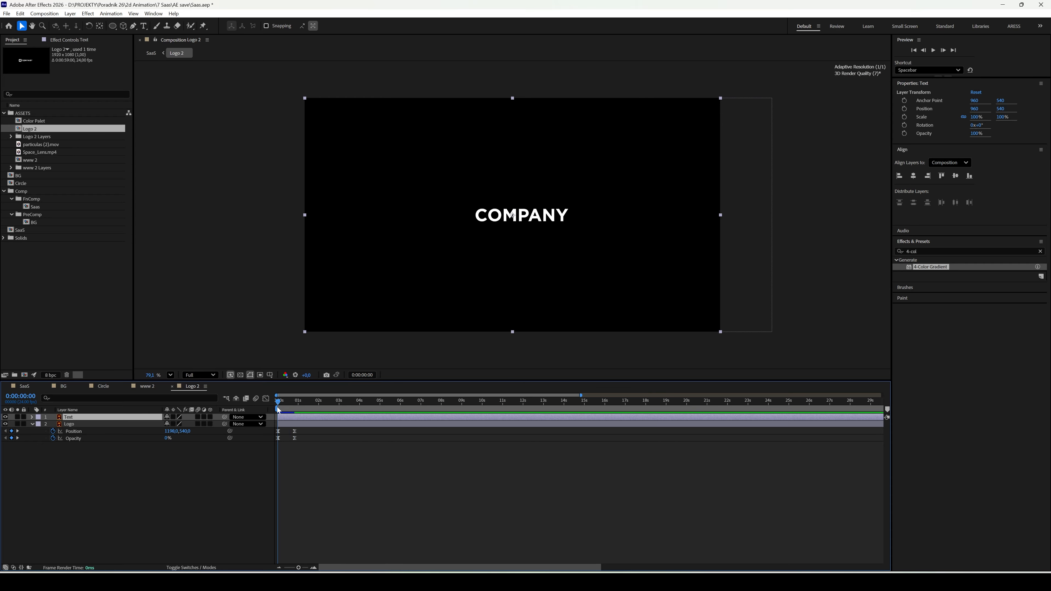
pyautogui.click(199, 459)
pyautogui.click(294, 403)
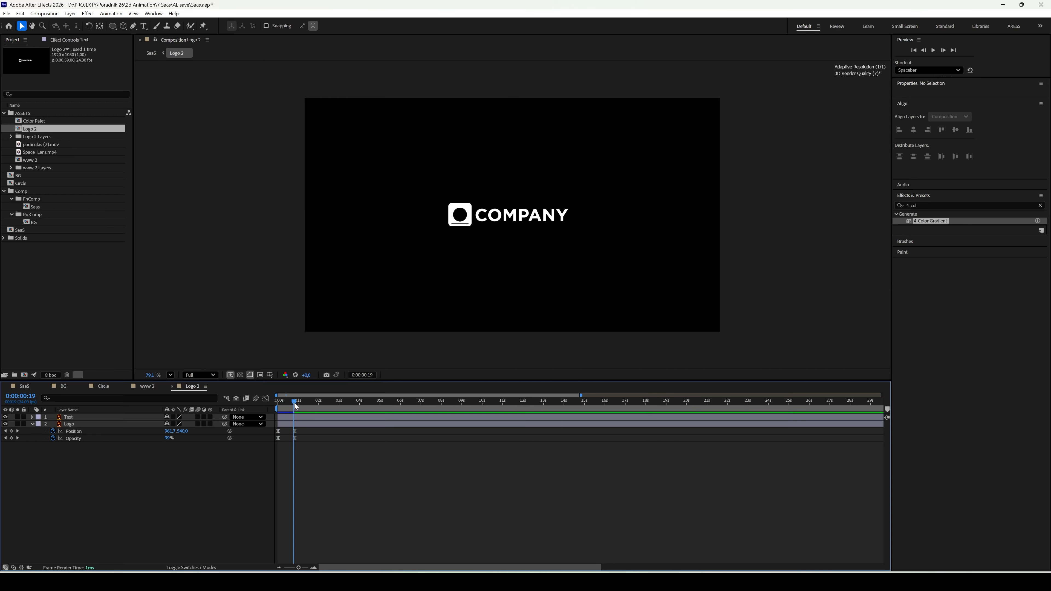
pyautogui.rightClick(246, 466)
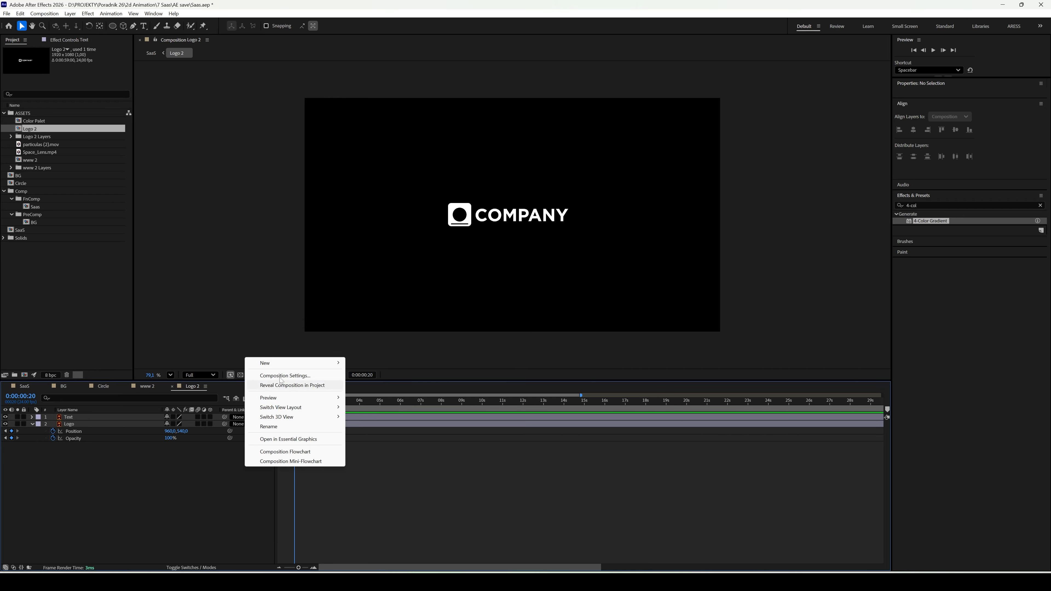
pyautogui.moveTo(298, 363)
pyautogui.click(366, 385)
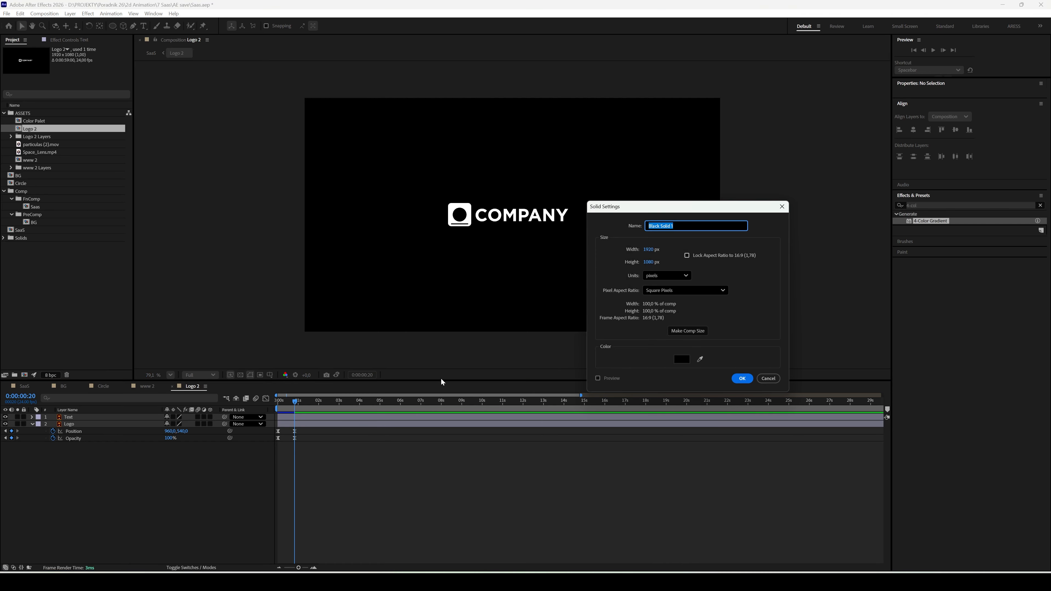
pyautogui.write('mask')
pyautogui.click(683, 360)
pyautogui.click(636, 361)
pyautogui.click(706, 355)
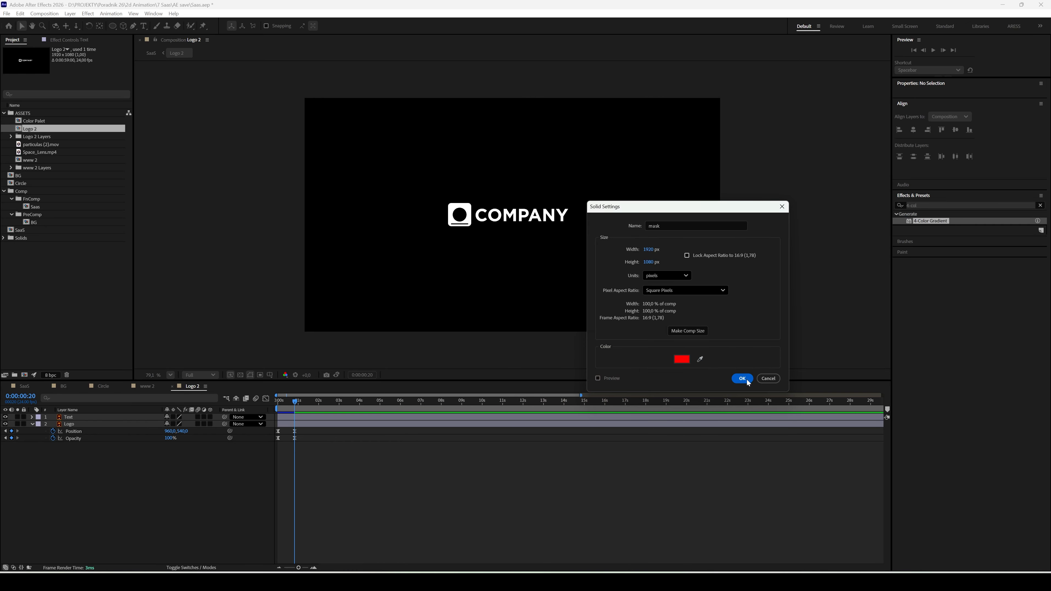
pyautogui.click(743, 379)
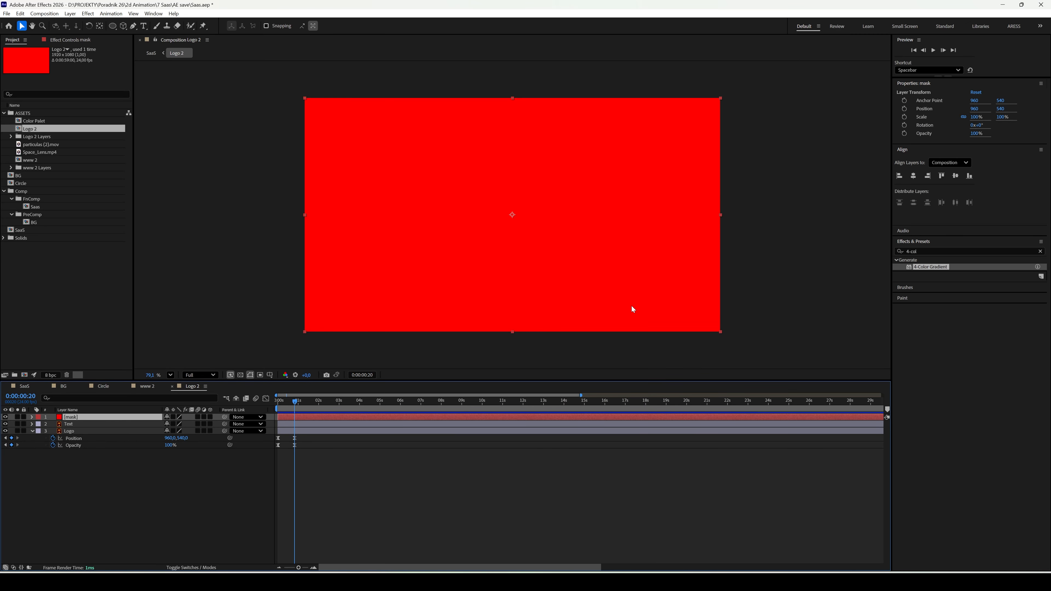
# Move the mask solid to the text's left edge and keyframe its X position from about 105 at 0:00:00:00 to -178.9 at 0:00:00:20.
pyautogui.moveTo(632, 306); pyautogui.dragTo(387, 307)
pyautogui.press('Return')
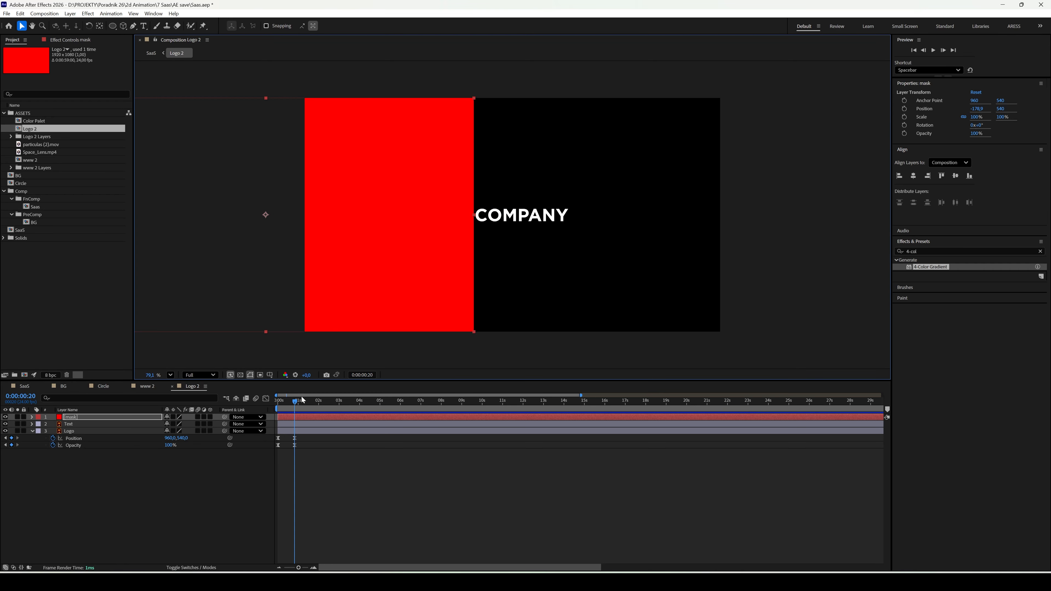
pyautogui.press('p')
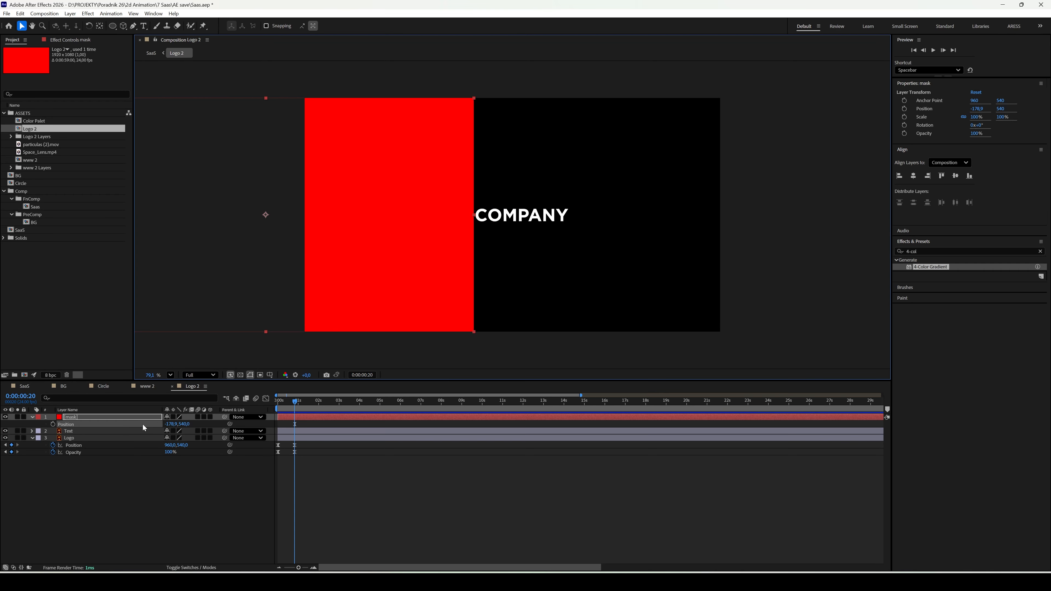
pyautogui.click(53, 424)
pyautogui.press('Home')
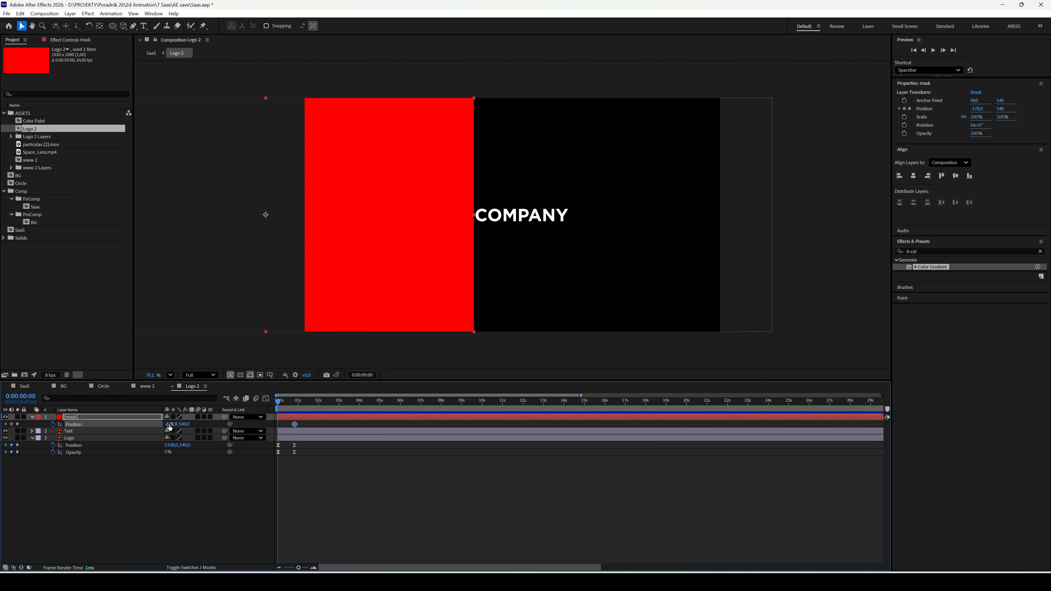
pyautogui.moveTo(172, 424); pyautogui.dragTo(285, 423)
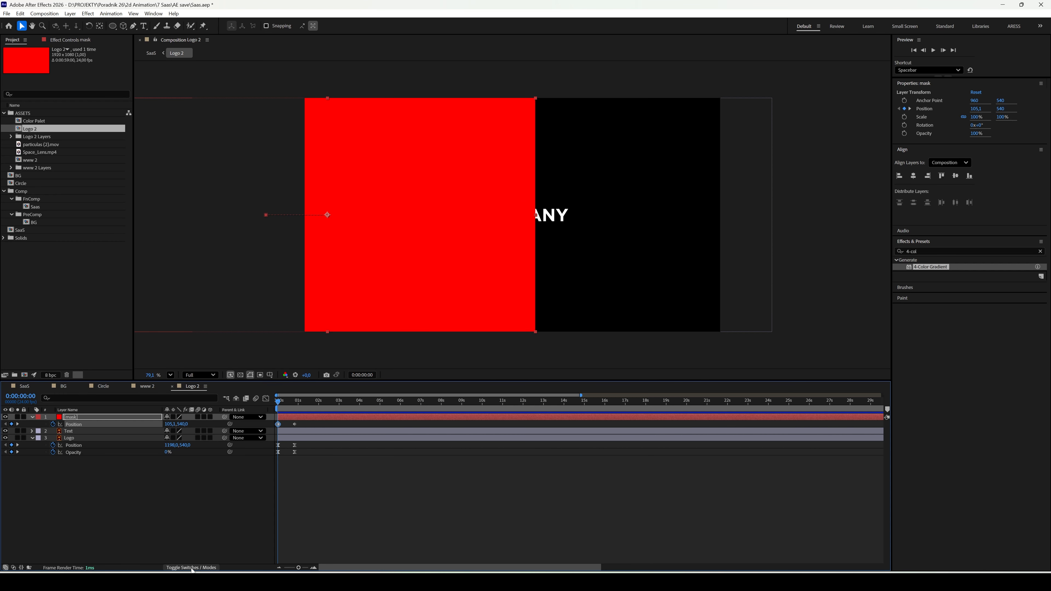
# Use the mask layer as an inverted track matte for the Text layer and preview the reveal.
pyautogui.click(192, 567)
pyautogui.moveTo(189, 431); pyautogui.dragTo(143, 419)
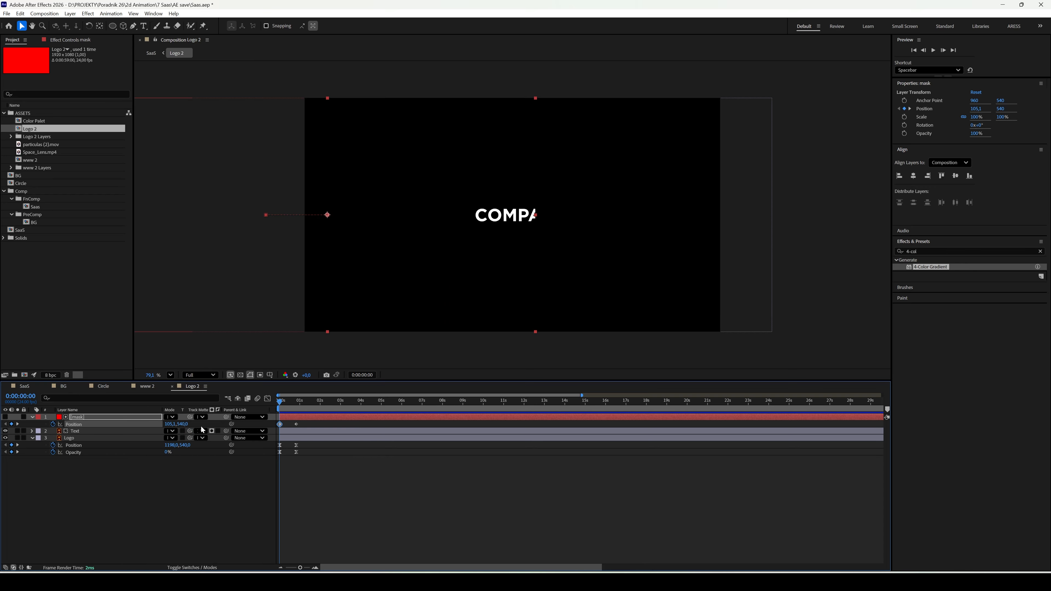
pyautogui.click(212, 431)
pyautogui.press('space')
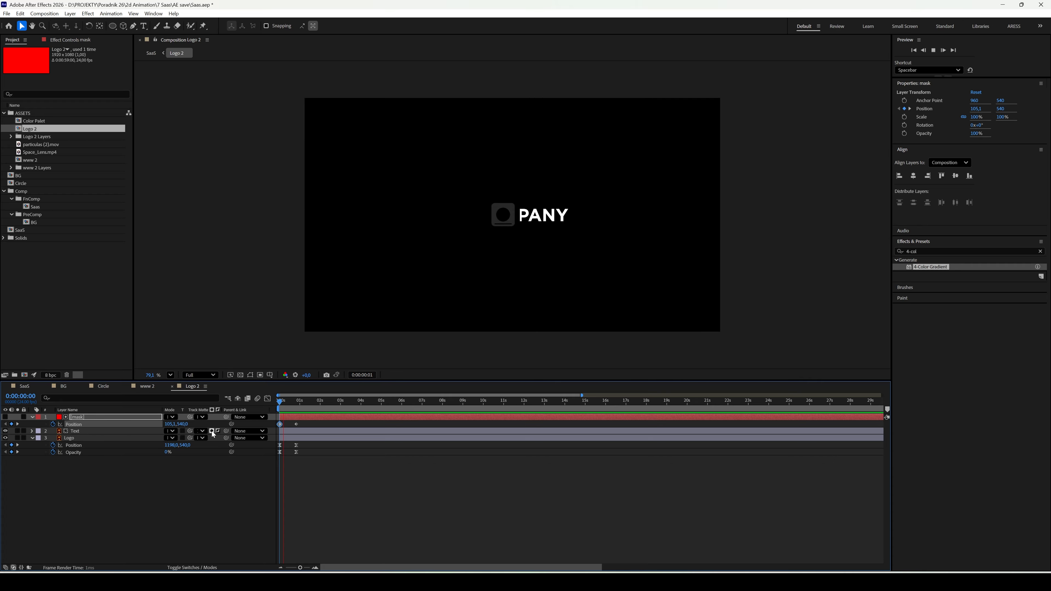
pyautogui.press('space')
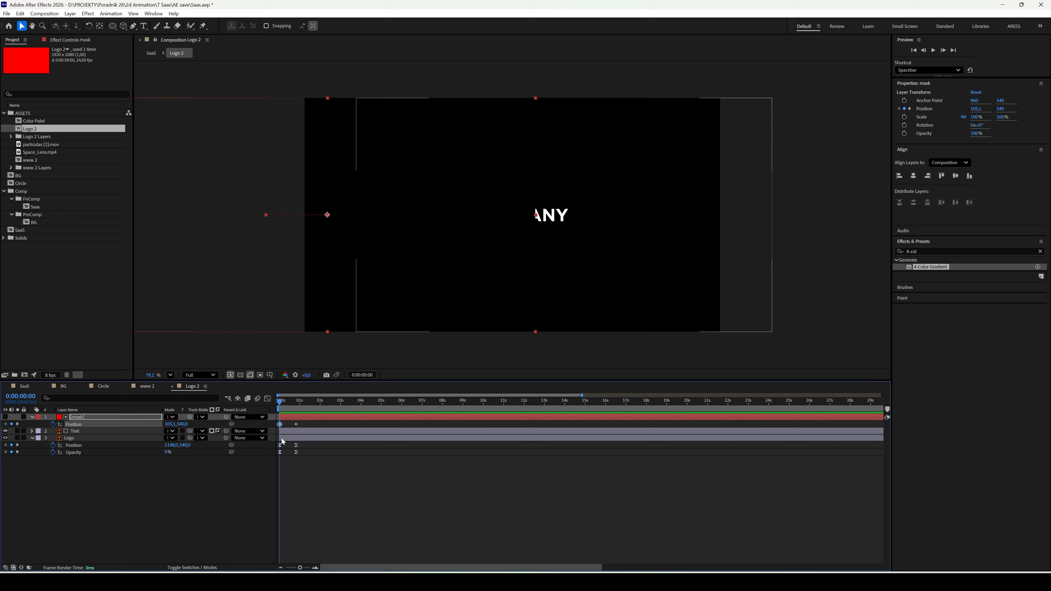
# Keyframe the Text layer's X position from 719 at 0:00:00:00 to 960 at 0:00:00:20.
pyautogui.click(289, 431)
pyautogui.press('p')
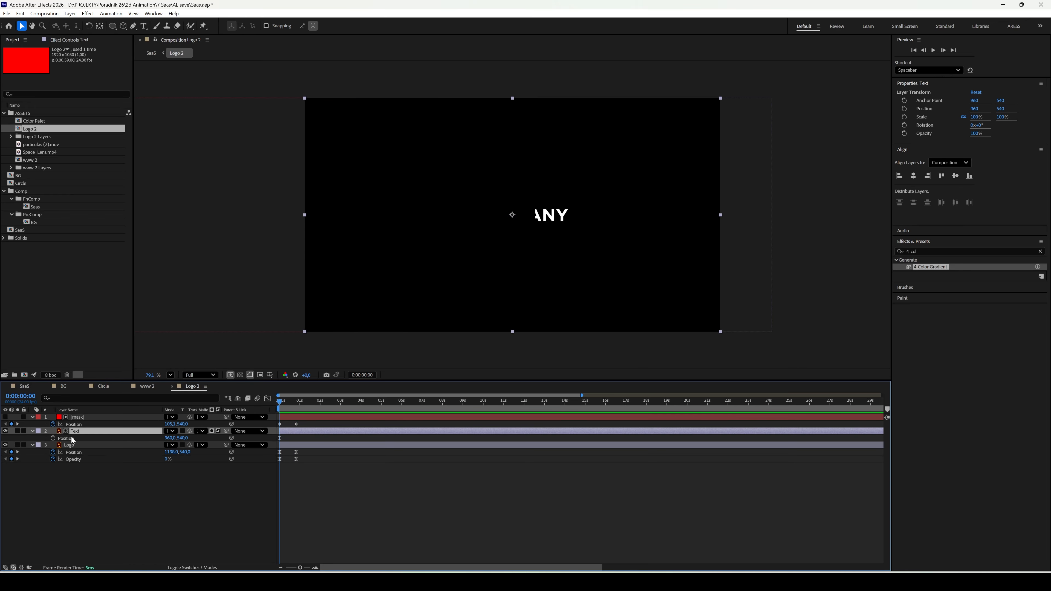
pyautogui.click(53, 438)
pyautogui.click(299, 405)
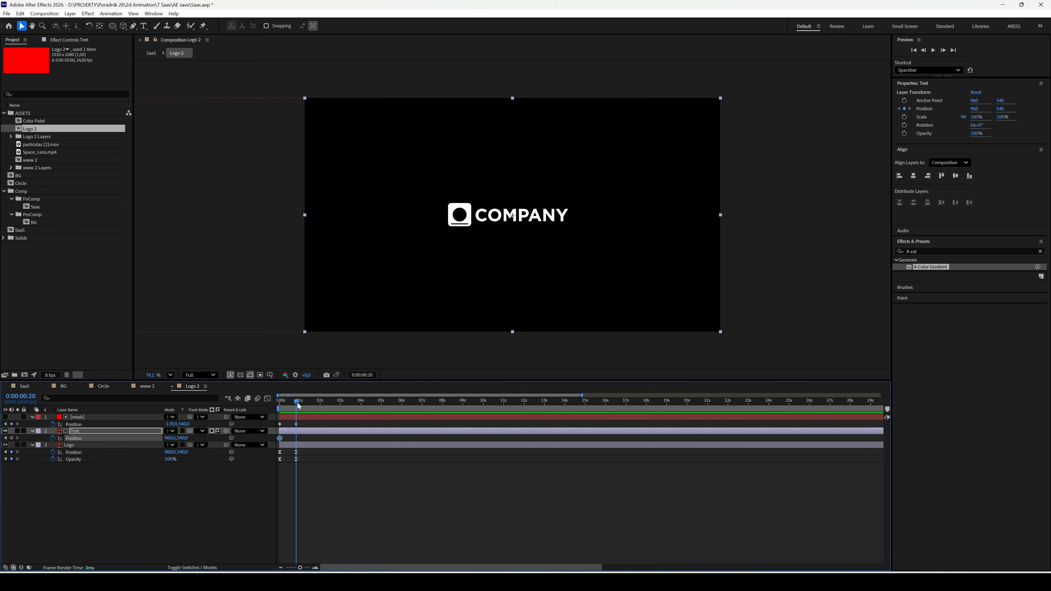
pyautogui.click(11, 438)
pyautogui.press('Home')
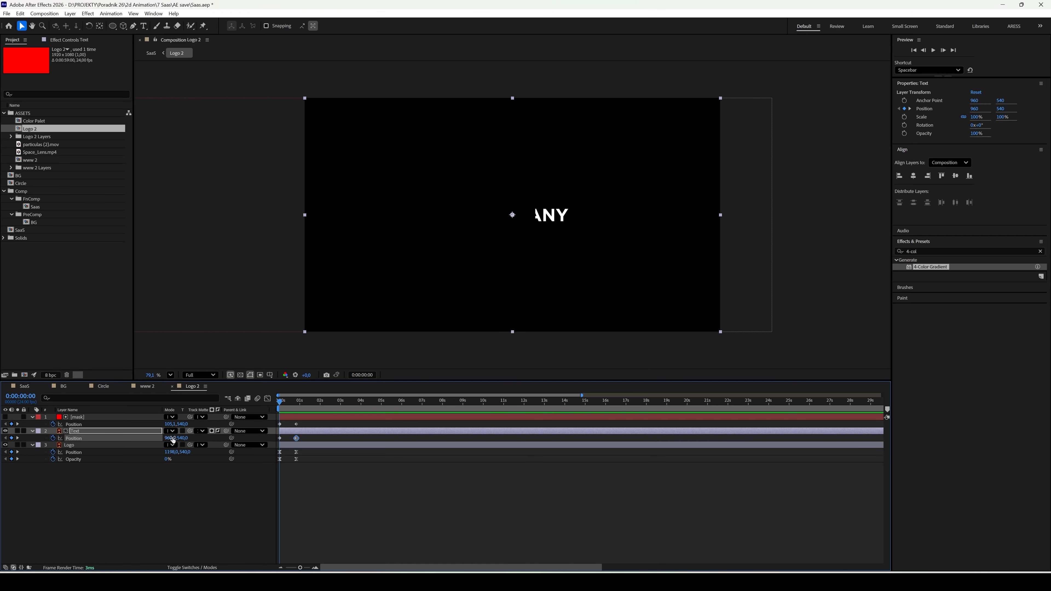
pyautogui.moveTo(171, 438); pyautogui.dragTo(68, 442)
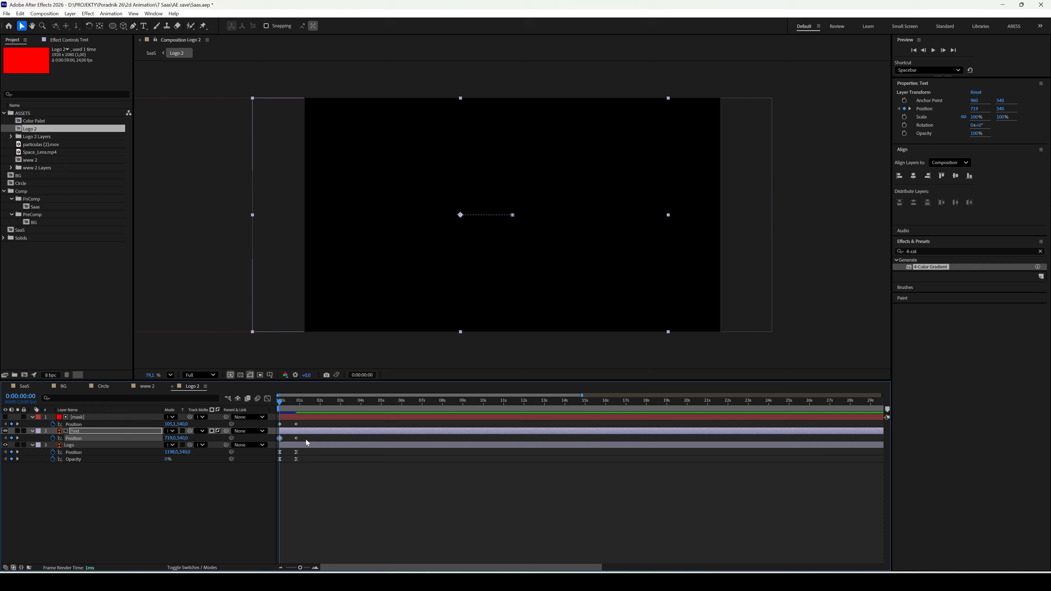
# Apply Easy Ease to the position keyframes of the mask and Text layers and preview the logo animation.
pyautogui.moveTo(308, 443); pyautogui.dragTo(271, 420)
pyautogui.click(232, 493)
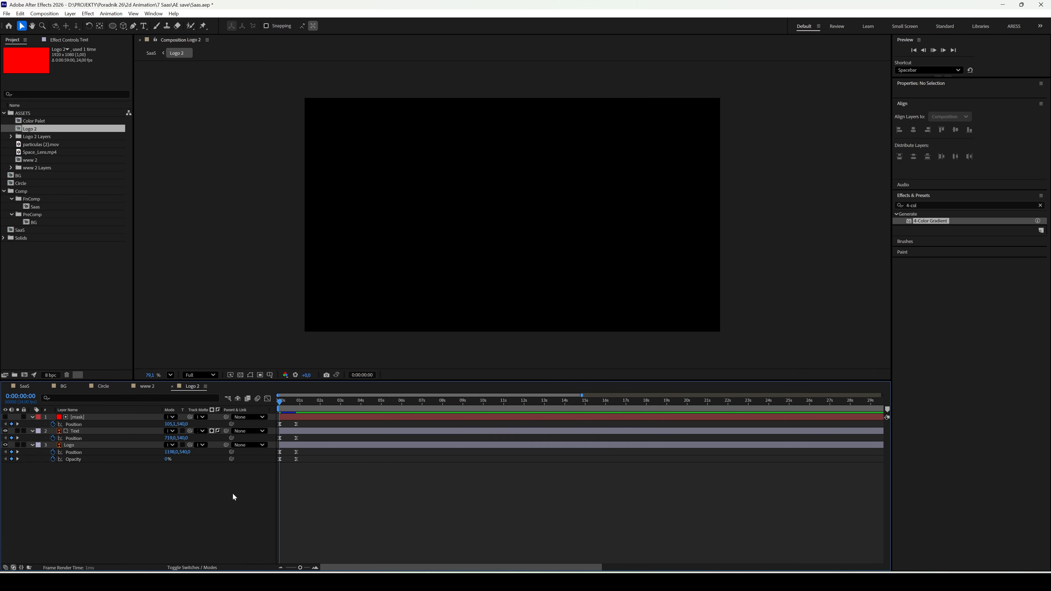
pyautogui.press('space')
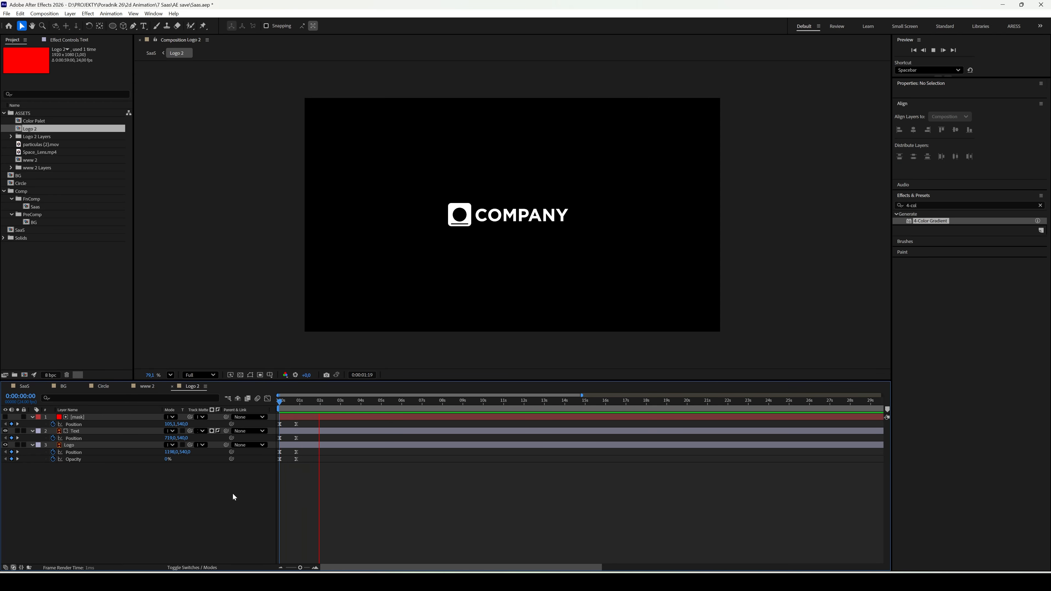
pyautogui.press('space')
# Return to the SaaS composition and turn on the Title/Action Safe overlay.
pyautogui.press('Tab')
pyautogui.click(283, 486)
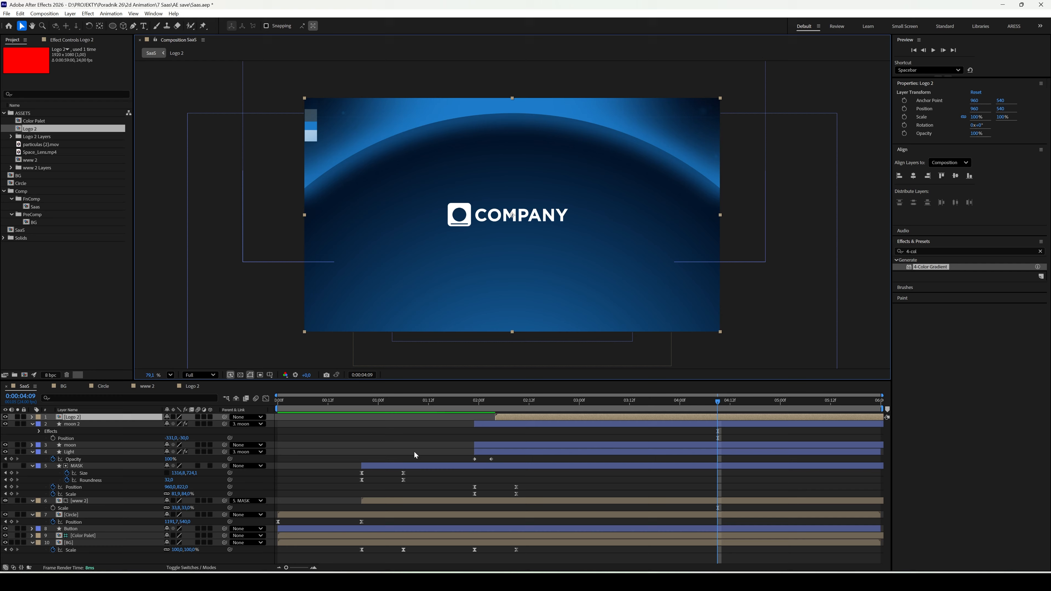
pyautogui.click(269, 375)
pyautogui.click(317, 385)
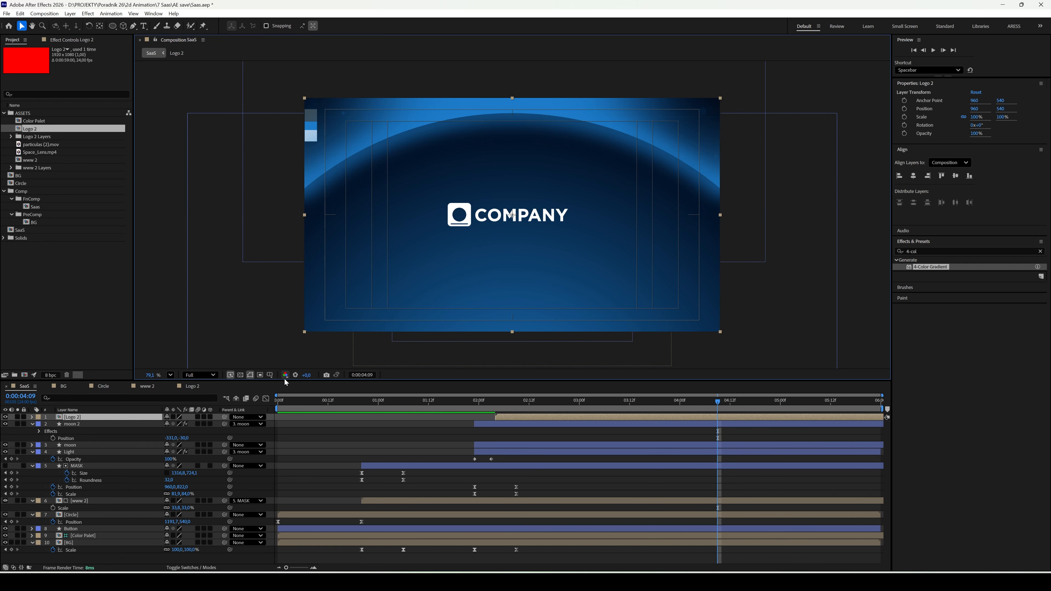
# End the SaaS work area just past the 4-second mark and preview the whole animation from the start.
pyautogui.click(684, 409)
pyautogui.press('n')
pyautogui.click(285, 404)
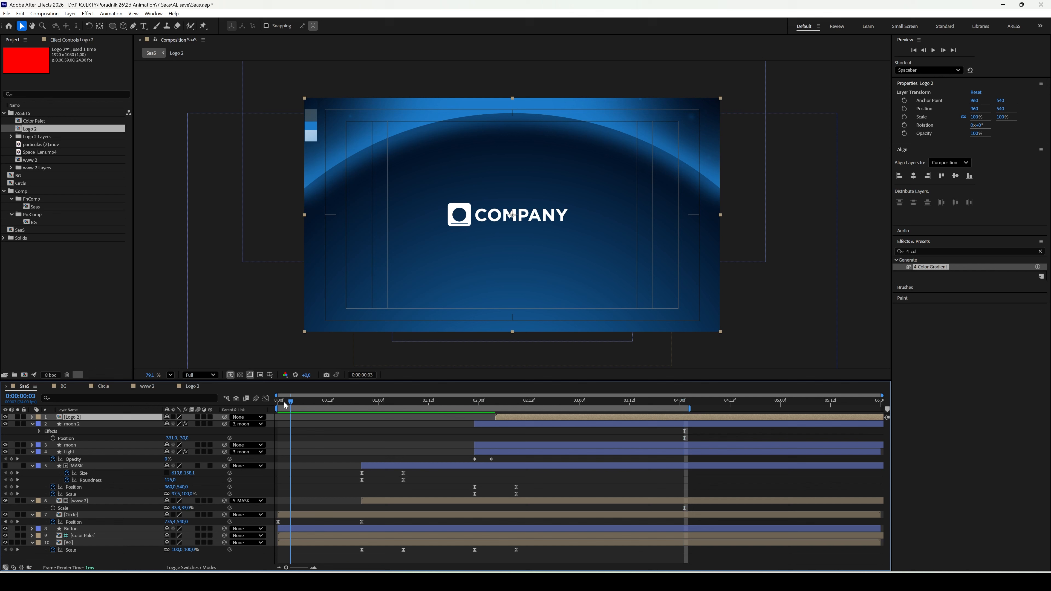
pyautogui.press('space')
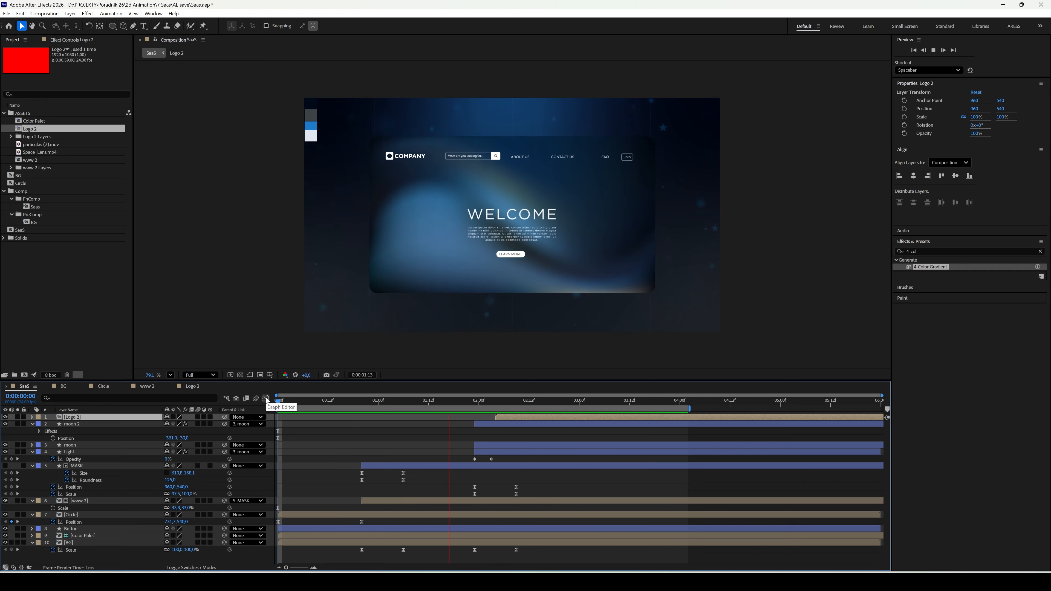